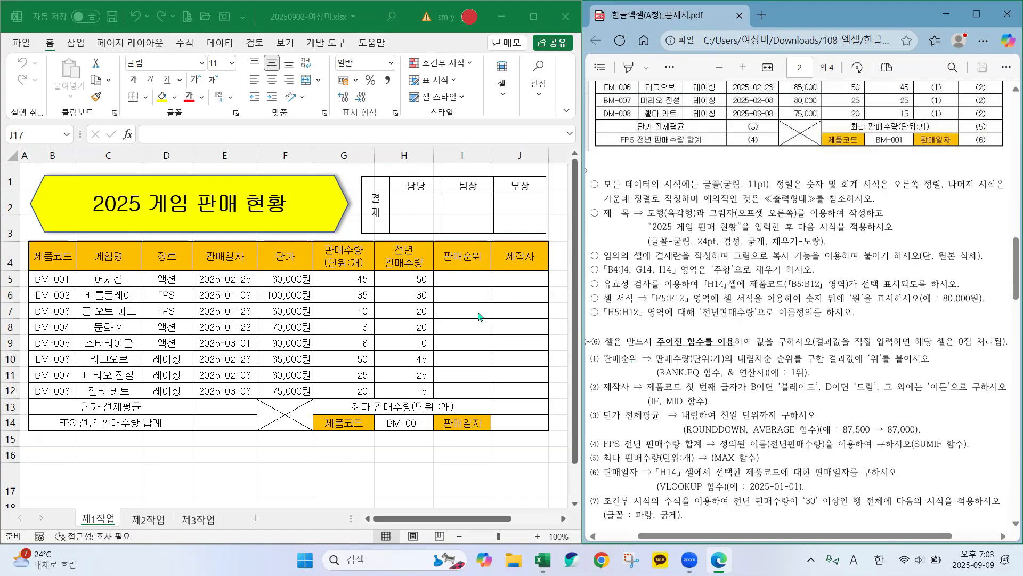
- Select cell I5, the first data cell of the 판매순위 column
click(462, 278)
click(459, 278)
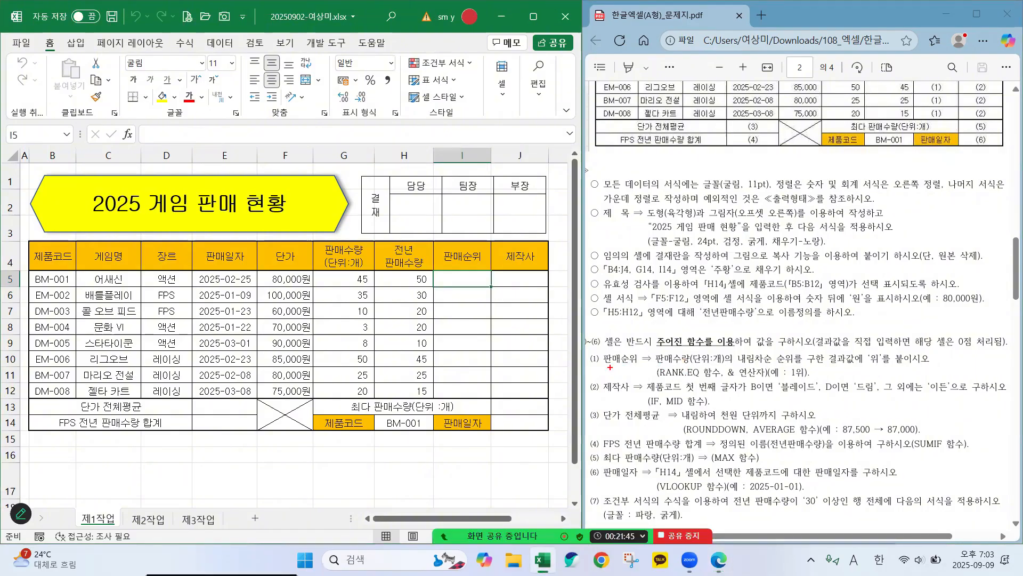
mouse_move(607, 367)
mouse_down()
mouse_move(637, 364)
mouse_move(624, 347)
mouse_move(602, 352)
mouse_move(604, 364)
mouse_up()
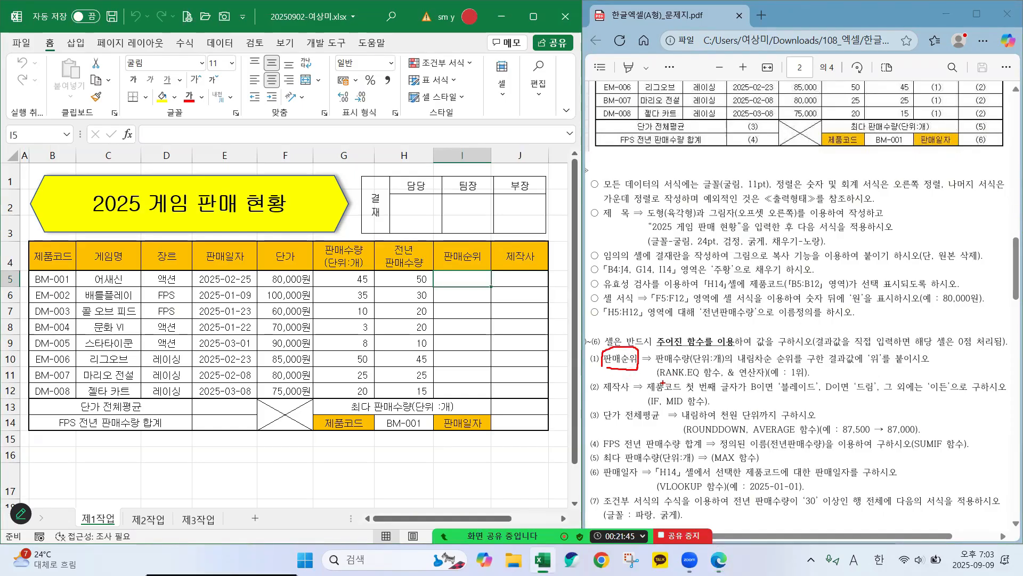
mouse_move(661, 374)
mouse_down()
mouse_move(659, 364)
mouse_move(714, 366)
mouse_move(660, 380)
mouse_up()
drag(758, 380, 809, 380)
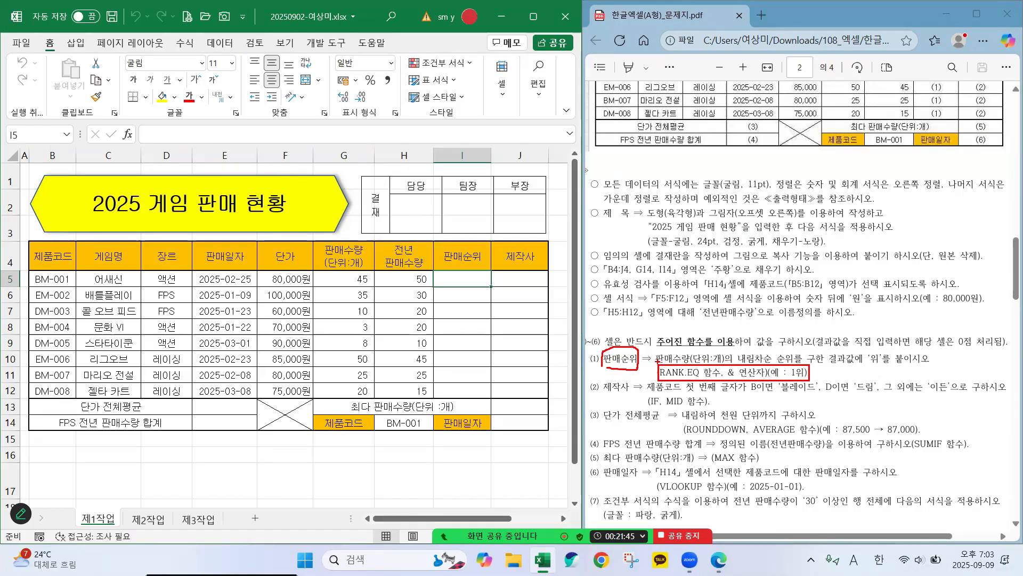
mouse_move(656, 362)
mouse_down()
mouse_move(734, 364)
mouse_move(689, 347)
mouse_move(659, 353)
mouse_move(654, 367)
mouse_up()
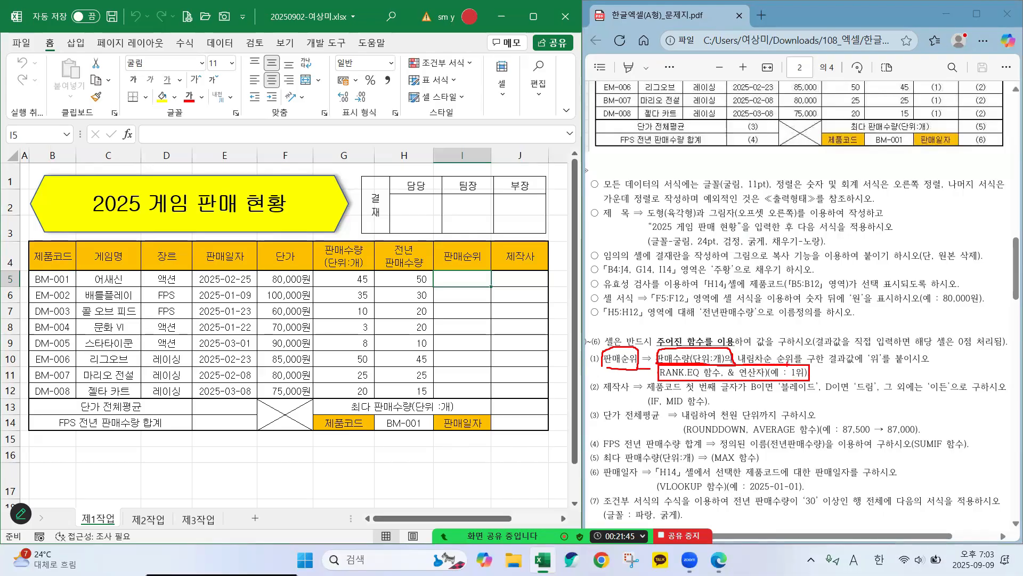
mouse_move(829, 366)
mouse_down()
mouse_move(861, 365)
mouse_move(868, 350)
mouse_move(882, 363)
mouse_up()
drag(734, 378, 761, 378)
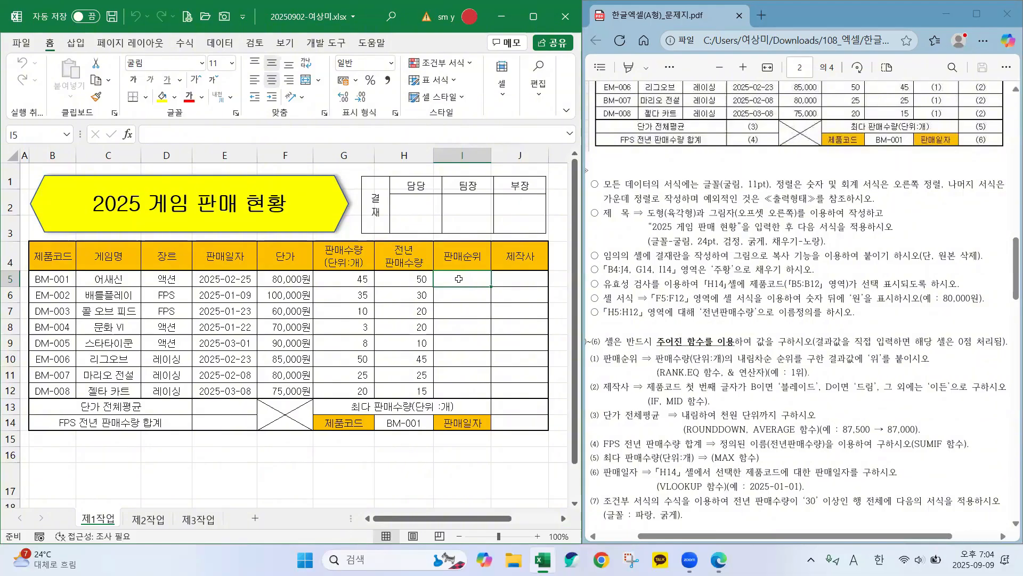
- Start a formula in cell I5 with the RANK.EQ function
text(=)
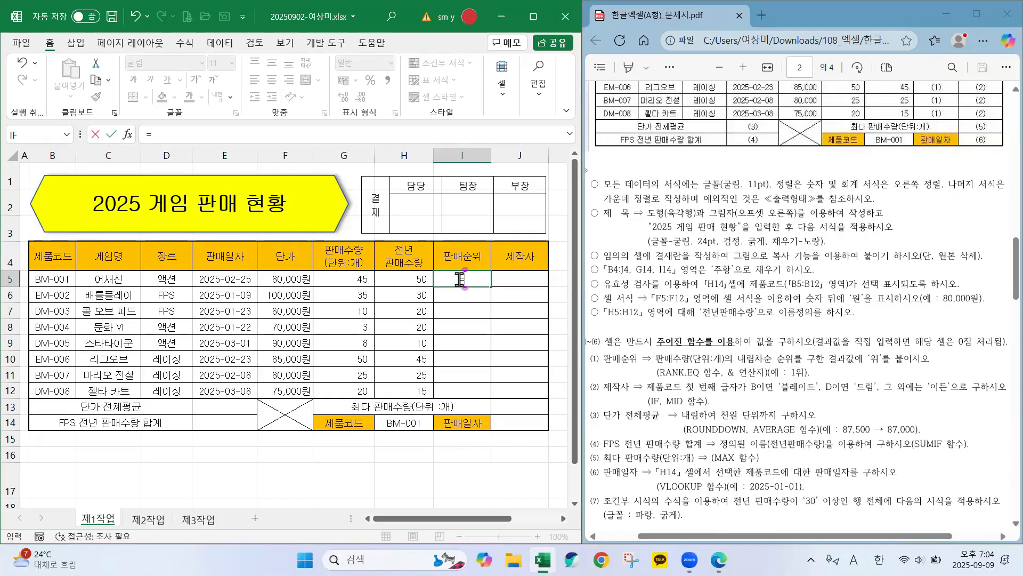
text(ra)
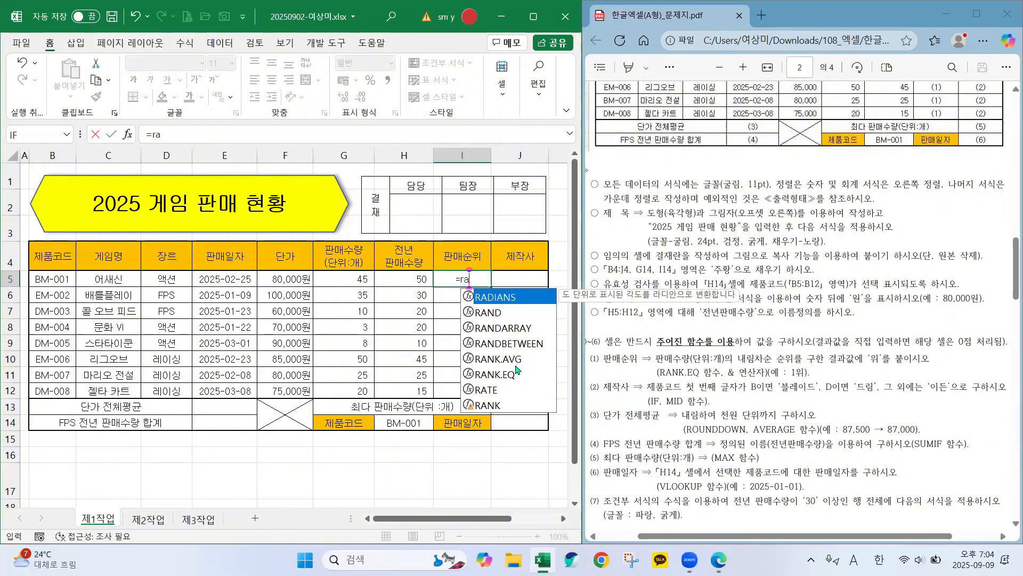
double_click(491, 375)
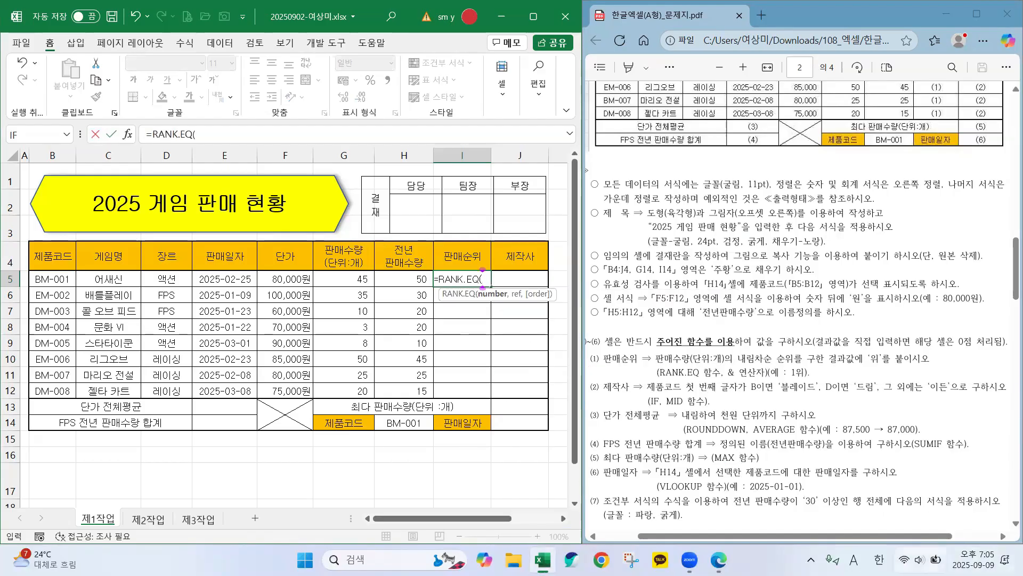
- Set the system volume to 32 and lower the display brightness slightly
click(919, 560)
drag(841, 480, 870, 482)
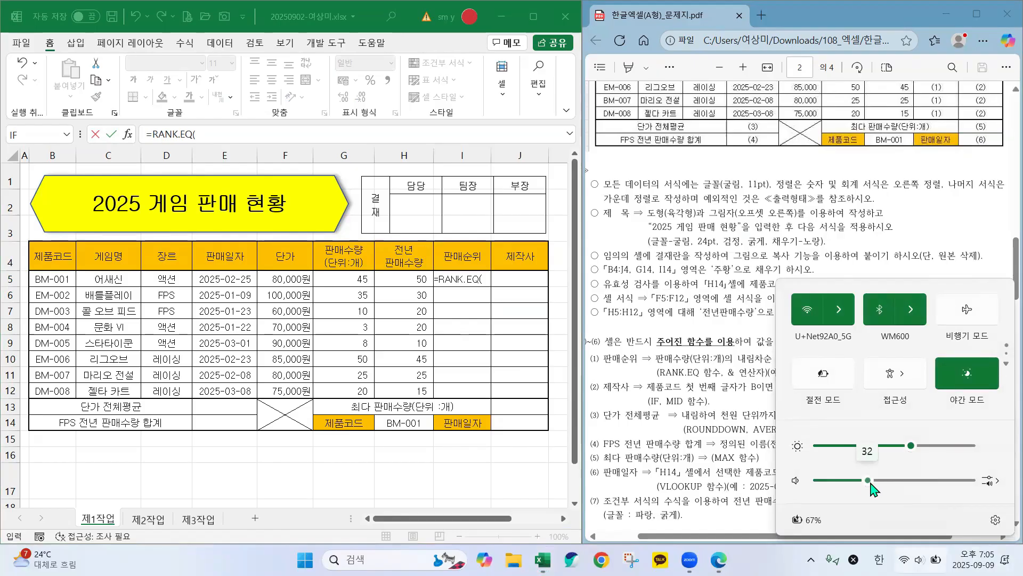
click(613, 341)
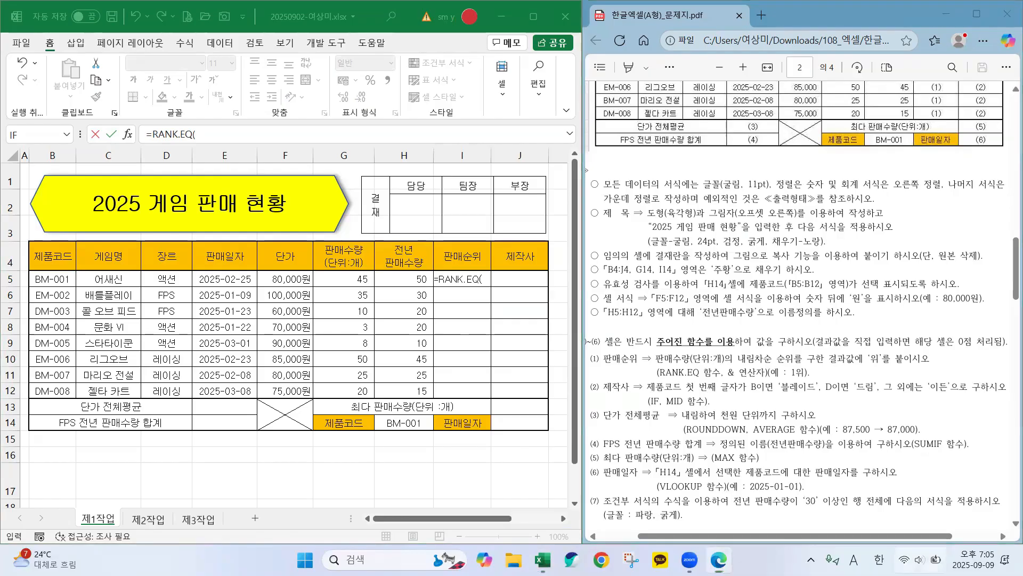
click(920, 559)
drag(913, 445, 903, 445)
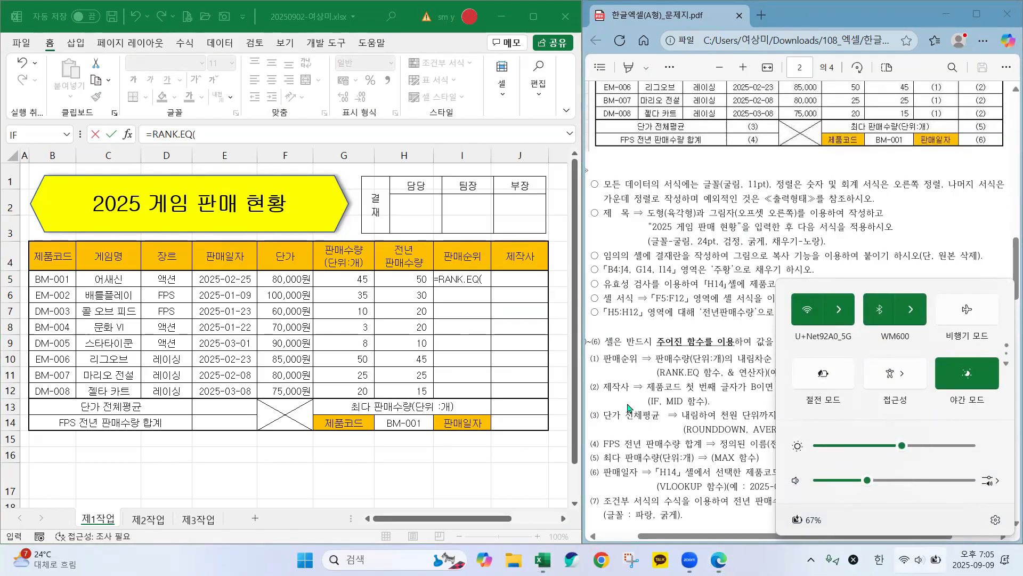
click(620, 337)
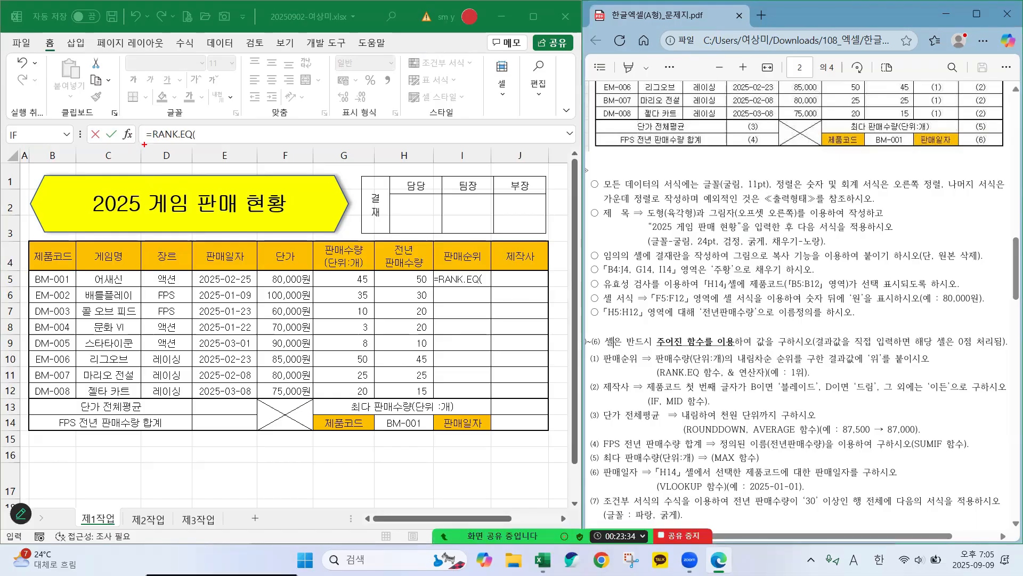
mouse_move(144, 146)
mouse_down()
mouse_move(110, 133)
mouse_move(132, 117)
mouse_move(148, 143)
mouse_move(132, 151)
mouse_move(284, 132)
mouse_up()
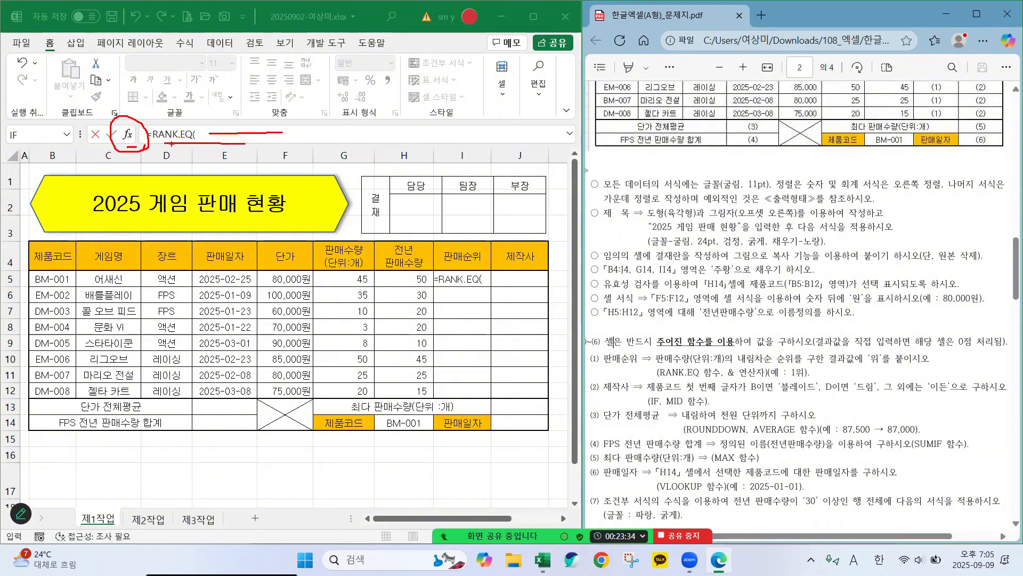
mouse_move(131, 142)
mouse_down()
mouse_move(122, 128)
mouse_move(132, 145)
mouse_up()
key(Escape)
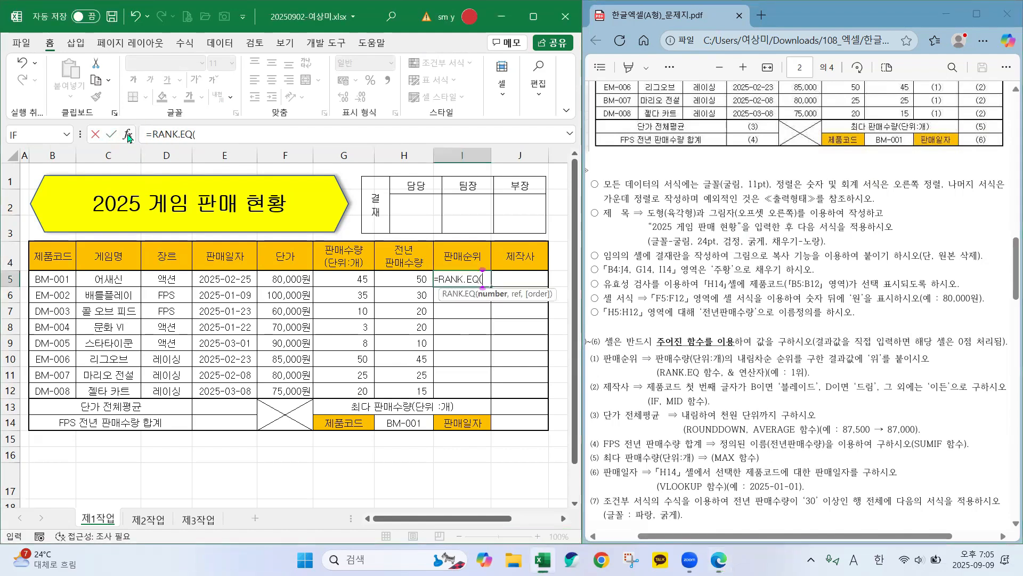
- Open the function arguments dialog for RANK.EQ and move it clear of the sales quantity and rank columns
click(128, 137)
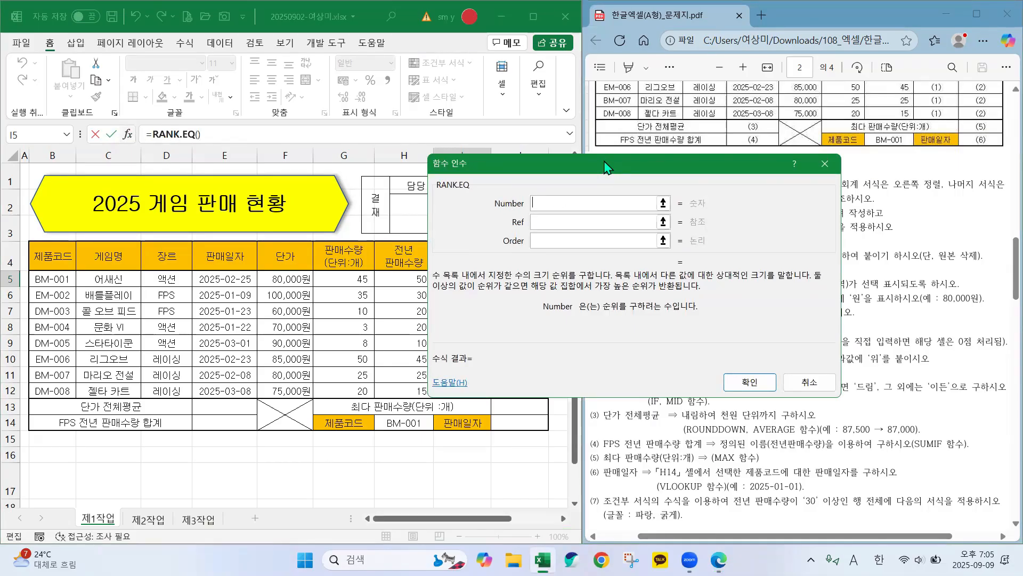
drag(605, 166, 722, 79)
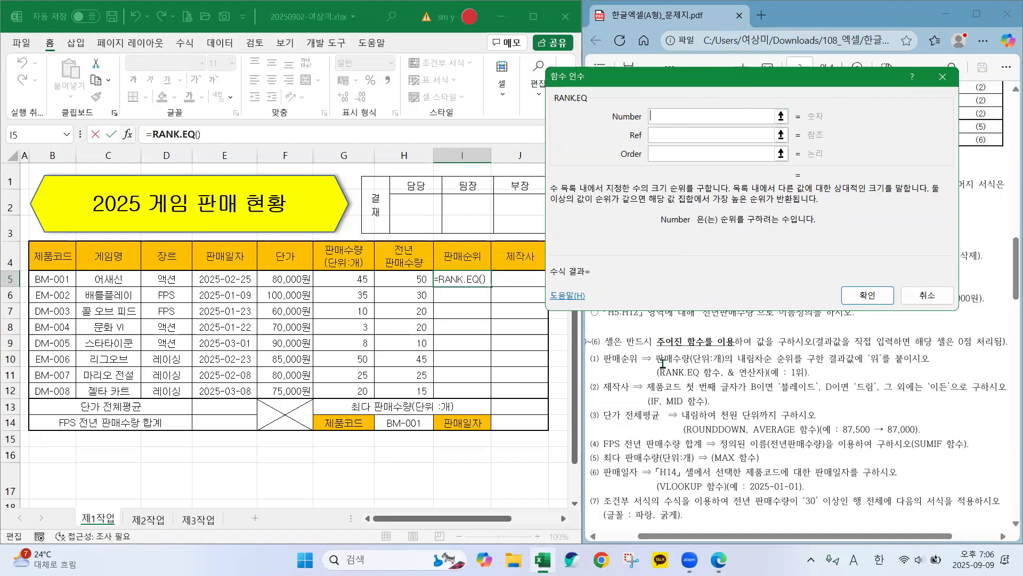
drag(656, 362, 728, 367)
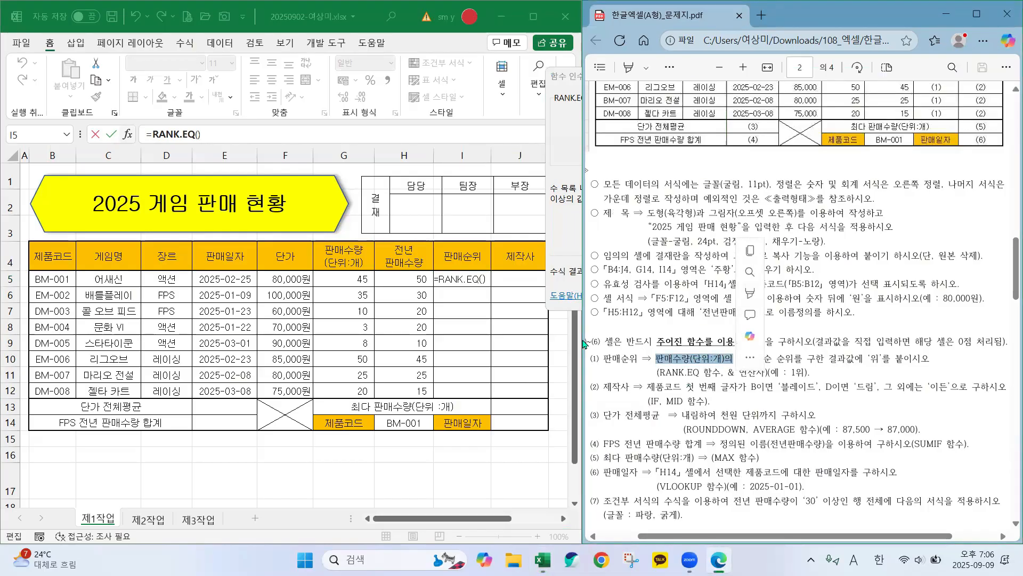
click(567, 244)
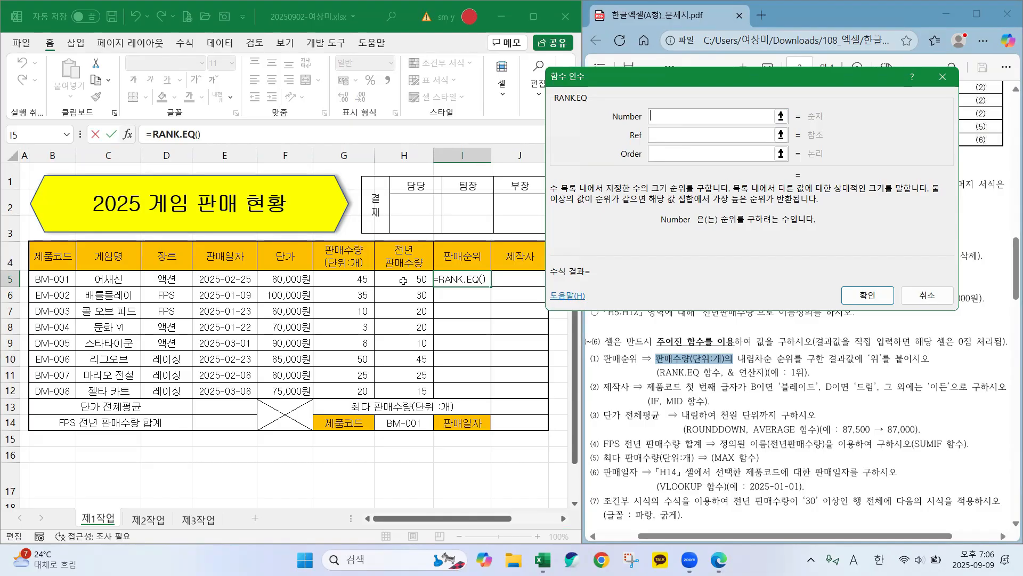
drag(445, 280, 480, 281)
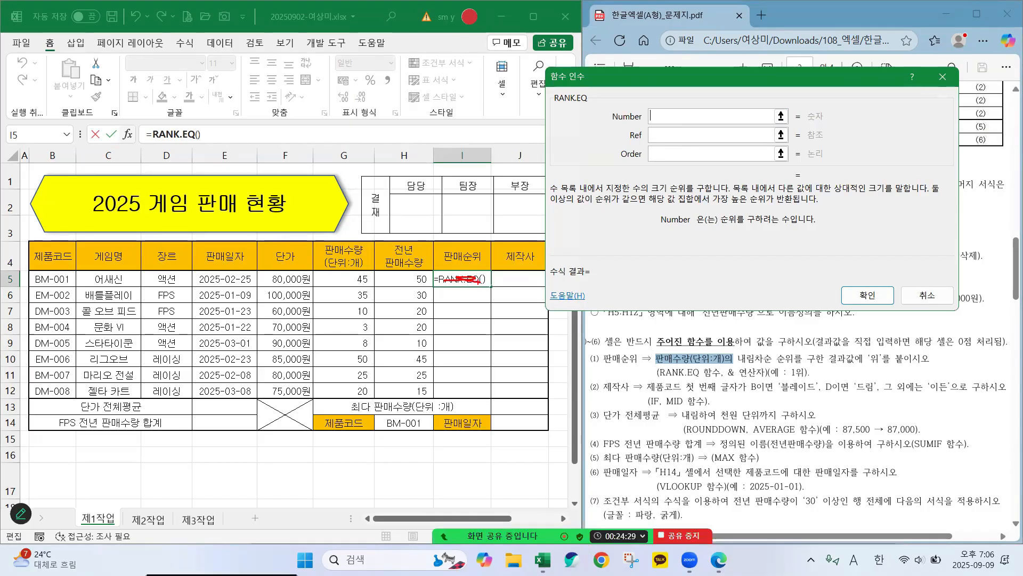
drag(334, 277, 367, 281)
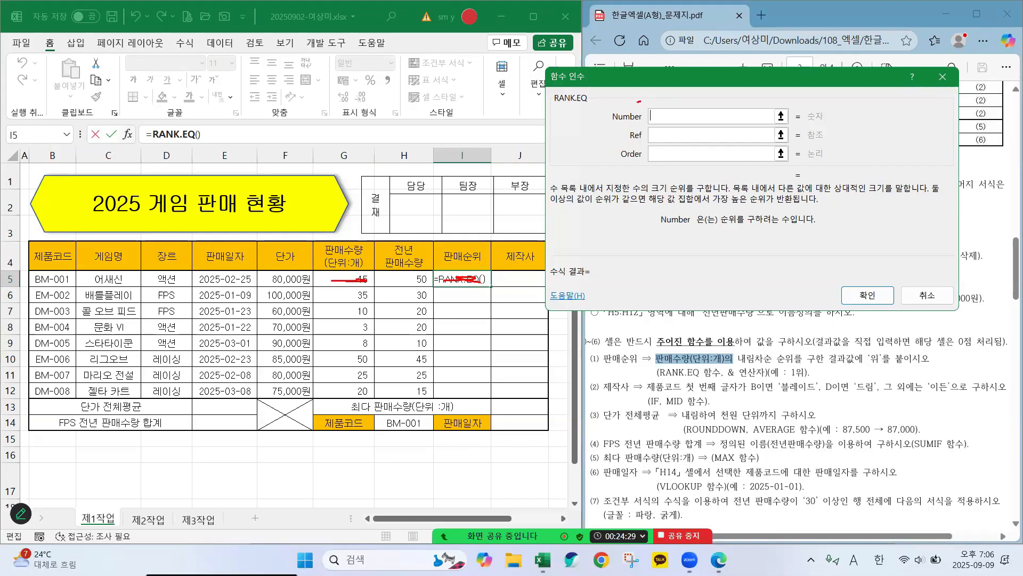
mouse_move(638, 101)
mouse_down()
mouse_move(629, 130)
mouse_move(641, 102)
mouse_up()
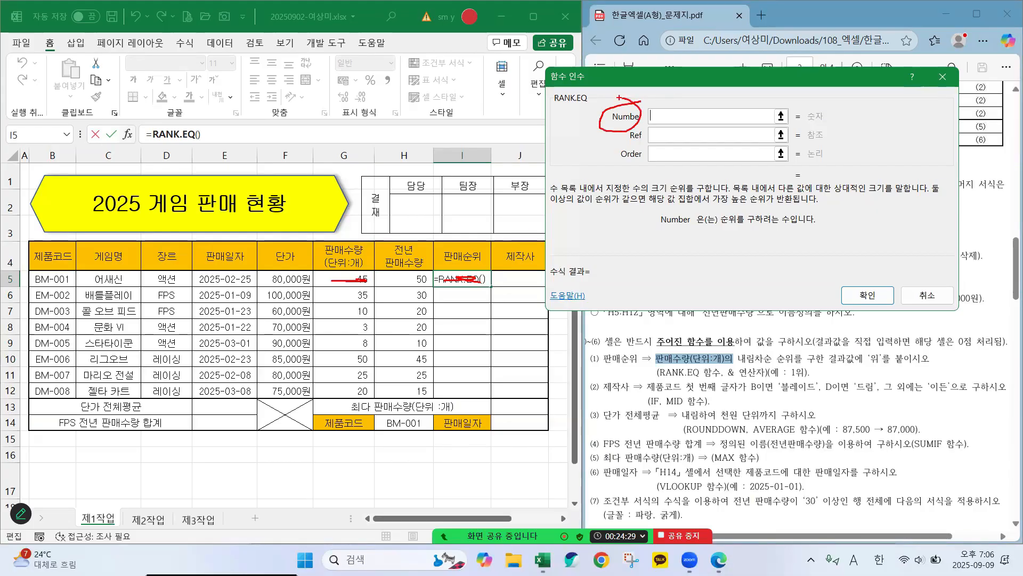
key(Escape)
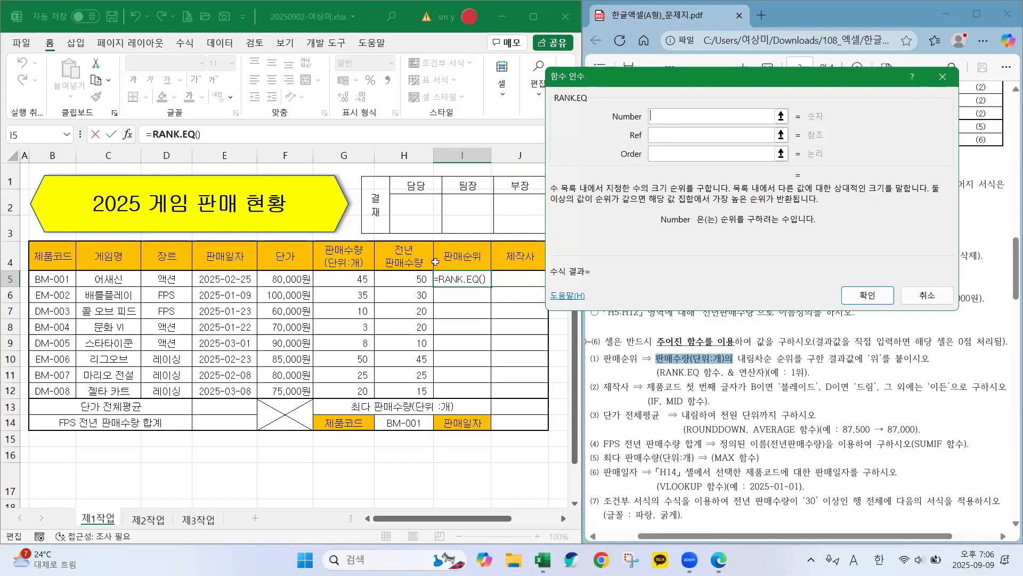
- Set the RANK.EQ Number argument to G5 and the Ref argument to the absolute range $G$5:$G$12
click(335, 280)
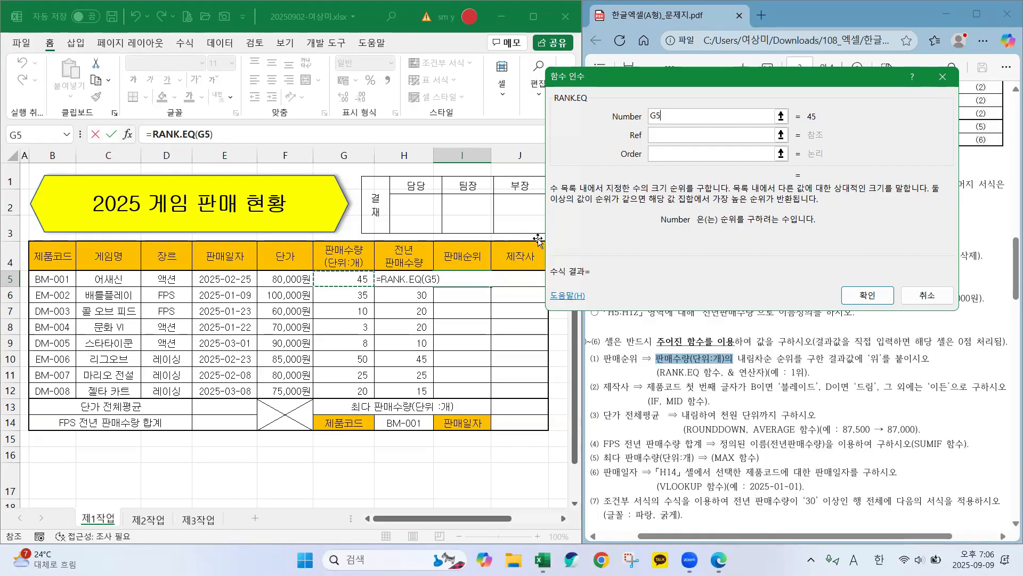
click(658, 135)
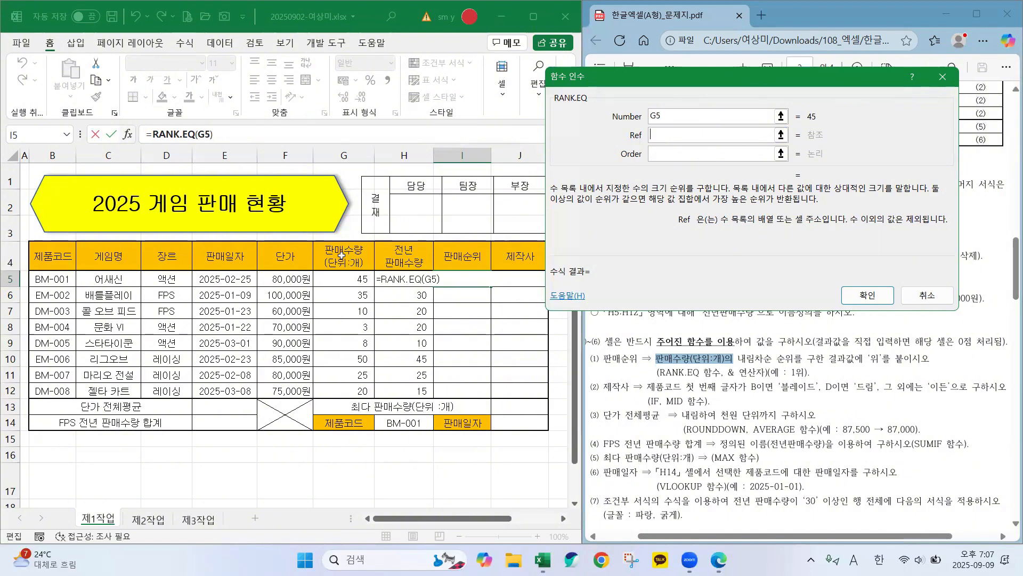
drag(339, 279, 337, 386)
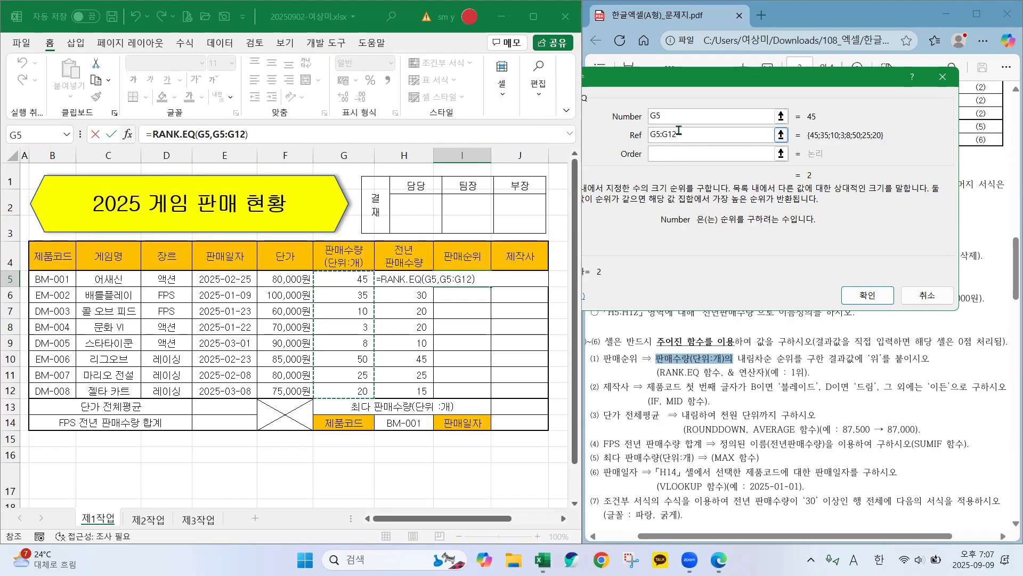
key(F4)
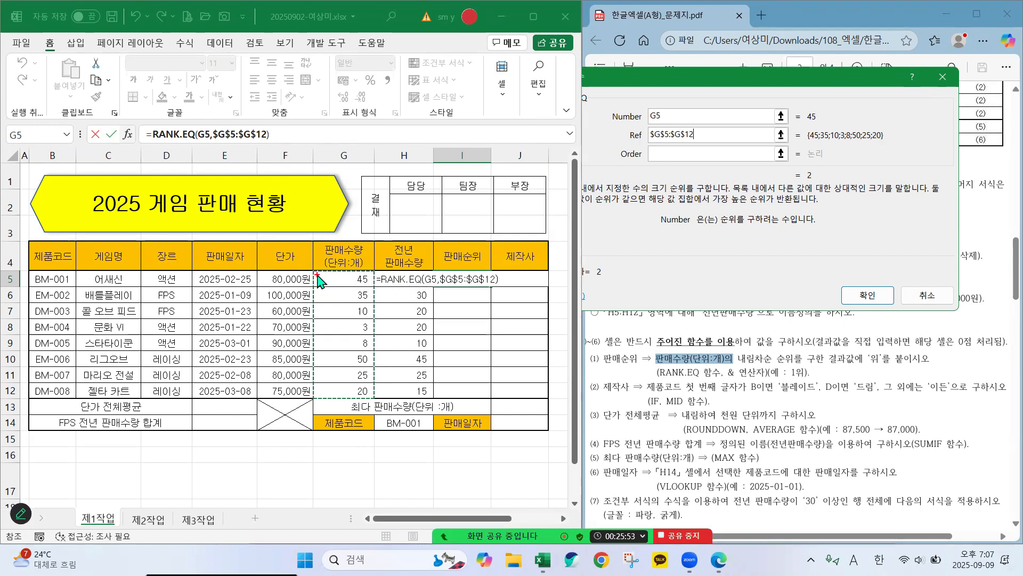
drag(317, 274, 372, 398)
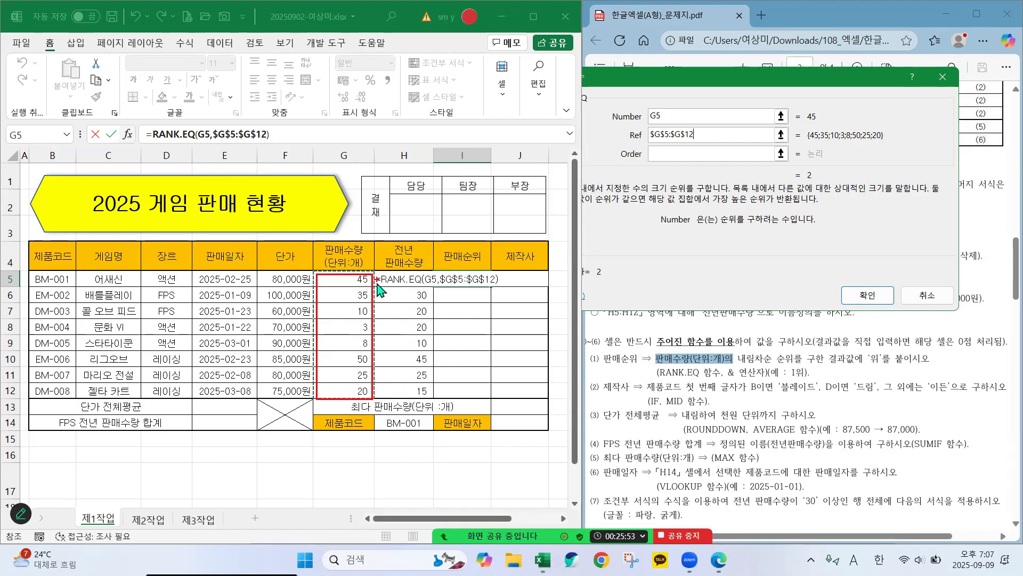
drag(350, 283, 366, 283)
drag(460, 277, 496, 277)
drag(356, 300, 367, 296)
drag(447, 295, 481, 294)
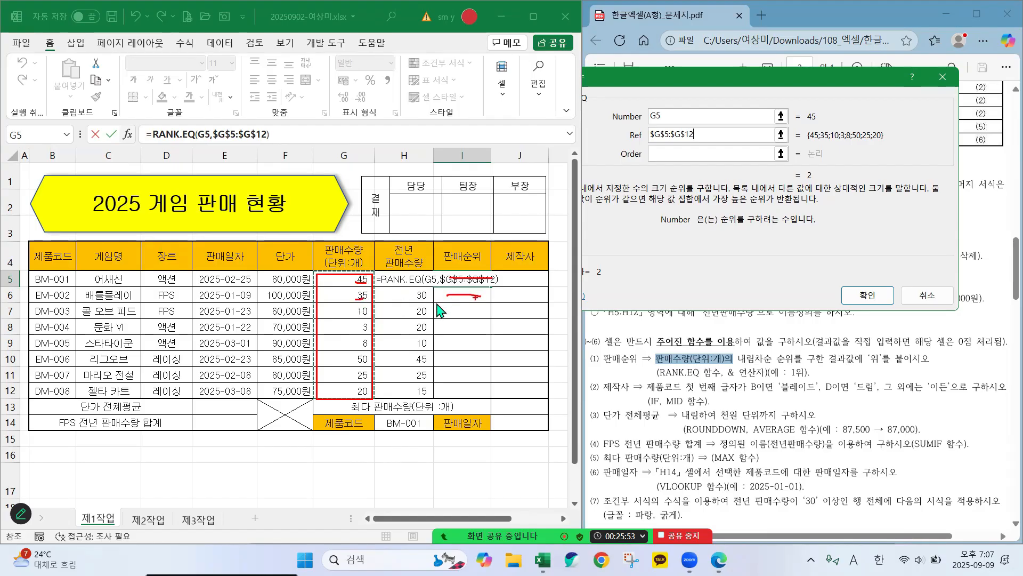
drag(344, 312, 353, 312)
drag(447, 312, 470, 312)
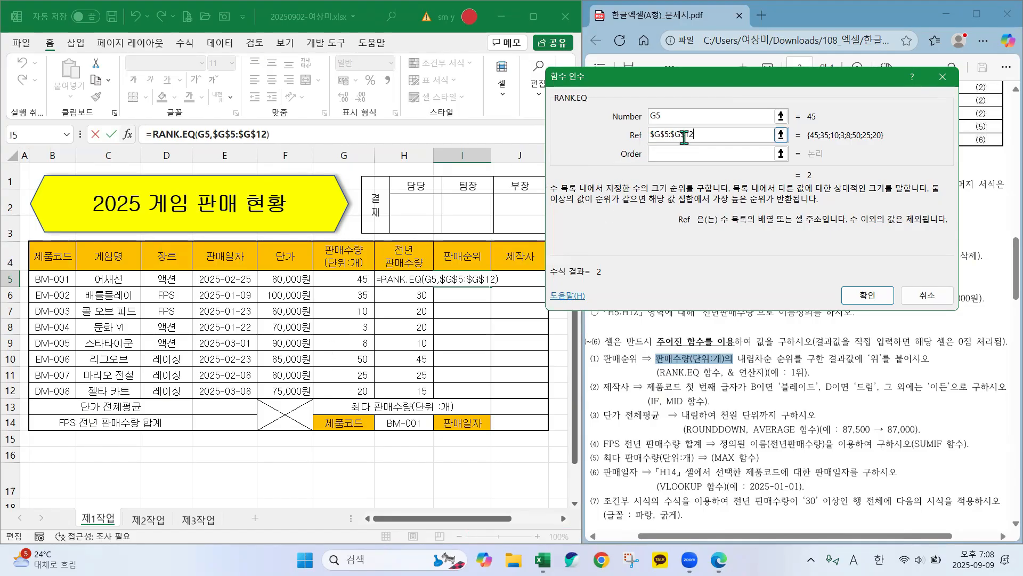
- Examine the description of the Order argument against the descending-rank requirement in item (1) of the exam sheet
click(711, 135)
click(670, 153)
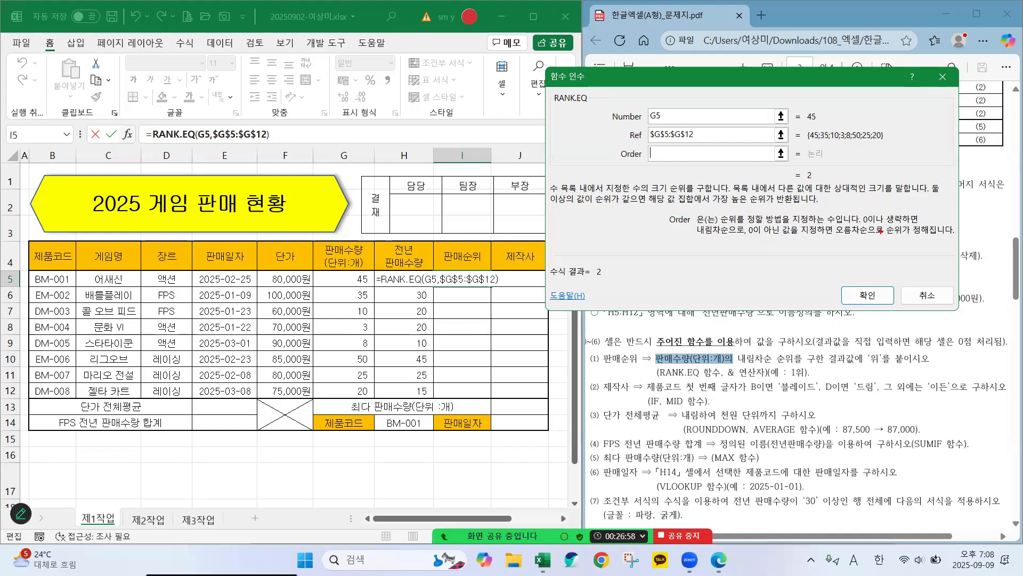
drag(863, 225, 918, 224)
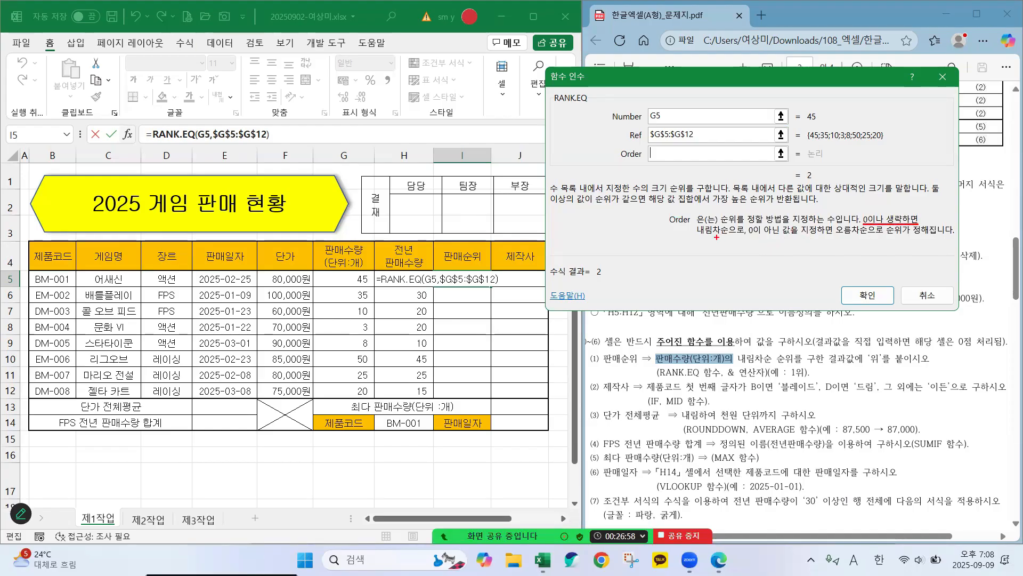
mouse_move(716, 237)
mouse_down()
mouse_move(703, 240)
mouse_move(723, 219)
mouse_move(726, 238)
mouse_move(854, 239)
mouse_up()
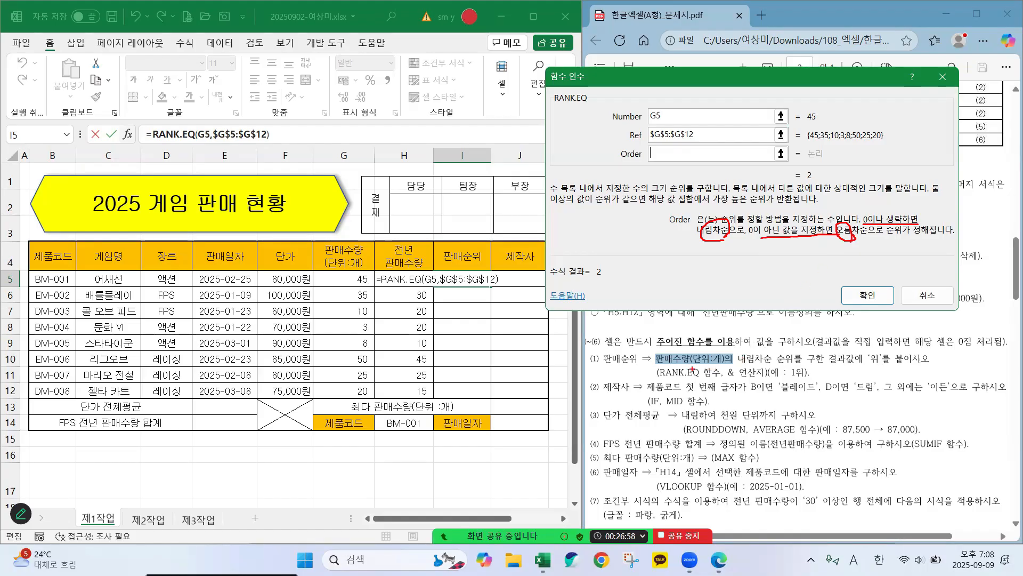
mouse_move(657, 364)
mouse_down()
mouse_move(792, 367)
mouse_move(762, 347)
mouse_move(738, 357)
mouse_up()
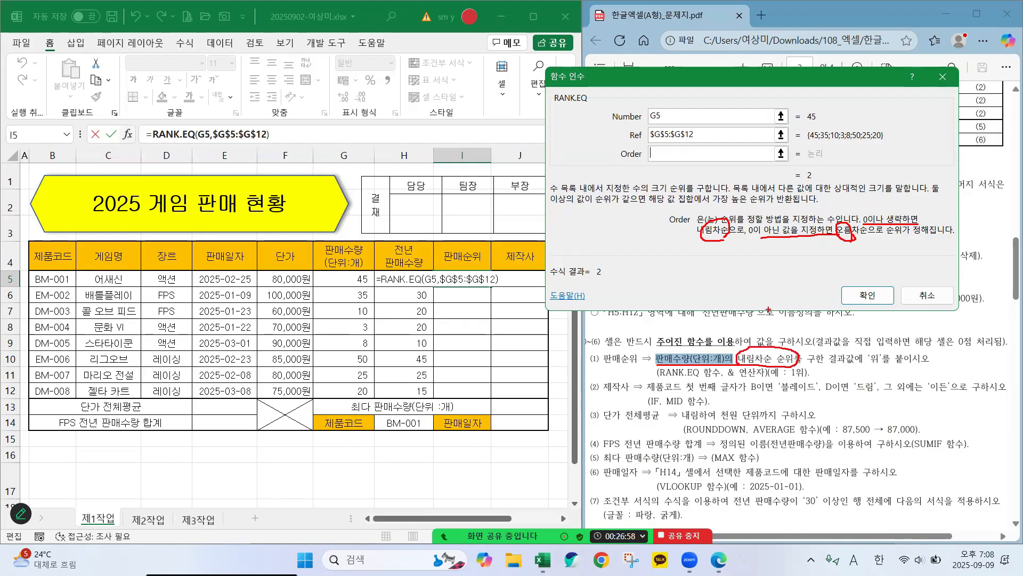
drag(656, 150, 674, 166)
drag(684, 151, 700, 152)
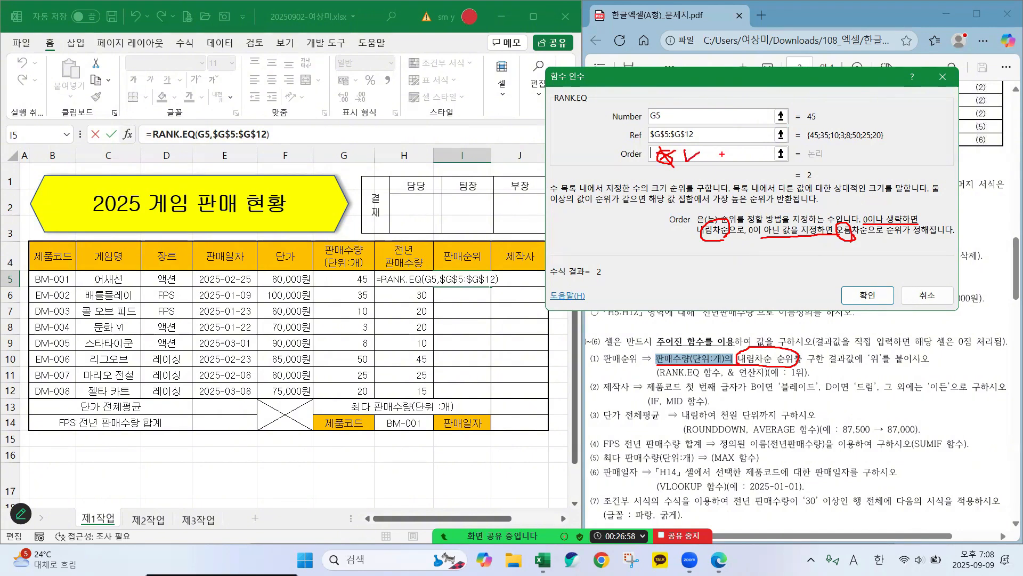
key(Escape)
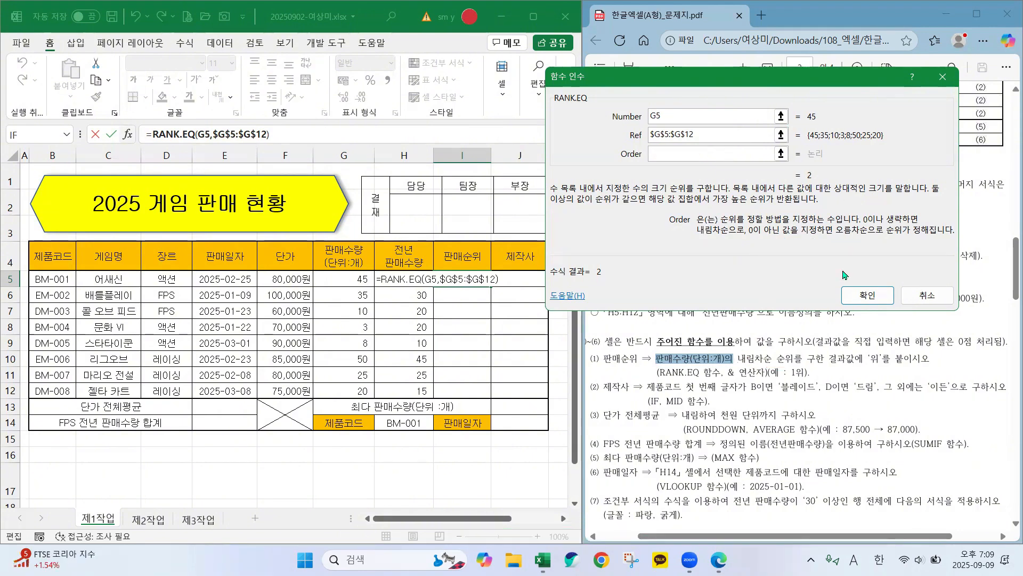
- Confirm the RANK.EQ arguments for I5 and check item (1)'s requirement to attach "위" with the & operator
click(862, 297)
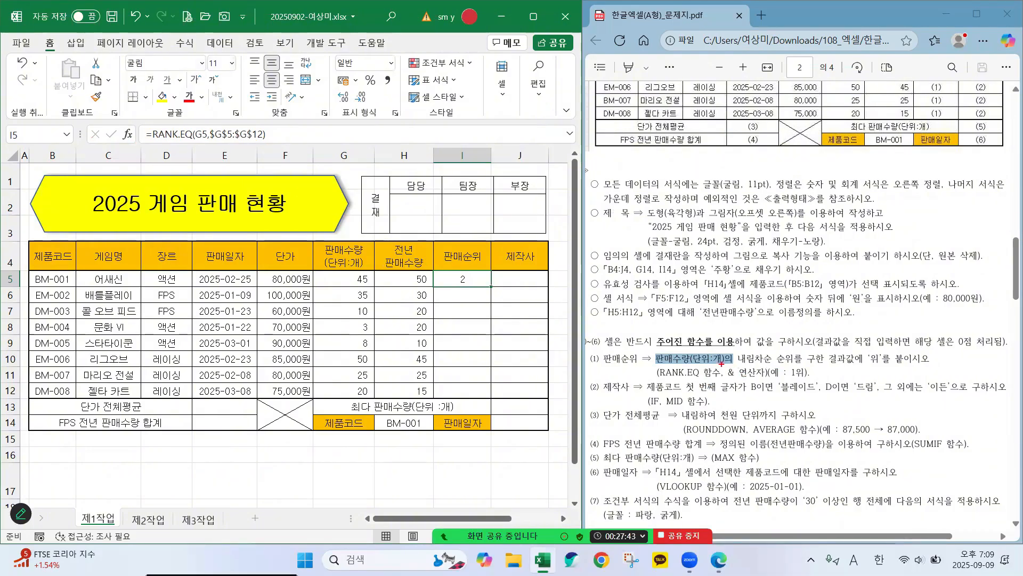
mouse_move(721, 363)
mouse_down()
mouse_move(750, 379)
mouse_move(814, 376)
mouse_up()
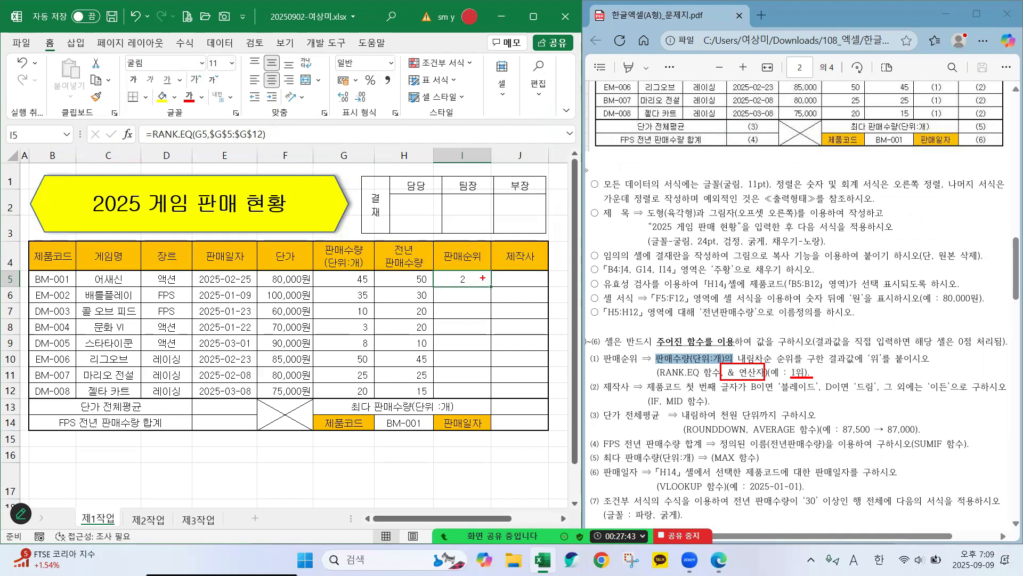
mouse_move(476, 276)
mouse_down()
mouse_move(475, 285)
mouse_move(477, 273)
mouse_up()
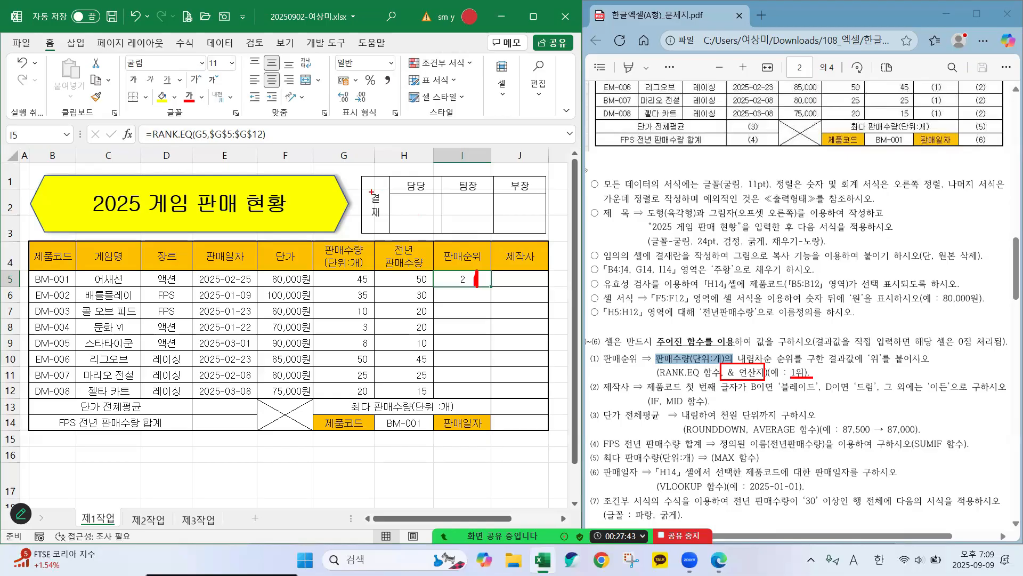
mouse_move(276, 130)
mouse_down()
mouse_move(283, 145)
mouse_move(318, 106)
mouse_up()
drag(273, 130, 276, 140)
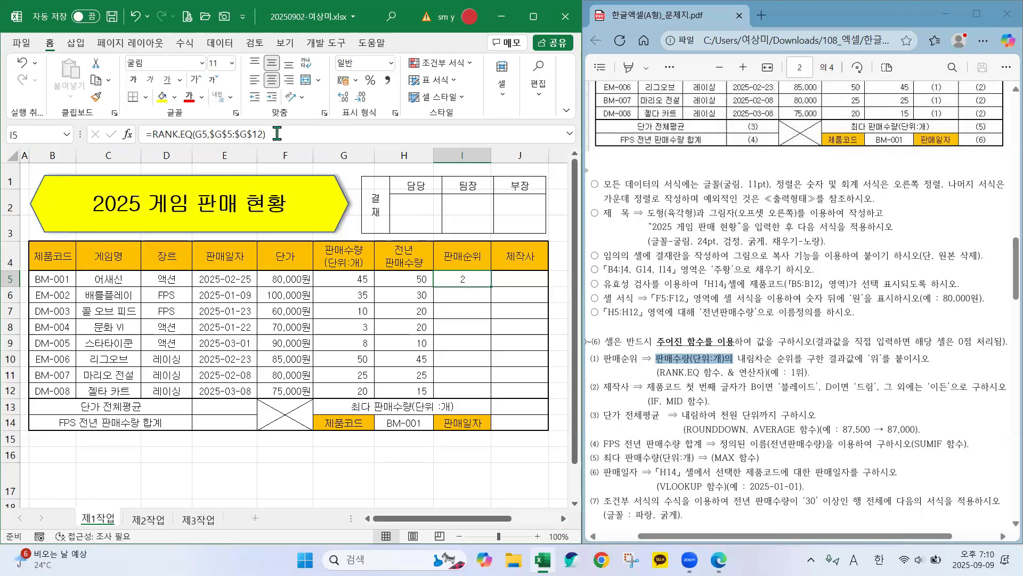
- Append &"위" to the end of the RANK.EQ formula in I5
click(277, 131)
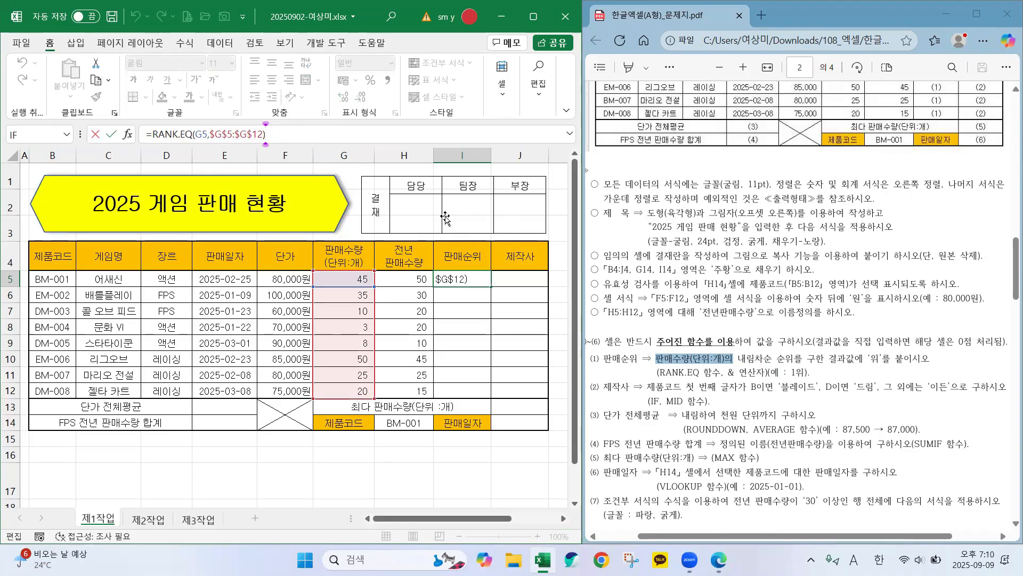
text(&)
text("")
key(Hangul)
text(위)
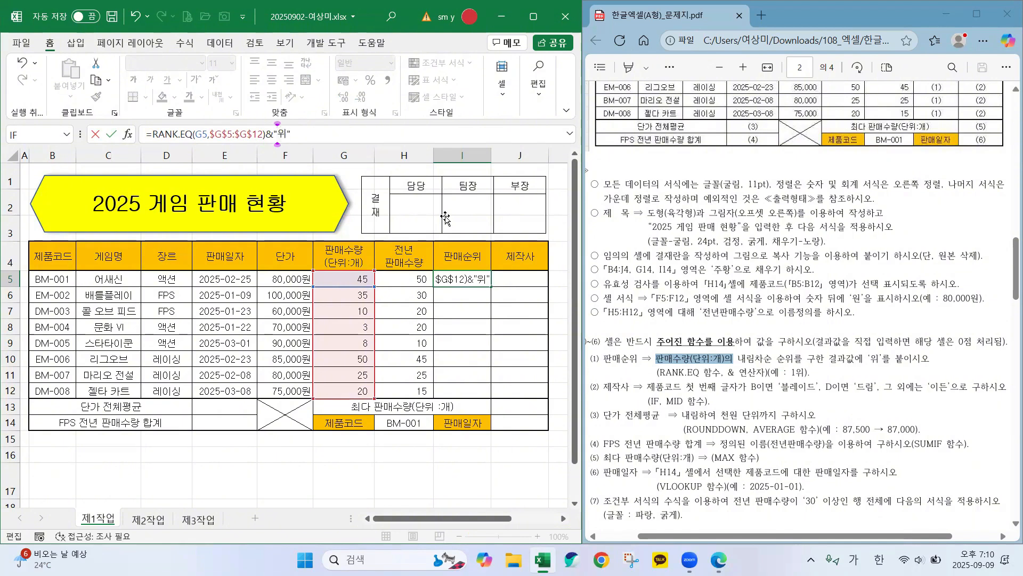
key(Right)
key(Return)
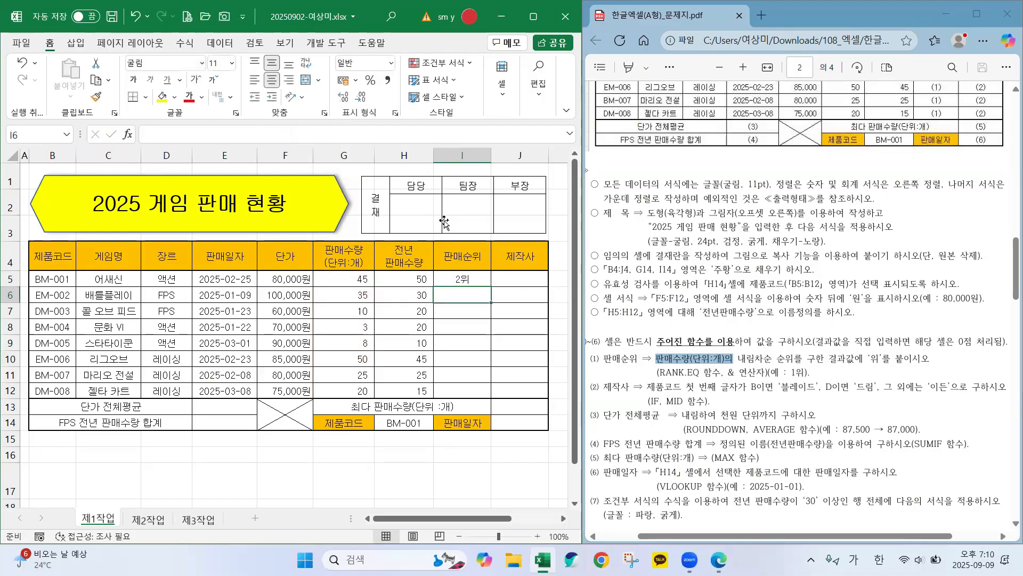
- Fill the rank formula from I5 down through I12 and check the ranks against the sales quantities
click(458, 279)
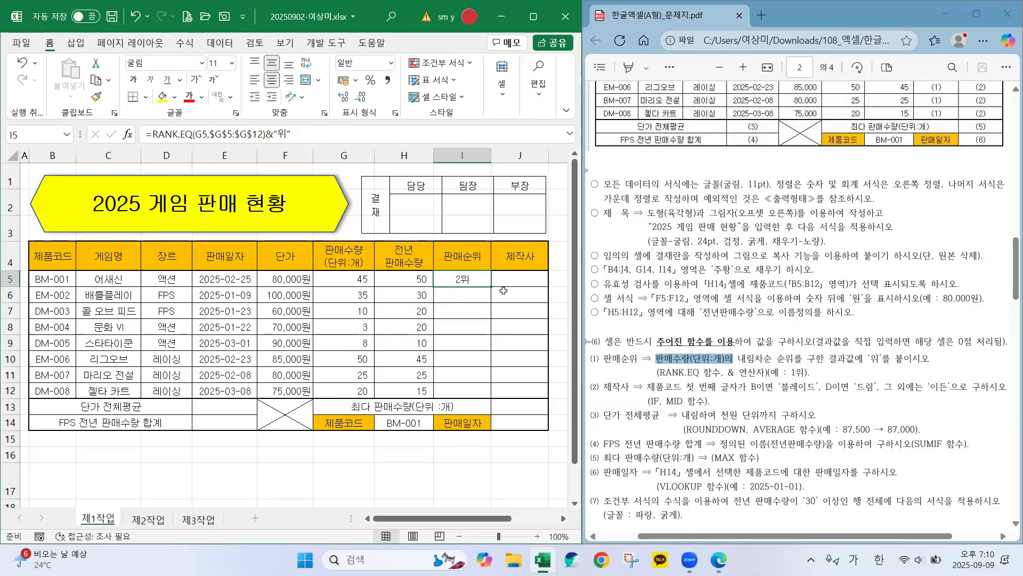
drag(488, 287, 472, 395)
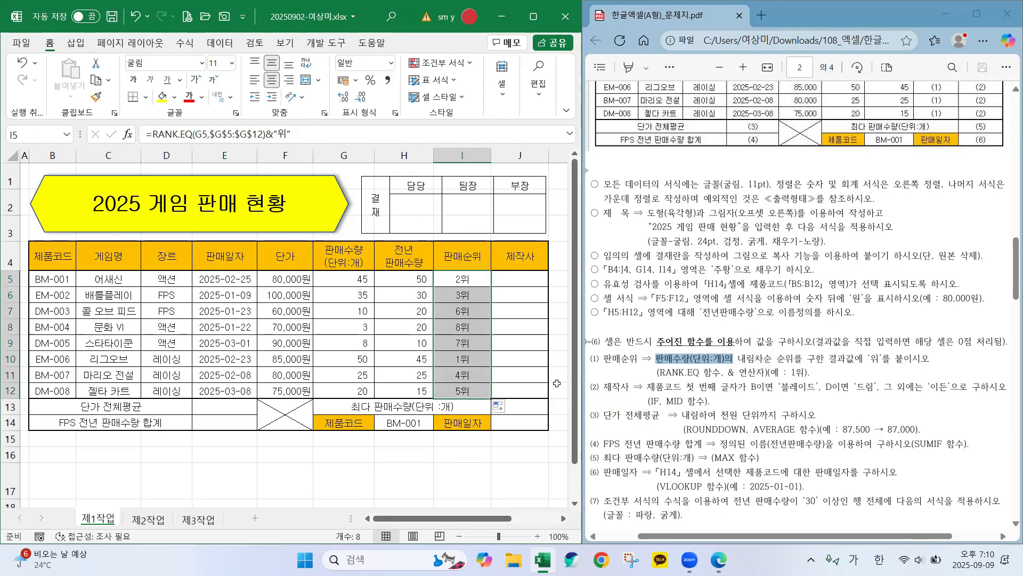
click(520, 390)
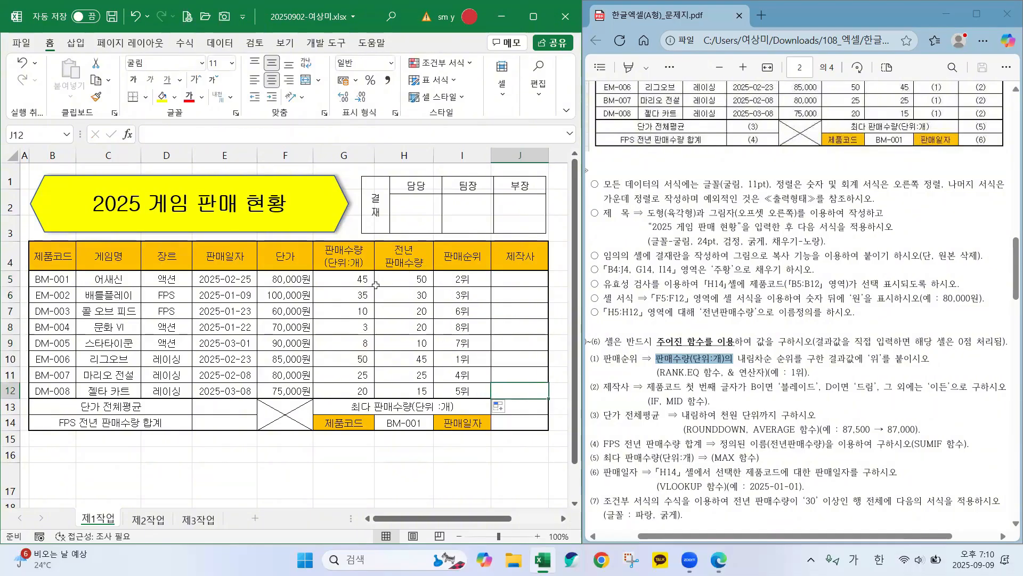
click(352, 367)
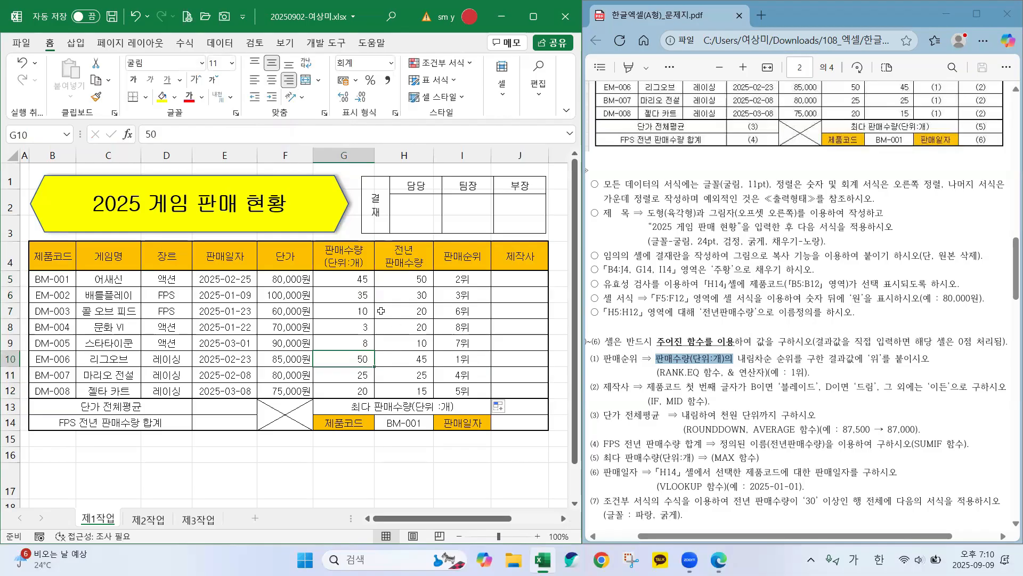
click(348, 279)
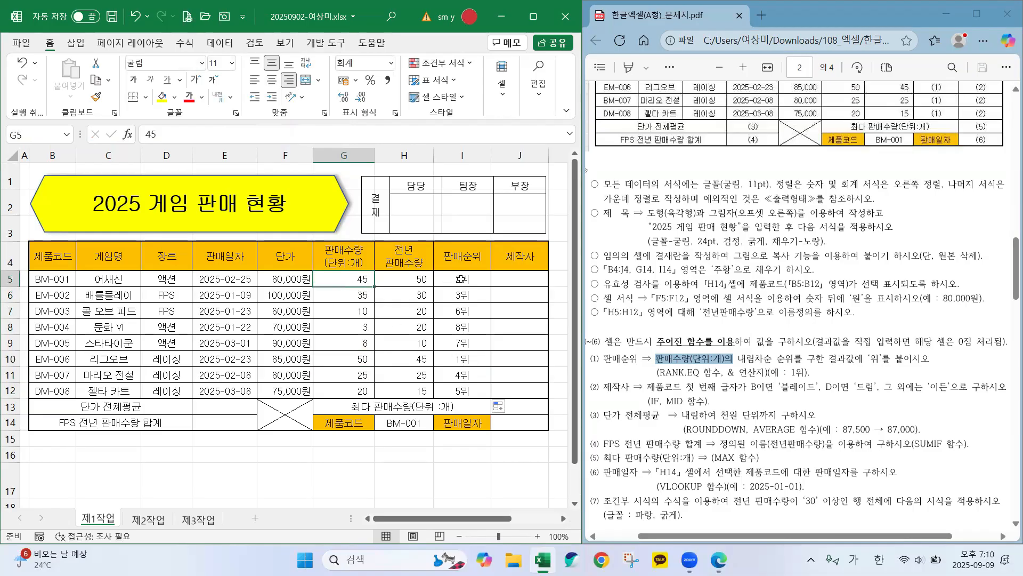
- Select J5 and examine item (2) of the exam sheet for the 제작사 conditions and the required IF and MID functions
click(531, 275)
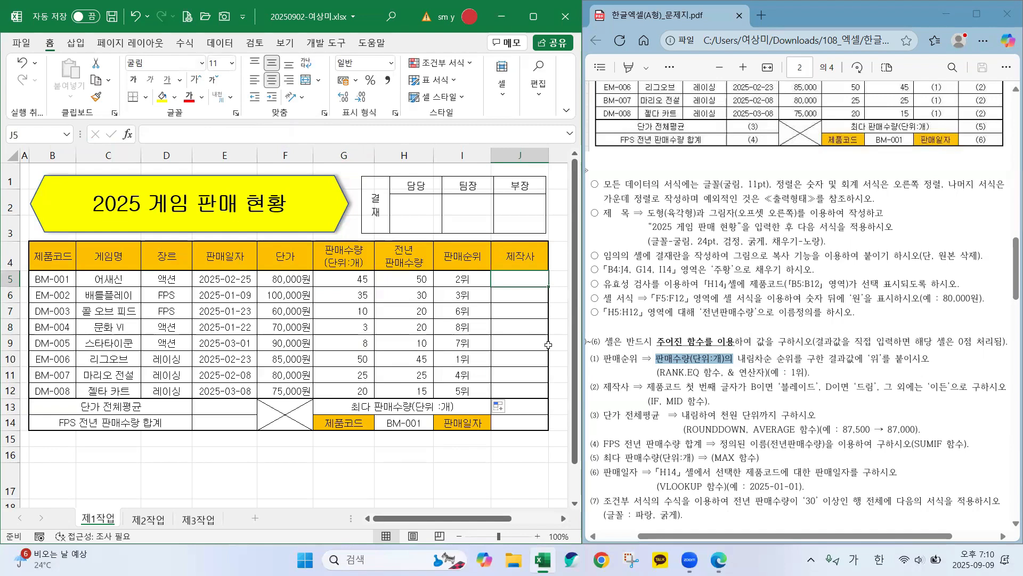
click(624, 397)
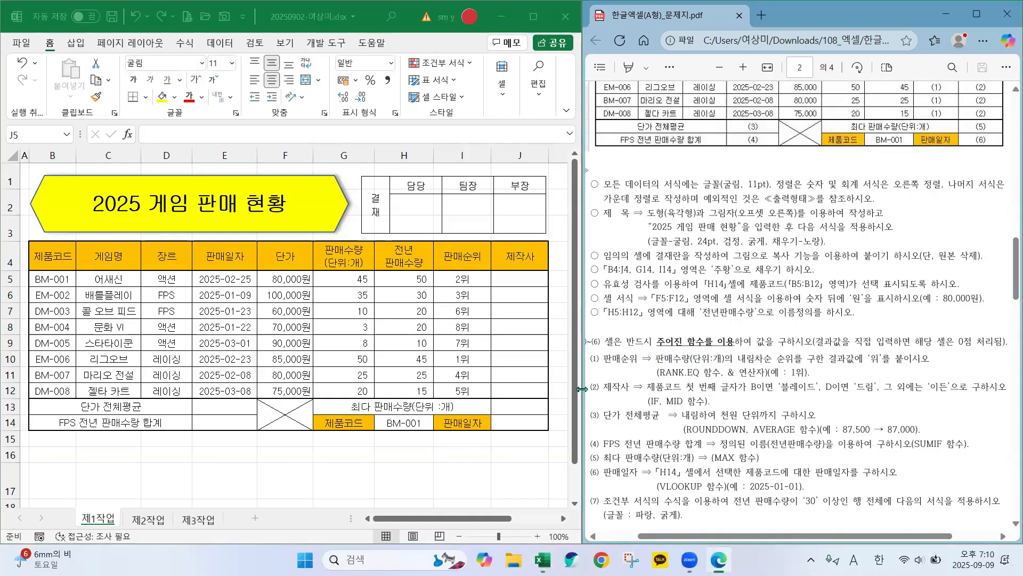
click(521, 279)
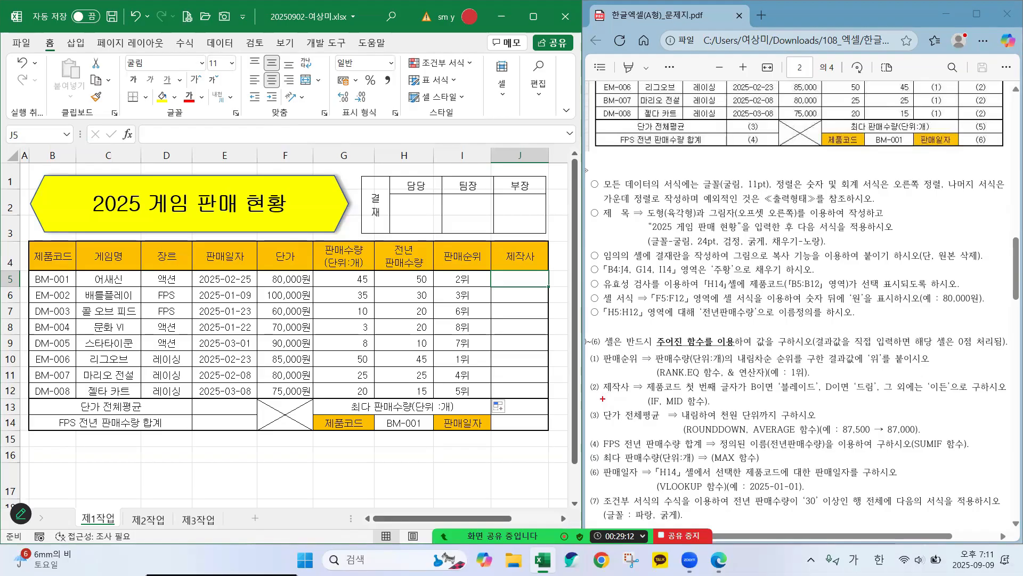
drag(603, 398, 622, 398)
drag(639, 393, 710, 410)
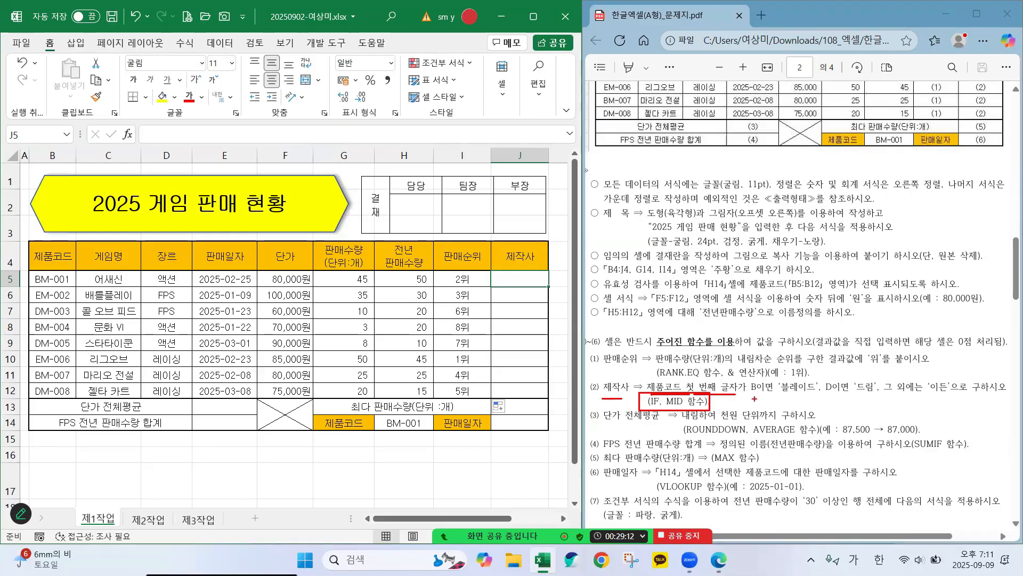
mouse_move(761, 398)
mouse_down()
mouse_move(746, 386)
mouse_move(759, 373)
mouse_move(772, 396)
mouse_move(815, 397)
mouse_up()
mouse_move(692, 409)
mouse_down()
mouse_move(661, 414)
mouse_move(677, 379)
mouse_move(682, 394)
mouse_up()
drag(746, 394, 761, 396)
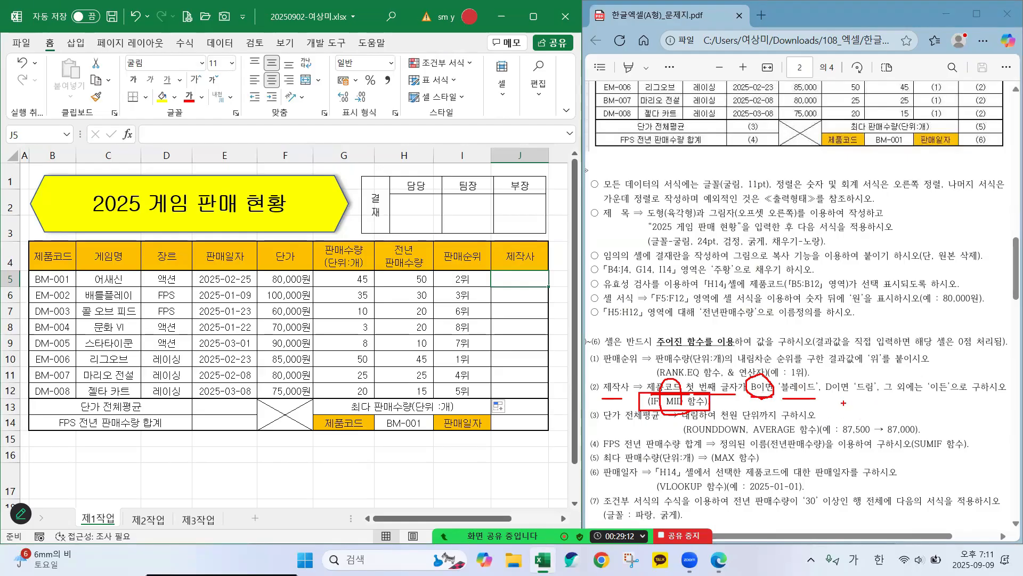
drag(827, 398, 872, 399)
drag(884, 396, 958, 393)
mouse_move(761, 382)
mouse_down()
mouse_move(770, 322)
mouse_move(756, 349)
mouse_move(778, 344)
mouse_up()
mouse_move(848, 383)
mouse_down()
mouse_move(851, 334)
mouse_move(863, 327)
mouse_move(880, 337)
mouse_move(829, 317)
mouse_move(898, 335)
mouse_up()
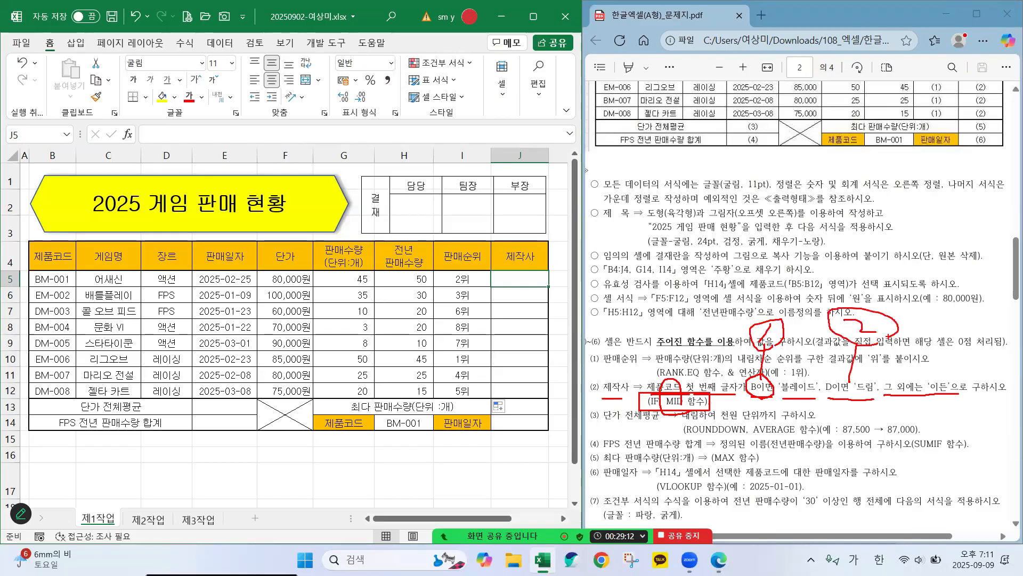
drag(929, 368, 938, 341)
mouse_move(927, 305)
mouse_down()
mouse_move(937, 328)
mouse_move(921, 308)
mouse_move(964, 339)
mouse_up()
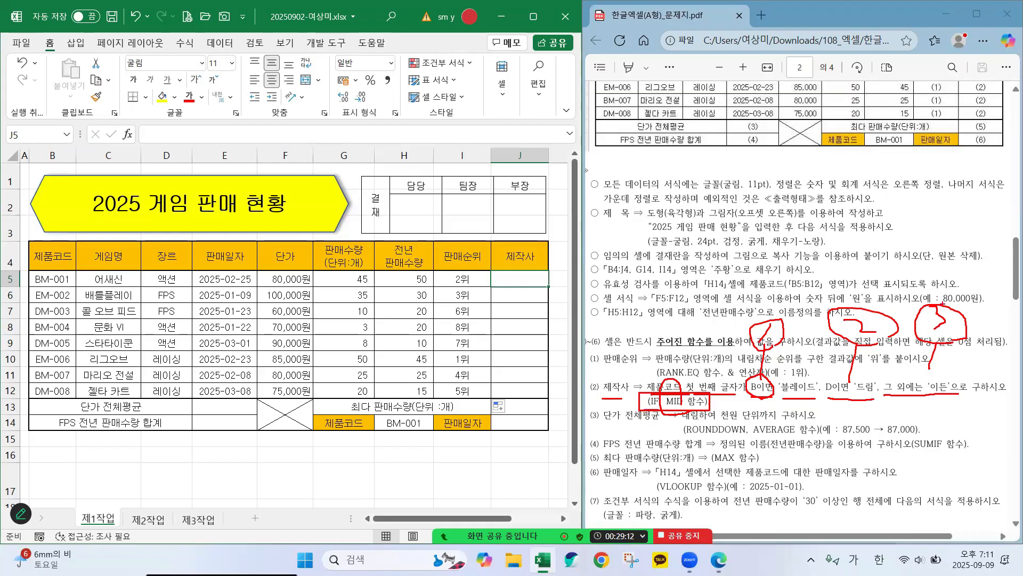
mouse_move(936, 295)
mouse_down()
mouse_move(933, 283)
mouse_move(777, 265)
mouse_move(765, 313)
mouse_up()
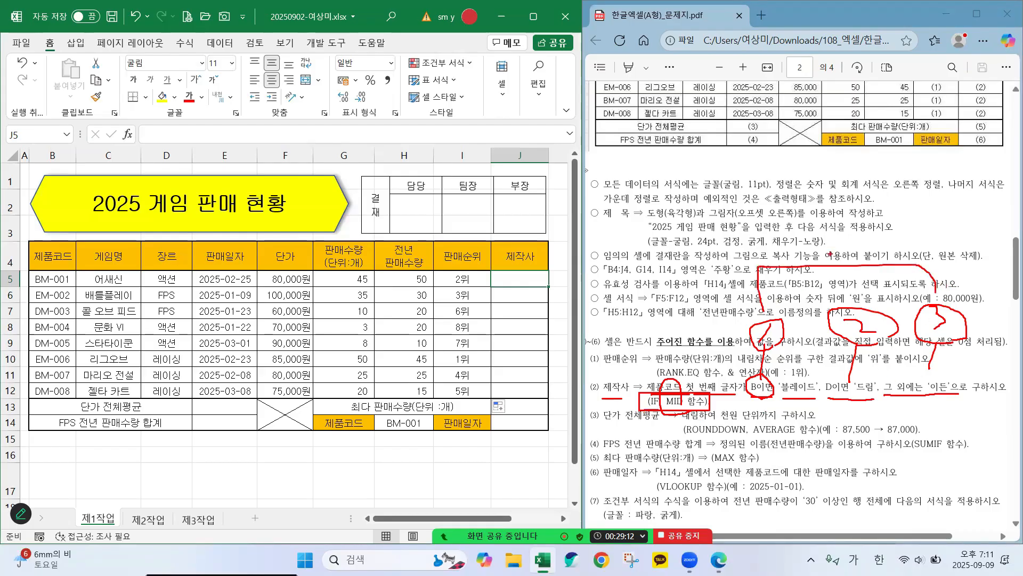
mouse_move(816, 213)
mouse_down()
mouse_move(816, 241)
mouse_move(875, 244)
mouse_up()
mouse_move(762, 242)
mouse_down()
mouse_move(803, 243)
mouse_move(806, 261)
mouse_move(764, 261)
mouse_move(775, 241)
mouse_up()
mouse_move(777, 194)
mouse_down()
mouse_move(779, 227)
mouse_move(795, 213)
mouse_move(775, 225)
mouse_up()
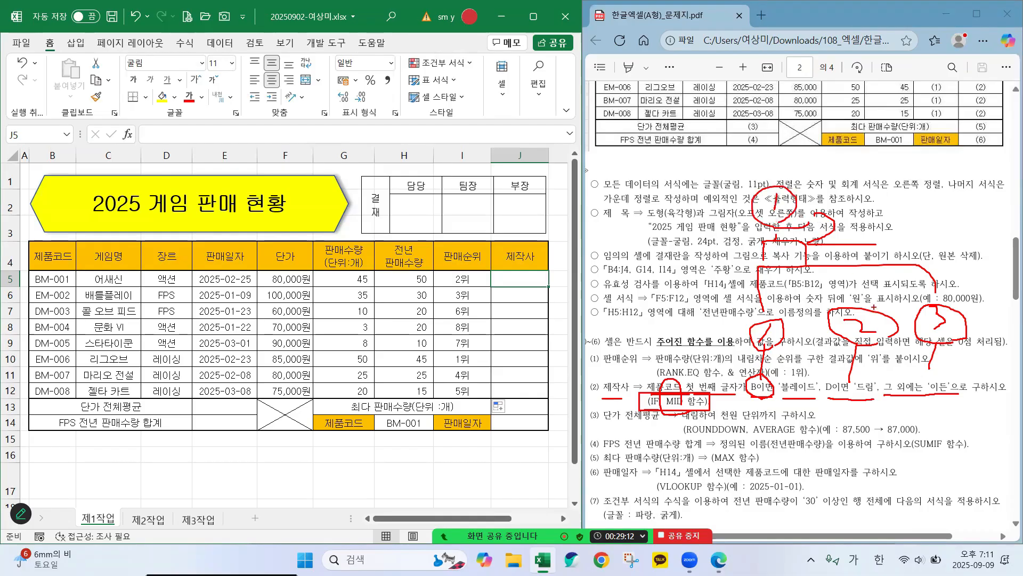
drag(884, 393, 928, 394)
drag(902, 373, 955, 385)
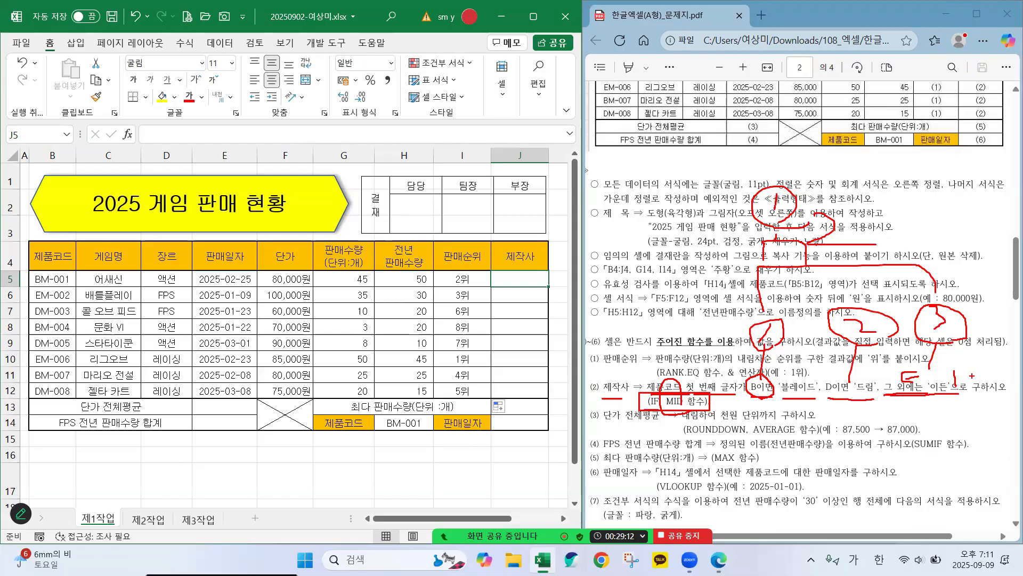
mouse_move(971, 363)
mouse_down()
mouse_move(1001, 380)
mouse_move(987, 393)
mouse_move(994, 406)
mouse_up()
mouse_move(876, 254)
mouse_down()
mouse_move(878, 227)
mouse_move(942, 261)
mouse_up()
drag(867, 167, 881, 199)
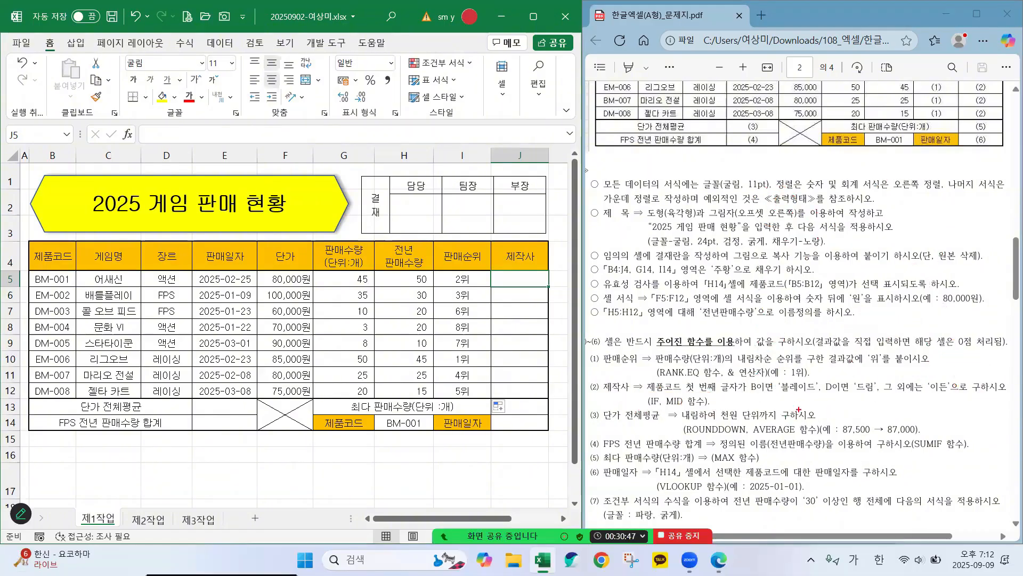
- Review the three 제작사 outcomes in item (2) to work out how many IF functions the formula needs
drag(753, 394, 947, 395)
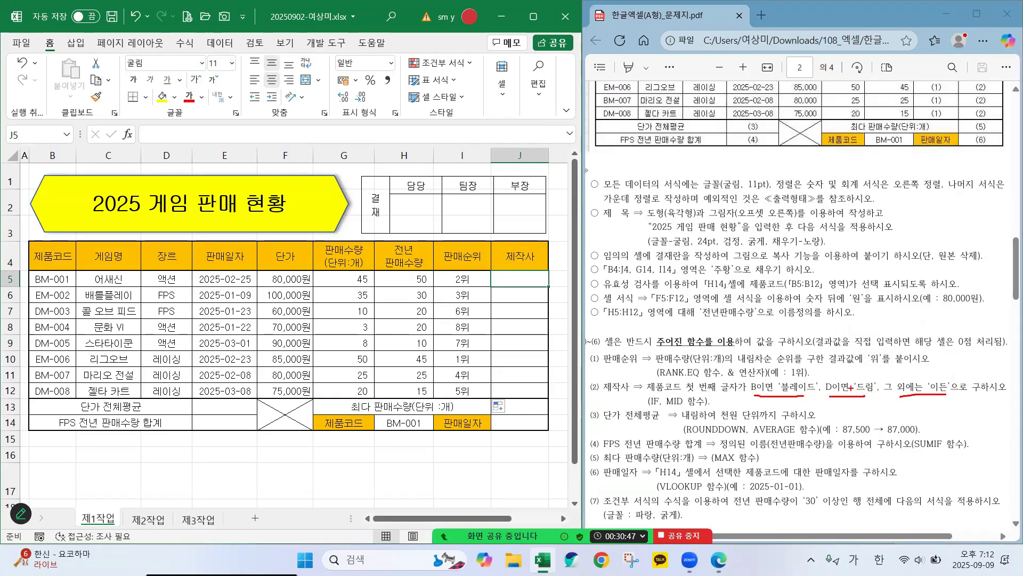
mouse_move(705, 405)
mouse_down()
mouse_move(644, 411)
mouse_move(660, 392)
mouse_move(705, 402)
mouse_up()
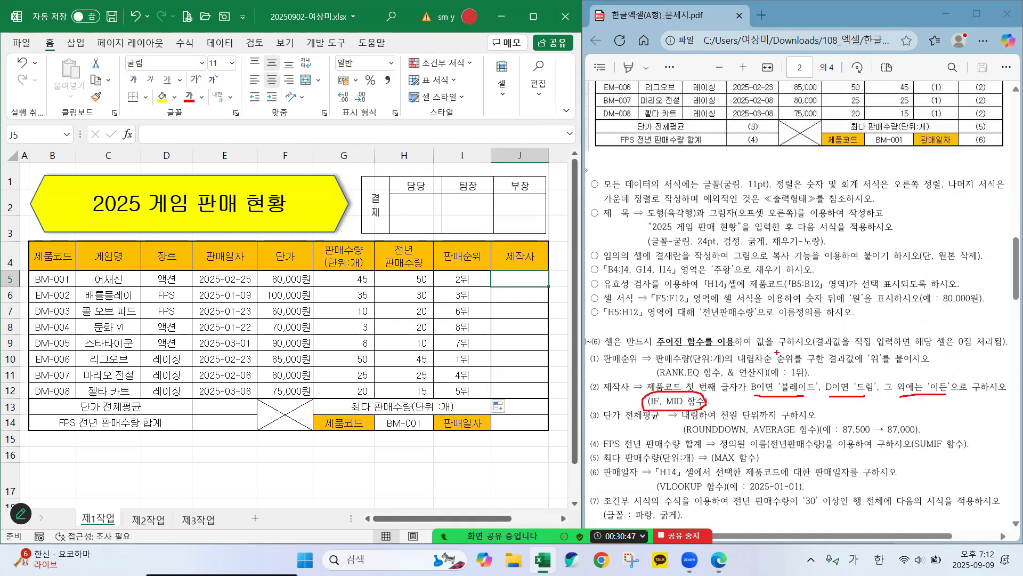
mouse_move(776, 353)
mouse_down()
mouse_move(774, 368)
mouse_move(807, 373)
mouse_up()
mouse_move(771, 407)
mouse_down()
mouse_move(895, 404)
mouse_move(937, 373)
mouse_move(929, 405)
mouse_up()
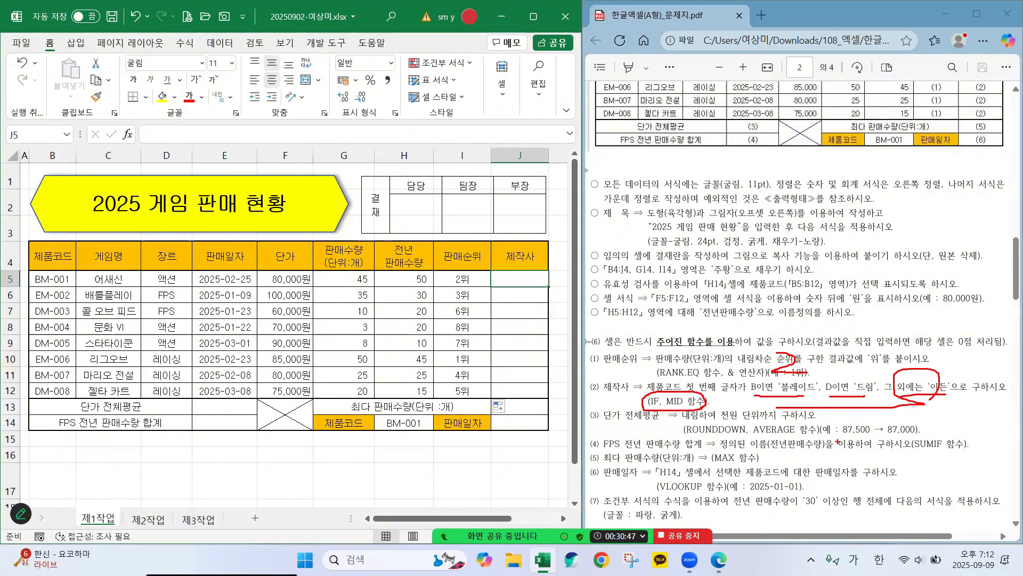
key(Escape)
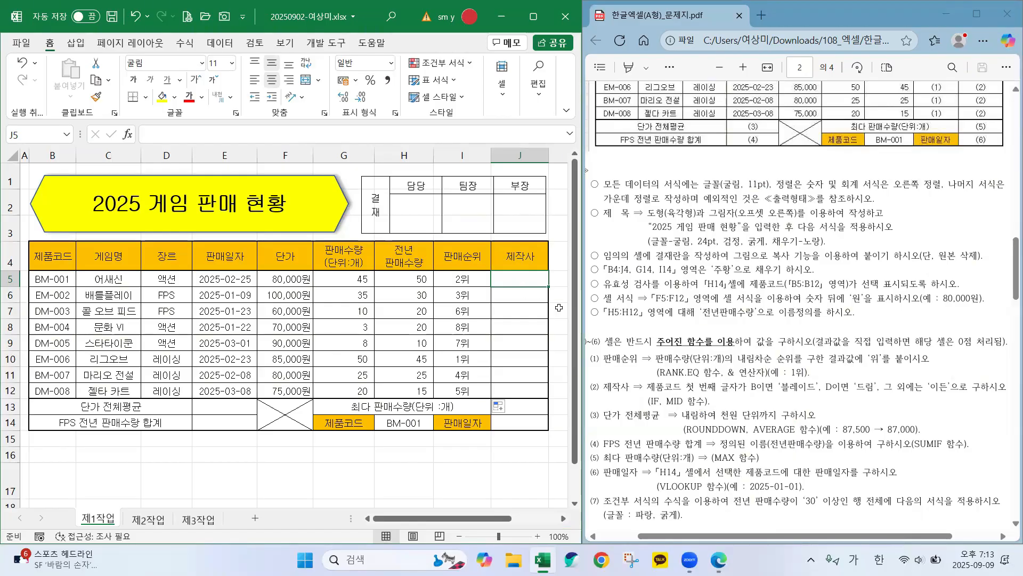
- Begin the 제작사 formula in J5 as =IF(MID(, nesting MID in the IF logical test
text(=ㅑ)
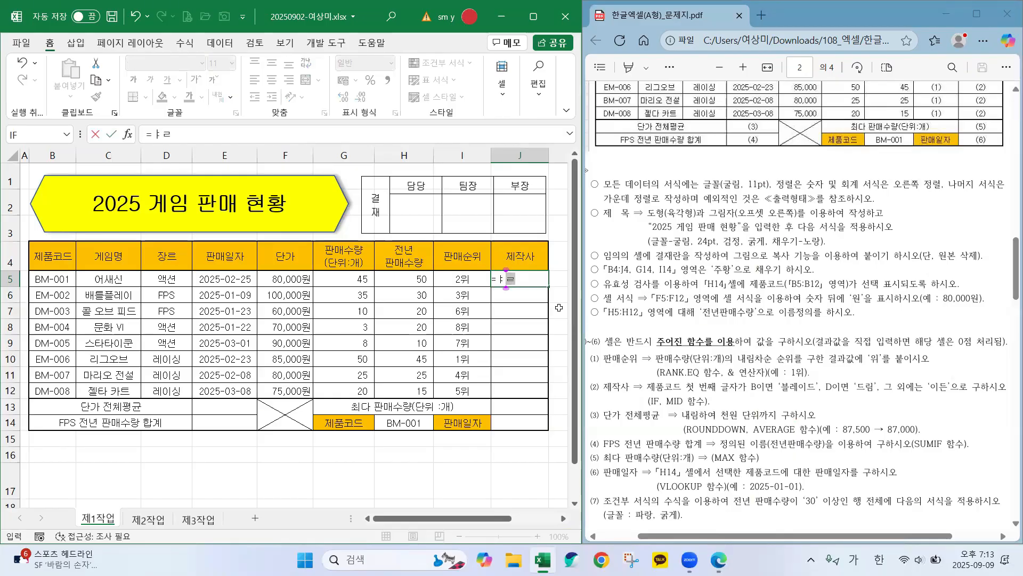
key(Hangul)
text(if)
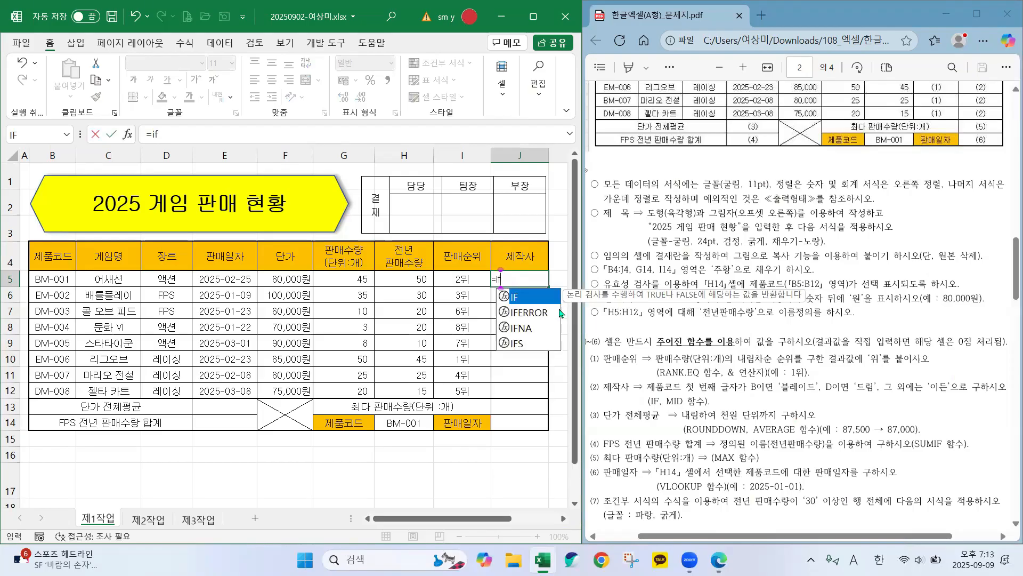
double_click(529, 302)
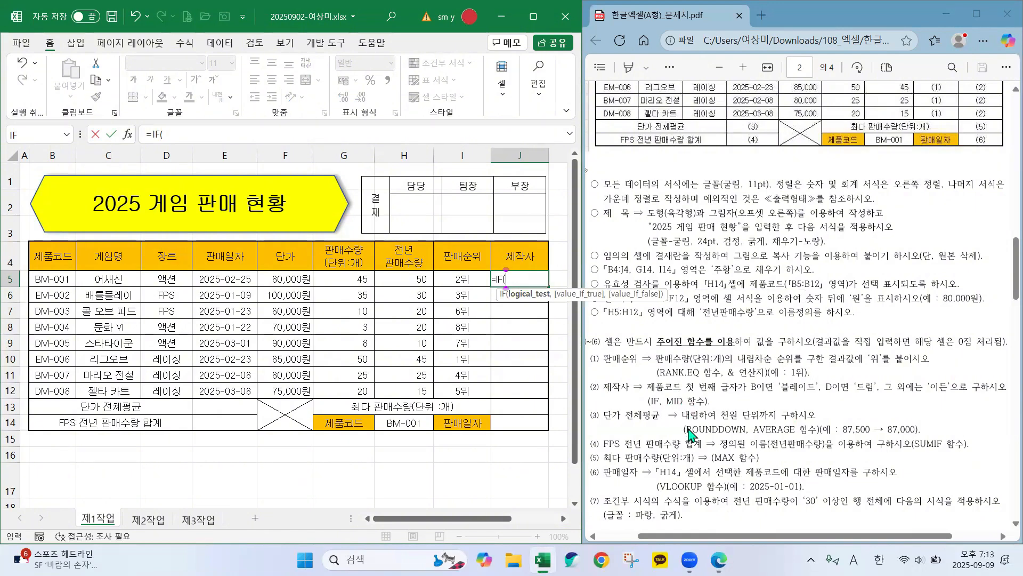
text(mid)
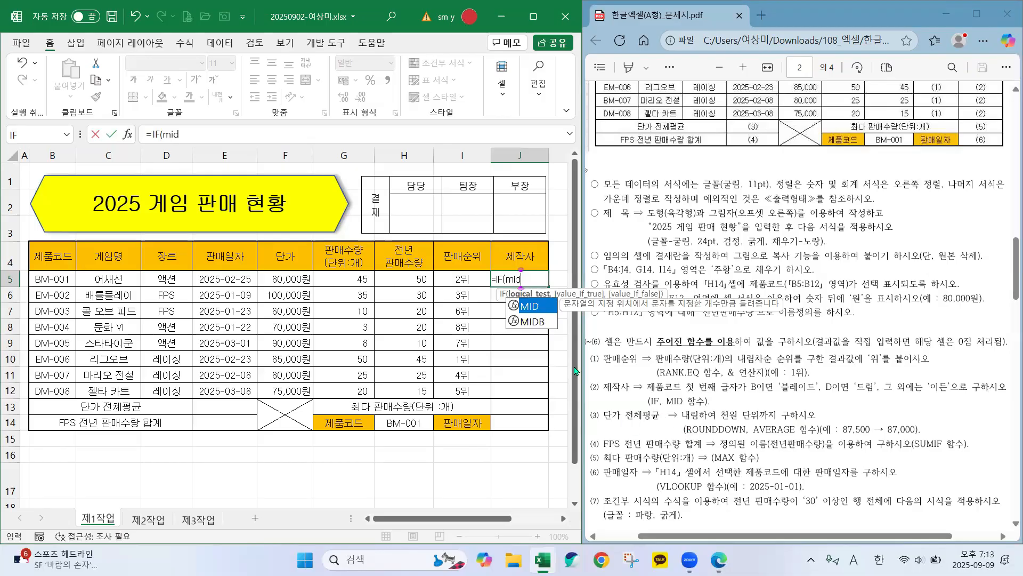
double_click(527, 308)
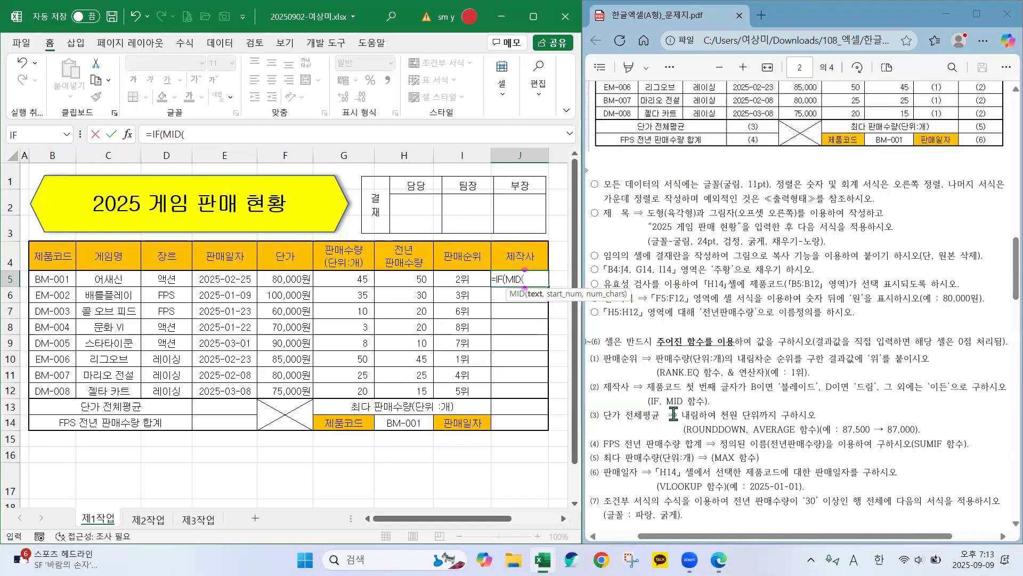
- Open the function arguments dialog for the nested MID, move it clear of the table rows and item (2), and review its arguments
click(130, 140)
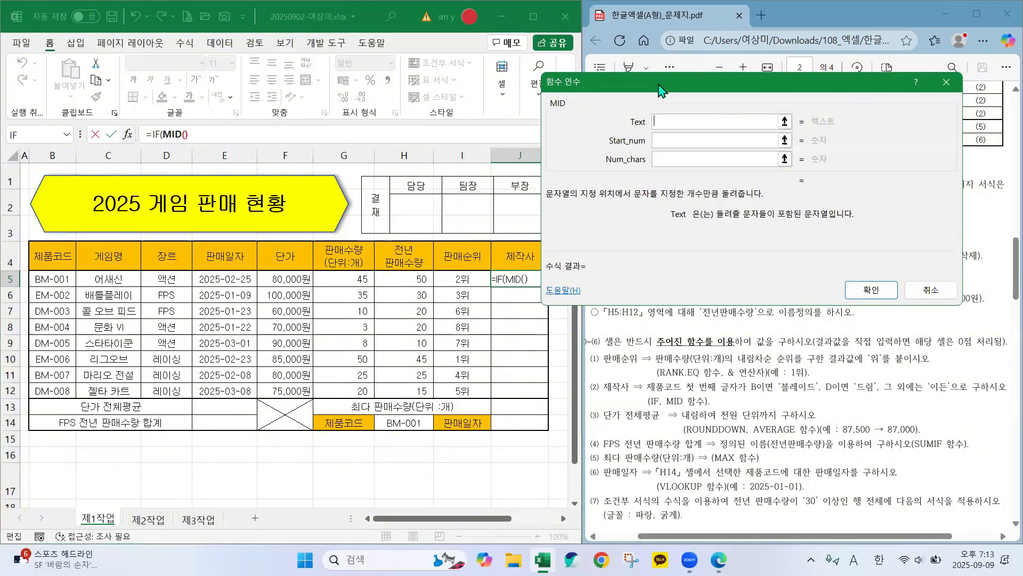
drag(658, 91, 552, 53)
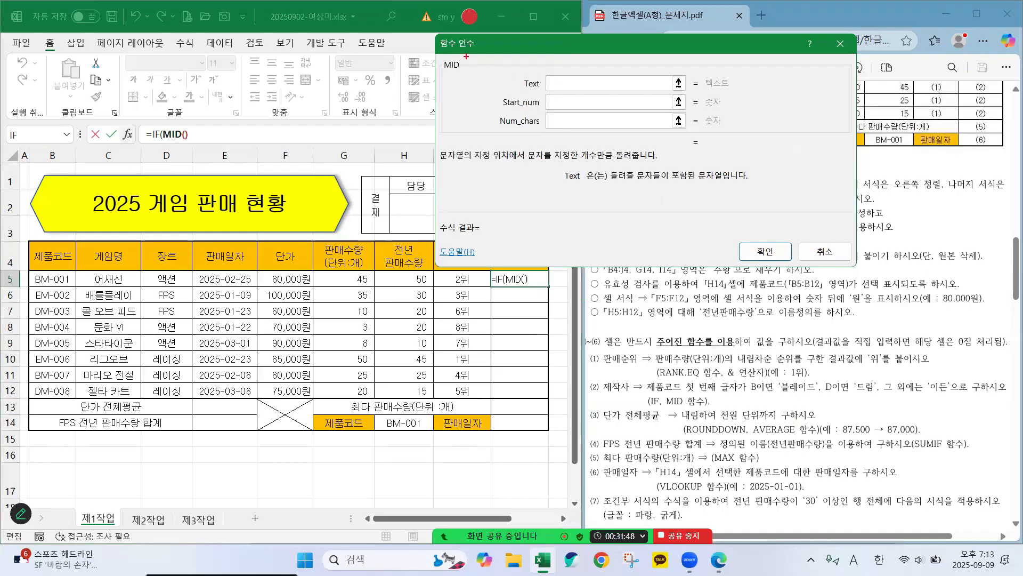
mouse_move(466, 56)
mouse_down()
mouse_move(432, 56)
mouse_move(465, 81)
mouse_move(463, 53)
mouse_move(510, 168)
mouse_move(501, 87)
mouse_move(491, 147)
mouse_up()
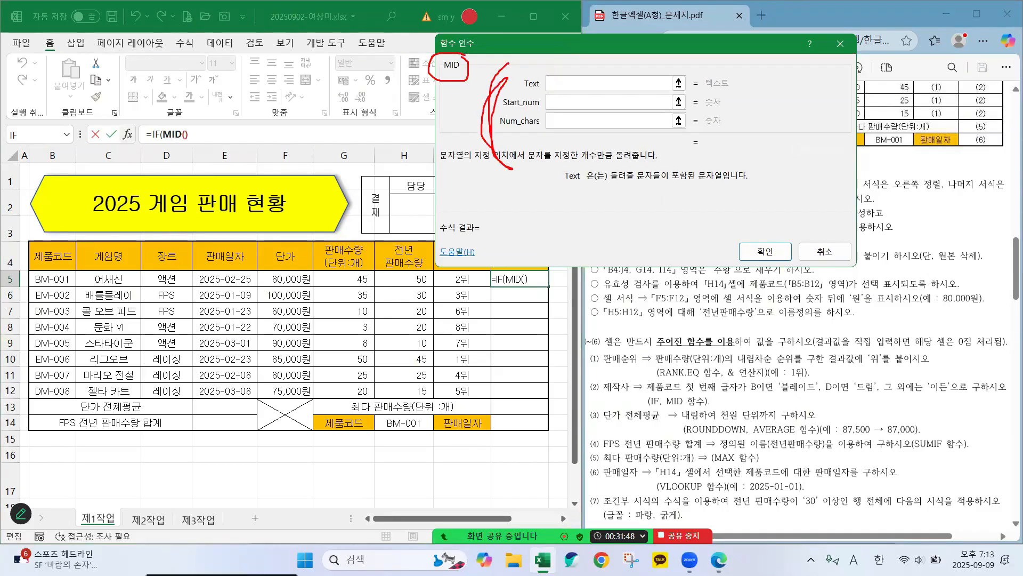
- Review the three MID arguments and examine item (2) for the condition on the product code's first character
mouse_move(443, 70)
mouse_down()
mouse_move(462, 68)
mouse_move(455, 77)
mouse_up()
drag(558, 78, 557, 89)
drag(553, 97, 557, 131)
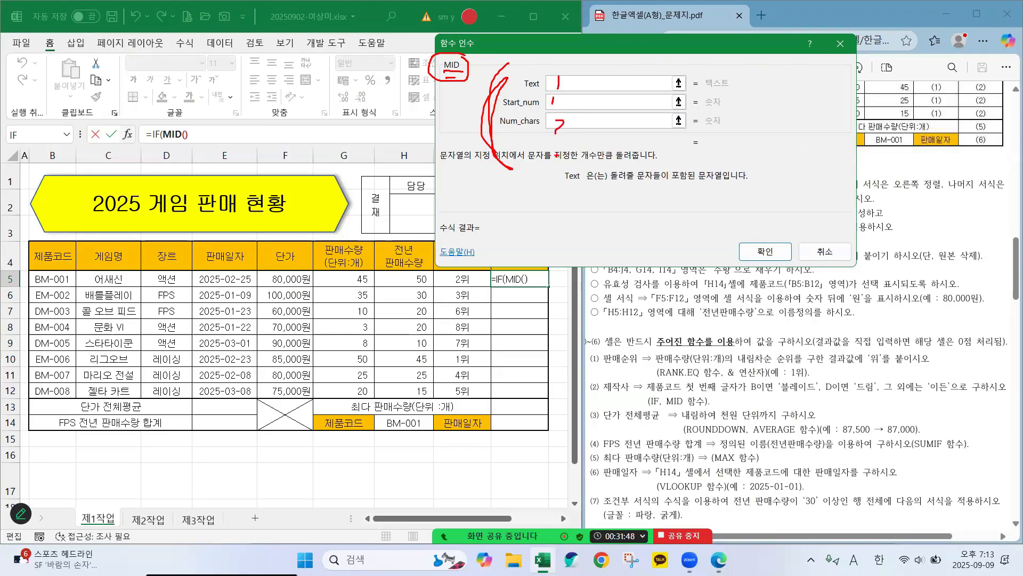
key(Escape)
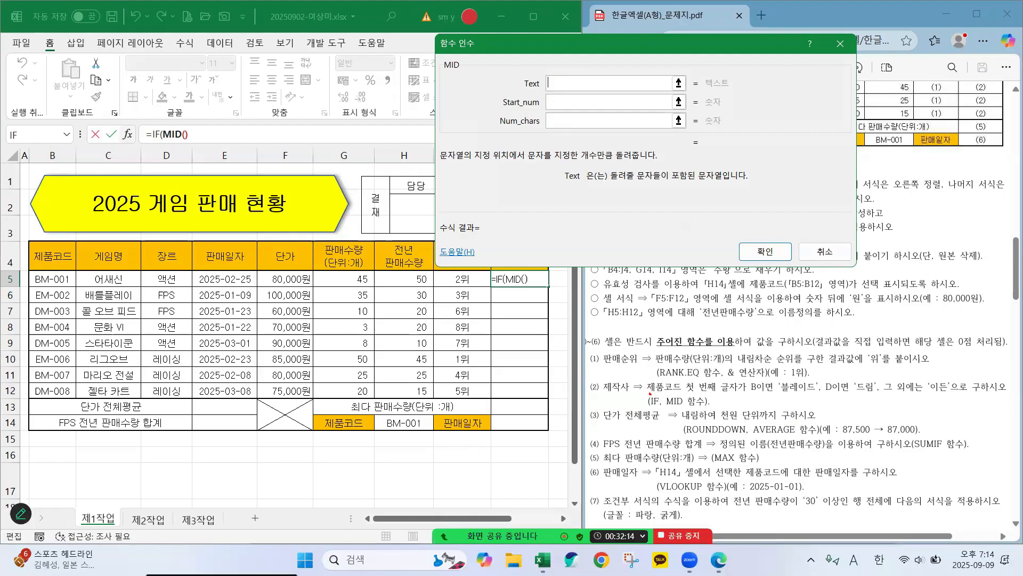
drag(648, 396, 680, 396)
mouse_move(686, 388)
mouse_down()
mouse_move(696, 378)
mouse_move(704, 397)
mouse_move(751, 395)
mouse_move(748, 384)
mouse_move(766, 375)
mouse_move(777, 382)
mouse_move(766, 396)
mouse_up()
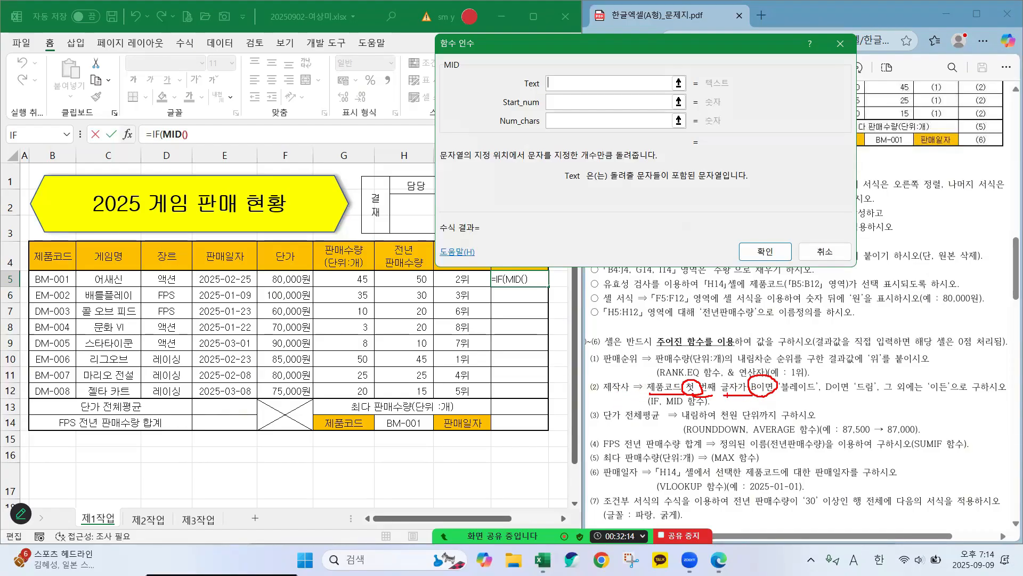
drag(753, 395, 789, 395)
mouse_move(717, 379)
mouse_down()
mouse_move(720, 394)
mouse_move(725, 377)
mouse_up()
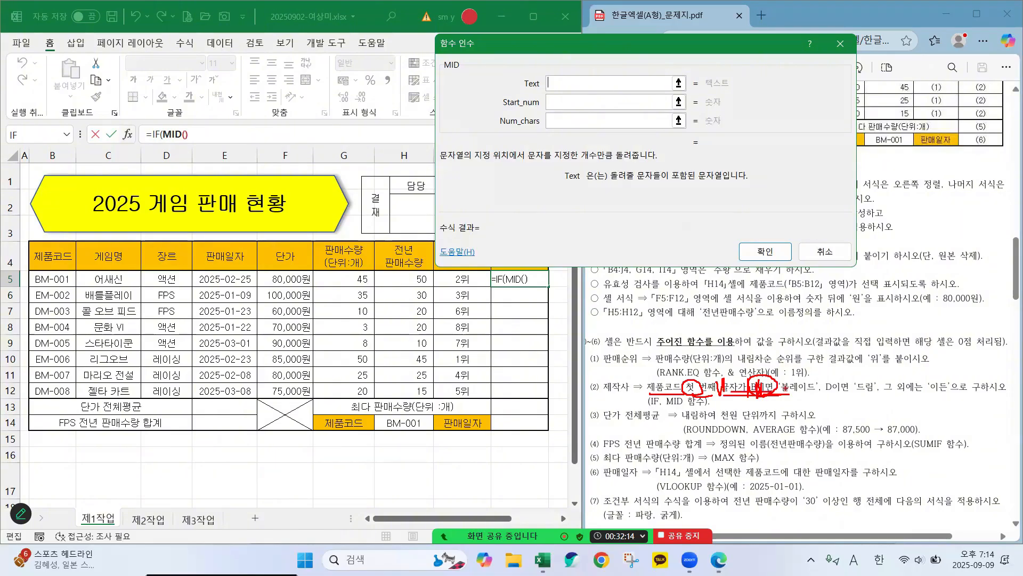
drag(763, 379, 831, 385)
drag(674, 408, 699, 408)
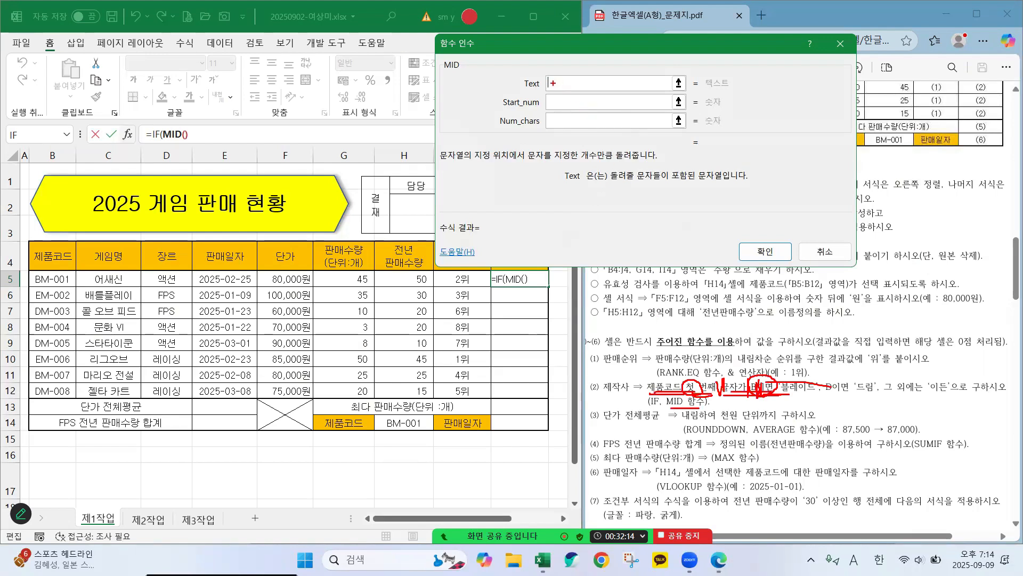
key(Escape)
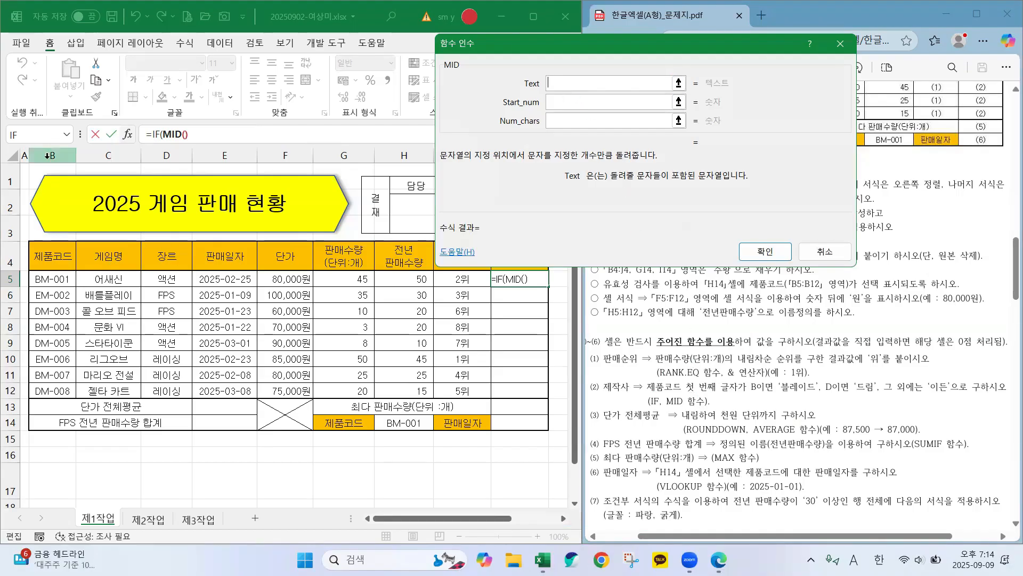
- Set MID's Text argument to product code cell B5 and examine the character positions in that code
click(41, 280)
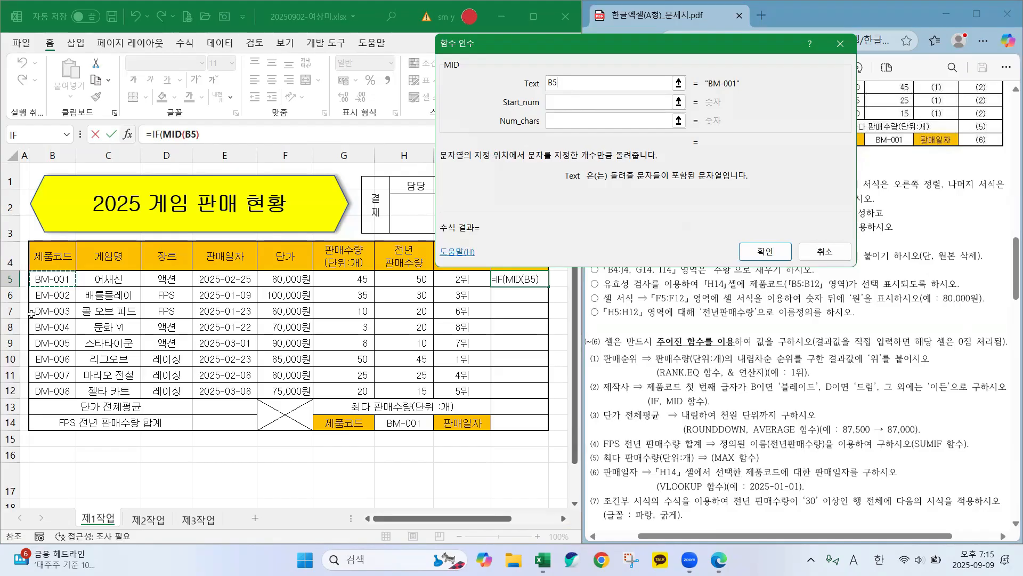
mouse_move(35, 273)
mouse_down()
mouse_move(39, 250)
mouse_move(56, 246)
mouse_up()
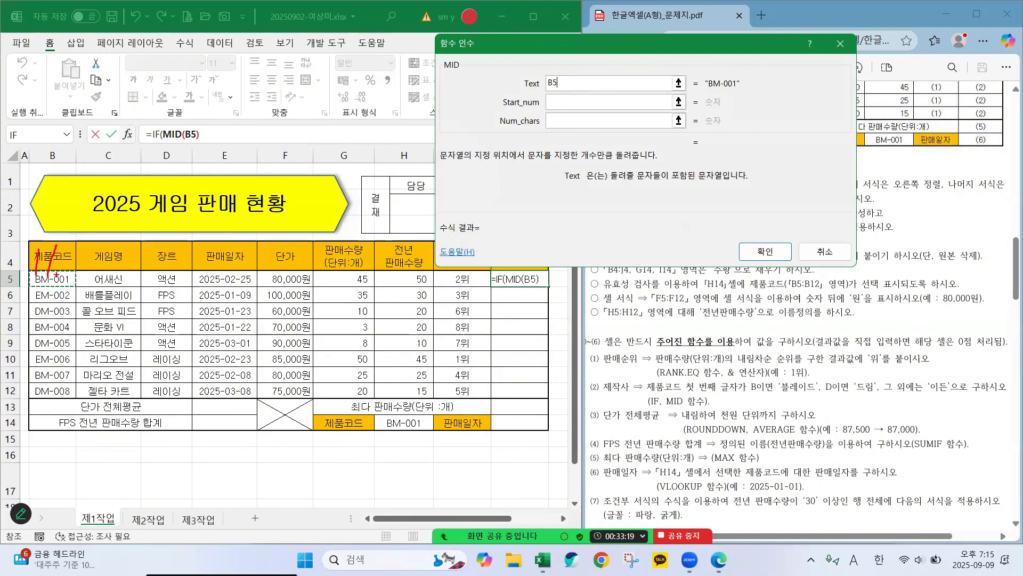
drag(61, 274, 68, 245)
drag(553, 96, 553, 107)
drag(44, 289, 31, 268)
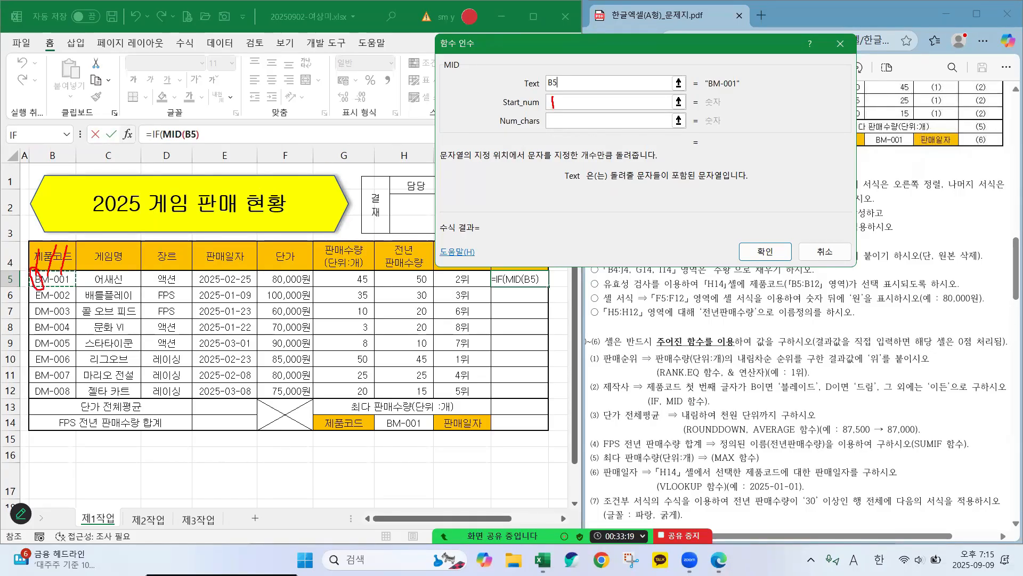
key(Escape)
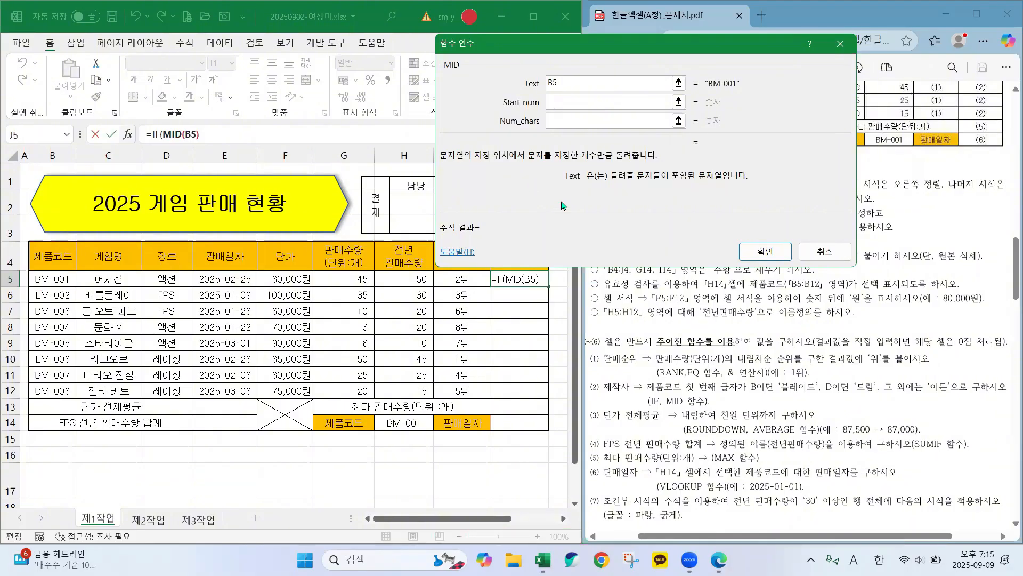
- Set MID's Start_num argument to 1, keeping B5 as the Text argument
click(557, 103)
click(570, 84)
text(1)
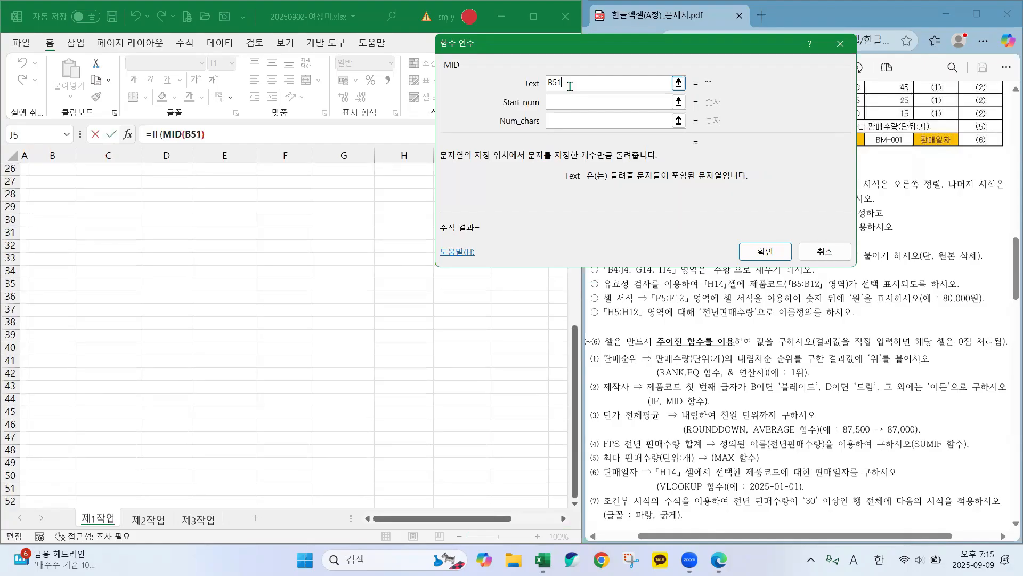
key(BackSpace)
click(562, 103)
scroll(227, 309, up, 7)
scroll(227, 309, up, 2)
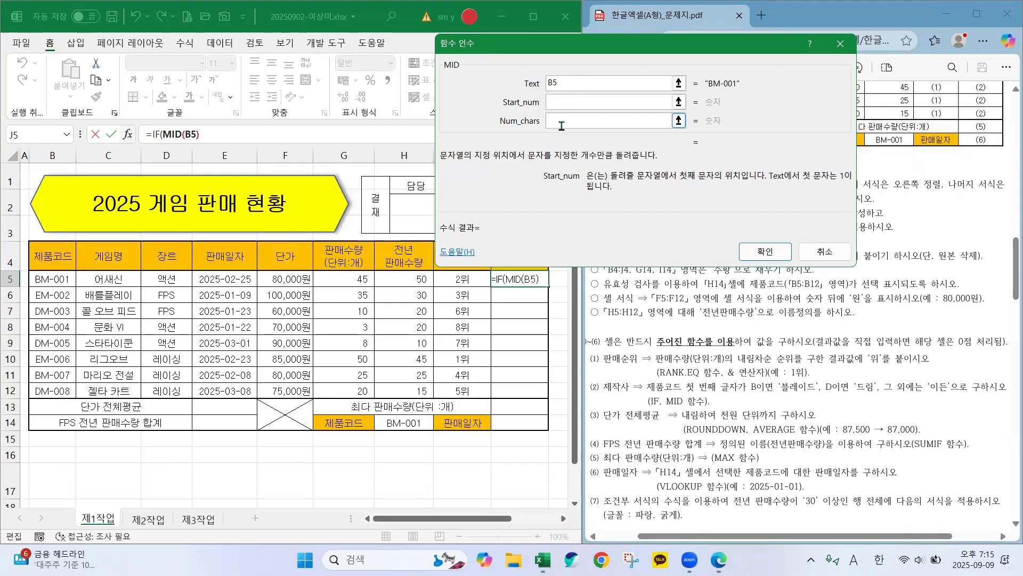
text(1)
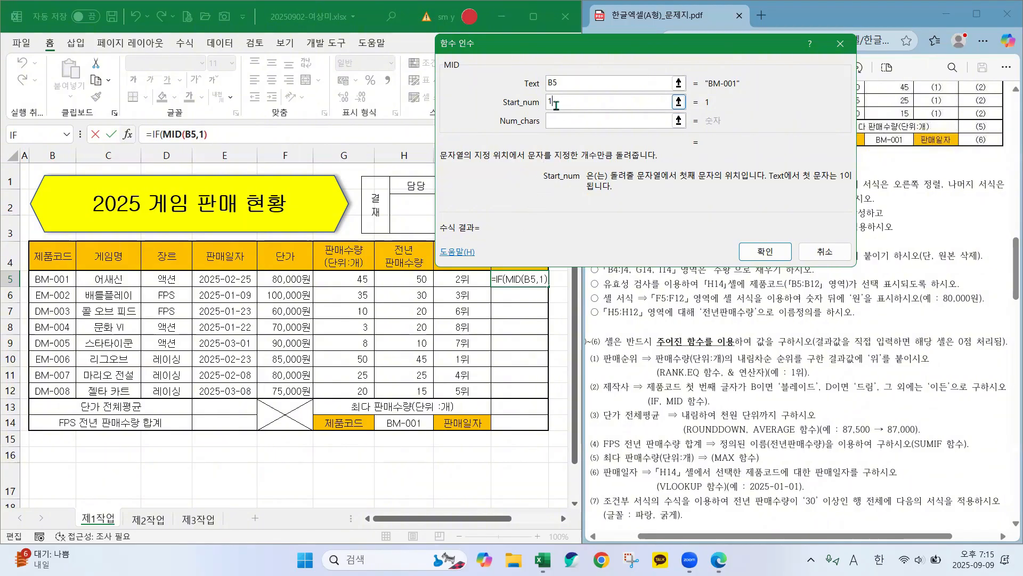
- Try 2 and 6 as MID's Start_num to illustrate other start positions, and restore it to 1
drag(556, 99, 542, 103)
text(2)
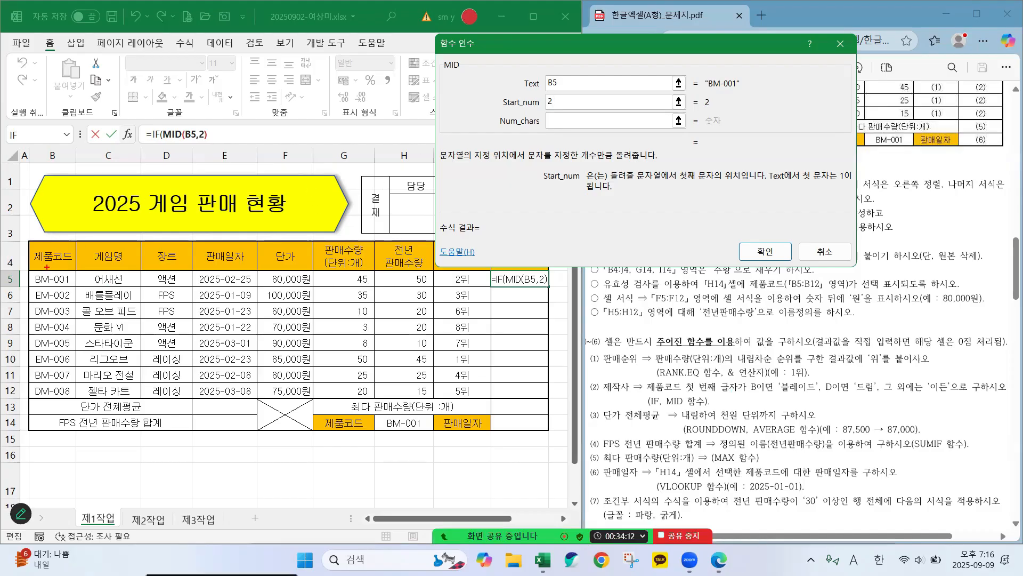
mouse_move(41, 274)
mouse_down()
mouse_move(32, 282)
mouse_move(51, 262)
mouse_up()
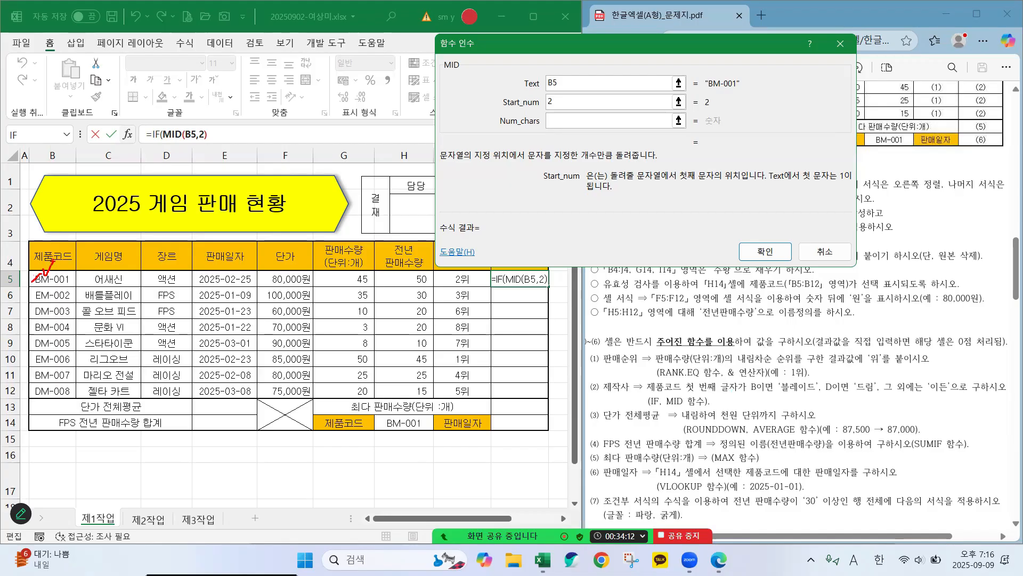
drag(54, 261, 57, 258)
key(Escape)
key(BackSpace)
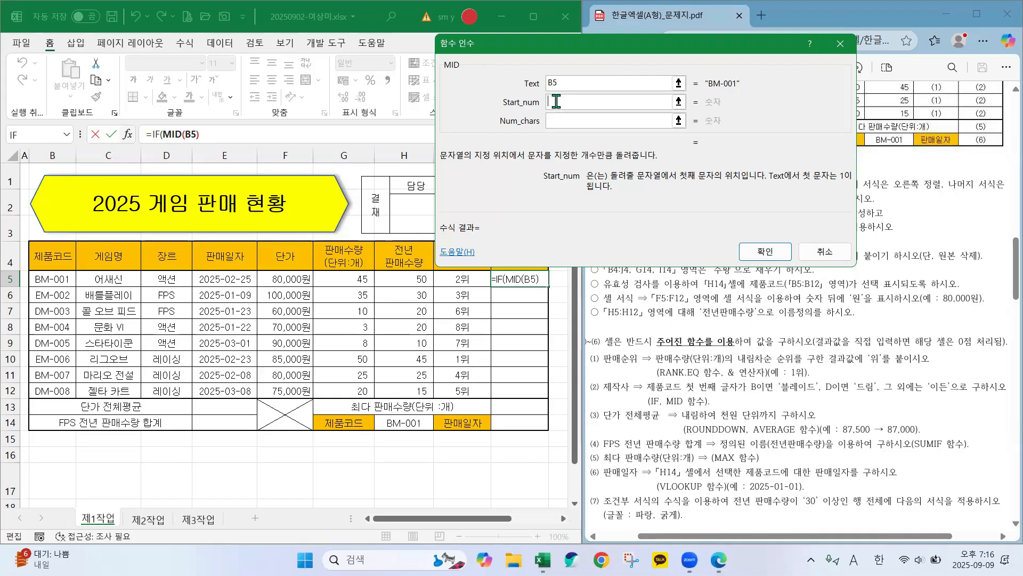
text(6)
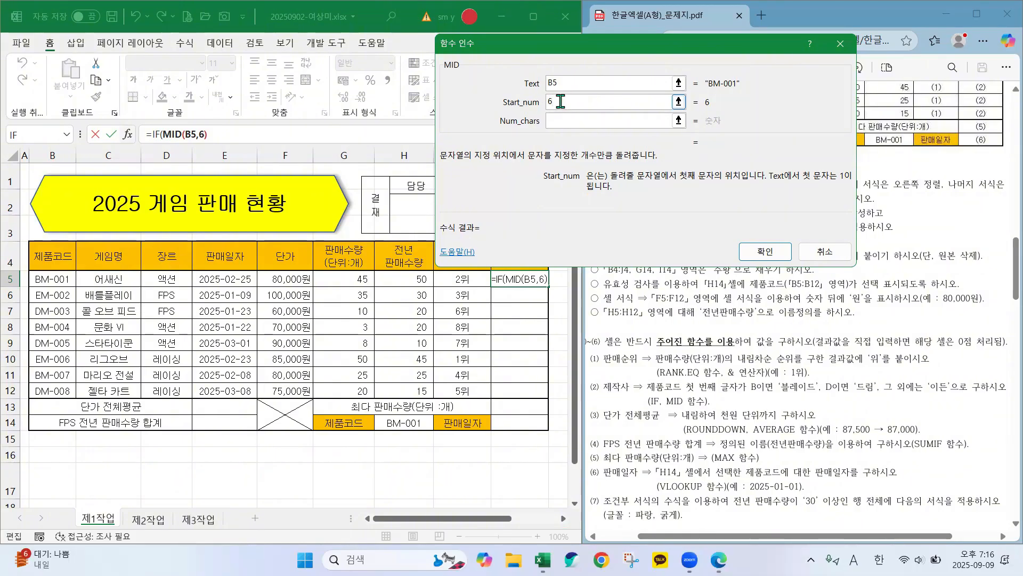
key(BackSpace)
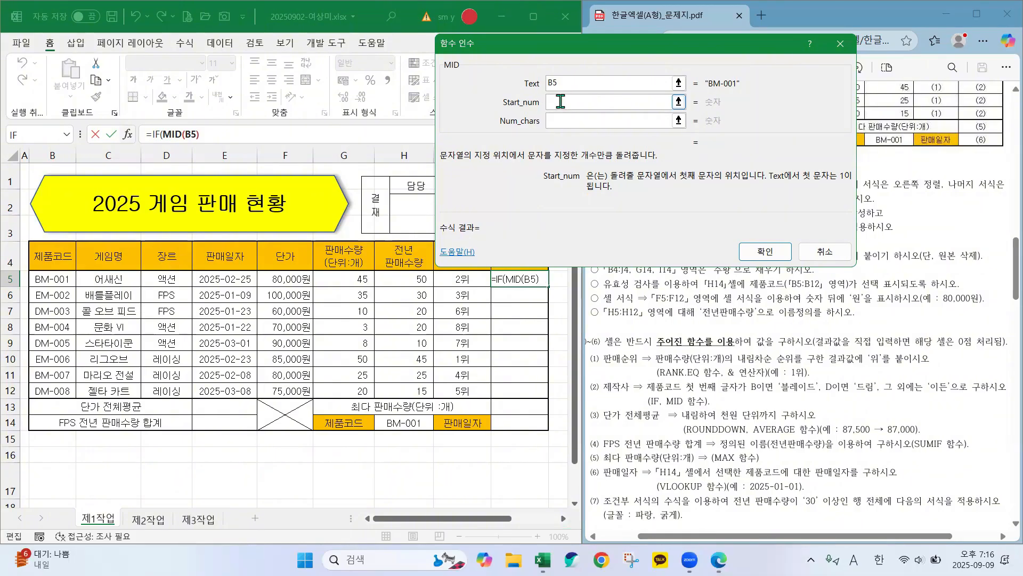
text(1)
- Set MID's Num_chars argument to 1 and check the character it extracts
click(556, 121)
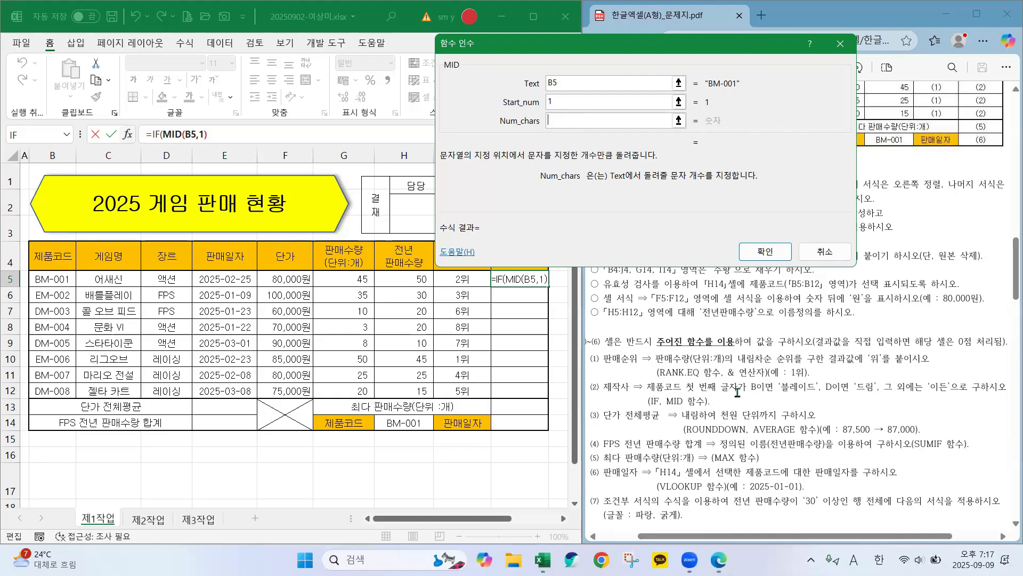
click(555, 120)
text(1)
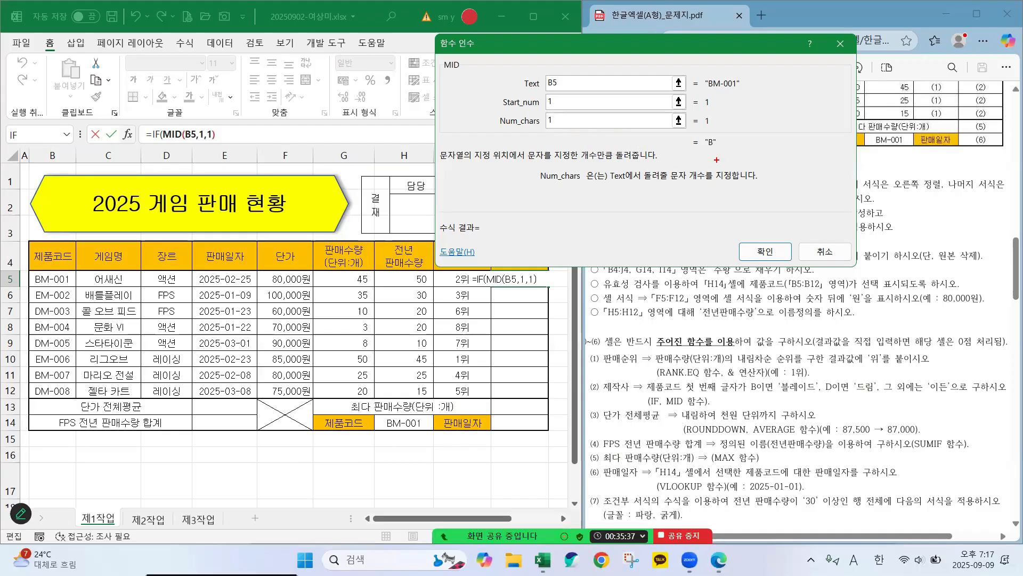
mouse_move(704, 159)
mouse_down()
mouse_move(729, 156)
mouse_move(693, 132)
mouse_move(738, 139)
mouse_move(724, 163)
mouse_move(725, 154)
mouse_up()
- Return from the nested MID to the outer IF function's arguments and reposition the dialog clear of item (2)
mouse_move(133, 137)
mouse_down()
mouse_move(234, 126)
mouse_move(155, 157)
mouse_move(159, 133)
mouse_up()
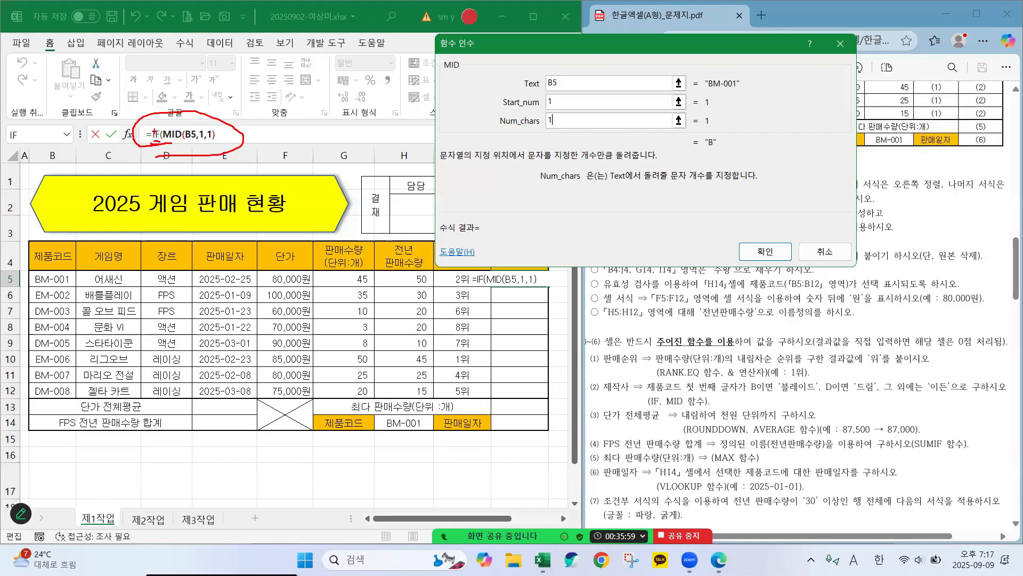
drag(156, 123, 157, 131)
key(Escape)
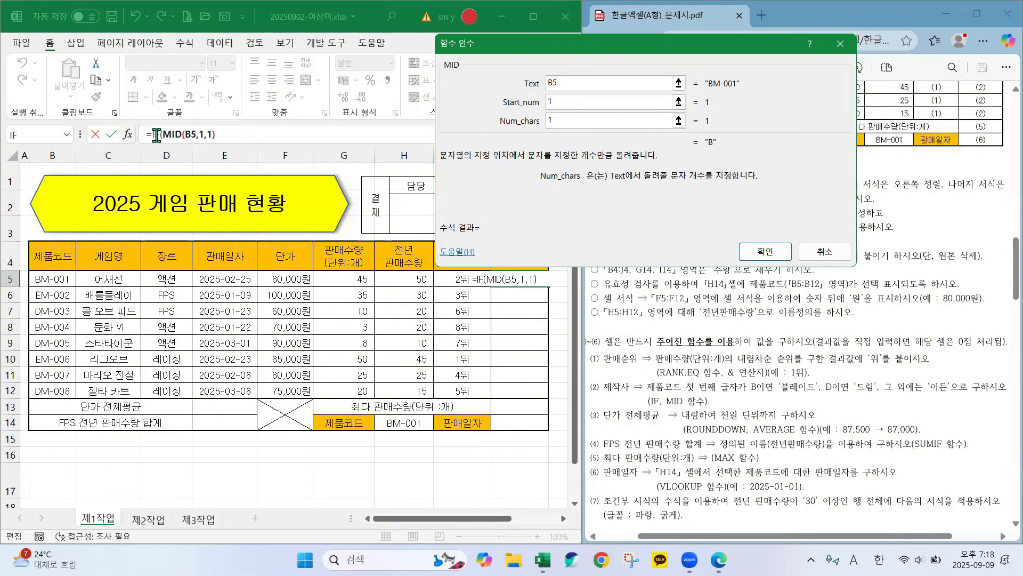
click(156, 134)
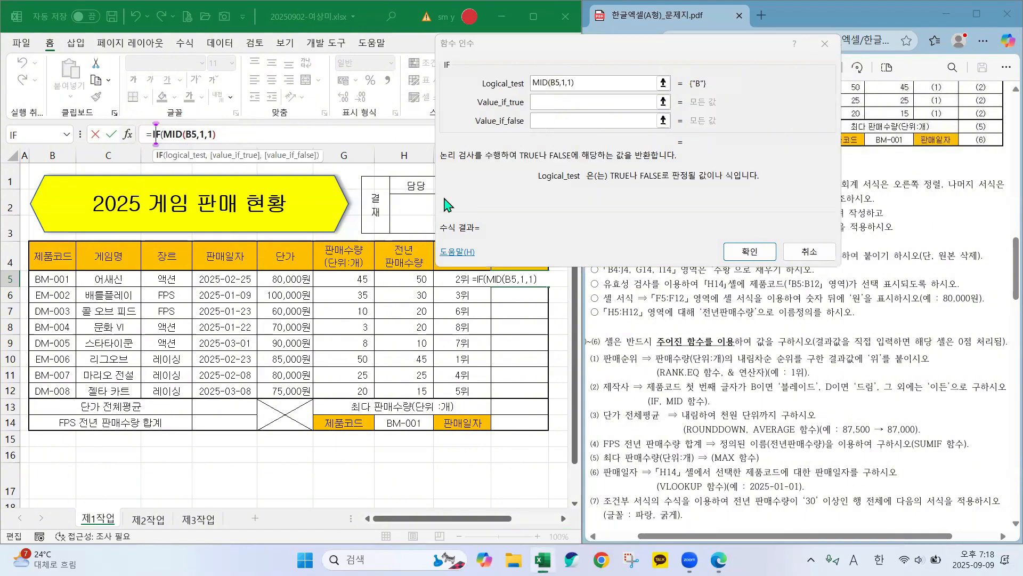
click(565, 56)
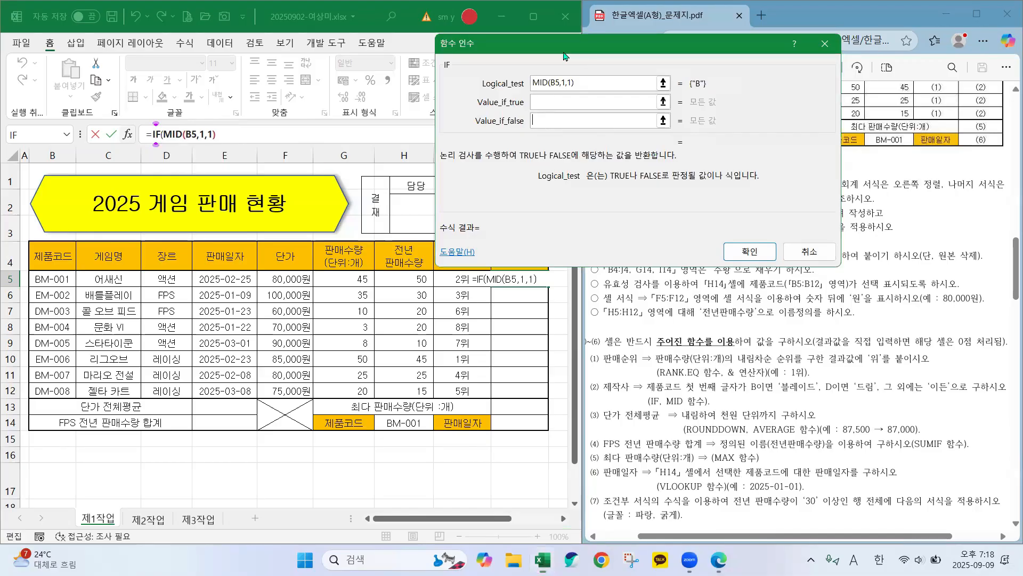
drag(563, 53, 513, 88)
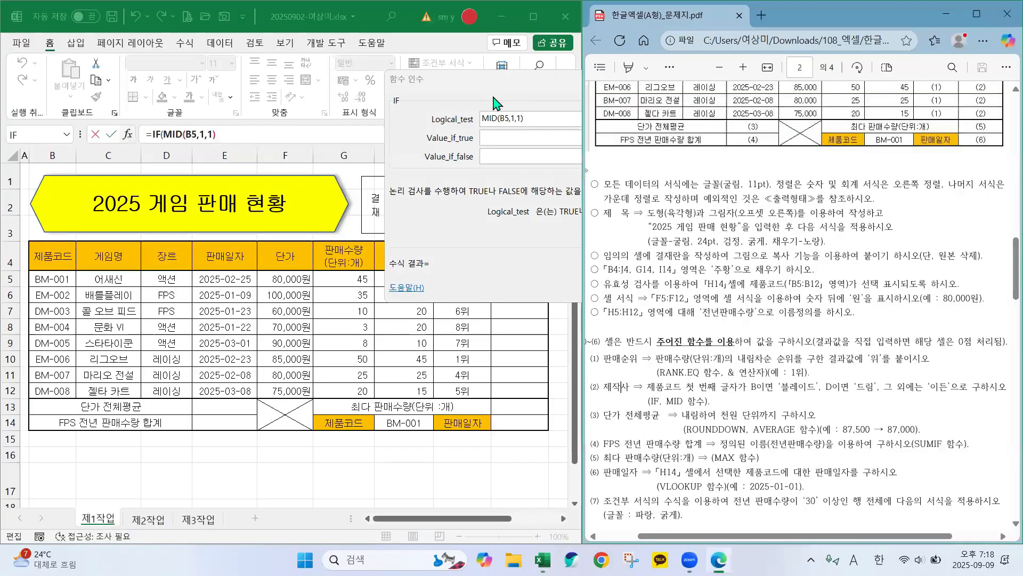
click(494, 96)
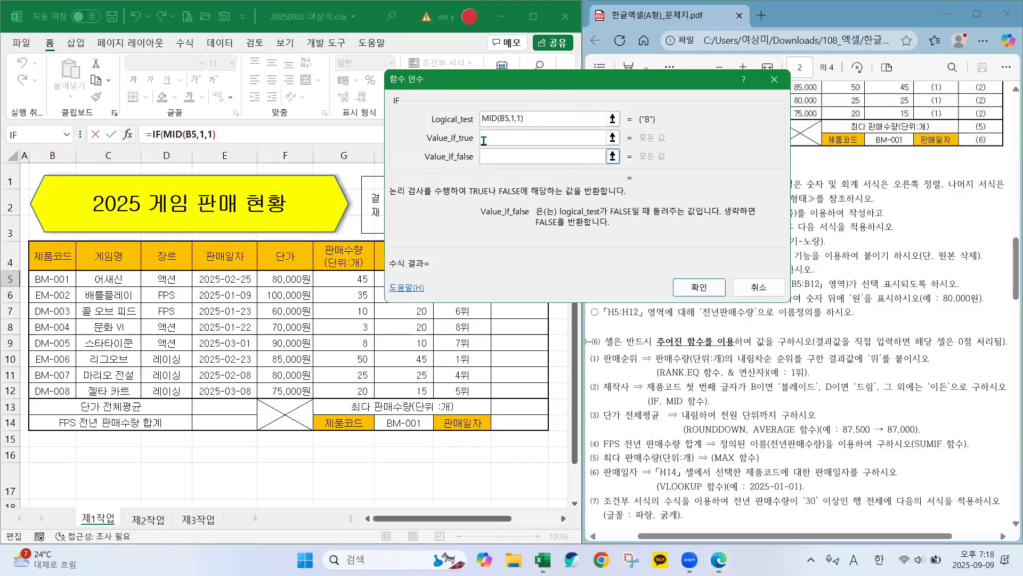
drag(548, 78, 556, 76)
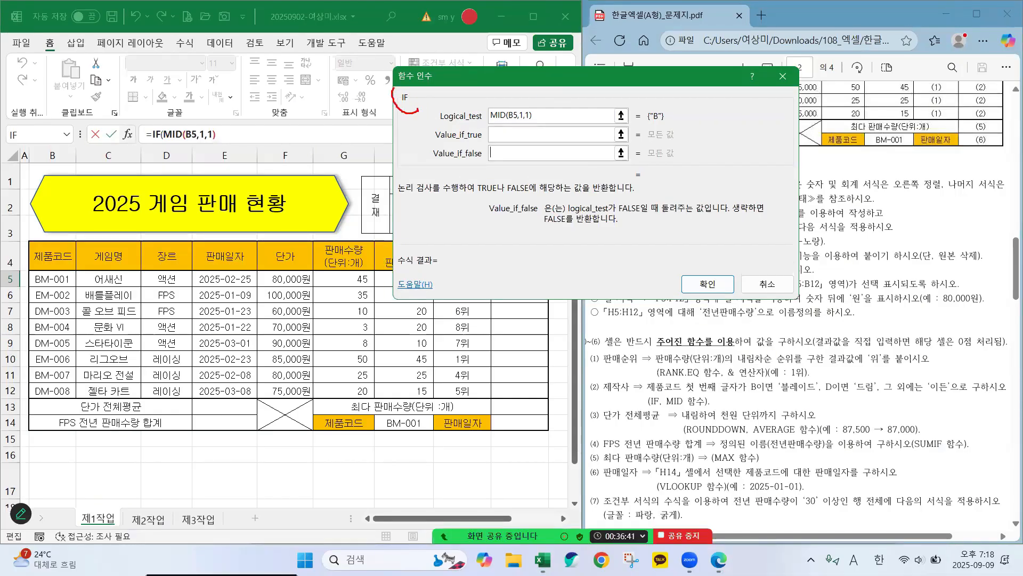
- Review the IF arguments against the formula, checking that the nested MID sits in the logical test
mouse_move(424, 88)
mouse_down()
mouse_move(419, 112)
mouse_move(425, 90)
mouse_move(410, 106)
mouse_move(420, 107)
mouse_up()
drag(165, 142, 204, 142)
drag(166, 134, 217, 136)
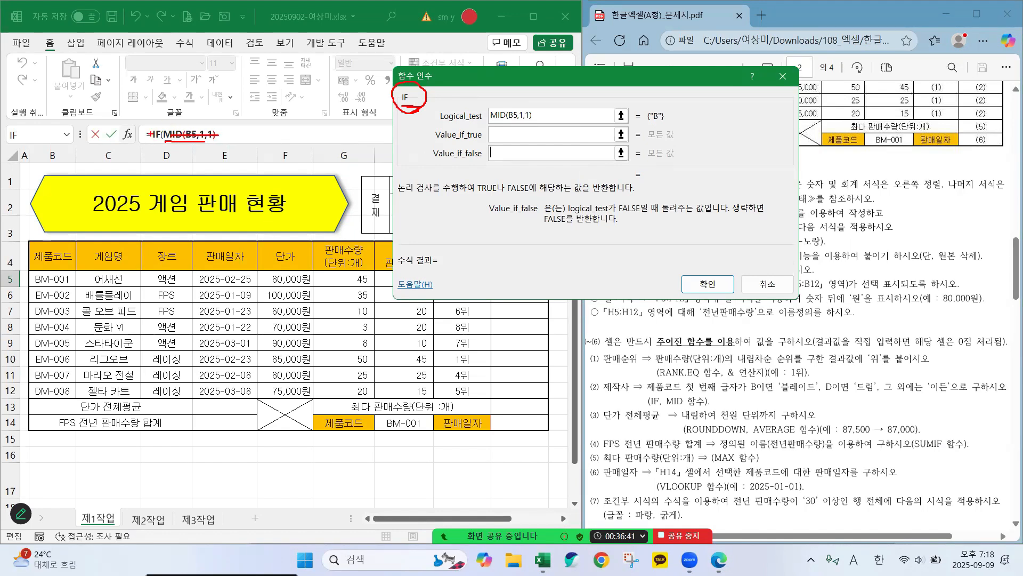
drag(155, 122, 156, 126)
drag(155, 132, 155, 139)
drag(163, 140, 172, 143)
key(Escape)
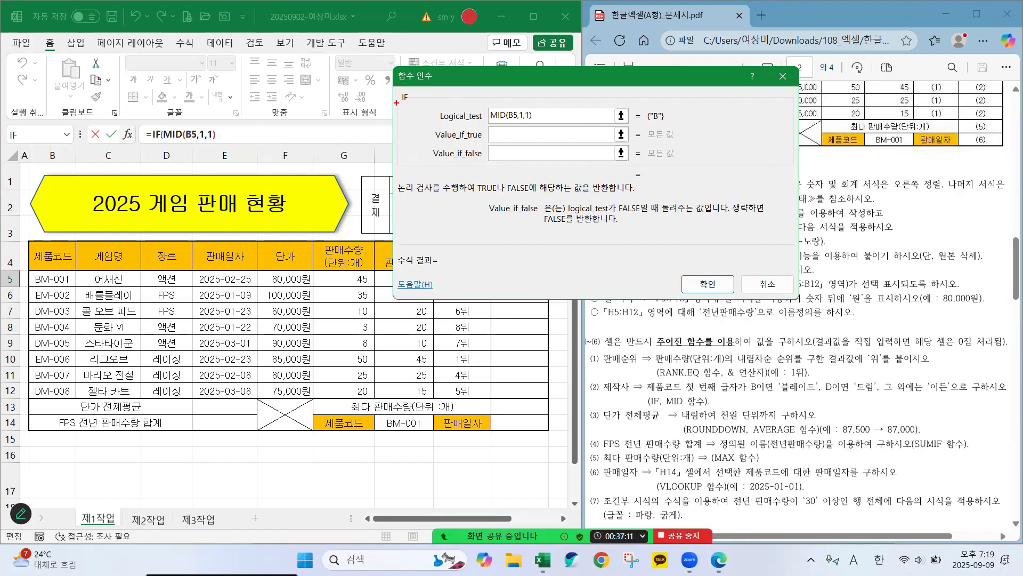
mouse_move(412, 109)
mouse_down()
mouse_move(392, 84)
mouse_move(410, 99)
mouse_up()
drag(480, 126, 549, 126)
key(Escape)
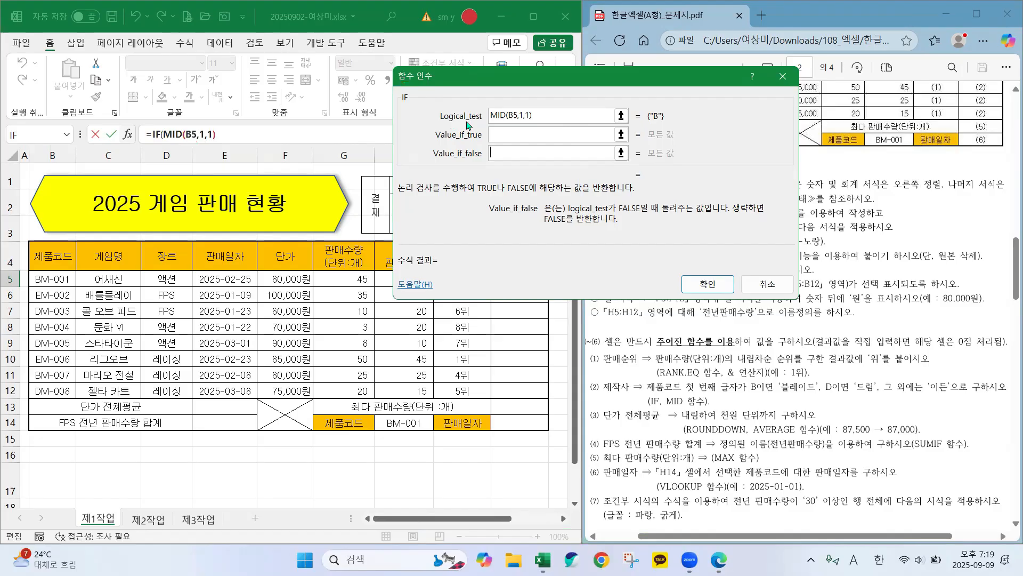
- Complete the IF Logical_test as MID(B5,1,1)="B"
click(543, 115)
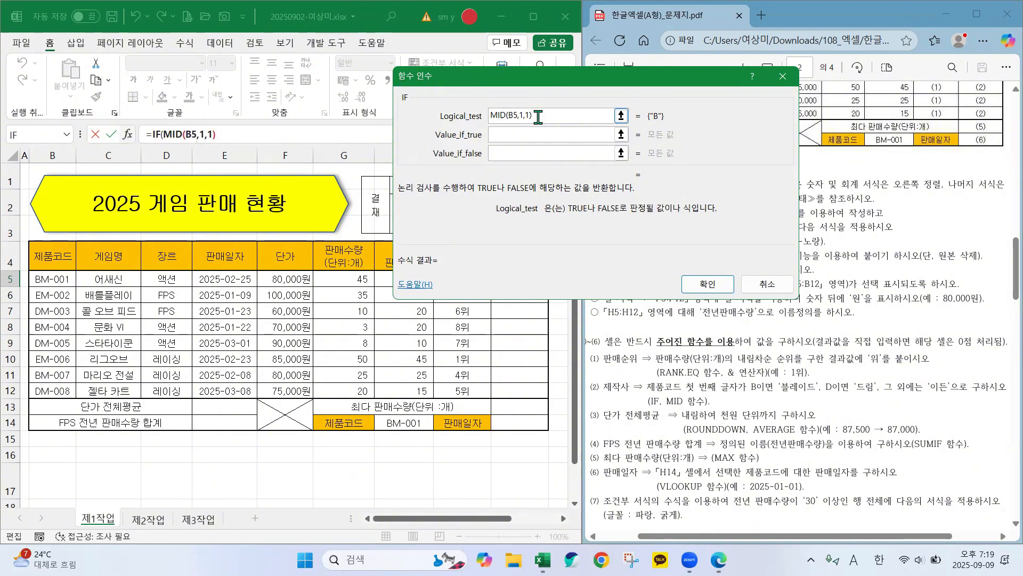
text(=)
text(")
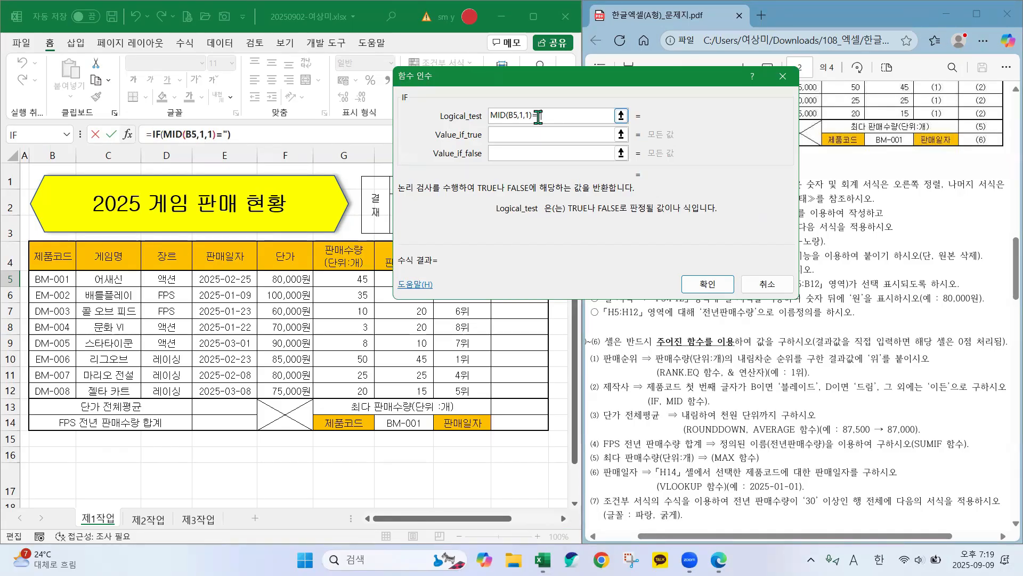
text(B")
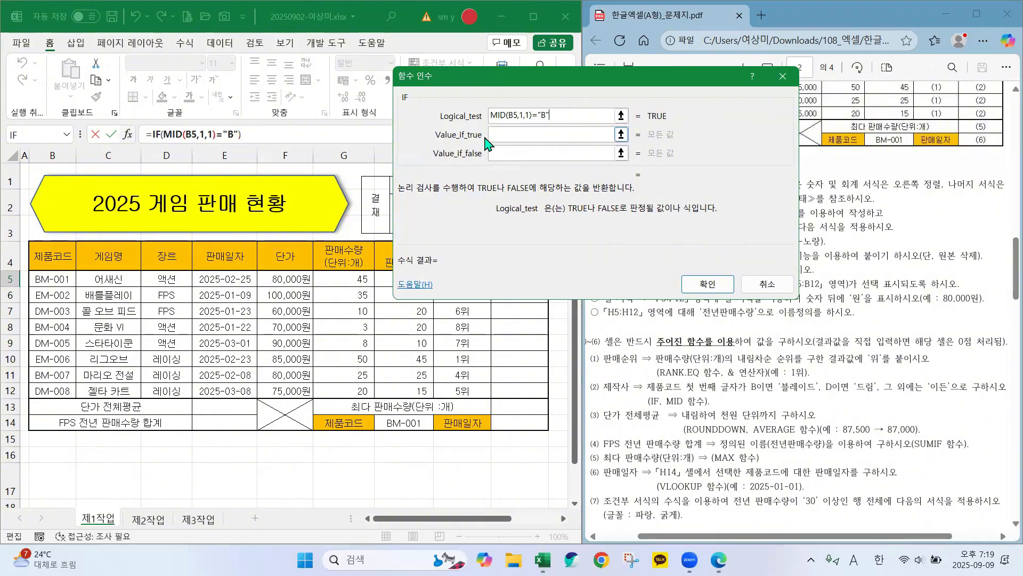
- Set the outer IF's Value_if_true argument to 블레이드, as item (2) specifies for product codes starting with B
click(502, 135)
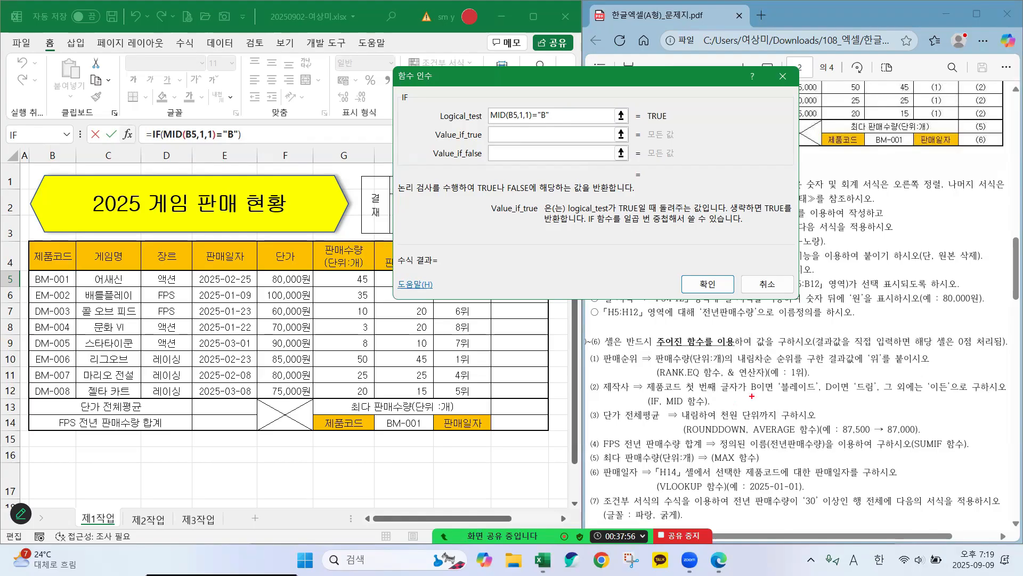
mouse_move(751, 396)
mouse_down()
mouse_move(811, 397)
mouse_move(826, 381)
mouse_move(799, 372)
mouse_move(778, 382)
mouse_up()
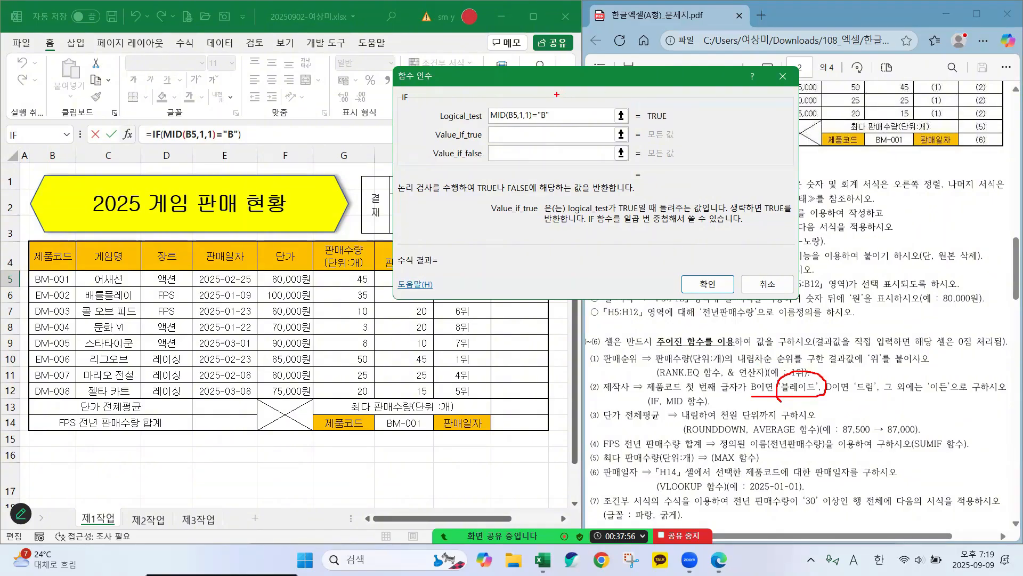
mouse_move(548, 94)
mouse_down()
mouse_move(529, 115)
mouse_move(569, 95)
mouse_move(541, 93)
mouse_up()
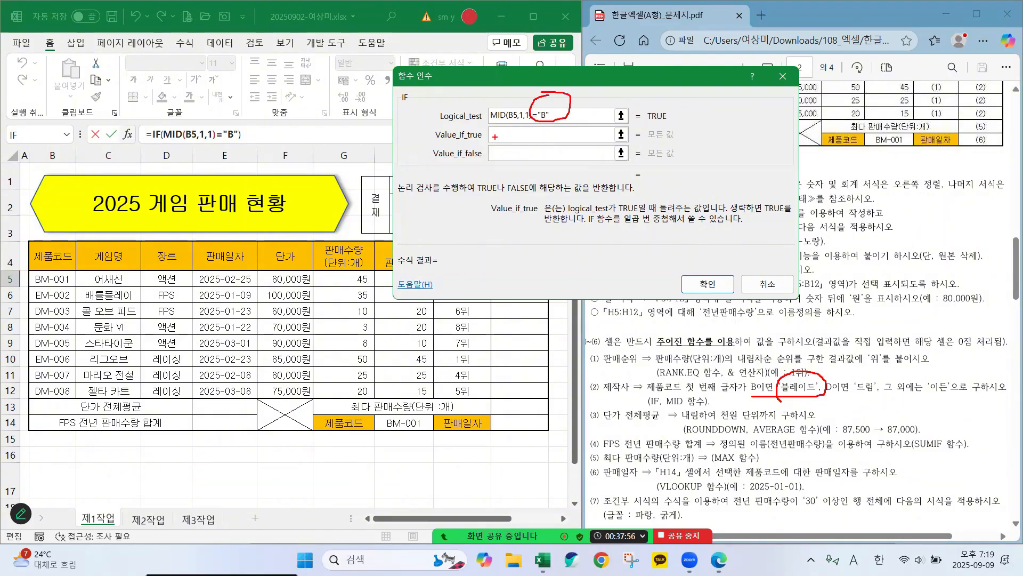
drag(494, 136, 568, 138)
key(Escape)
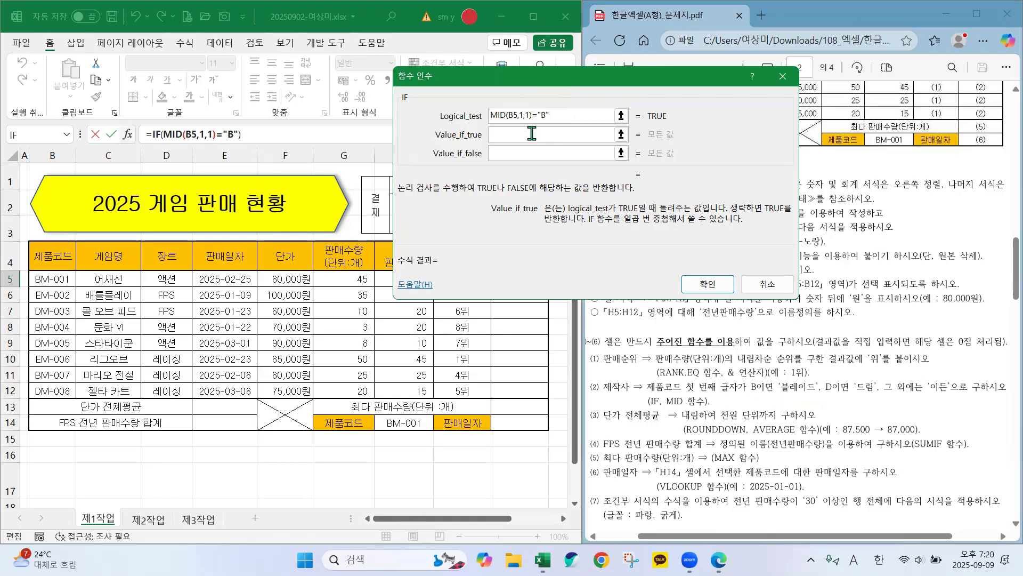
click(532, 134)
key(Hangul)
text(블레이)
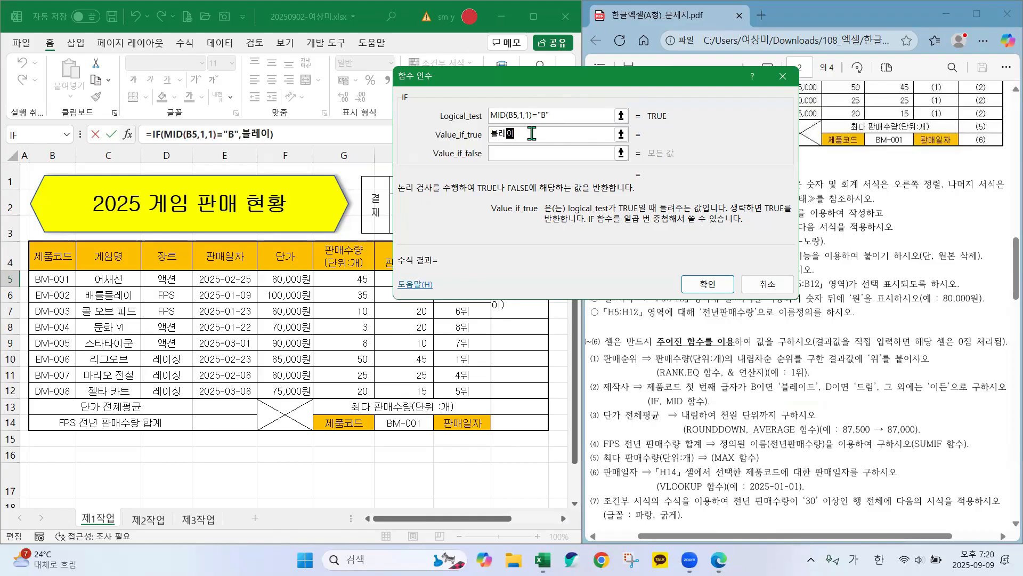
text(드)
- Nest a second IF function in the outer IF's Value_if_false argument and reposition its arguments dialog
click(495, 151)
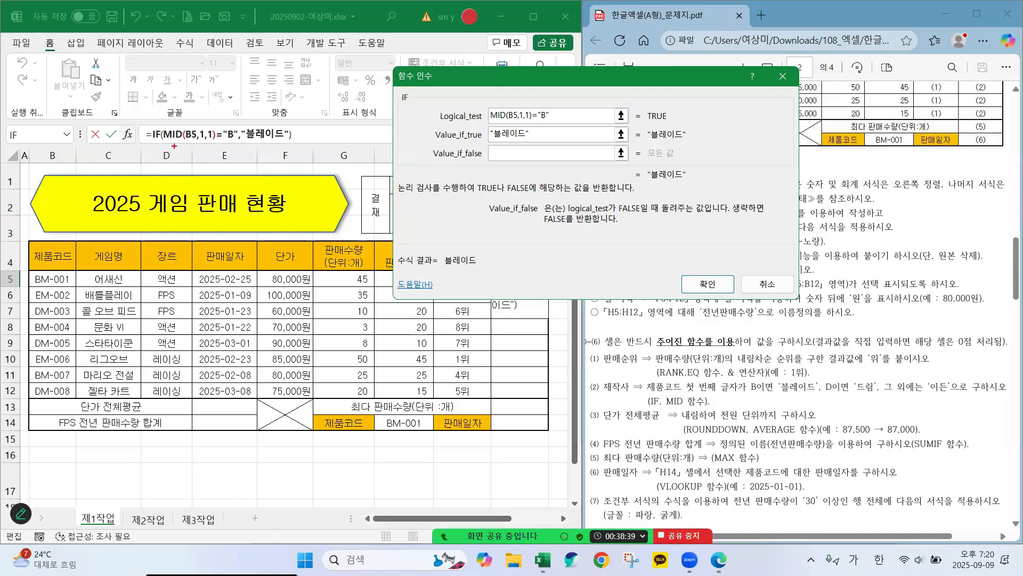
mouse_move(63, 118)
mouse_down()
mouse_move(26, 112)
mouse_move(6, 145)
mouse_move(76, 148)
mouse_move(65, 111)
mouse_move(32, 110)
mouse_up()
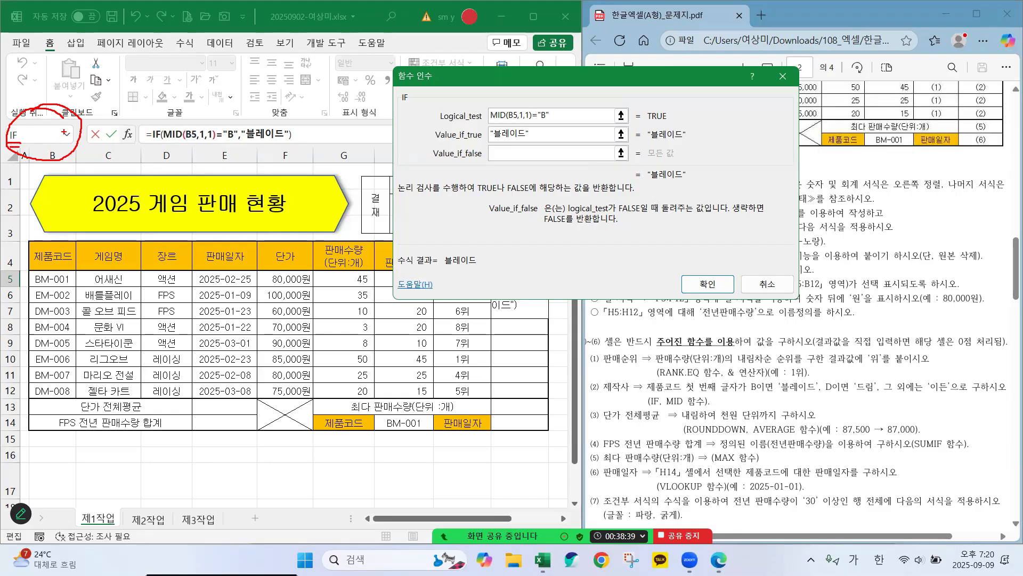
drag(62, 127, 79, 113)
key(Escape)
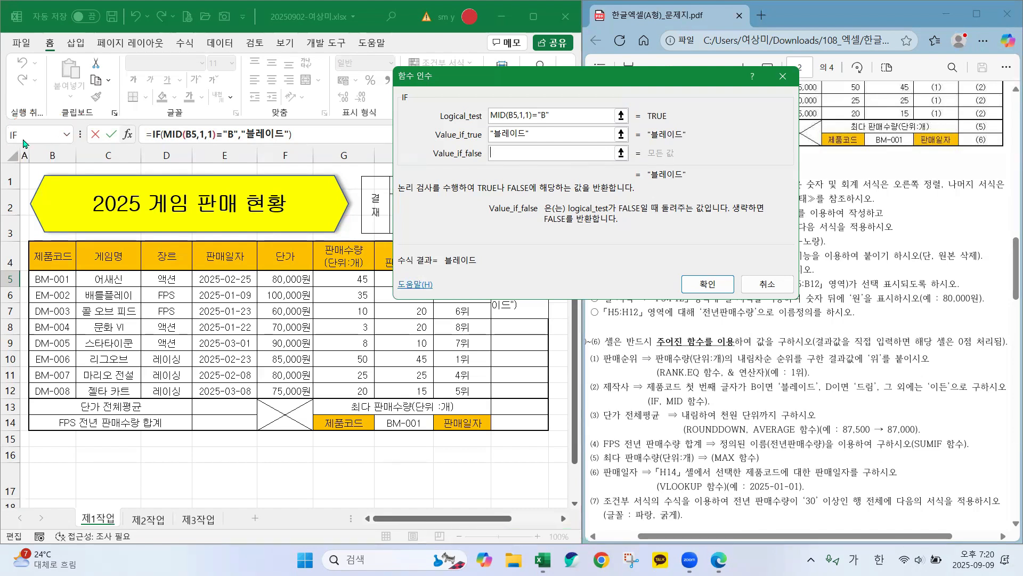
click(67, 136)
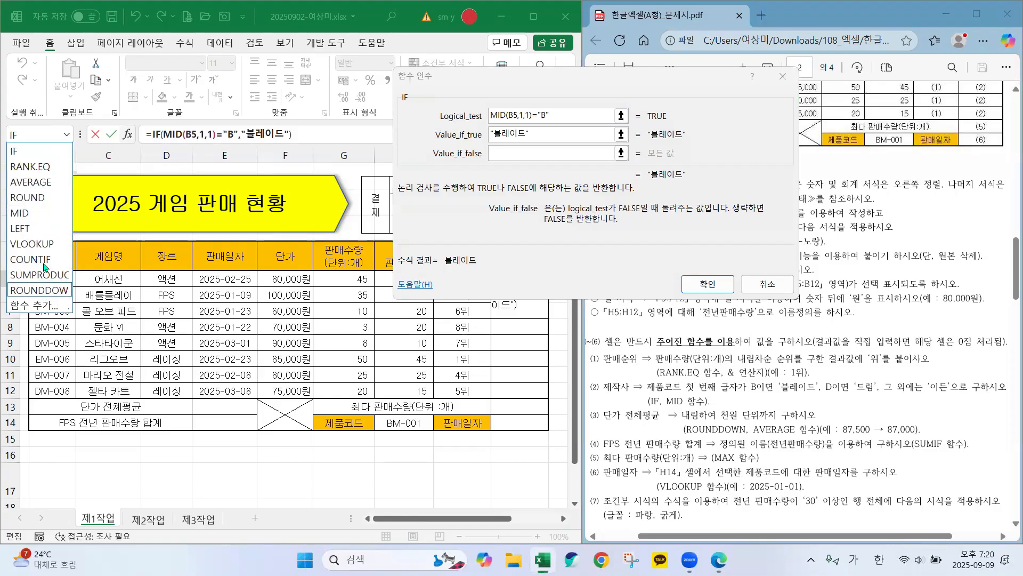
click(22, 152)
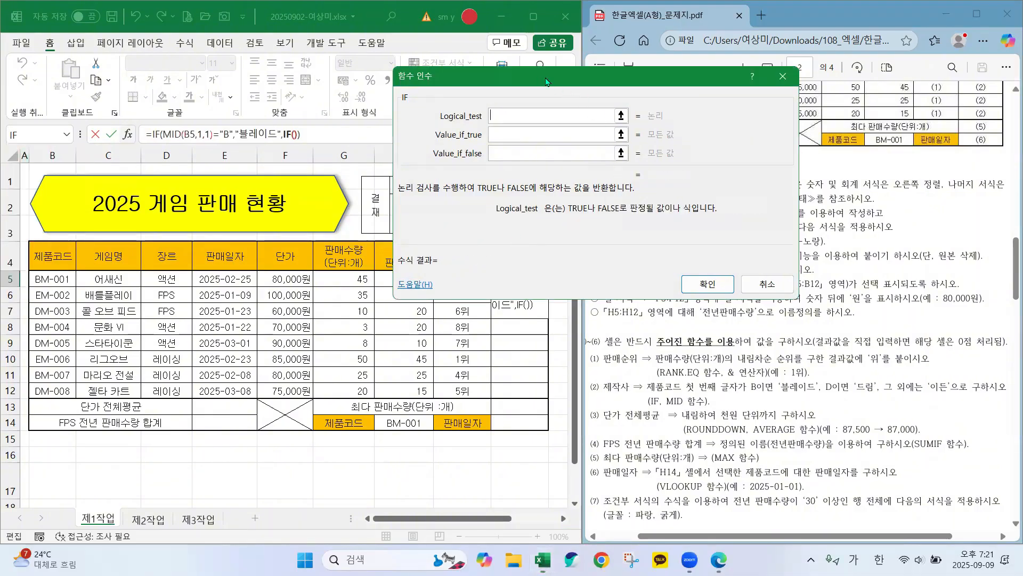
drag(546, 81, 612, 87)
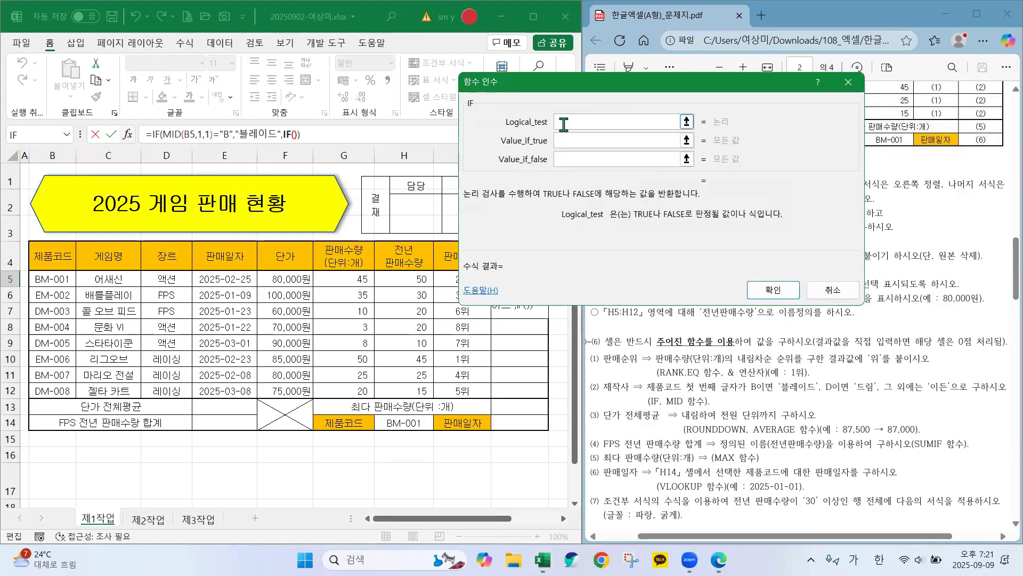
mouse_move(466, 95)
mouse_down()
mouse_move(491, 120)
mouse_move(472, 94)
mouse_up()
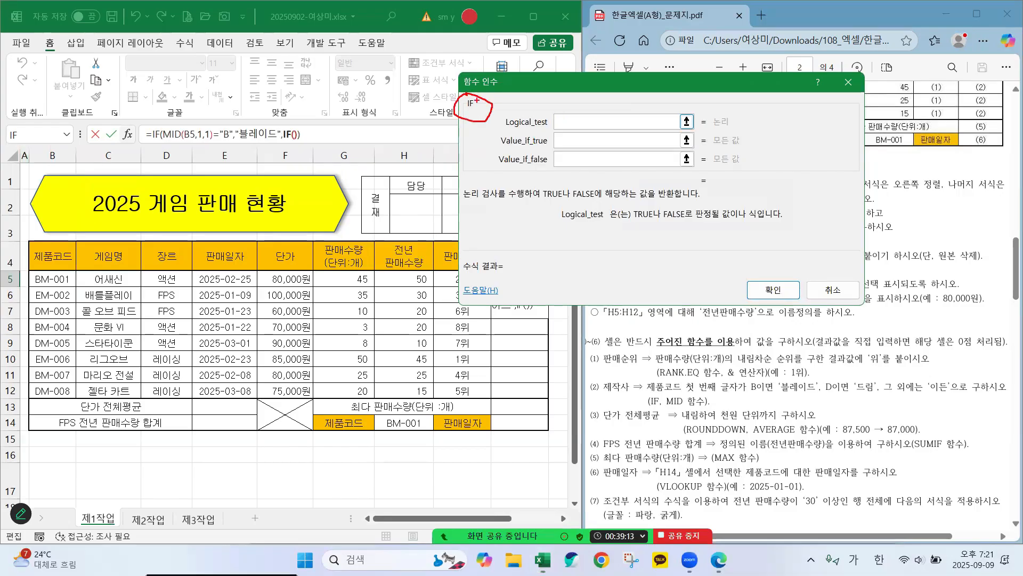
mouse_move(548, 108)
mouse_down()
mouse_move(562, 186)
mouse_move(532, 134)
mouse_move(557, 184)
mouse_up()
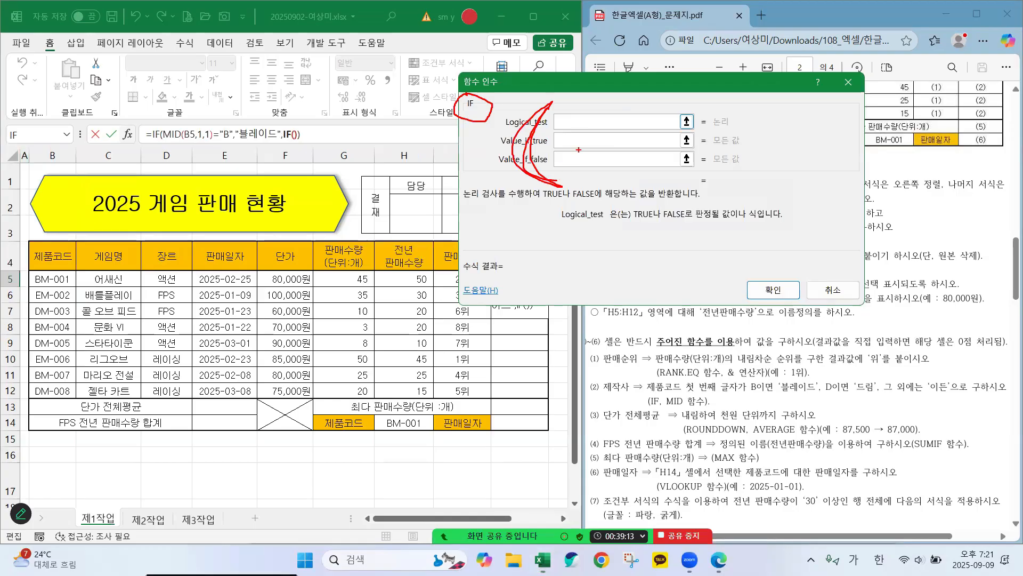
drag(561, 122, 636, 127)
mouse_move(157, 129)
mouse_down()
mouse_move(205, 155)
mouse_move(215, 111)
mouse_move(160, 109)
mouse_up()
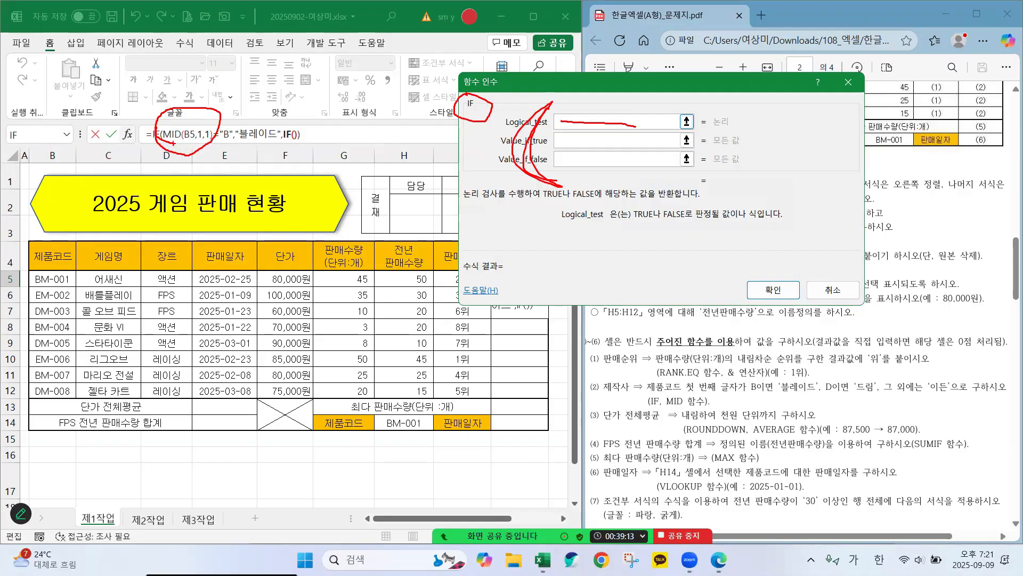
drag(173, 143, 233, 141)
key(Escape)
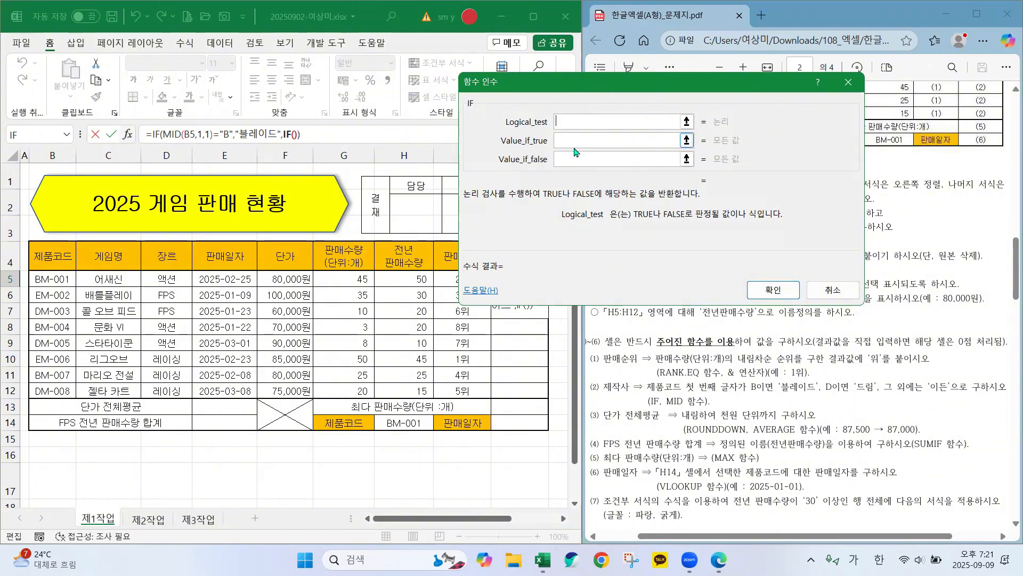
- Return to the outer IF's arguments and copy its logical test MID(B5,1,1)="B"
click(156, 133)
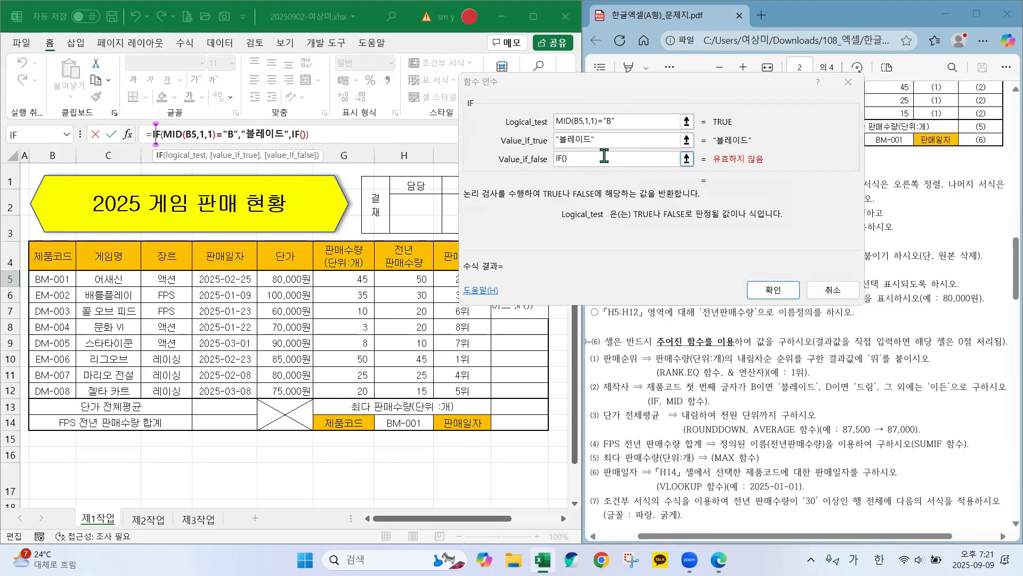
click(634, 140)
click(635, 121)
drag(637, 118, 533, 125)
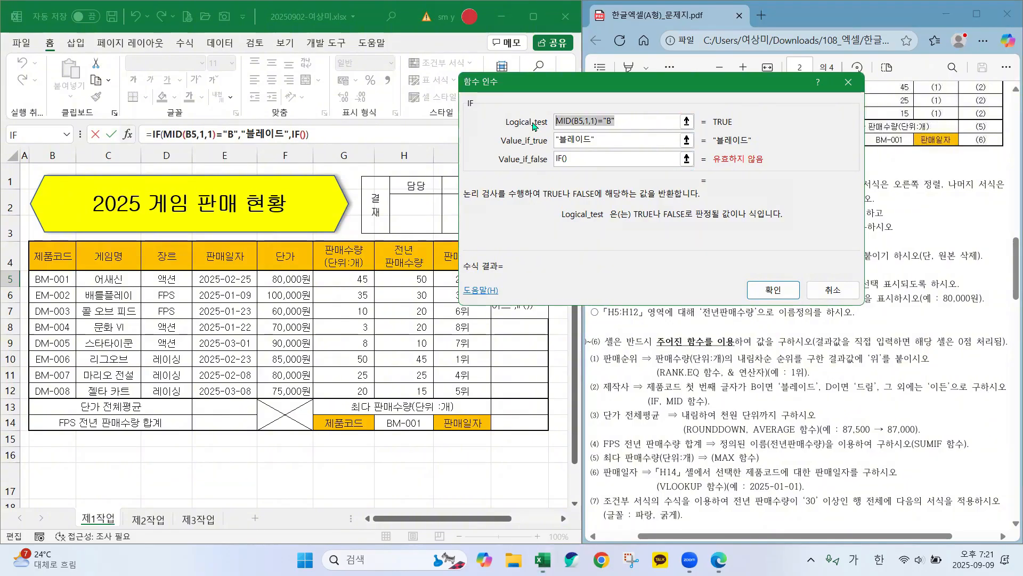
key(ctrl+c)
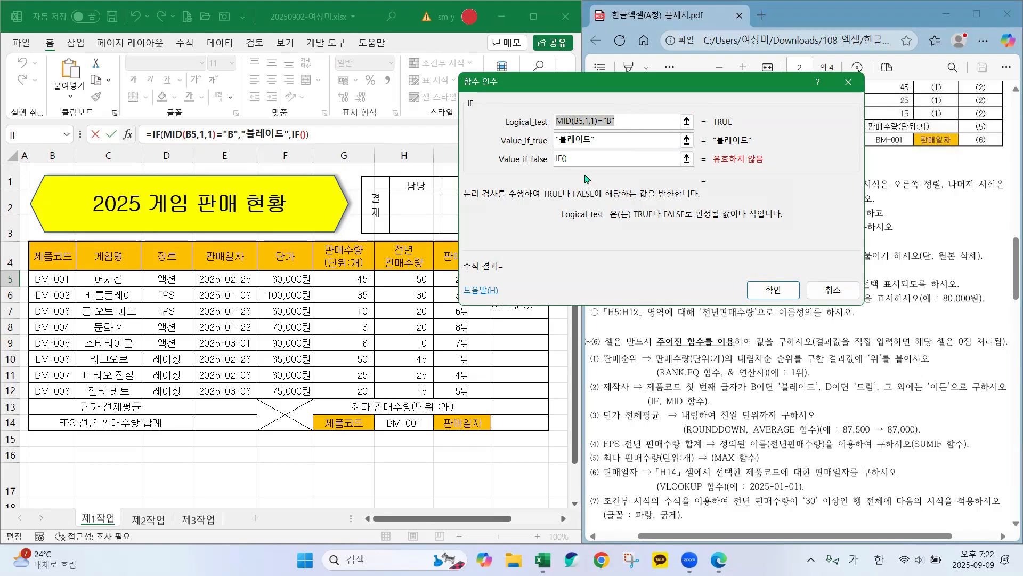
- Switch back to the nested IF's arguments and paste the copied MID test into its Logical_test
click(565, 158)
click(564, 158)
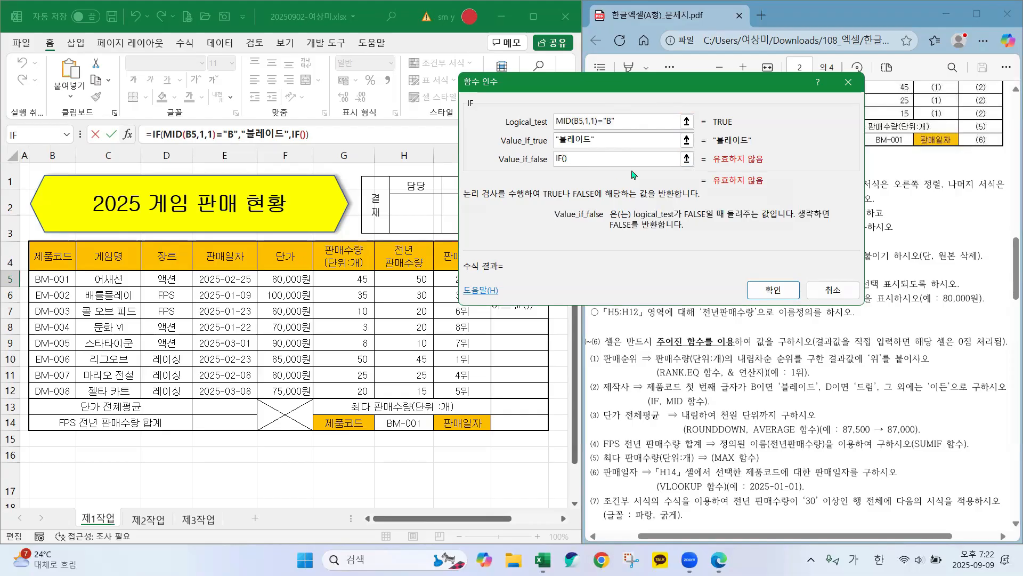
click(585, 158)
click(296, 133)
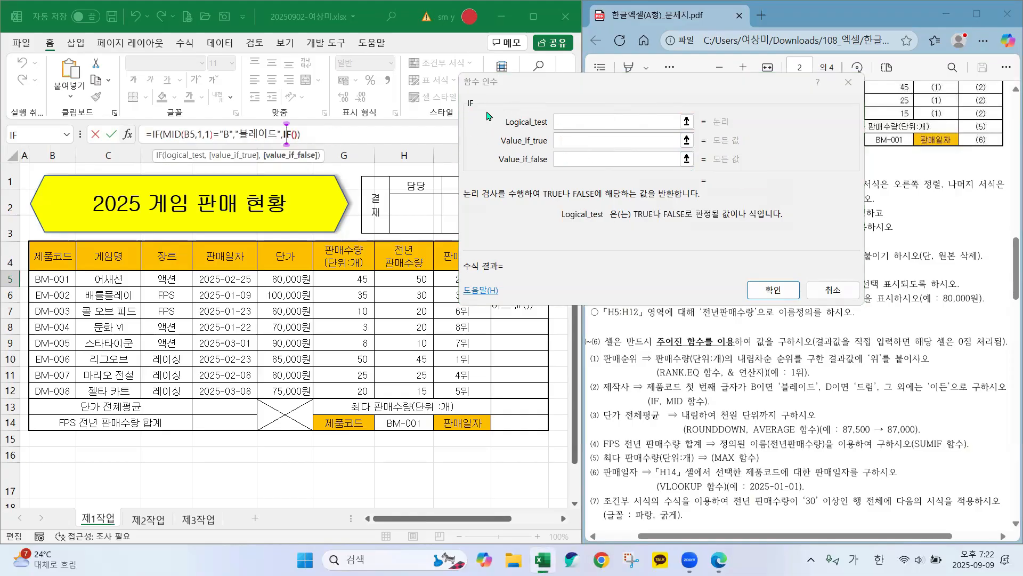
click(566, 121)
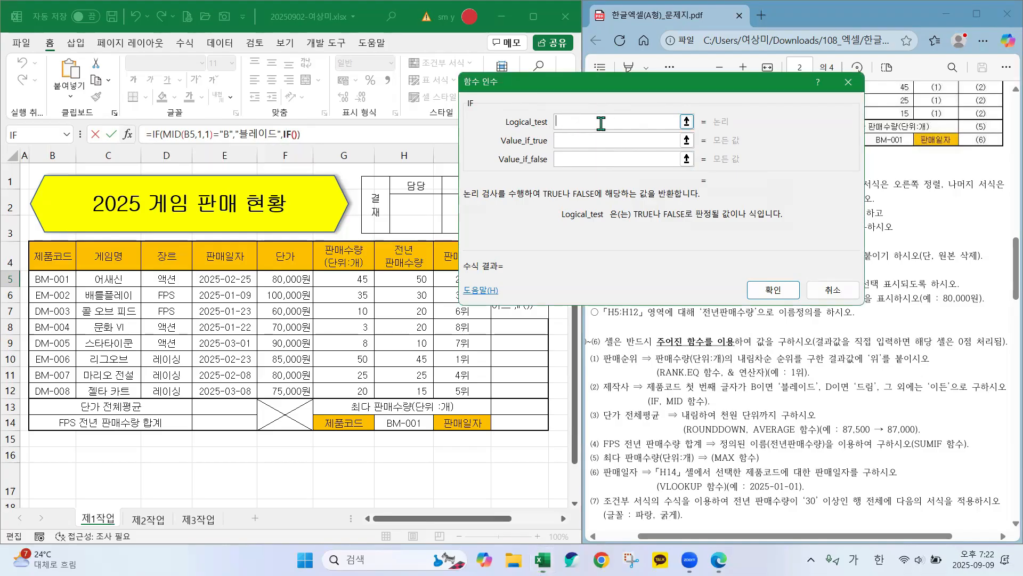
key(ctrl+v)
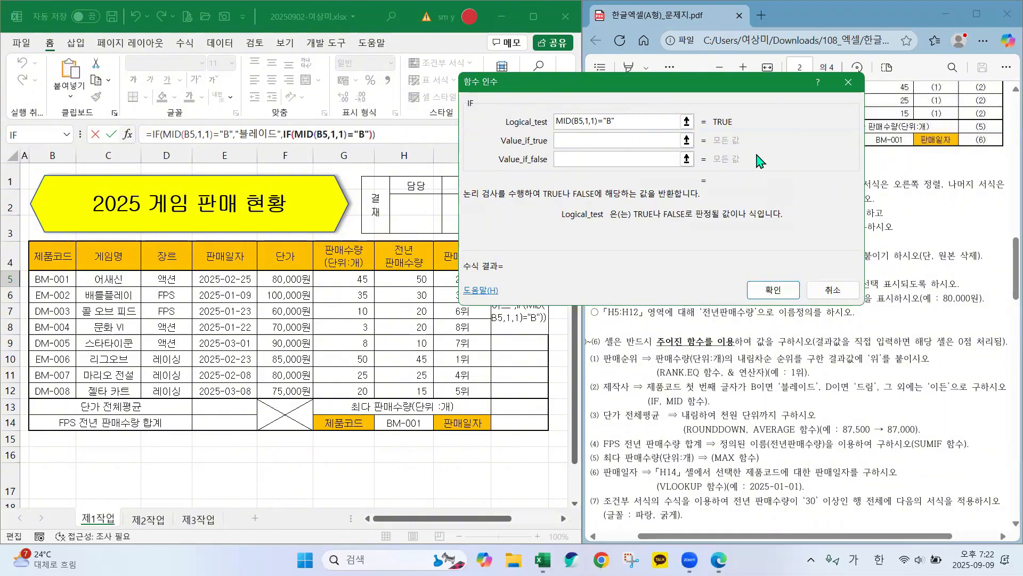
- Change the compared letter in the nested IF's logical test to D, giving MID(B5,1,1)="D"
key(BackSpace)
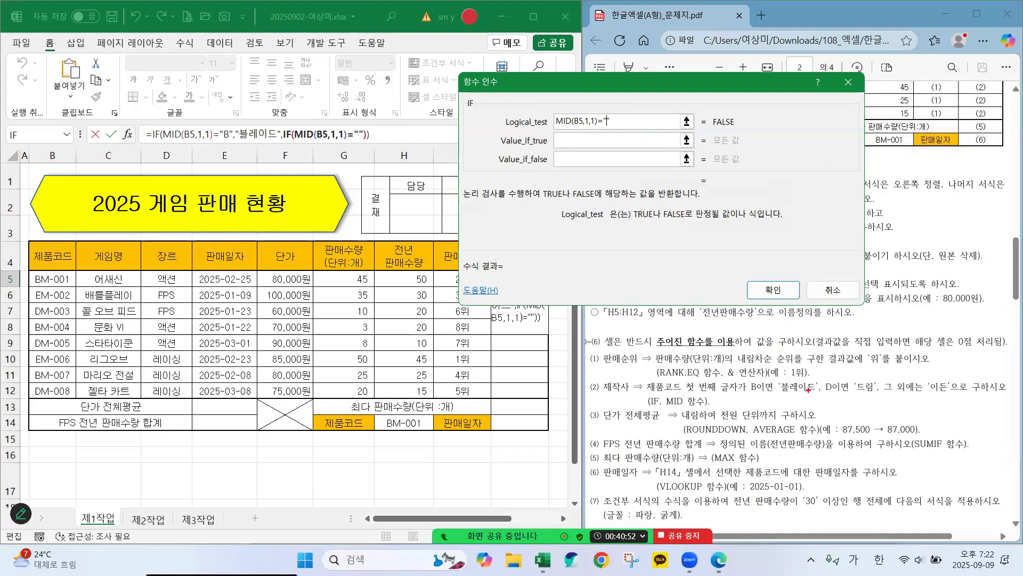
drag(748, 395, 878, 397)
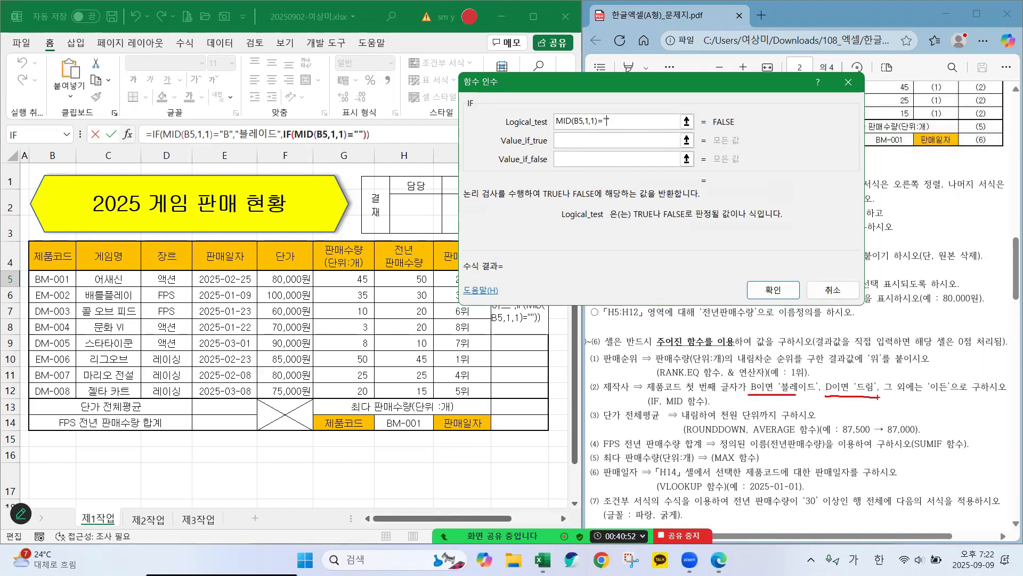
mouse_move(823, 380)
mouse_down()
mouse_move(837, 374)
mouse_move(847, 397)
mouse_up()
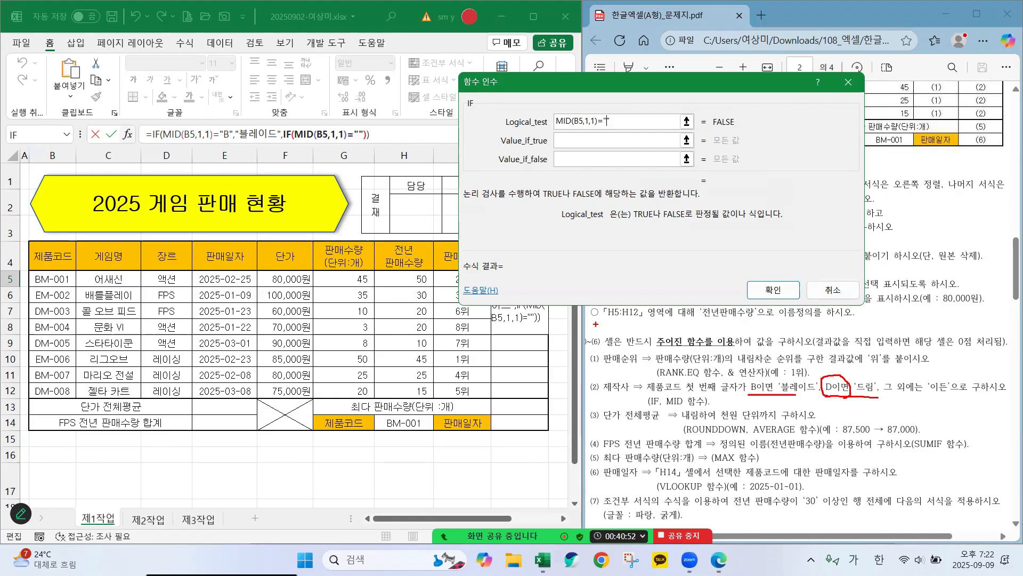
key(Escape)
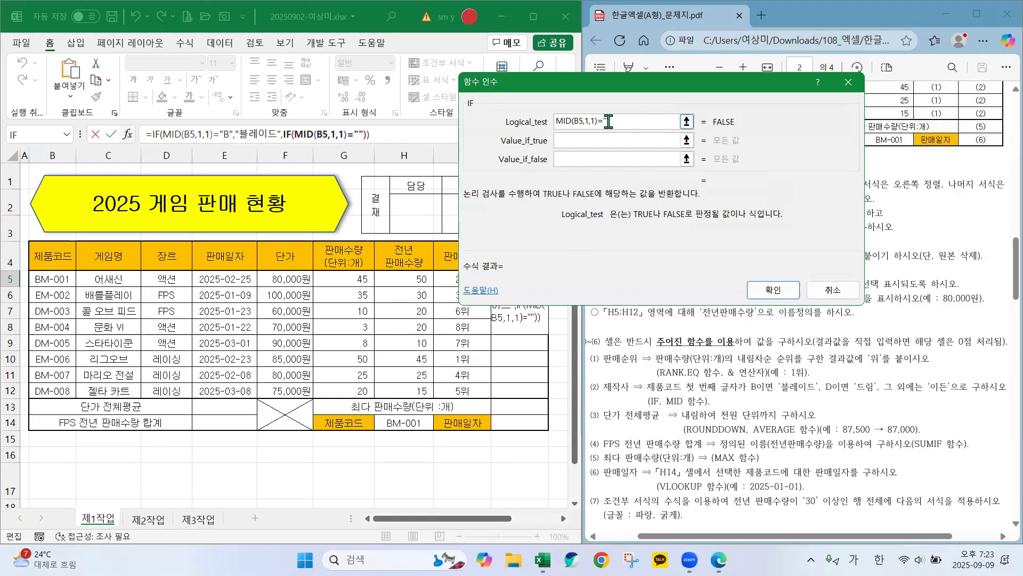
text(ㅇ)
key(BackSpace)
key(Hangul)
text(D)
click(632, 122)
- Set the nested IF's Value_if_true to 드림 and Value_if_false to 이든, and enter the completed formula in J5
click(569, 141)
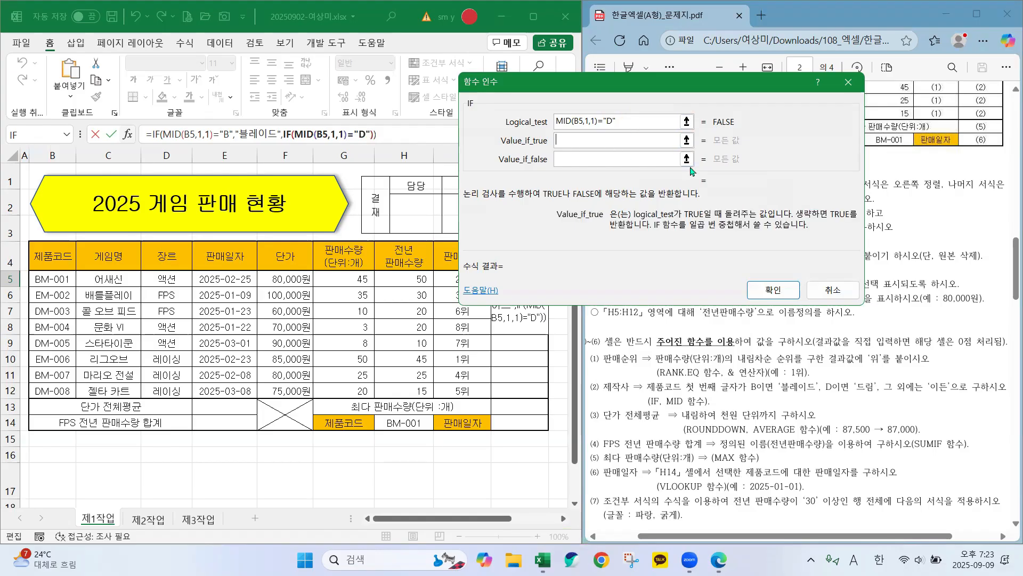
key(Hangul)
text(드)
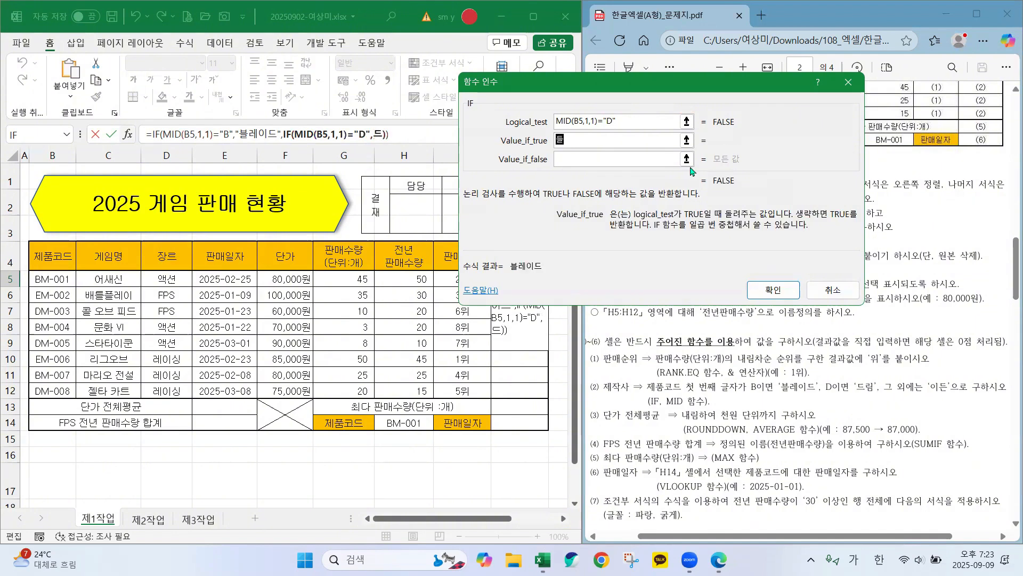
text(림)
click(567, 159)
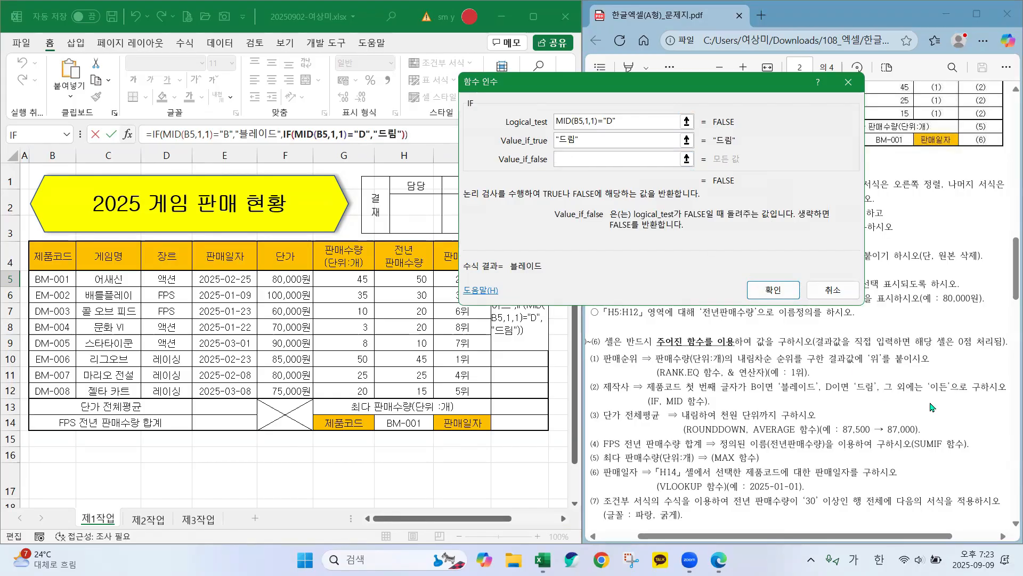
text(이든)
click(773, 290)
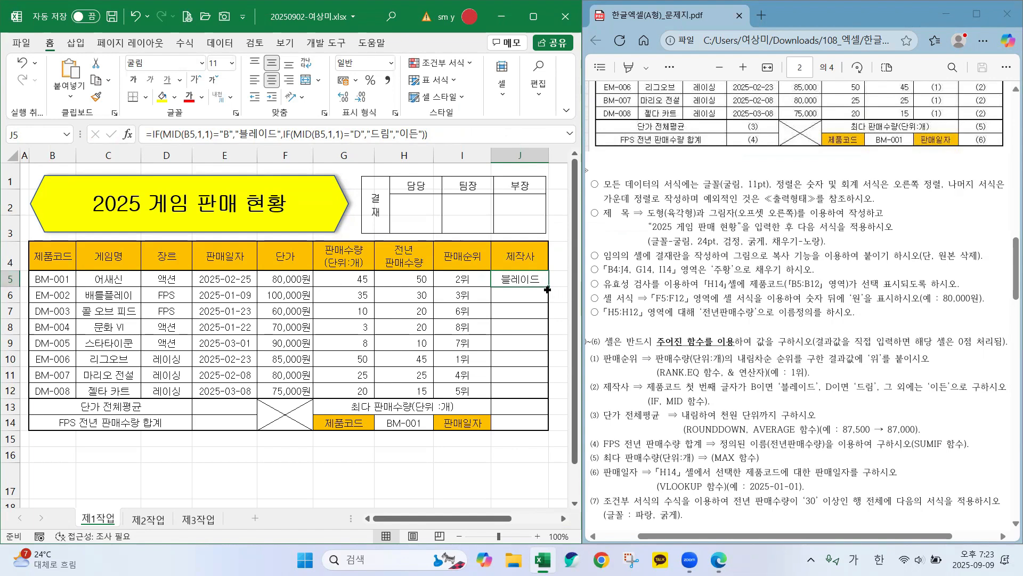
- Fill the 제작사 formula from J5 down to J12 and check the copied formulas in J6 and J7
drag(547, 289, 547, 396)
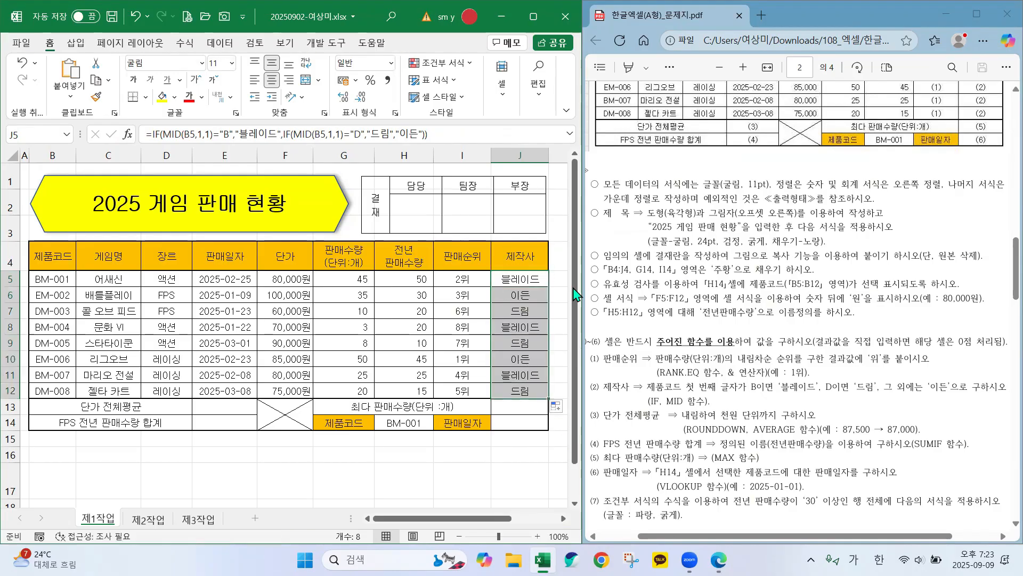
click(557, 295)
click(525, 294)
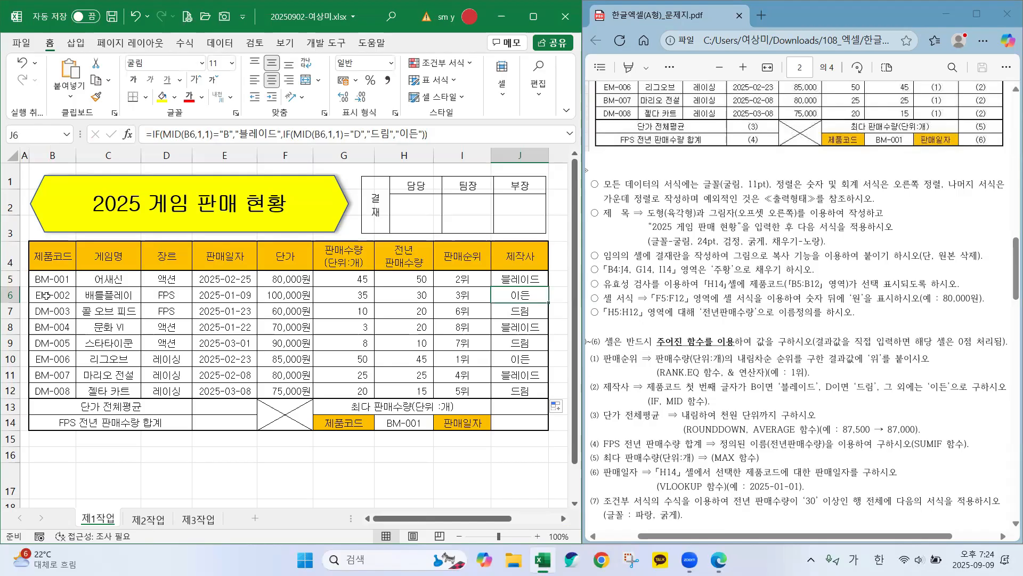
click(523, 311)
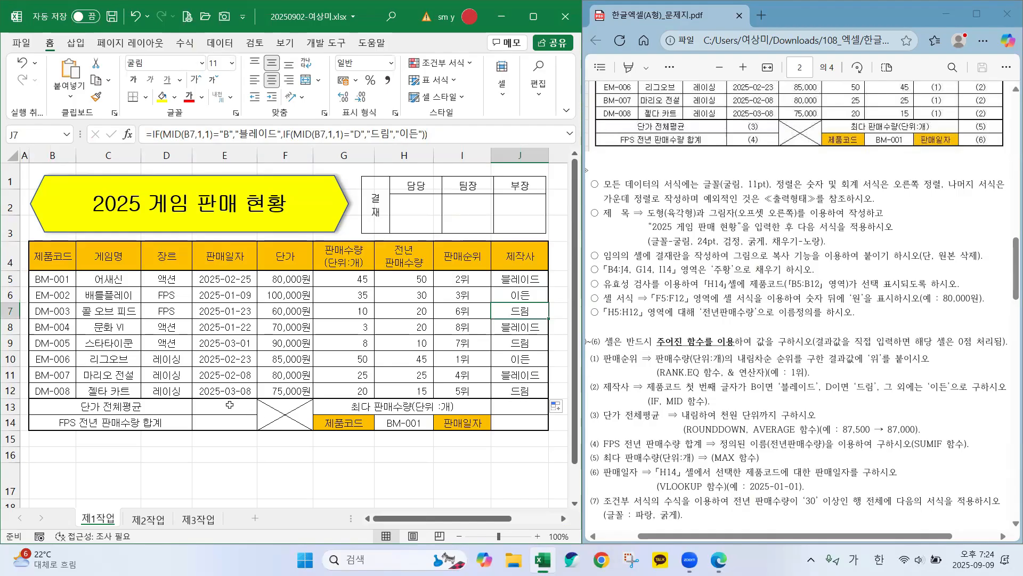
- Clear the 제작사 formulas from J5:J12
drag(509, 278, 507, 394)
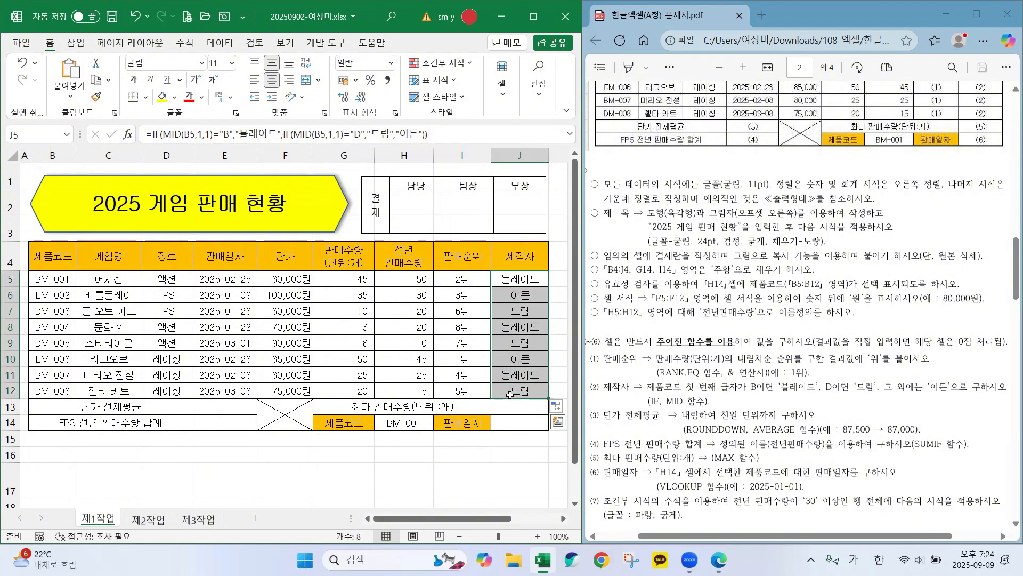
key(Delete)
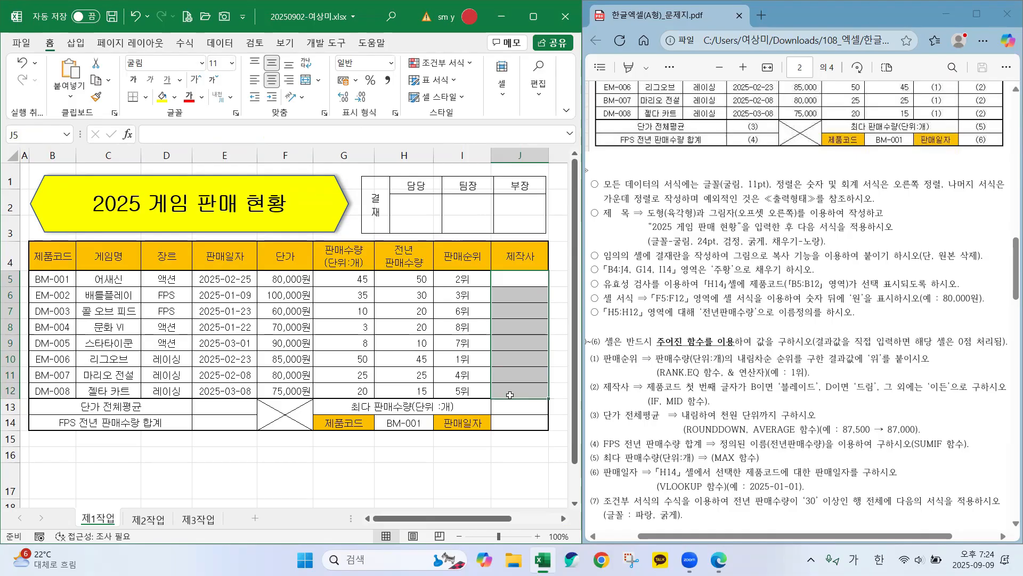
- Start the formula =IF(MID( in J5 and bring up the function arguments for MID
click(490, 461)
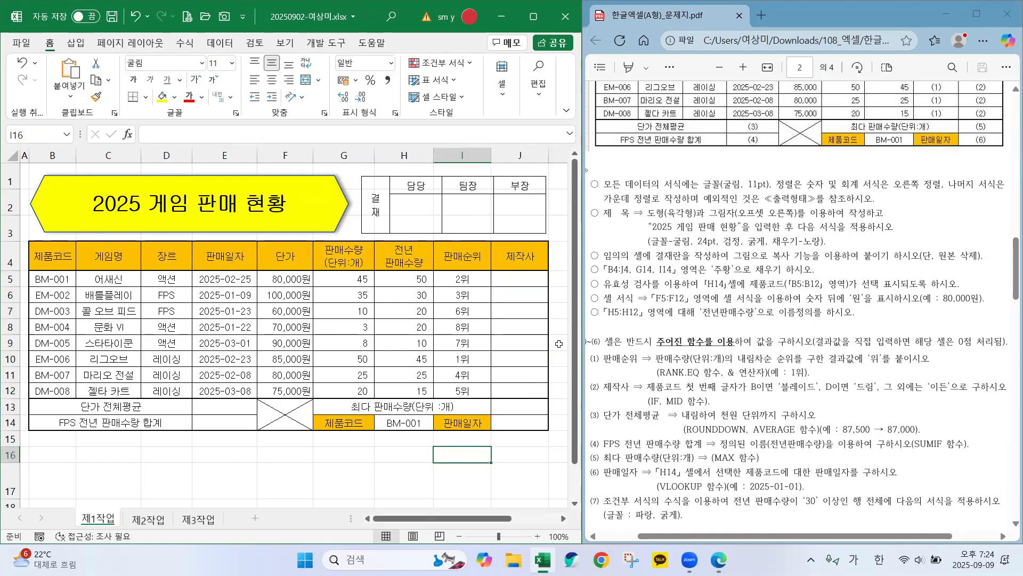
click(509, 281)
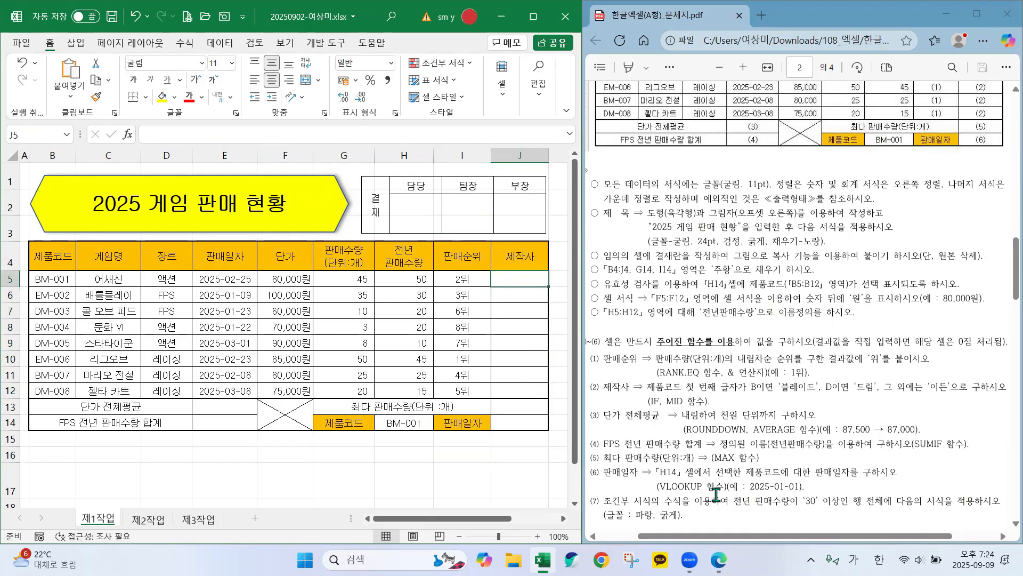
text(=)
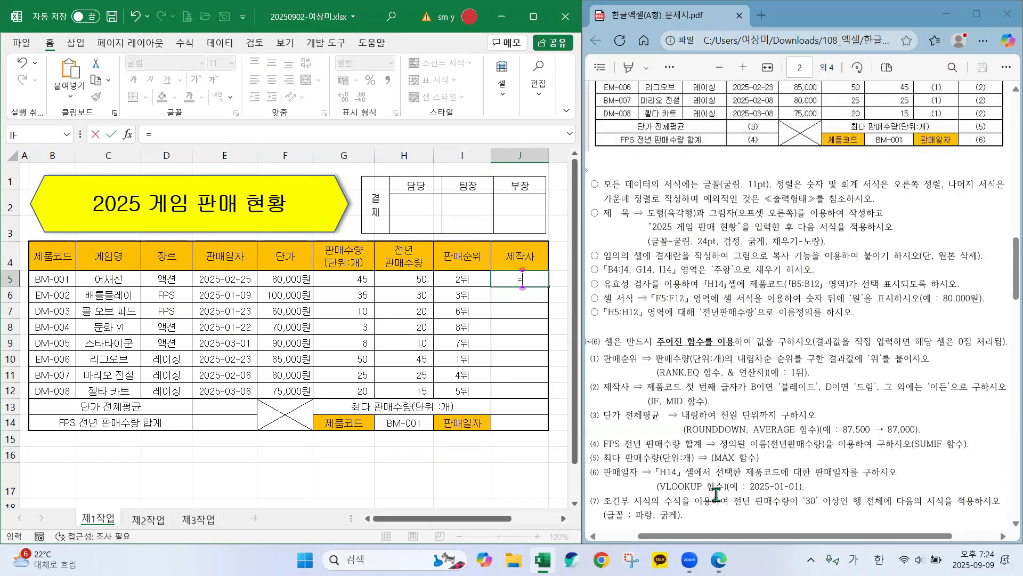
text(ㅑㄹ)
key(BackSpace)
key(BackSpace)
key(Hangul)
text(if)
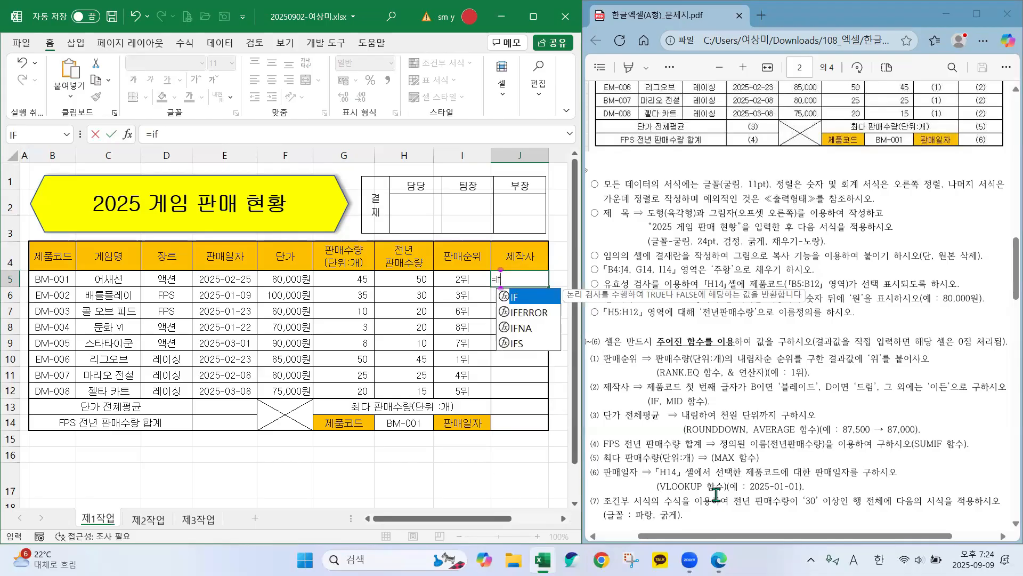
double_click(527, 297)
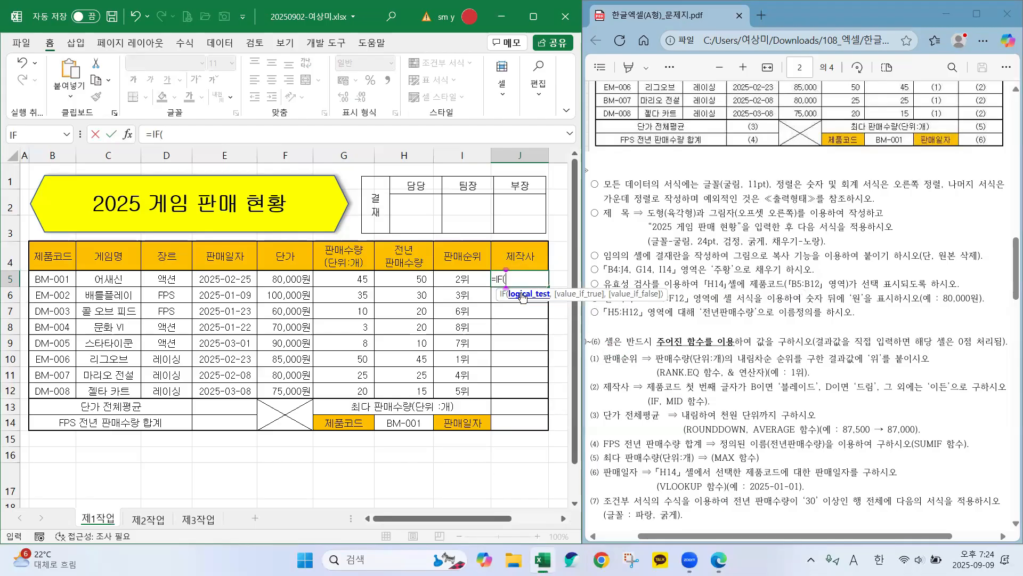
text(mid)
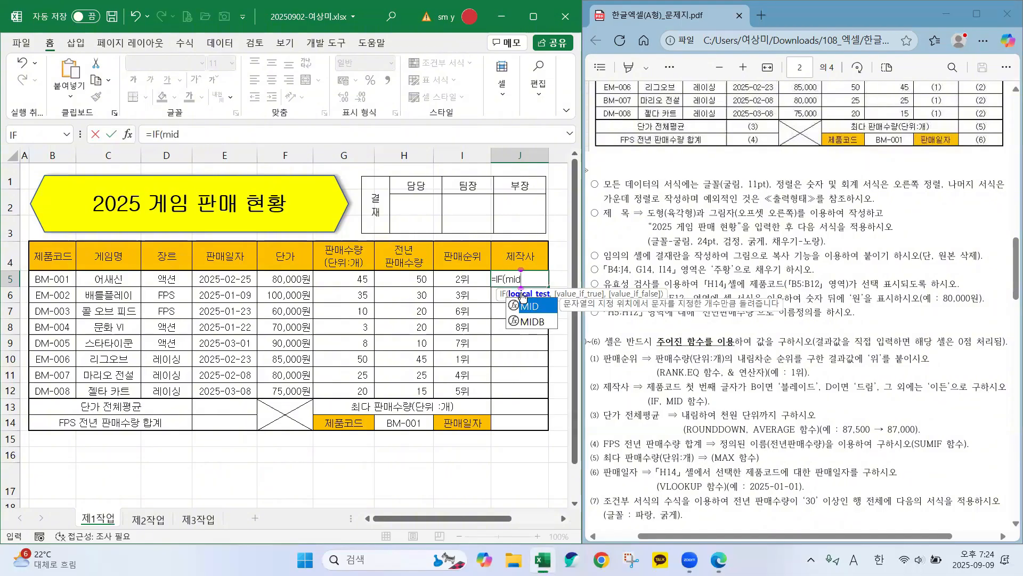
double_click(530, 307)
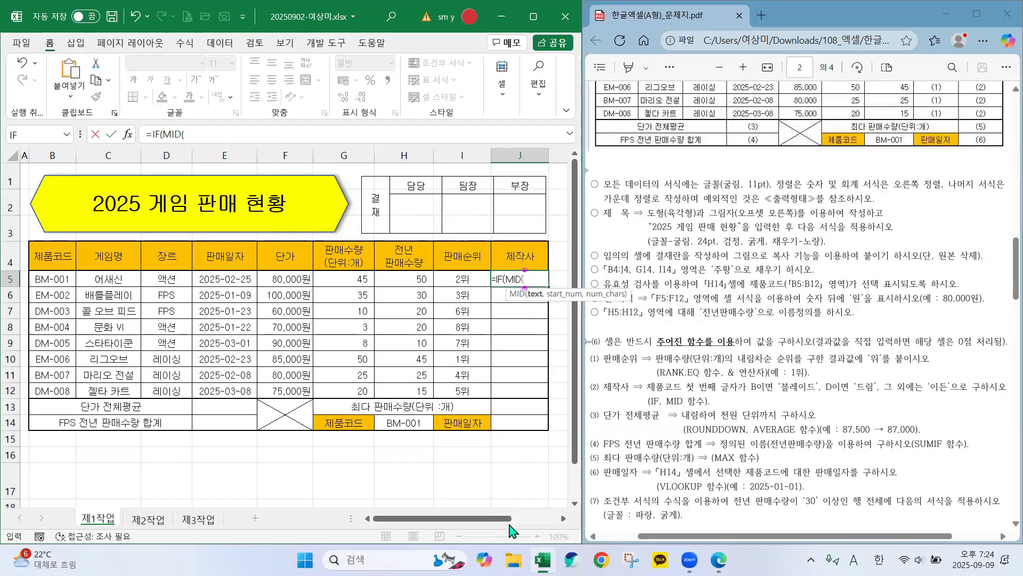
click(128, 134)
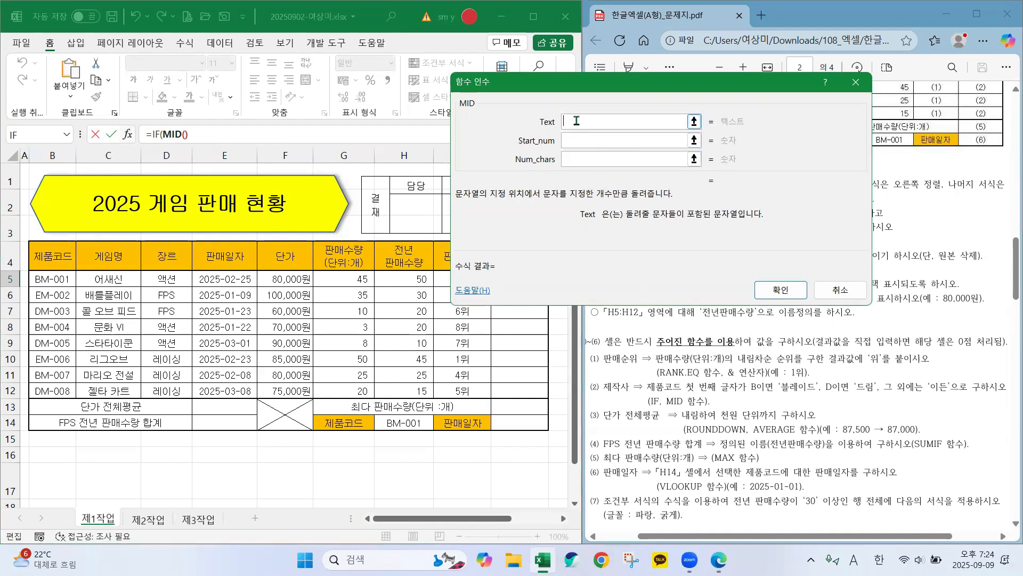
key(ctrl+shift+n)
mouse_move(576, 219)
mouse_down()
mouse_move(686, 229)
mouse_move(781, 221)
mouse_move(709, 200)
mouse_move(593, 210)
mouse_move(652, 232)
mouse_up()
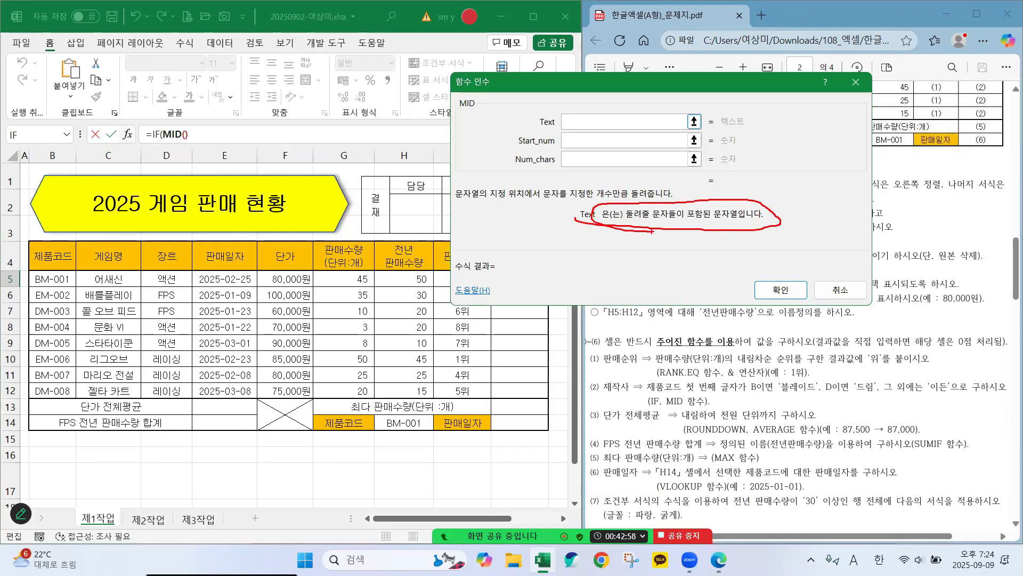
key(Escape)
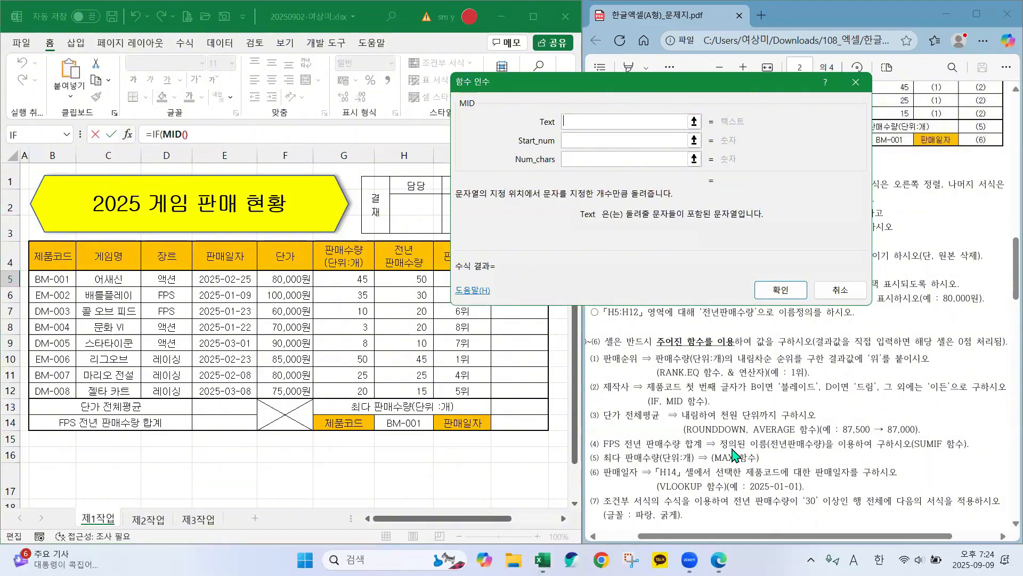
key(ctrl+2)
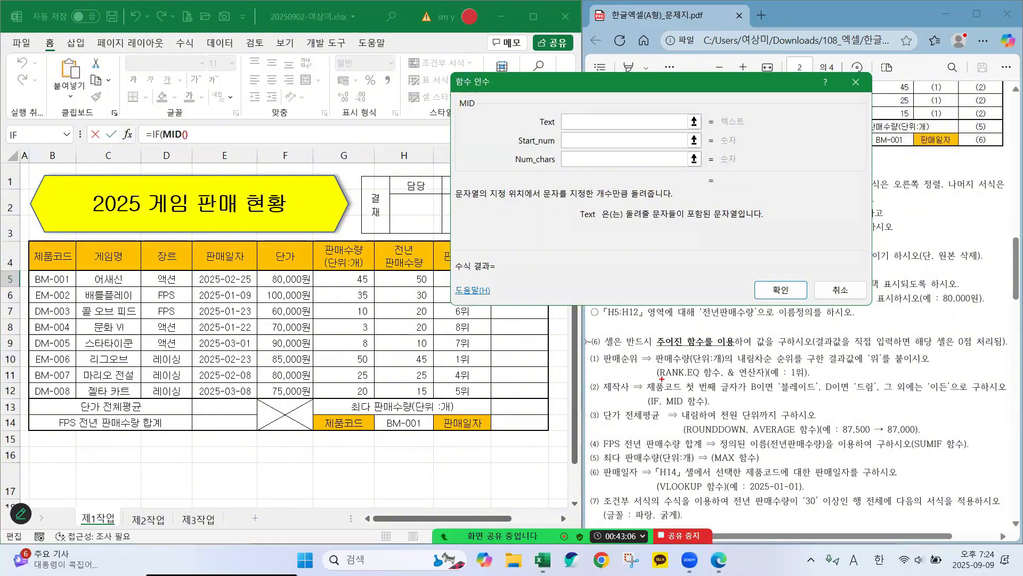
drag(645, 392, 700, 396)
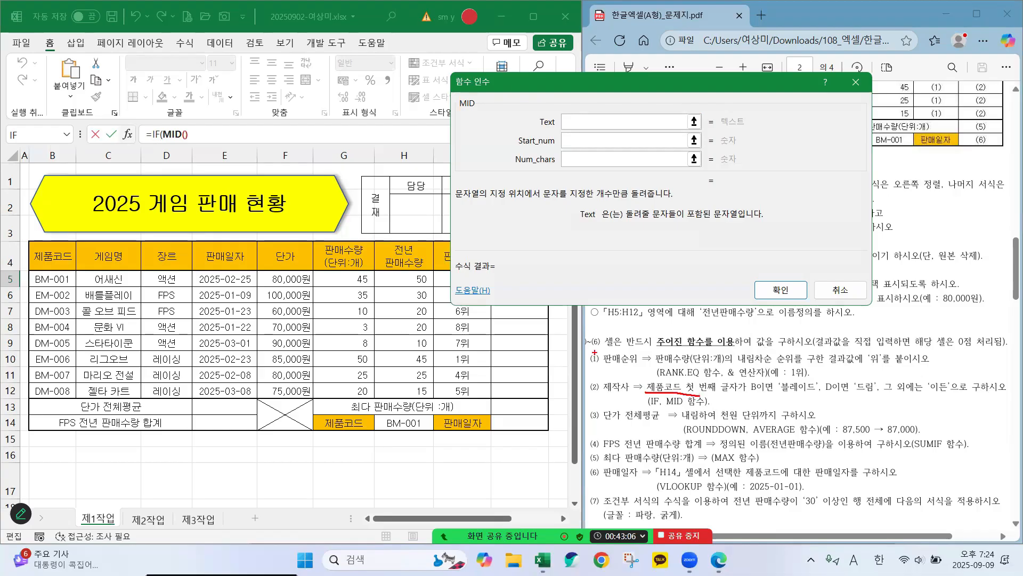
key(Escape)
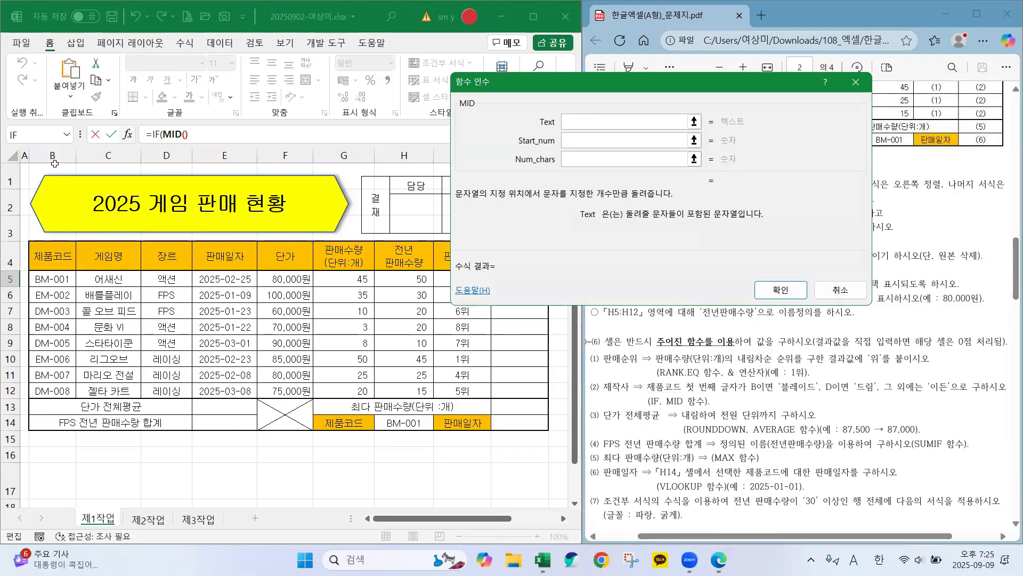
- Set MID's Text to B5, Start_num to 1 and Num_chars to 1
click(48, 280)
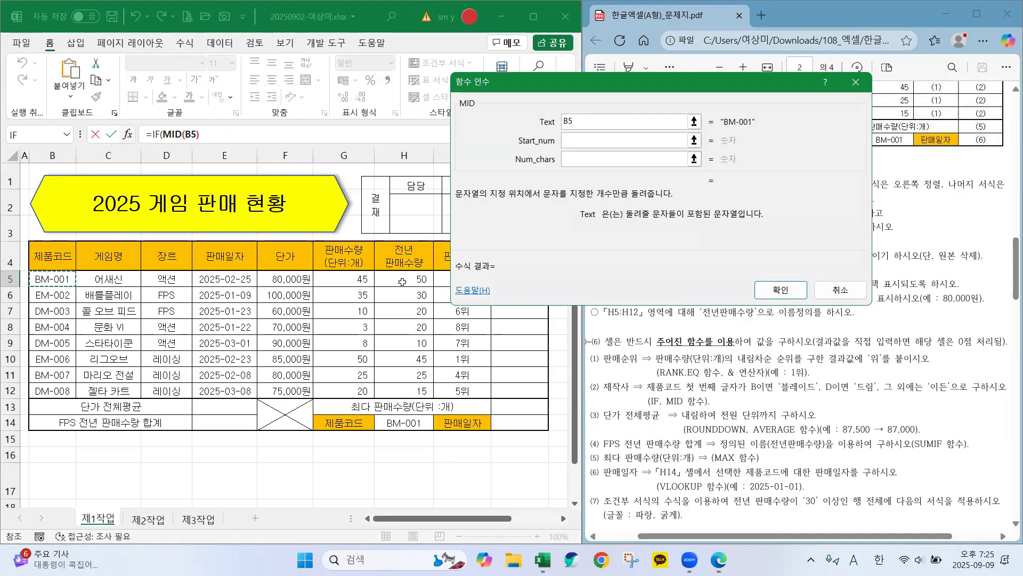
click(569, 144)
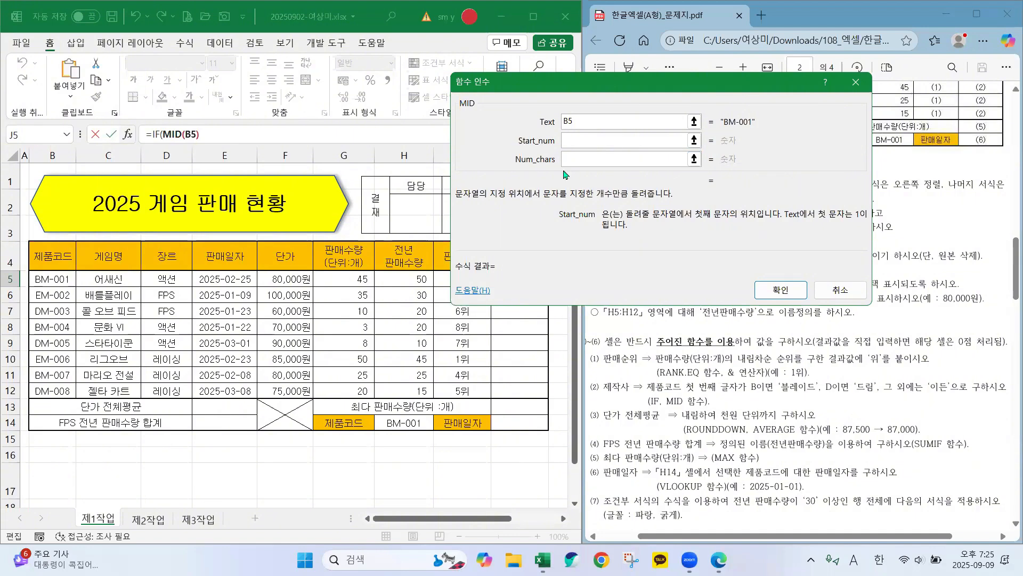
text(1)
click(568, 158)
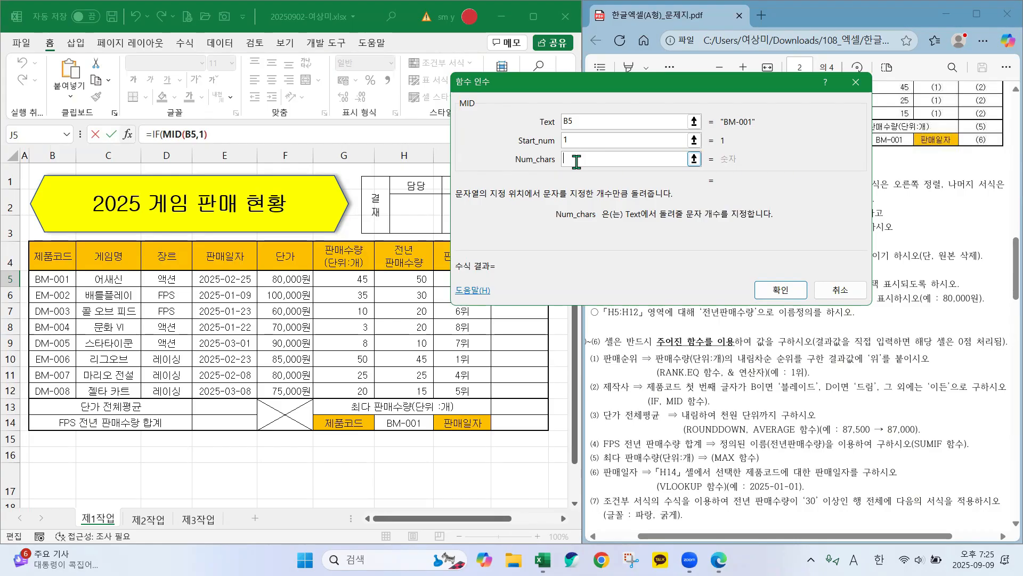
text(1)
- Return to the outer IF's arguments, complete its logical test as MID(B5,1,1)="B" and set Value_if_true to 블레이드
click(156, 134)
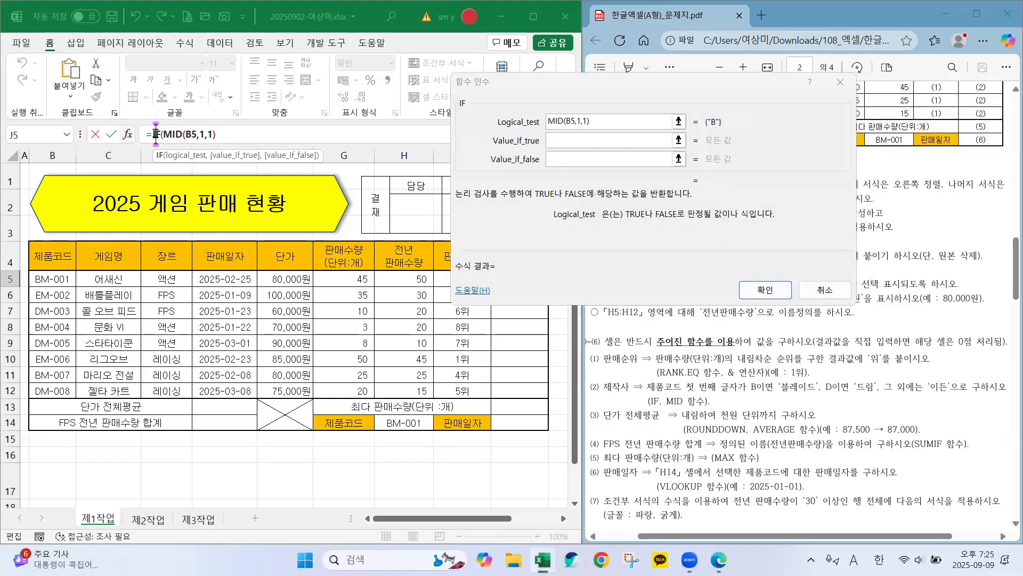
drag(563, 86, 578, 86)
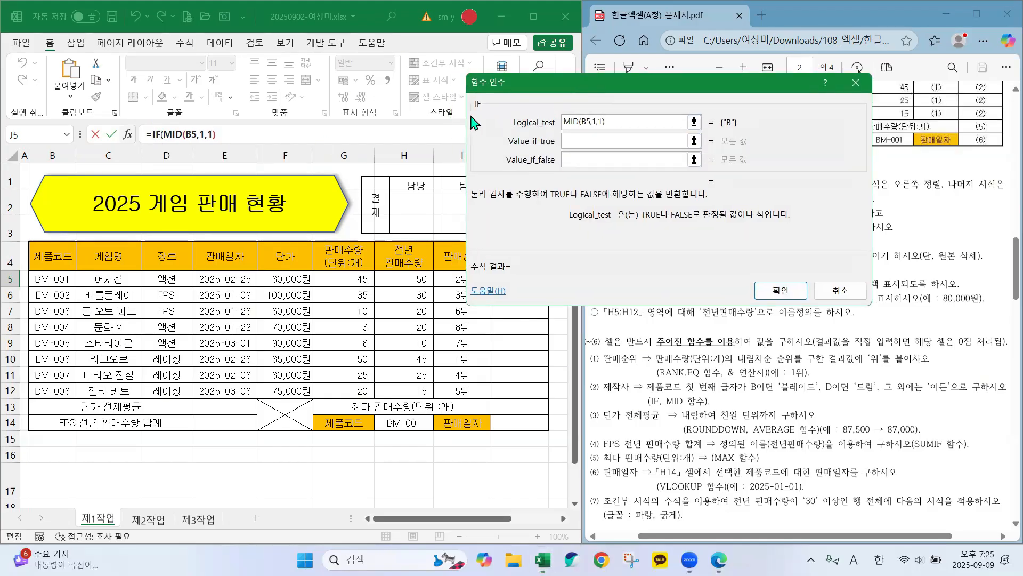
click(616, 122)
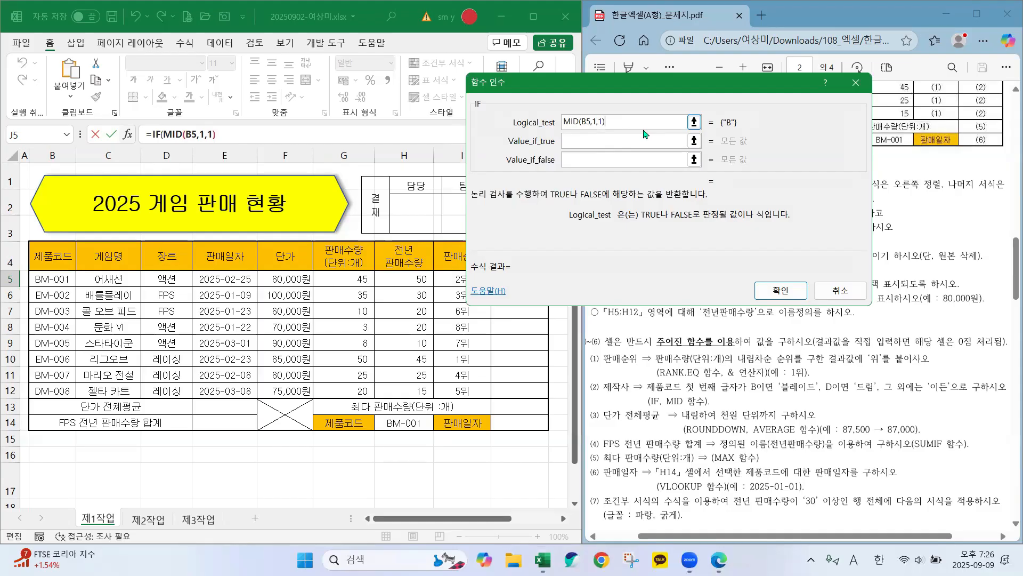
text(=)
text("B")
click(593, 141)
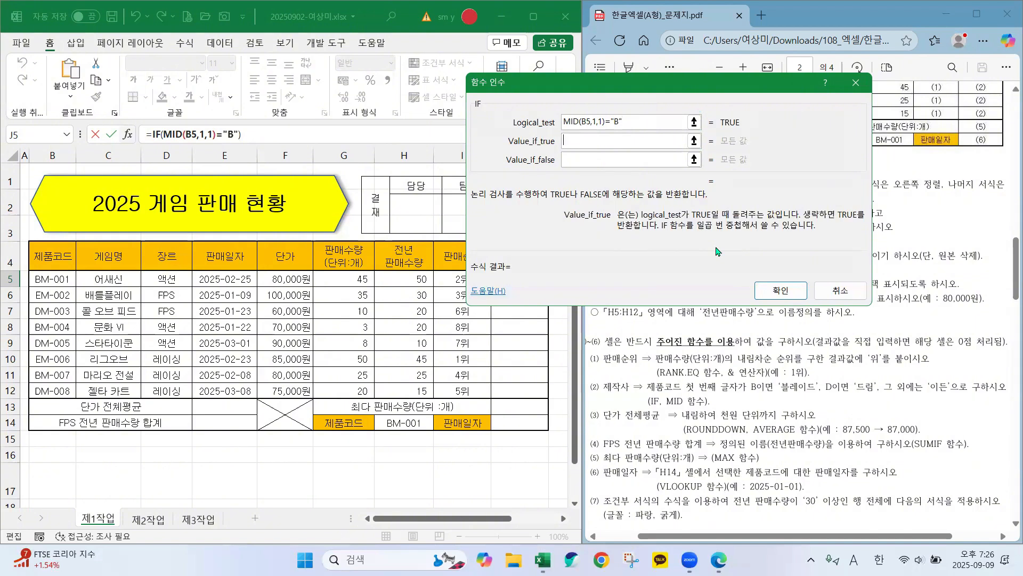
text(블레이드)
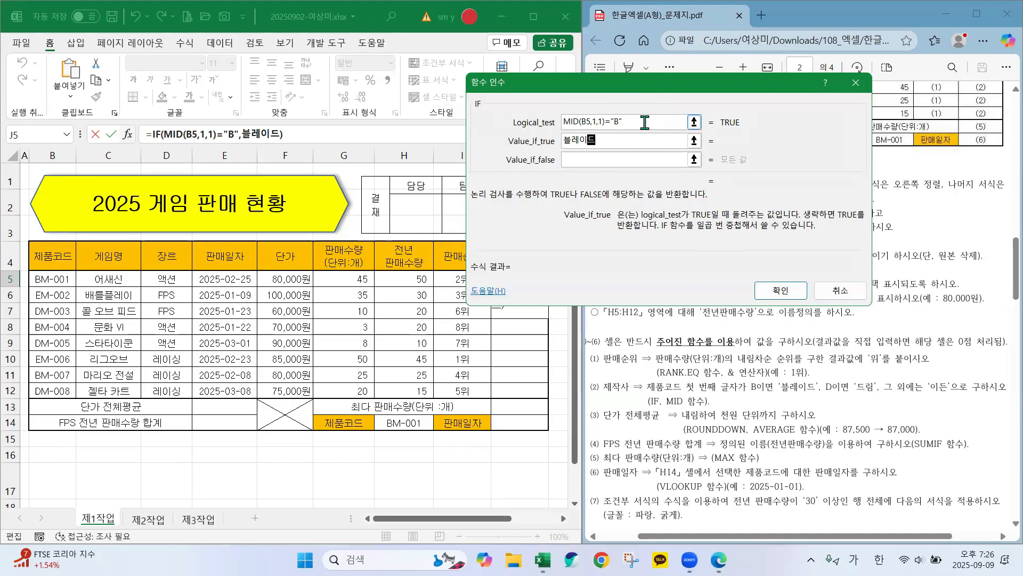
- Copy the outer IF's logical test and paste it as the logical test of a second IF nested in Value_if_false
drag(645, 122, 511, 122)
key(ctrl+c)
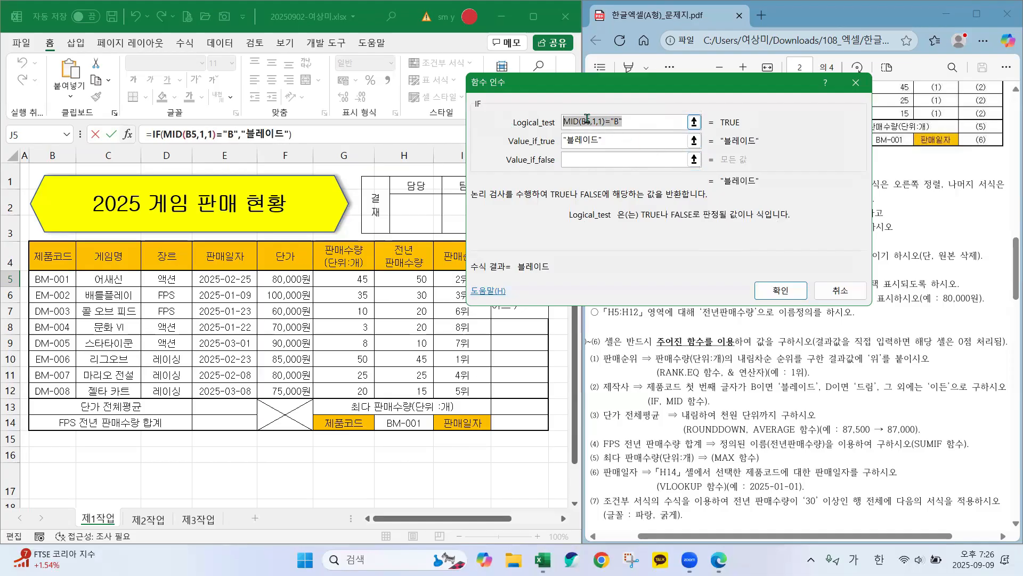
click(574, 160)
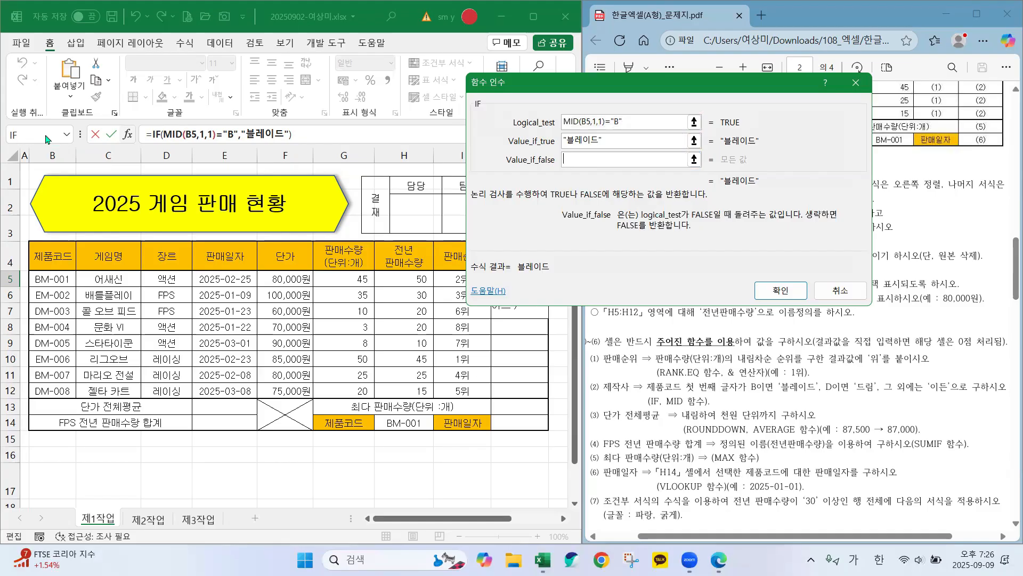
mouse_move(21, 156)
mouse_down()
mouse_move(35, 120)
mouse_move(65, 151)
mouse_up()
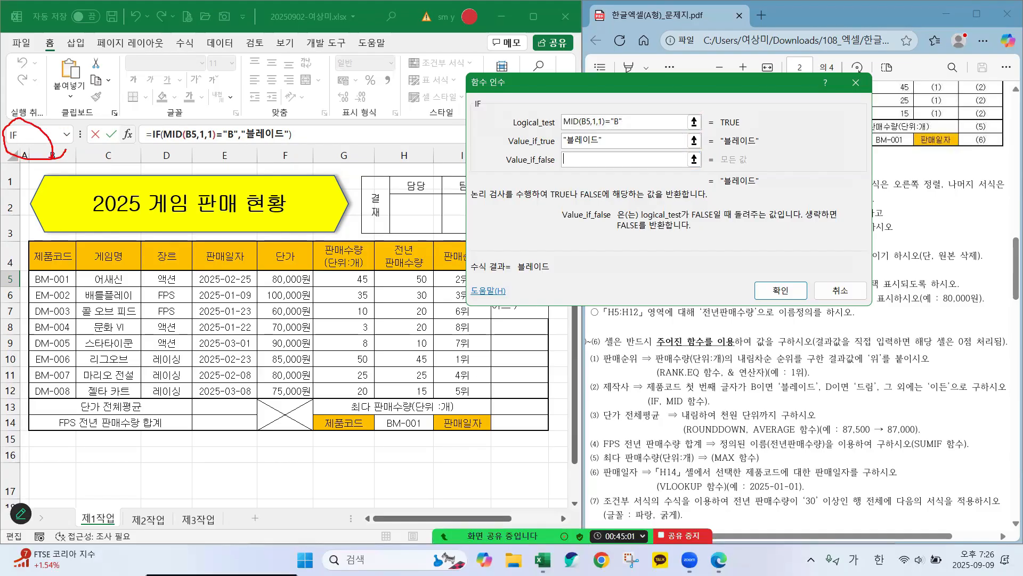
click(65, 134)
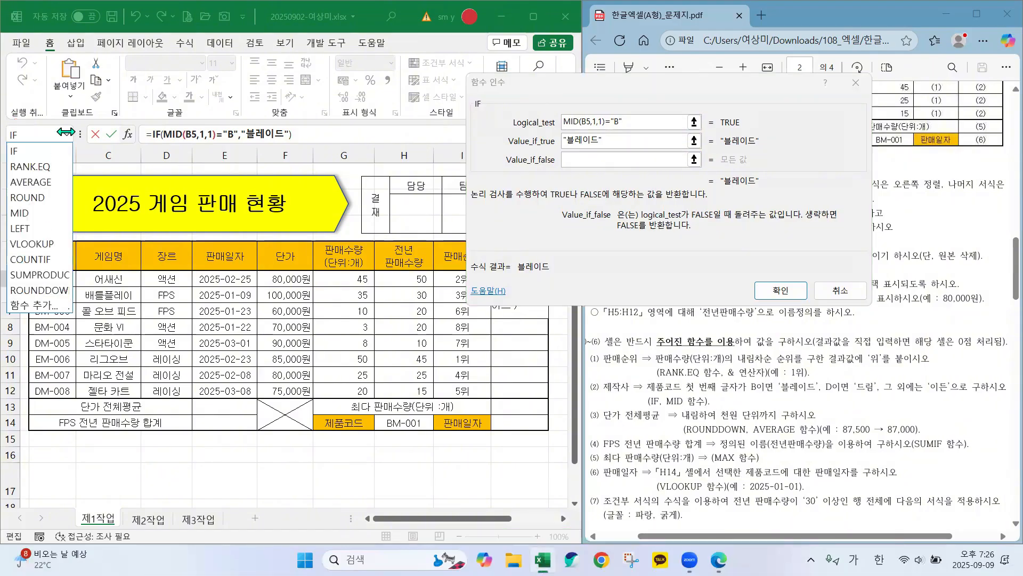
click(30, 149)
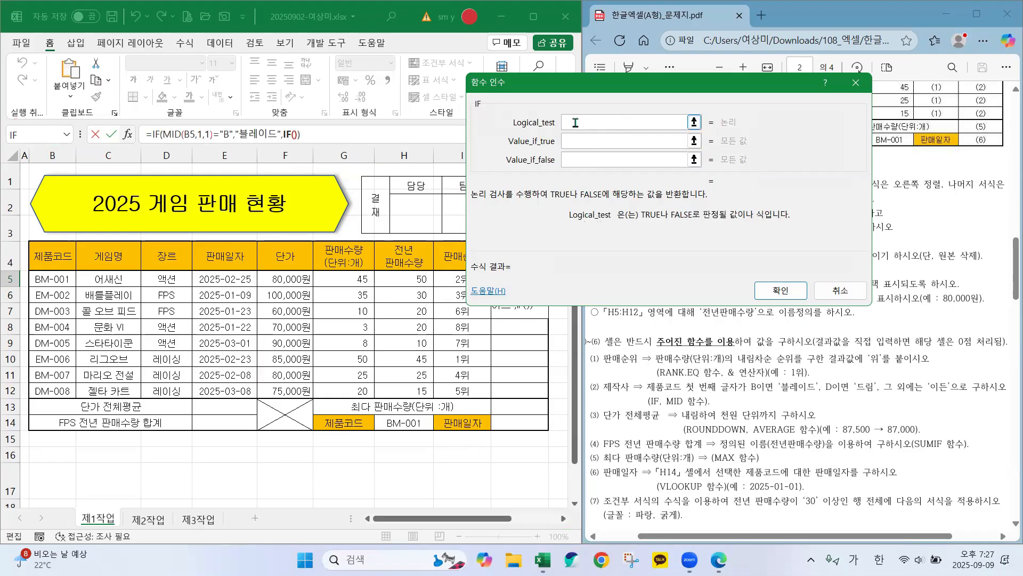
key(ctrl+v)
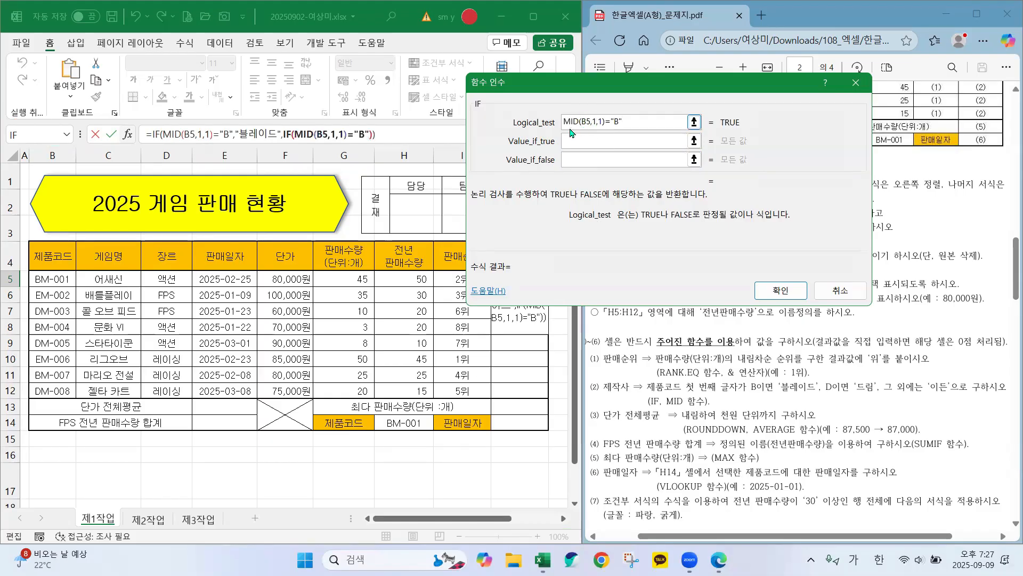
- Replace the compared letter in the nested IF's logical test with D, giving MID(B5,1,1)="D"
click(618, 121)
key(BackSpace)
text(ㅇ)
key(BackSpace)
key(Hangul)
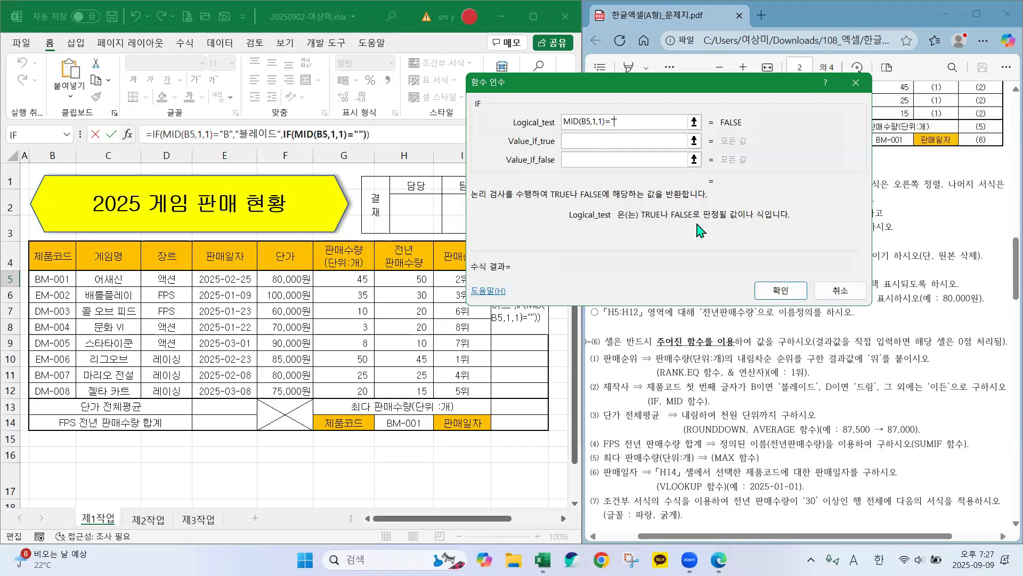
text(D)
- Set the nested IF's Value_if_true to 드림 and its Value_if_false to 이든
click(603, 140)
click(578, 142)
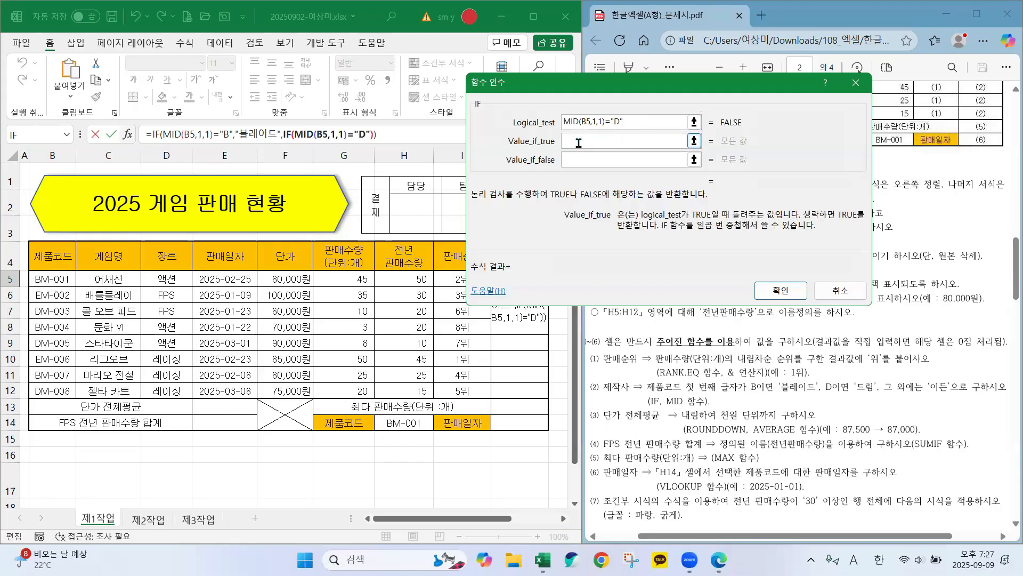
key(Hangul)
text(드림)
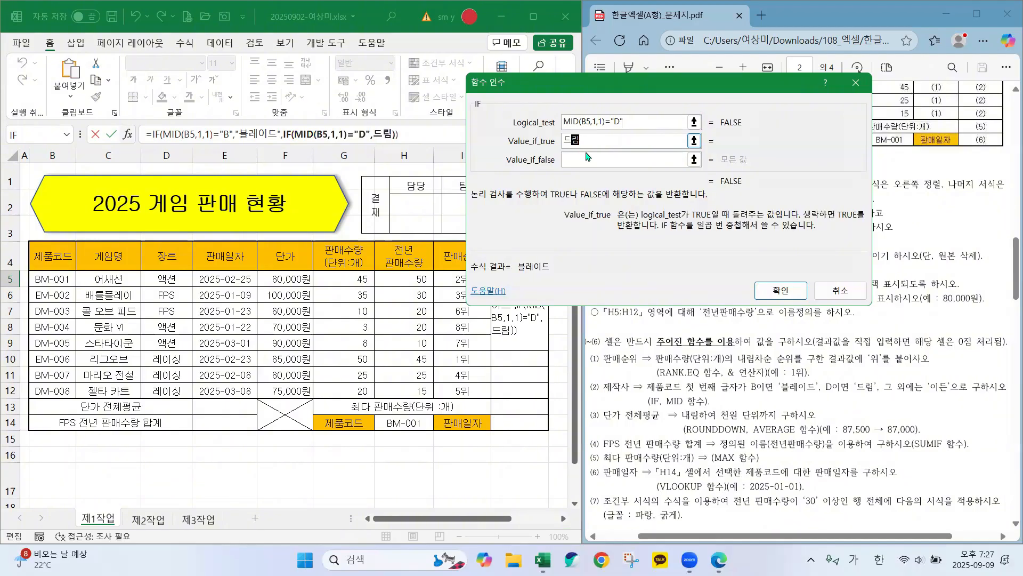
click(588, 157)
click(572, 160)
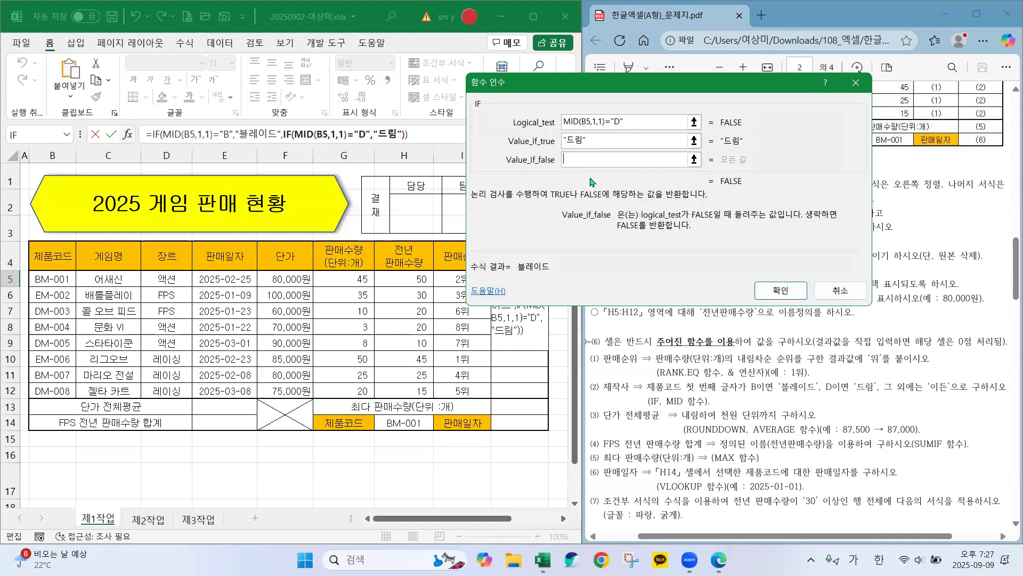
text(이든)
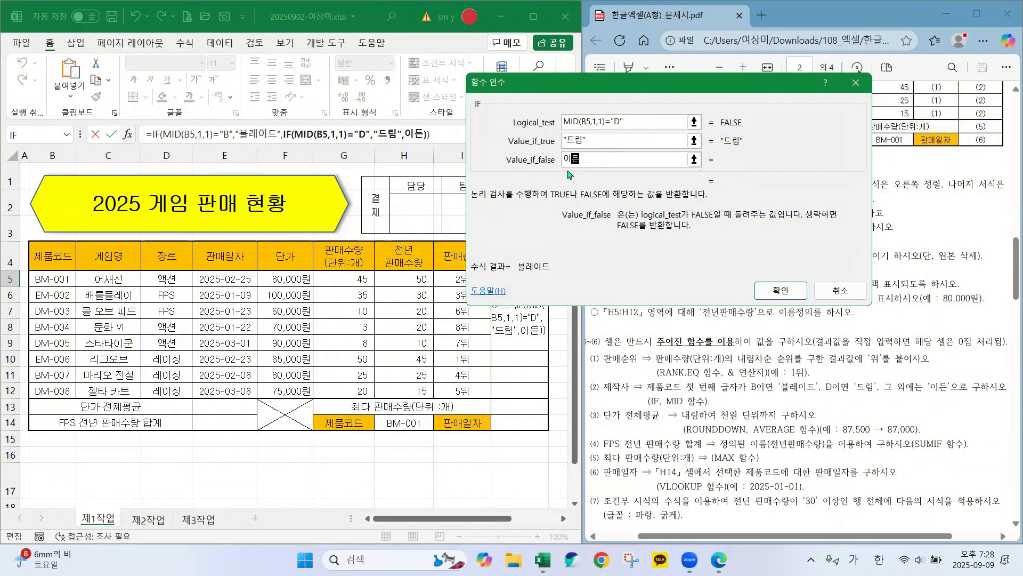
- Enter the completed nested IF formula in J5 and fill it down to J12
key(Tab)
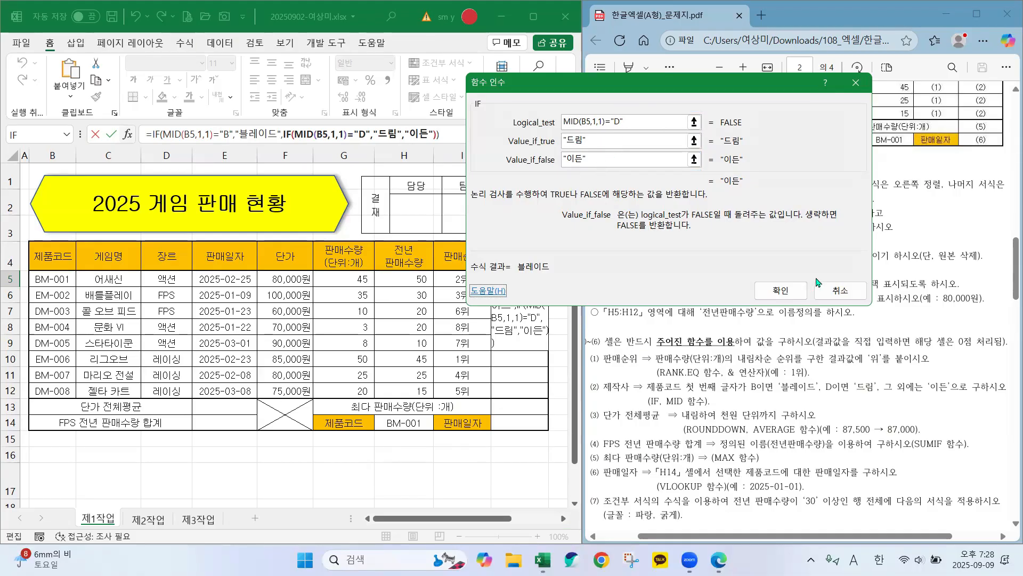
click(782, 292)
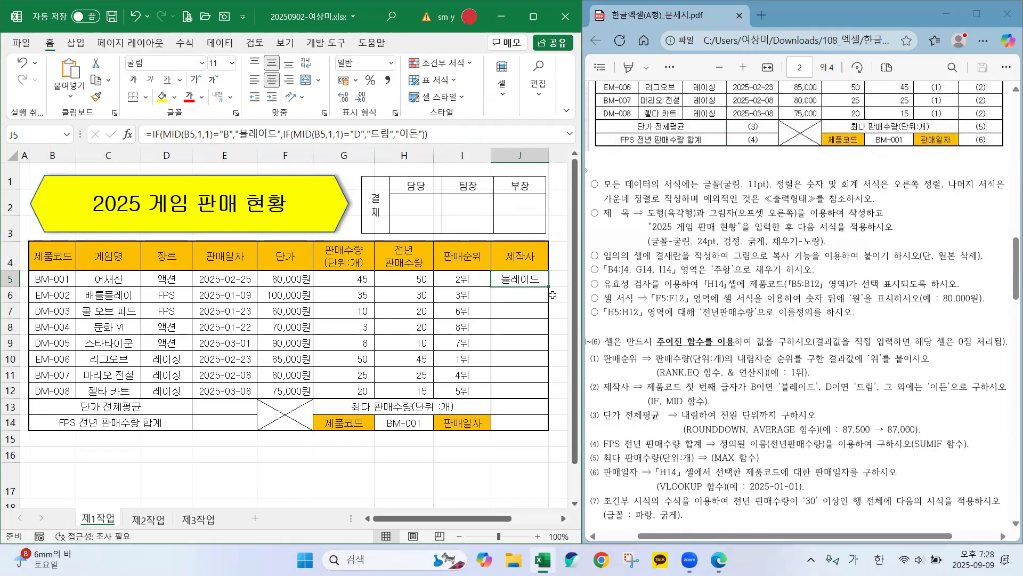
drag(549, 287, 542, 403)
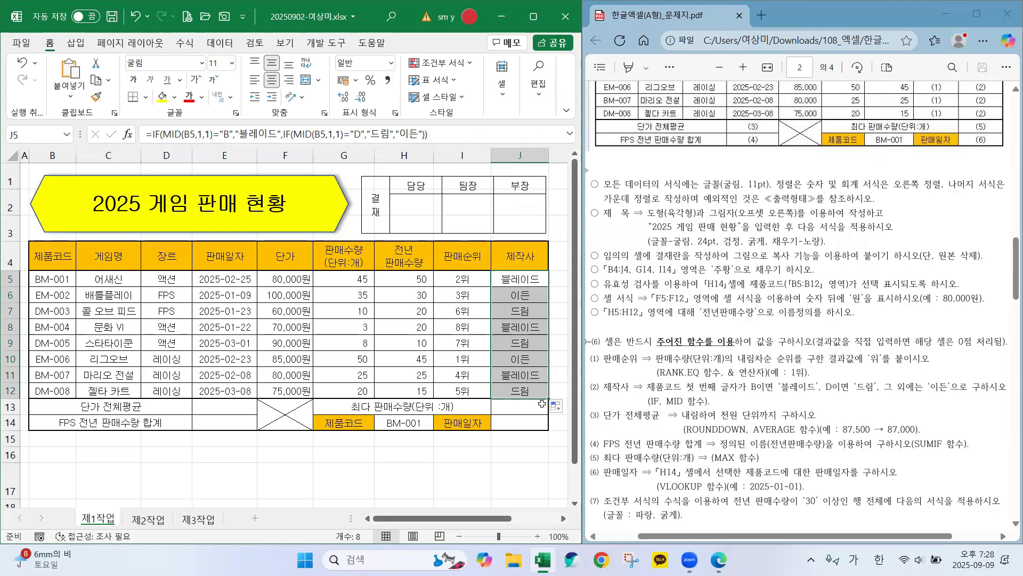
click(515, 291)
click(522, 309)
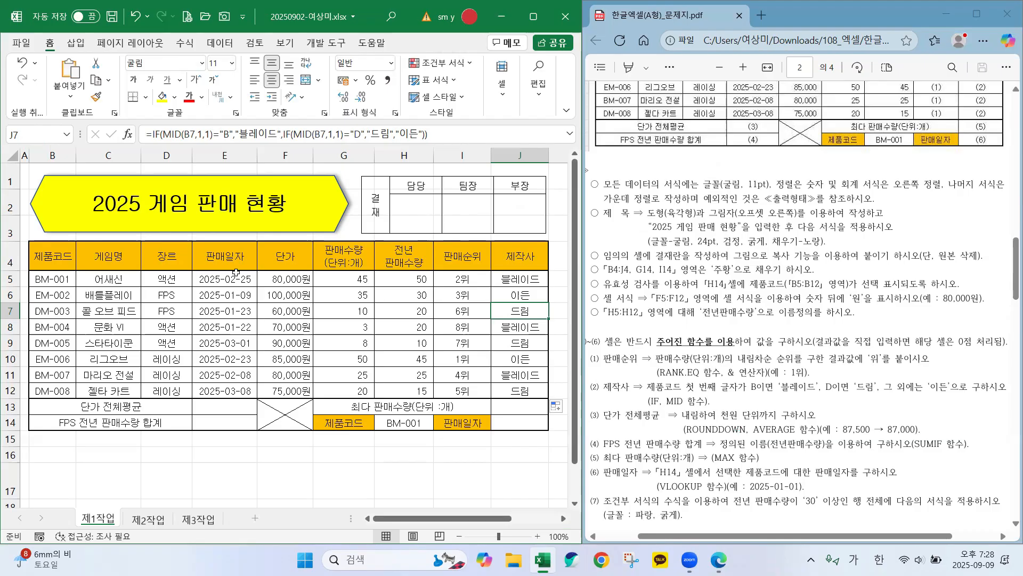
- Select E13 and examine exam item (3) on the 단가 전체평균, marking the 단가 column, ROUNDDOWN, AVERAGE and the thousand-unit example
click(219, 404)
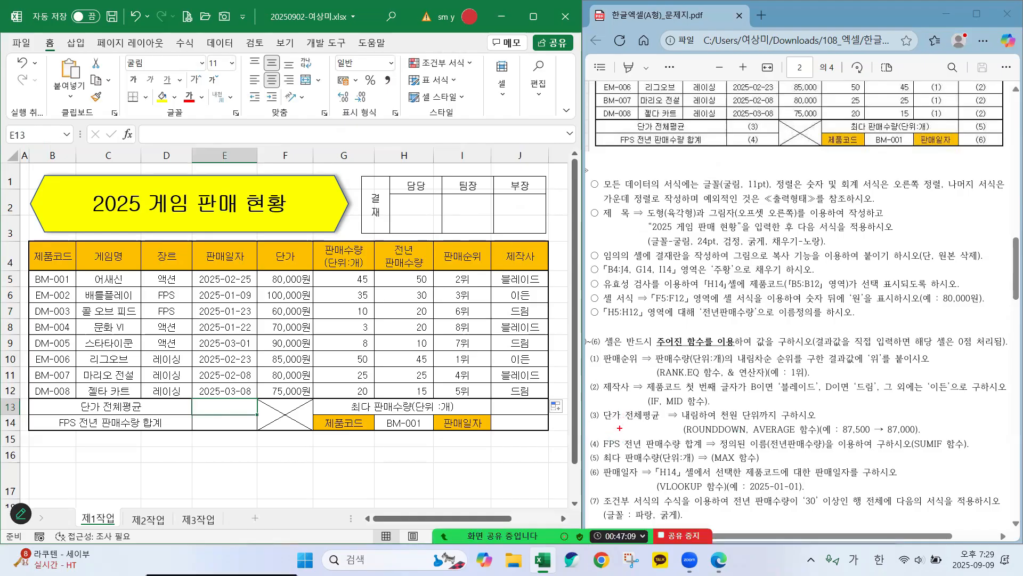
drag(602, 426, 658, 423)
mouse_move(288, 236)
mouse_down()
mouse_move(265, 254)
mouse_move(313, 243)
mouse_move(274, 235)
mouse_up()
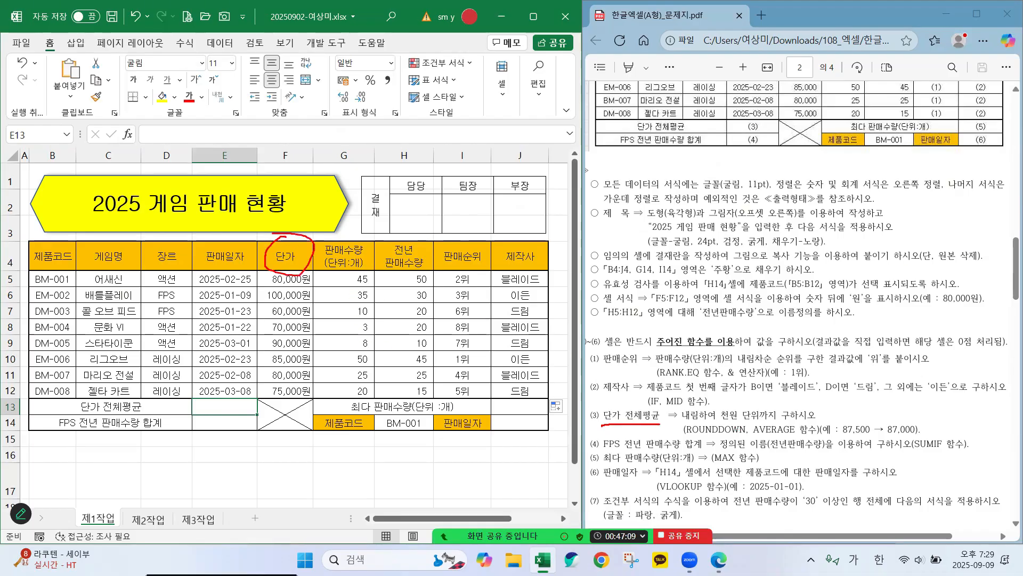
mouse_move(290, 283)
mouse_down()
mouse_move(273, 371)
mouse_move(292, 401)
mouse_up()
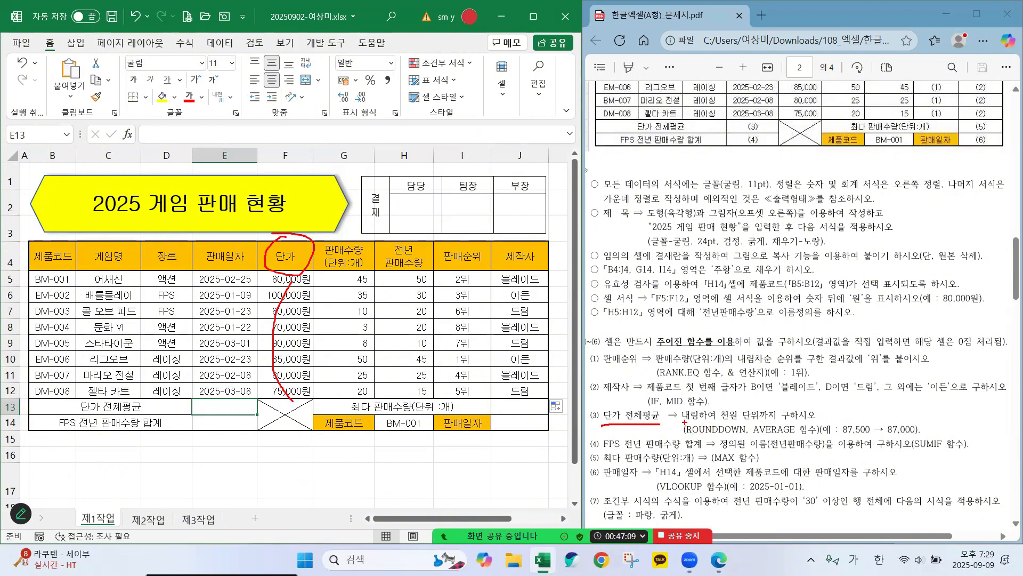
mouse_move(682, 420)
mouse_down()
mouse_move(716, 438)
mouse_move(802, 439)
mouse_up()
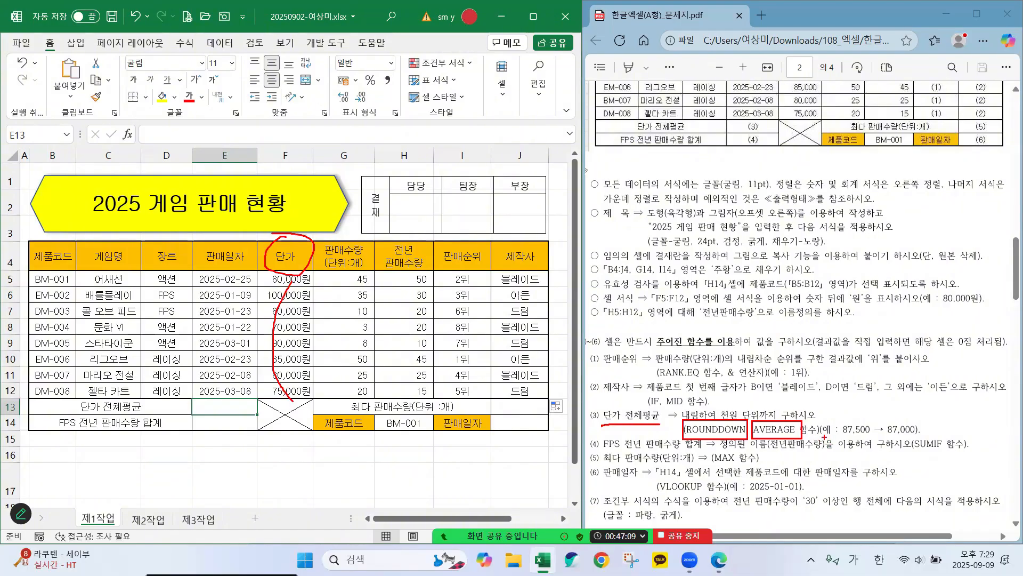
drag(816, 416, 930, 440)
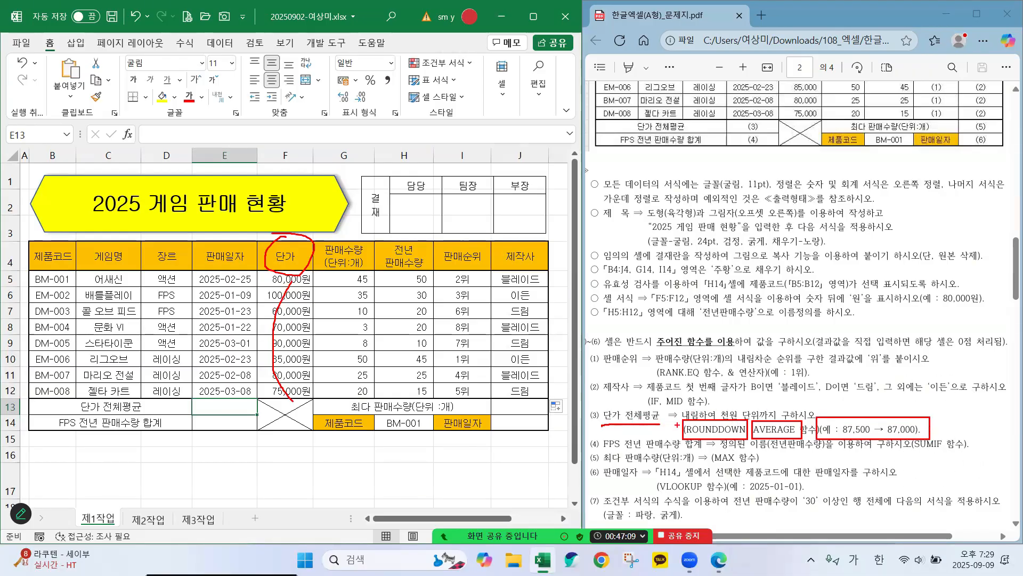
mouse_move(690, 426)
mouse_down()
mouse_move(703, 425)
mouse_move(699, 406)
mouse_move(719, 436)
mouse_up()
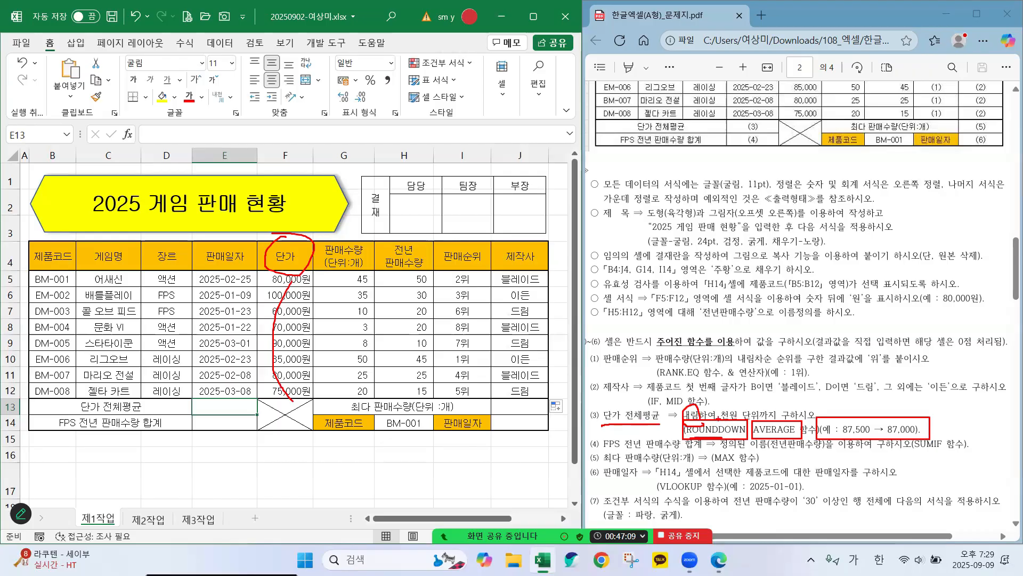
mouse_move(716, 406)
mouse_down()
mouse_move(789, 421)
mouse_move(765, 422)
mouse_up()
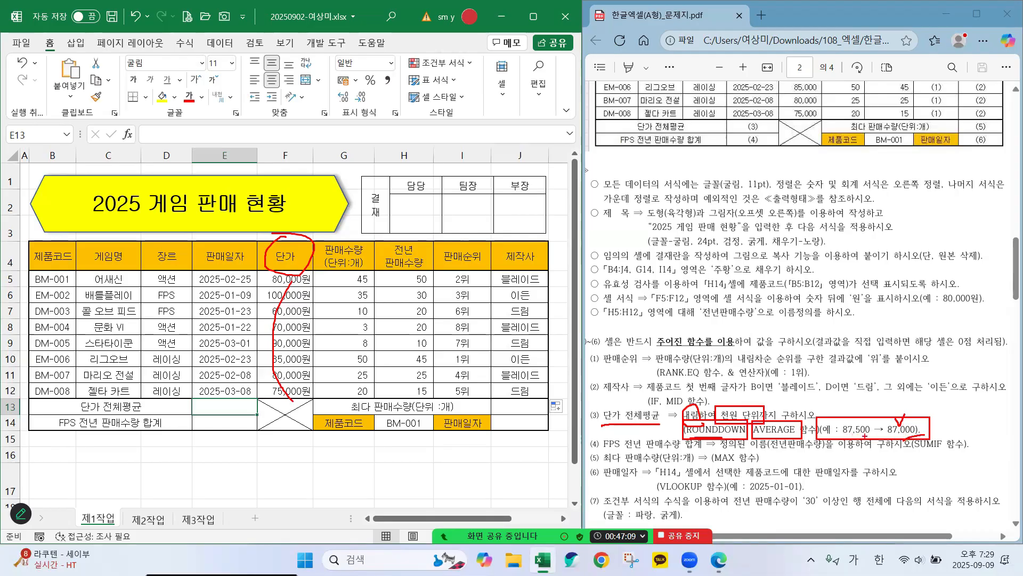
drag(856, 436, 870, 436)
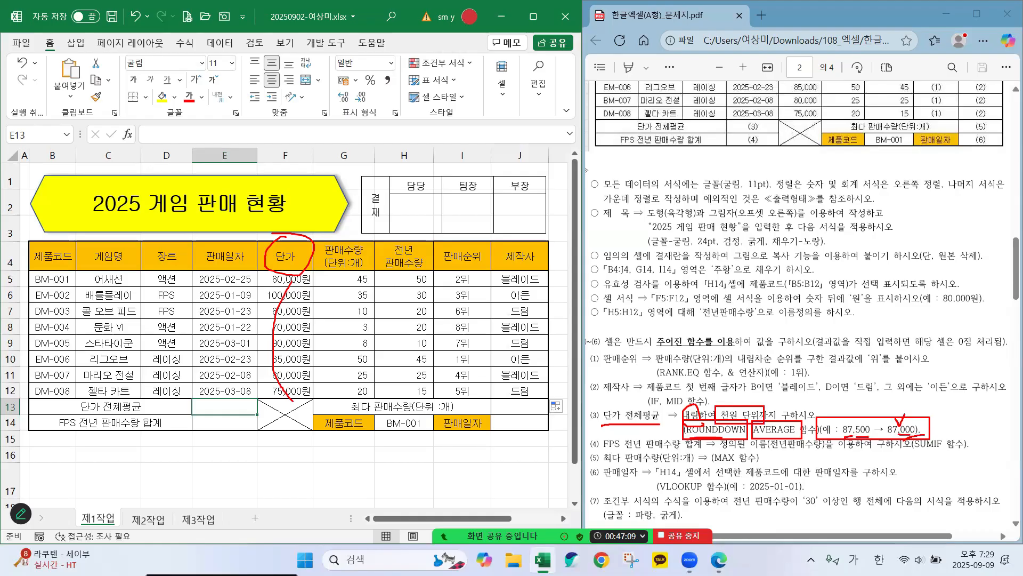
drag(887, 436, 902, 436)
key(Escape)
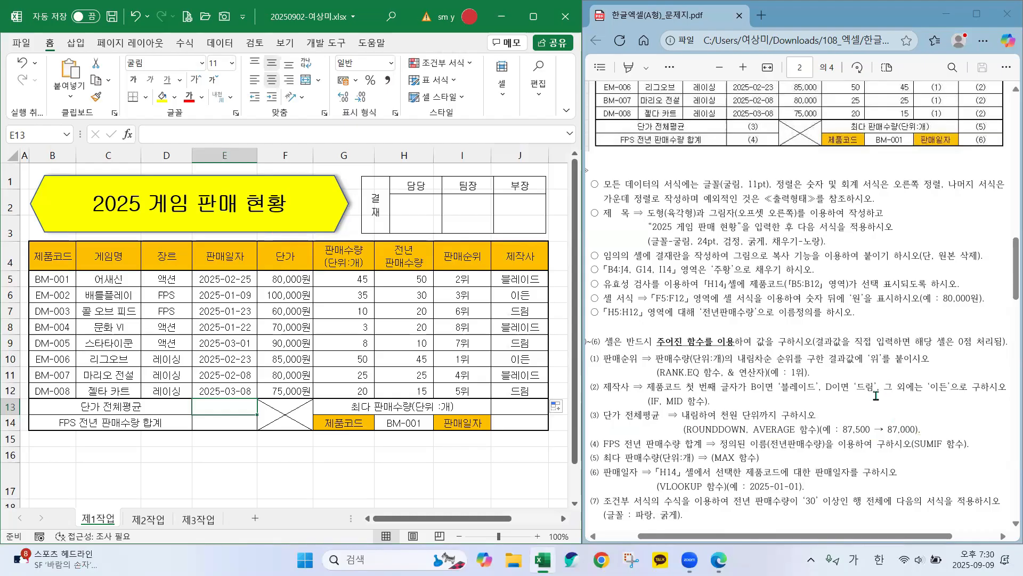
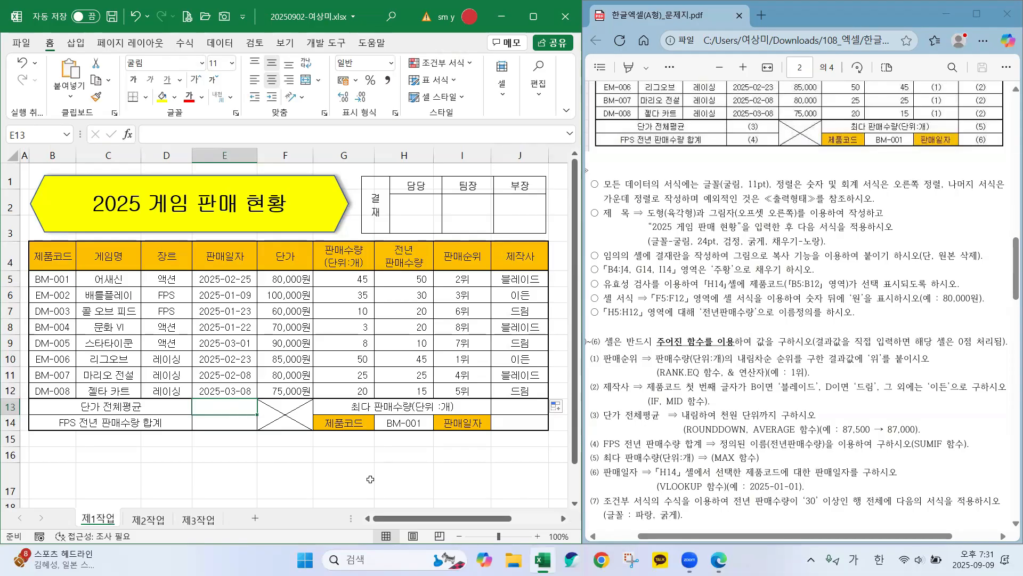
- Start a formula in E13 with the ROUNDDOWN function
text(=)
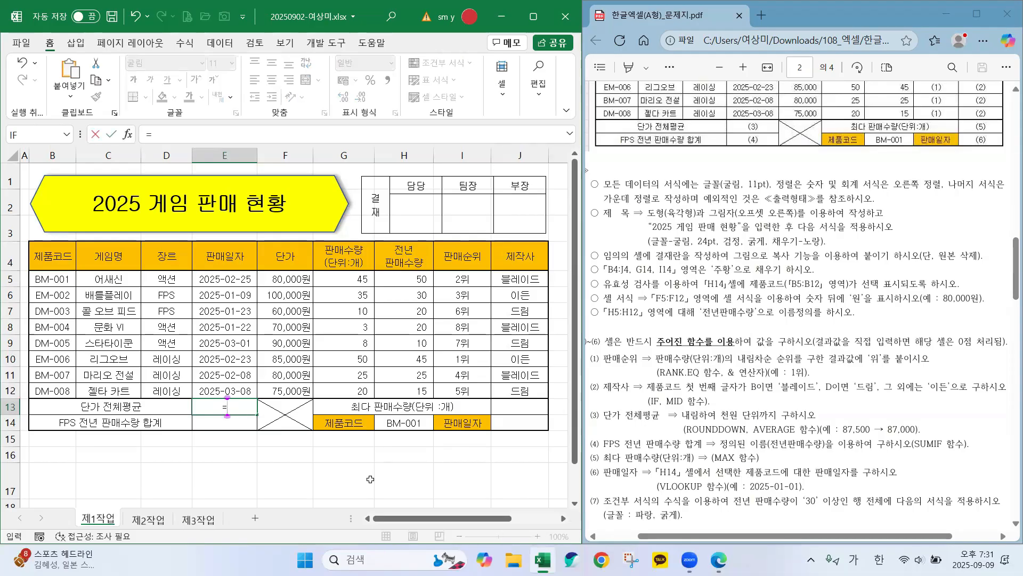
text(ㄱ)
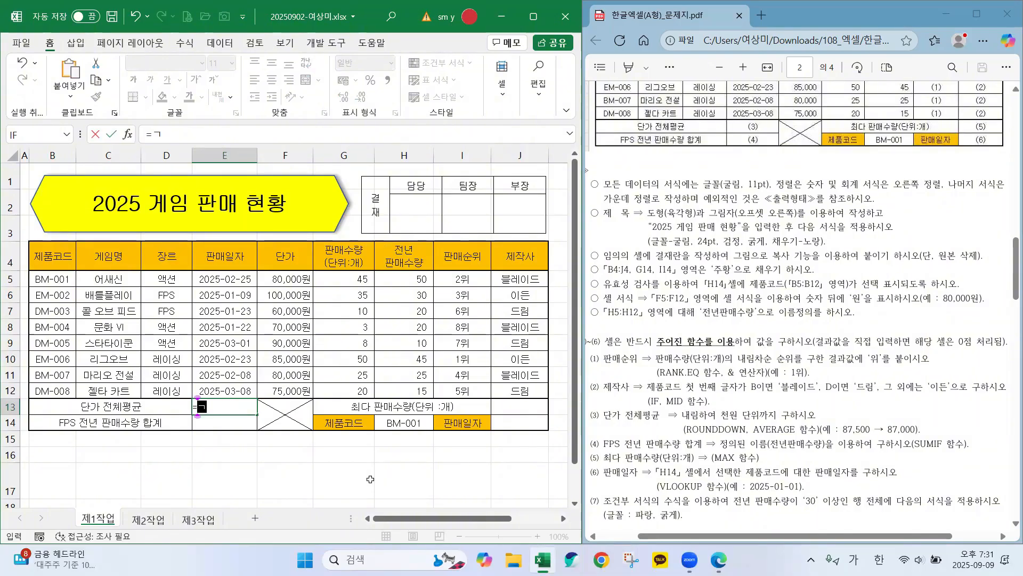
text(ㅐㅕ)
key(BackSpace)
key(BackSpace)
key(Hangul)
text(ro)
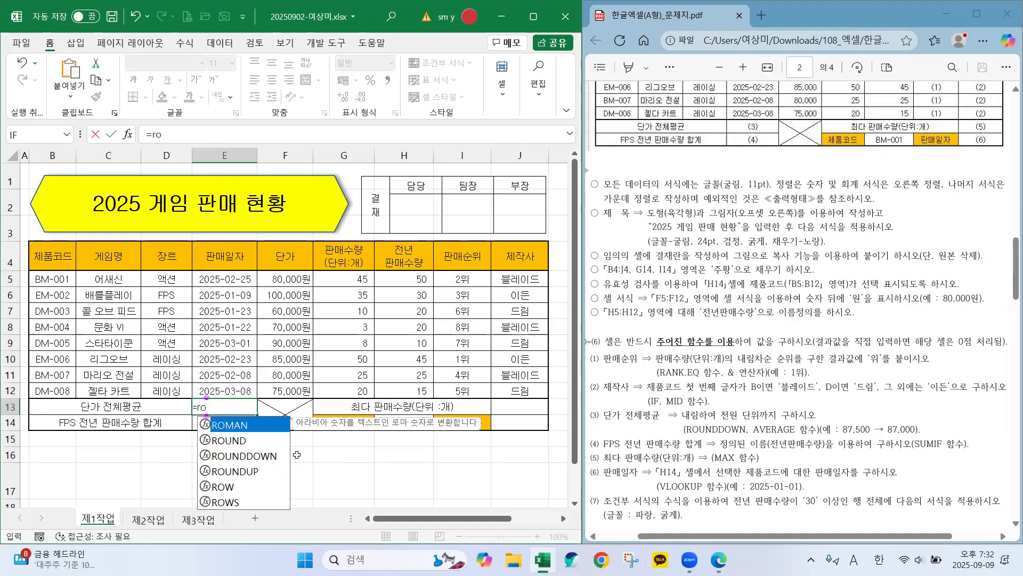
double_click(235, 457)
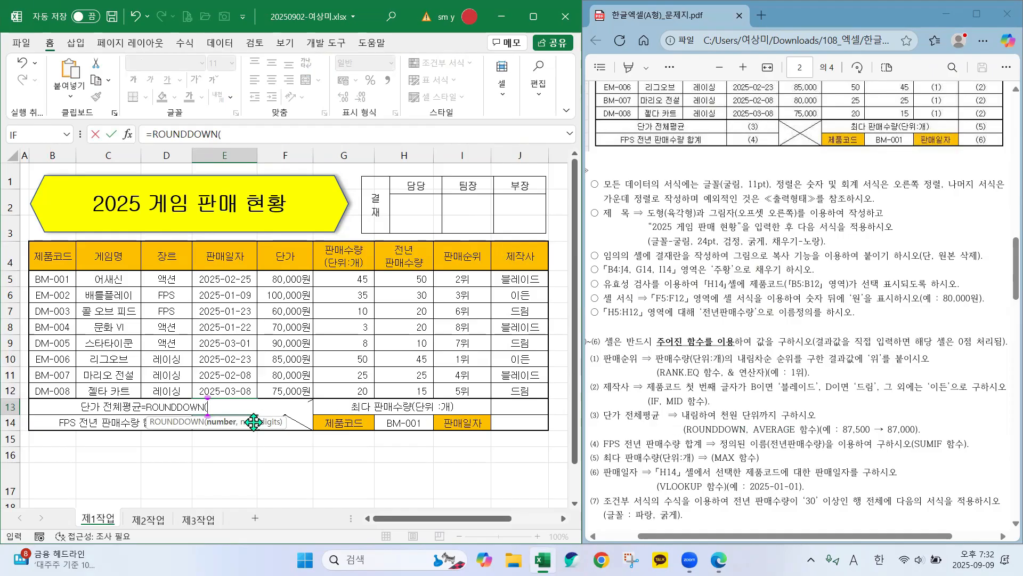
- Nest the AVERAGE function as ROUNDDOWN's number and open its function arguments
text(a)
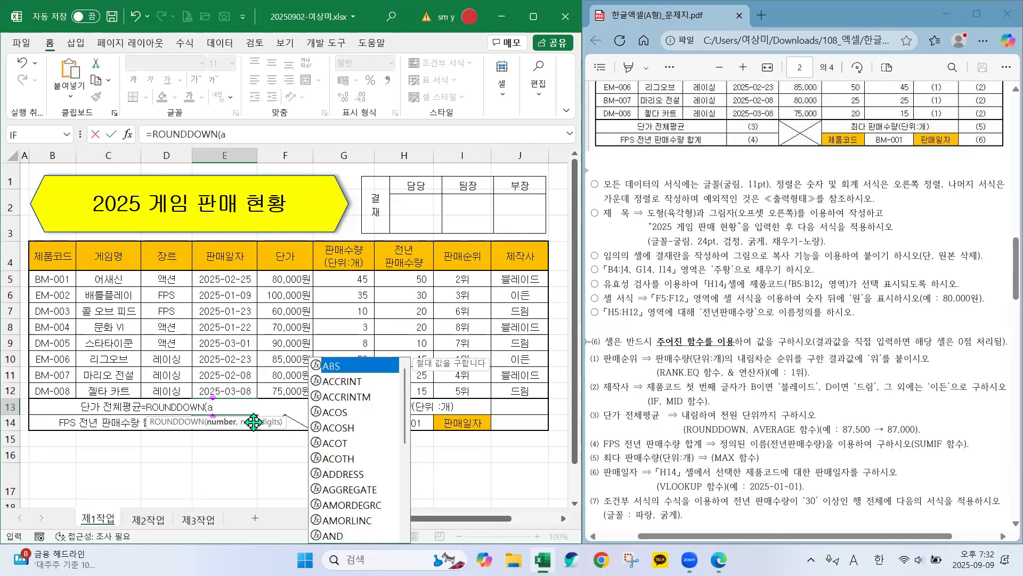
text(ve)
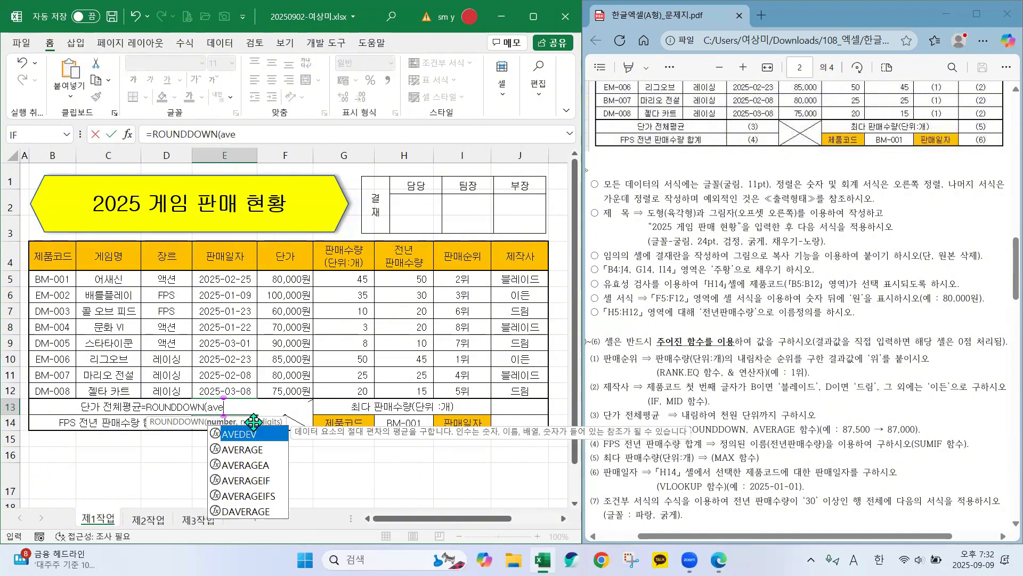
double_click(235, 451)
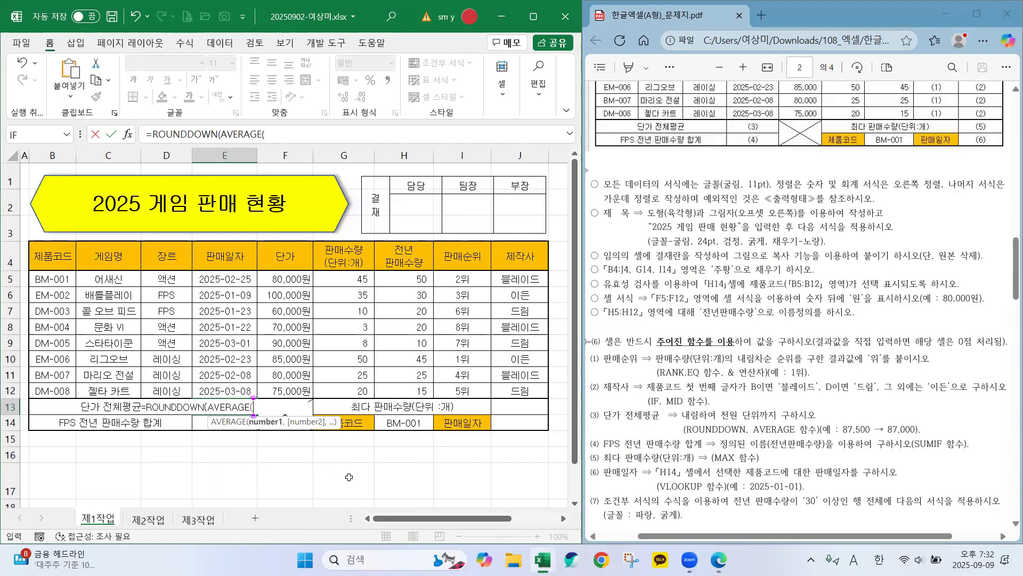
click(128, 134)
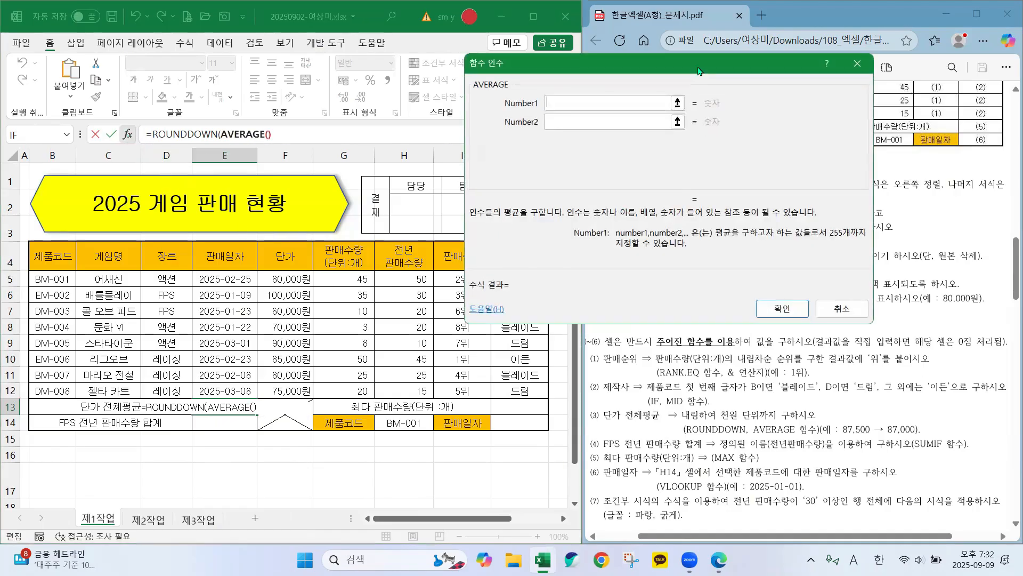
- Set AVERAGE's Number1 argument to the 단가 values in F5:F12
drag(666, 70, 724, 70)
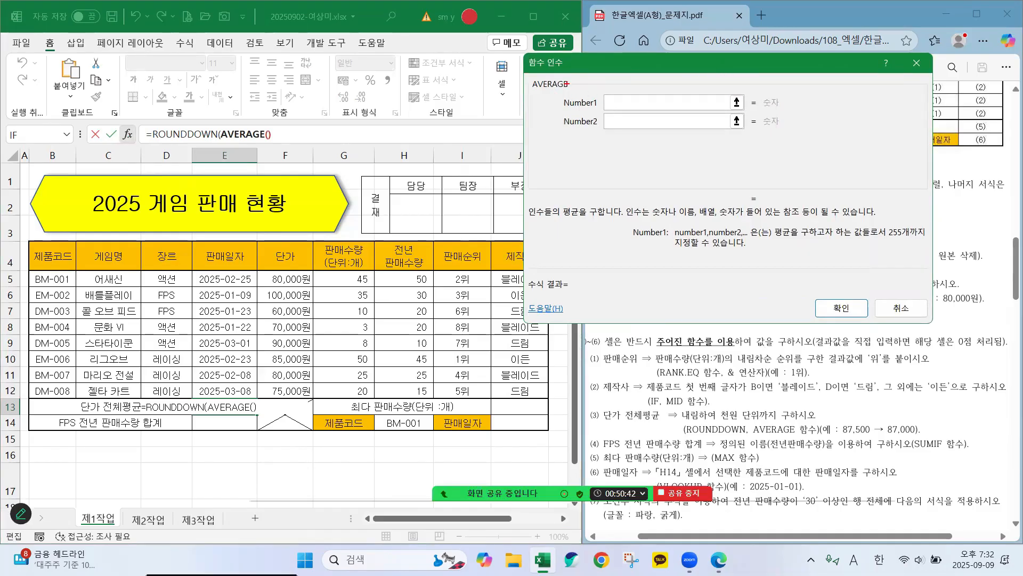
mouse_move(553, 71)
mouse_down()
mouse_move(531, 95)
mouse_move(565, 71)
mouse_up()
drag(571, 109, 749, 110)
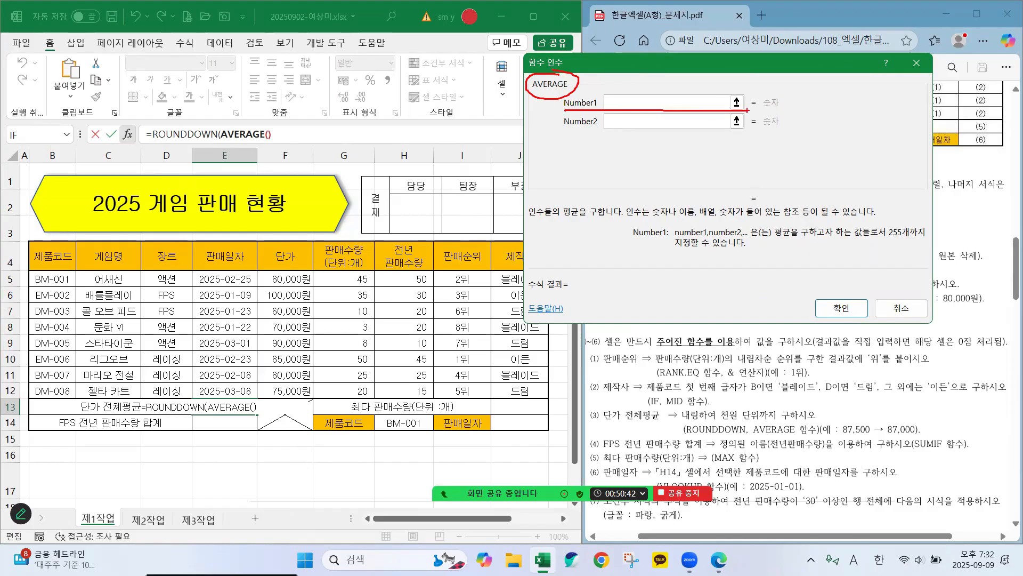
key(Escape)
click(625, 102)
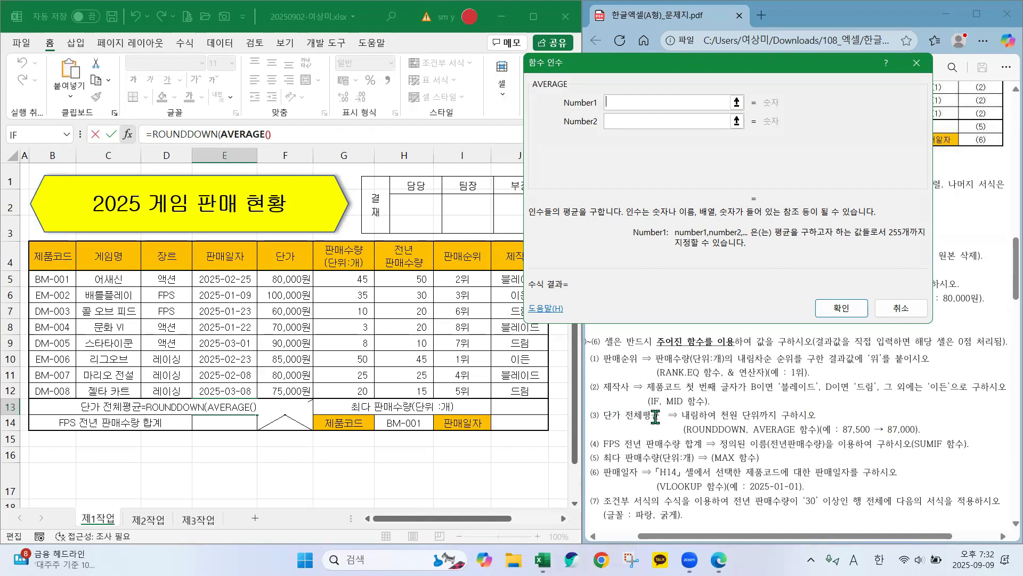
click(285, 276)
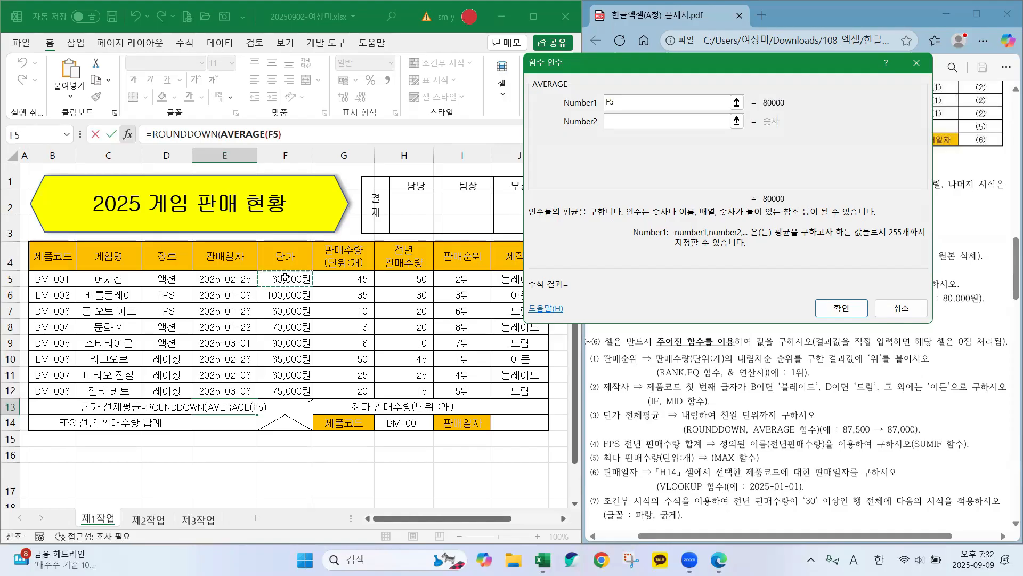
drag(285, 276, 288, 386)
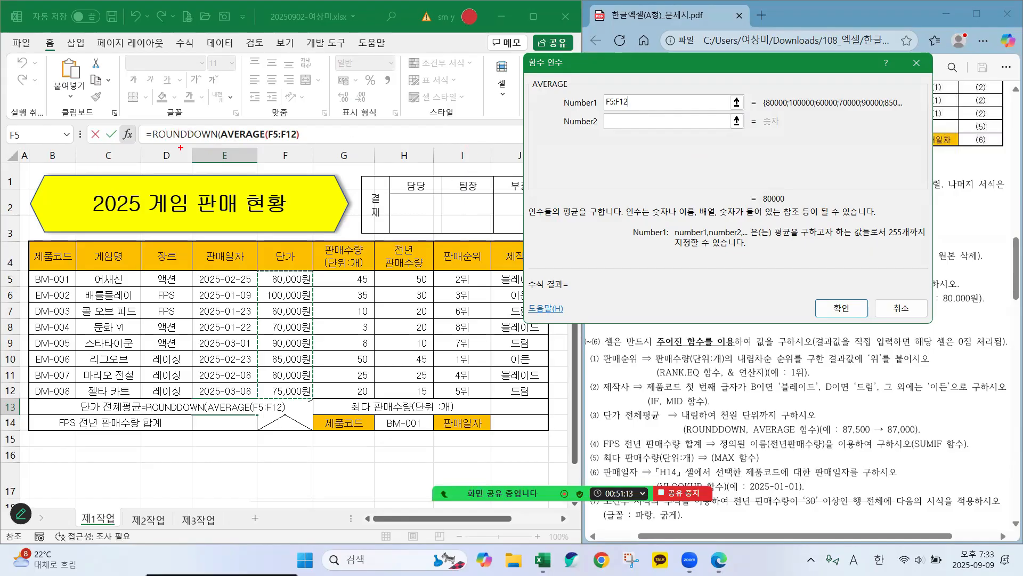
- Switch the function arguments from AVERAGE to the outer ROUNDDOWN function in the formula
mouse_move(170, 123)
mouse_down()
mouse_move(184, 139)
mouse_move(205, 110)
mouse_up()
click(186, 133)
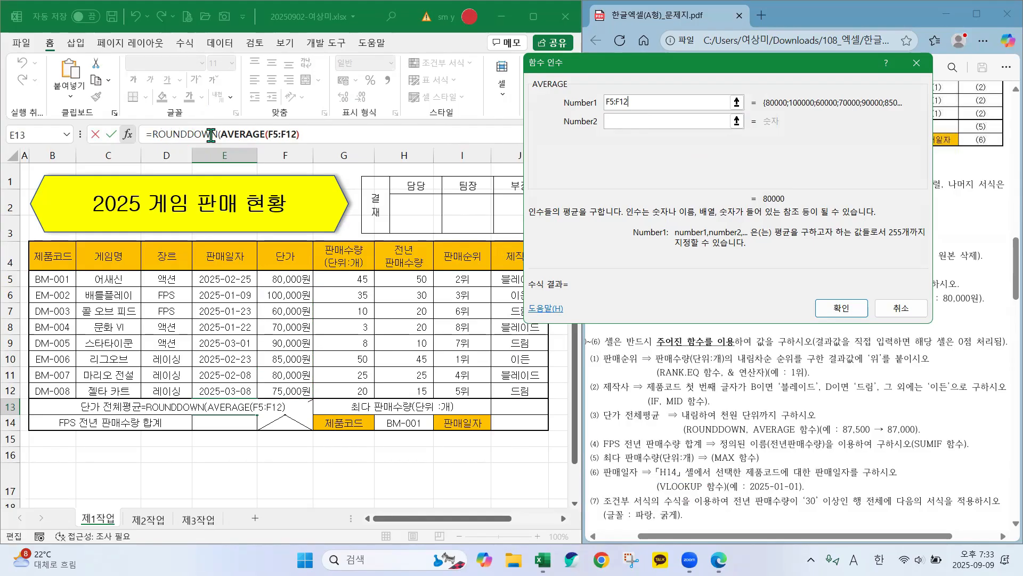
click(182, 134)
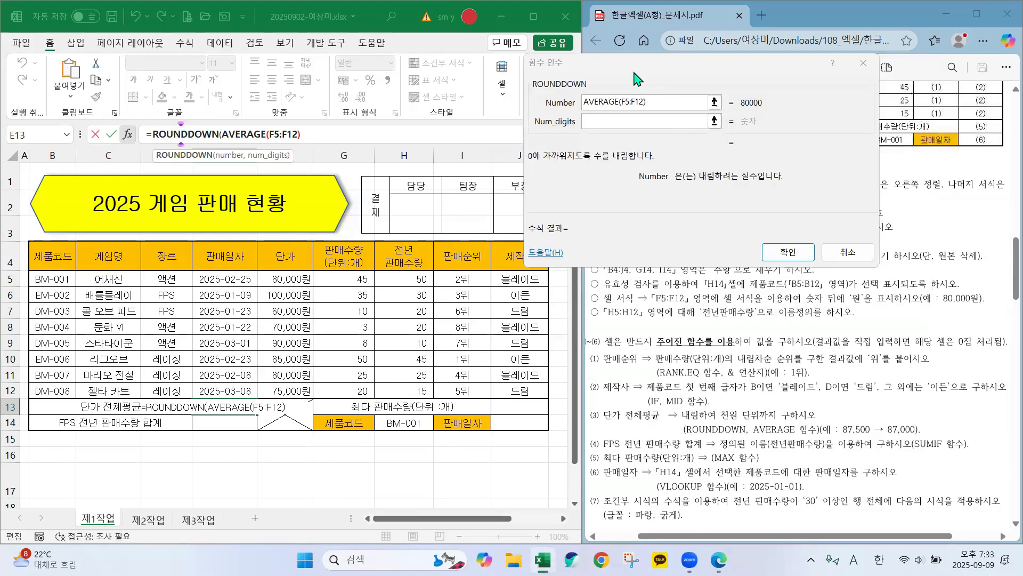
mouse_move(612, 67)
mouse_down()
mouse_move(508, 56)
mouse_move(418, 70)
mouse_move(489, 80)
mouse_move(427, 61)
mouse_up()
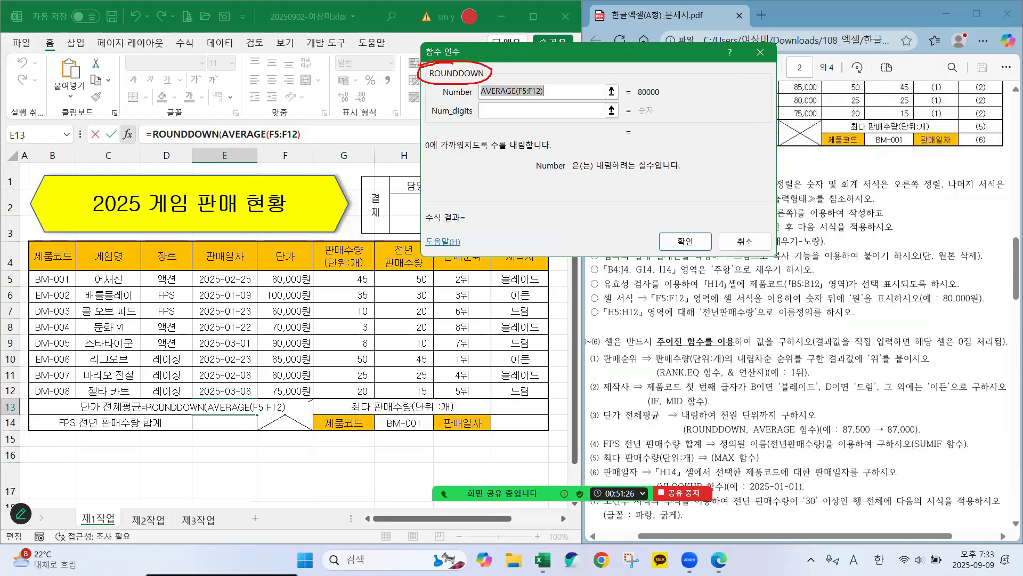
drag(486, 97, 548, 97)
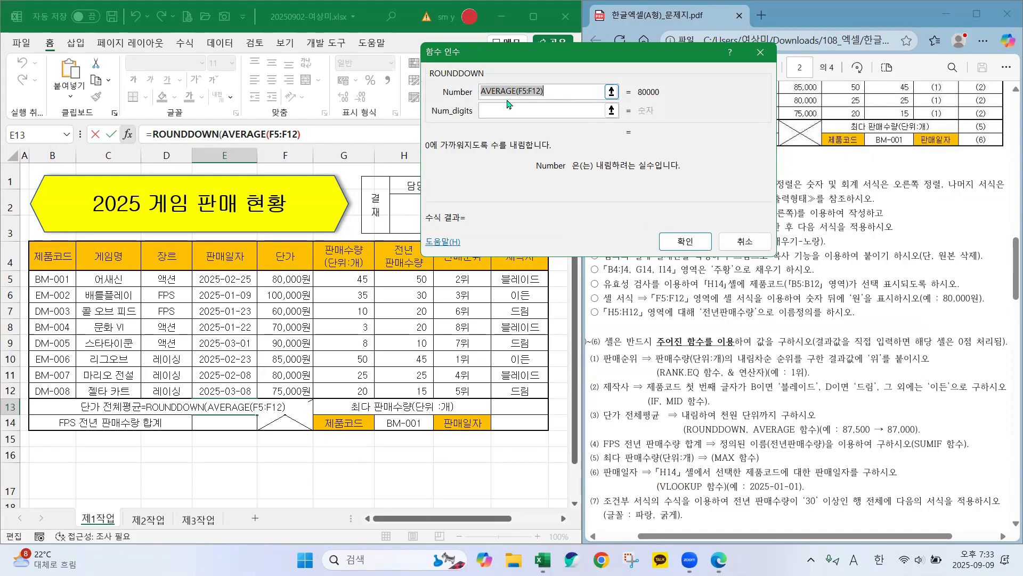
click(556, 92)
- Set ROUNDDOWN's Num_digits to -3 to round the average price down to the thousands, per exam item (3)
click(490, 112)
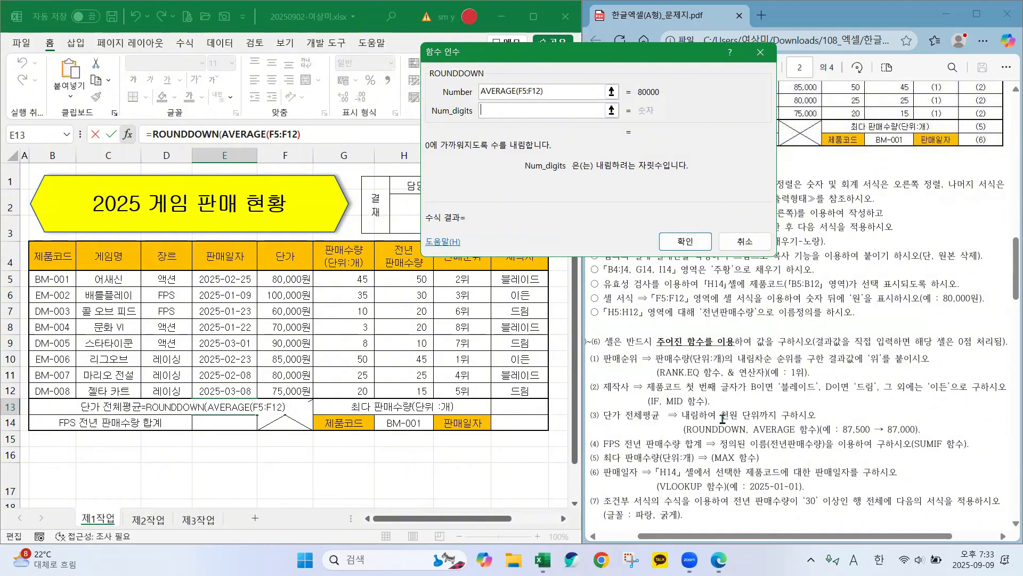
drag(715, 420, 802, 423)
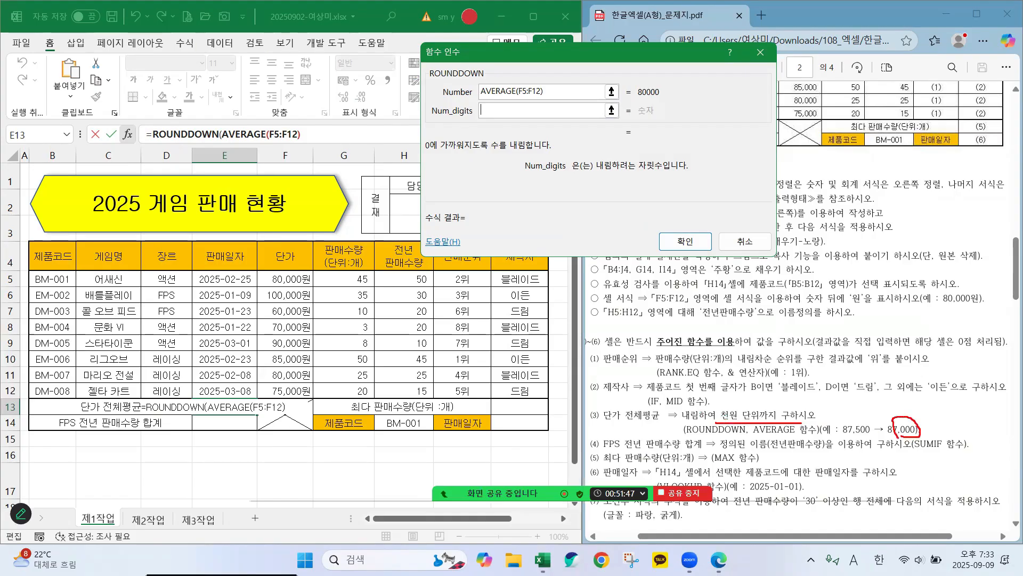
drag(823, 402, 838, 402)
drag(877, 366, 848, 415)
drag(844, 361, 789, 359)
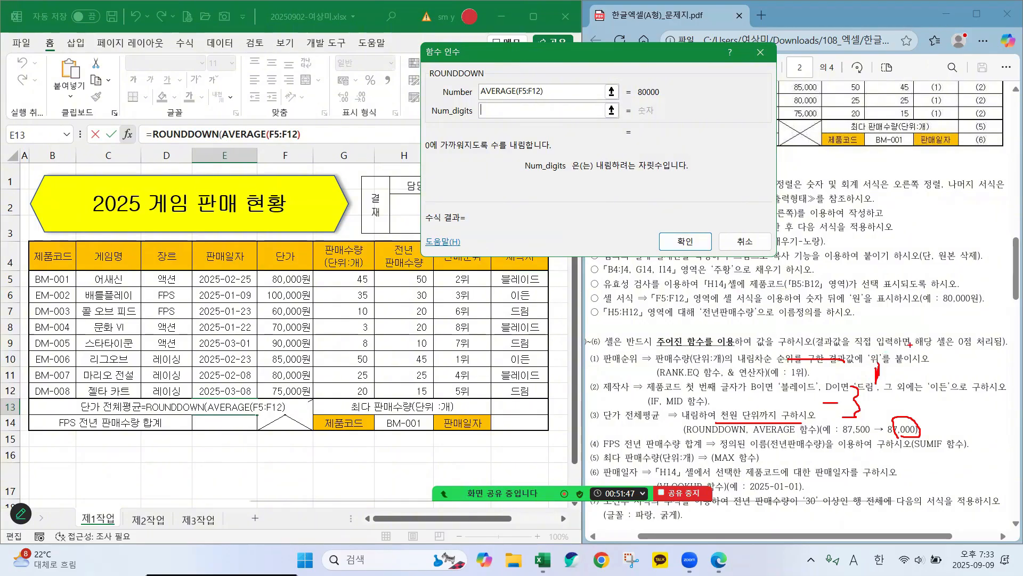
drag(900, 344, 940, 347)
mouse_move(917, 312)
mouse_down()
mouse_move(938, 314)
mouse_move(931, 334)
mouse_up()
mouse_move(902, 368)
mouse_down()
mouse_move(970, 369)
mouse_move(906, 335)
mouse_move(967, 309)
mouse_move(958, 355)
mouse_up()
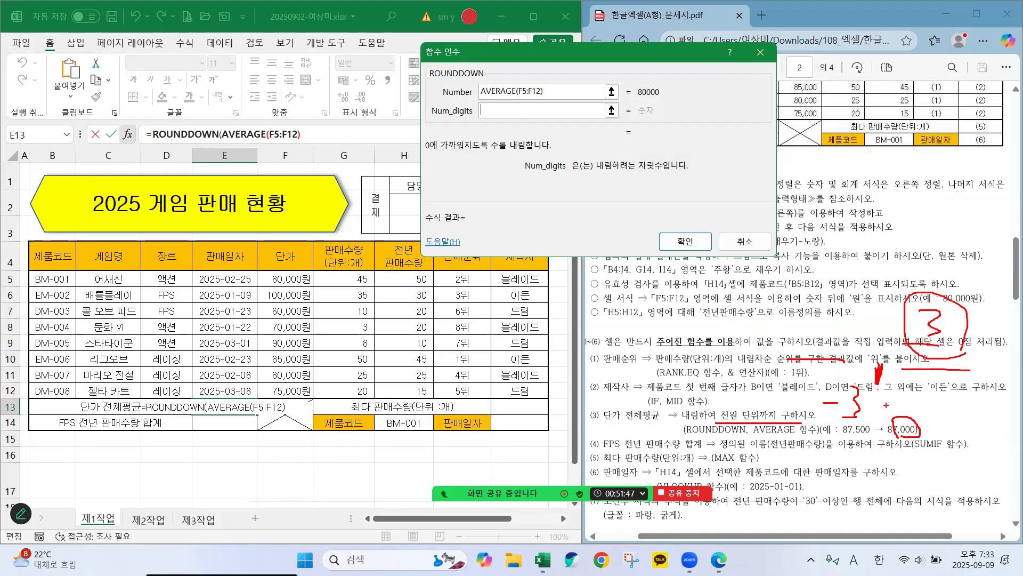
mouse_move(865, 341)
mouse_down()
mouse_move(788, 337)
mouse_move(807, 341)
mouse_up()
mouse_move(847, 397)
mouse_down()
mouse_move(823, 420)
mouse_move(847, 389)
mouse_move(844, 413)
mouse_up()
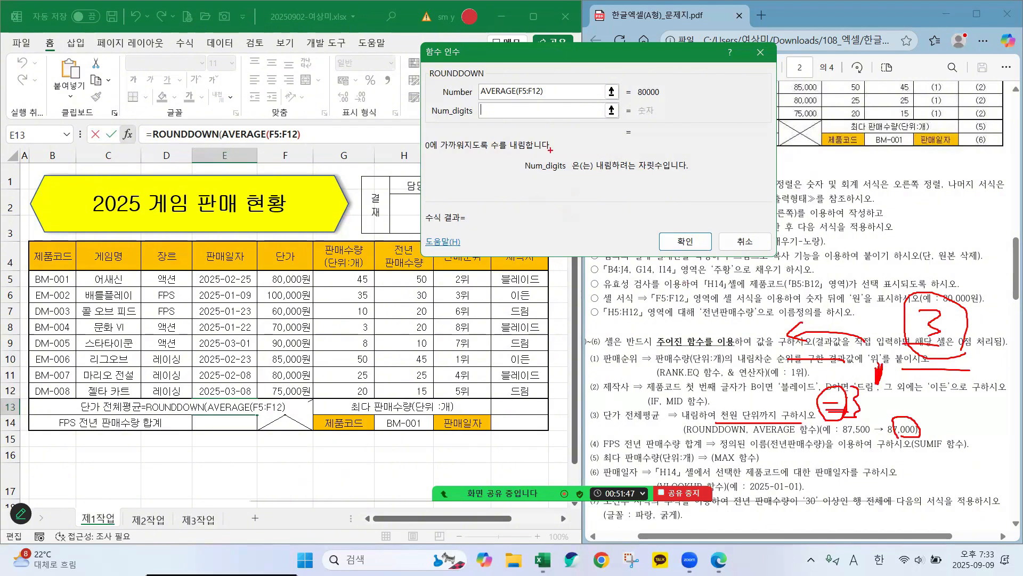
key(Escape)
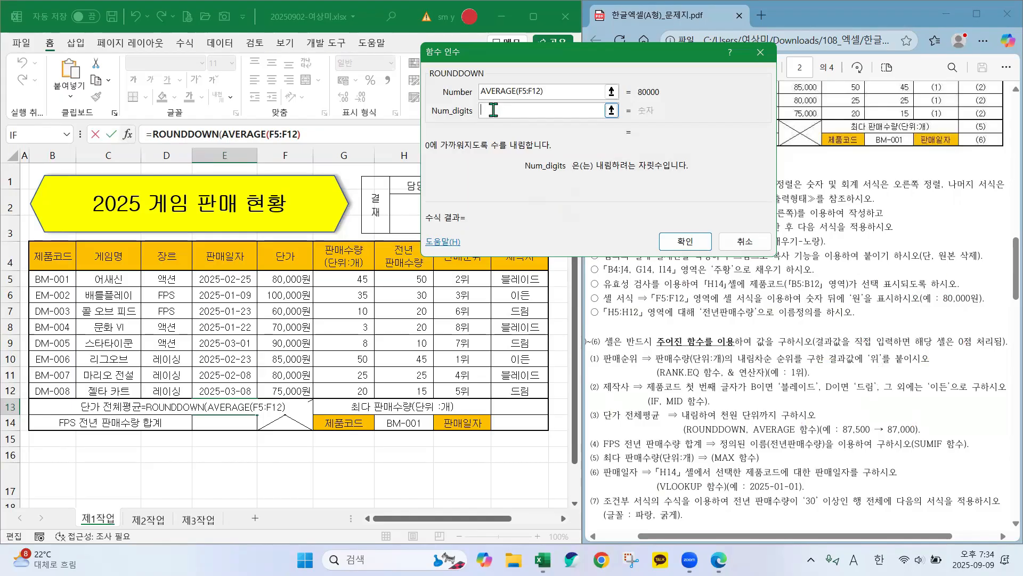
text(-3)
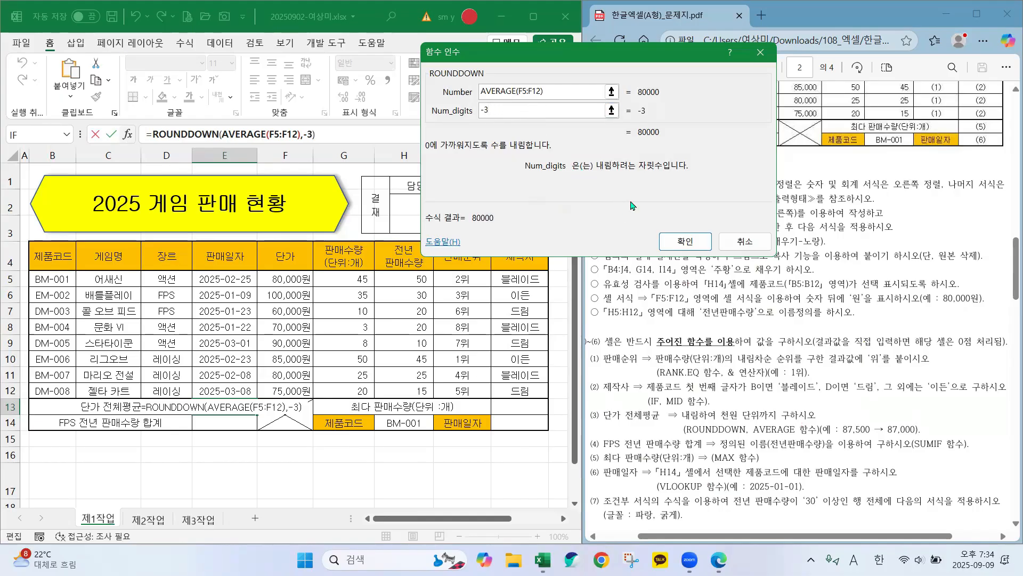
- Confirm the ROUNDDOWN formula in E13, right-align the 단가 전체평균 result and format it with the comma style
click(680, 244)
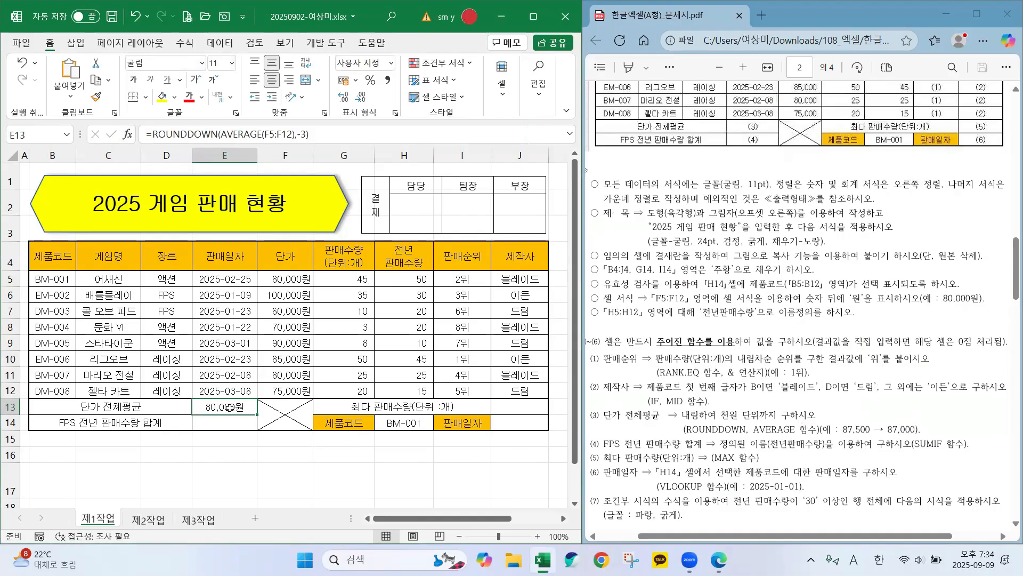
click(289, 280)
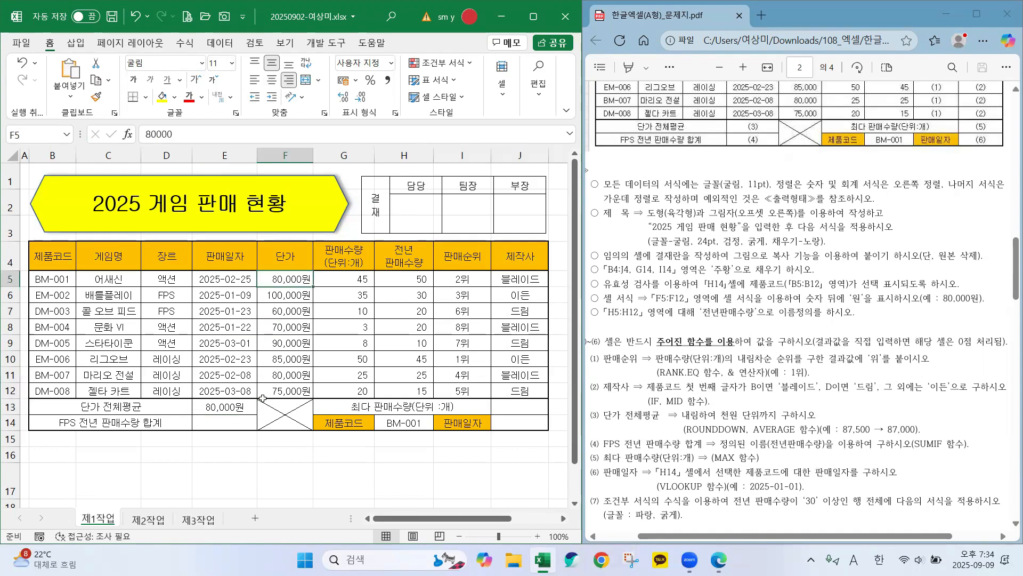
click(232, 405)
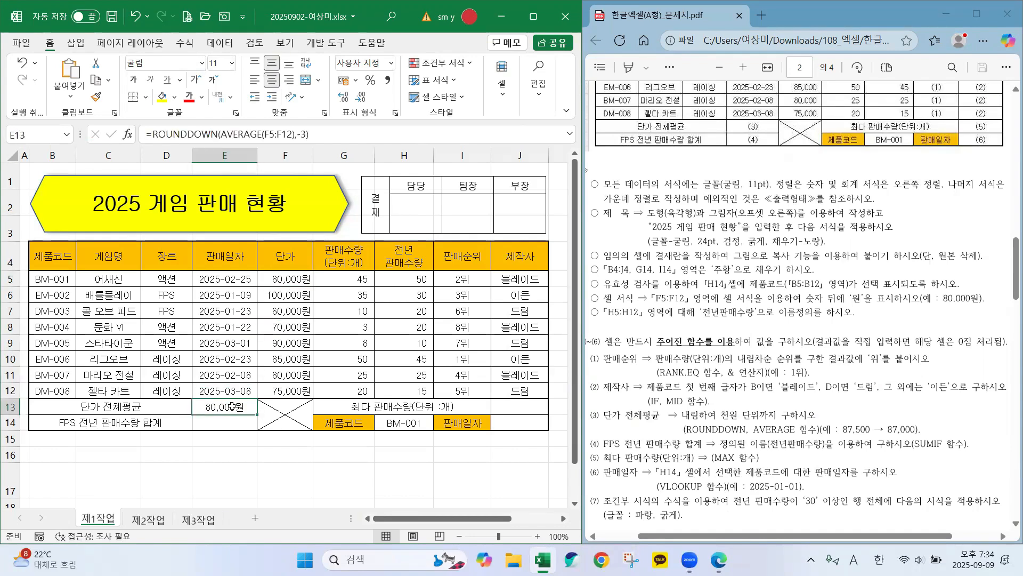
click(297, 282)
click(225, 408)
click(289, 80)
click(388, 81)
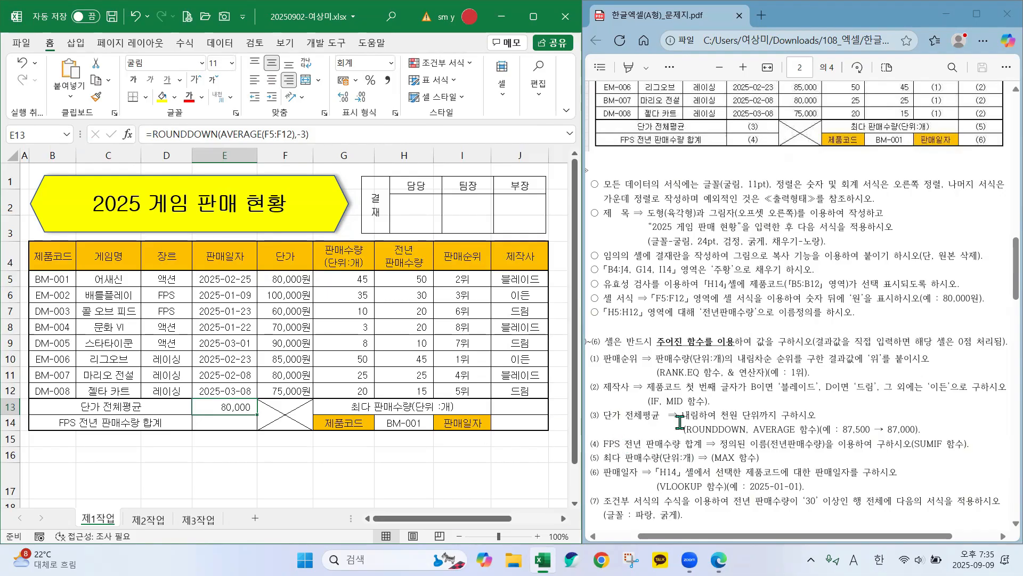
- Review exam item (4) on the FPS 전년 판매수량 합계 in E14, together with the H5:H12 name-definition instruction and the required SUMIF function
scroll(680, 422, down, 3)
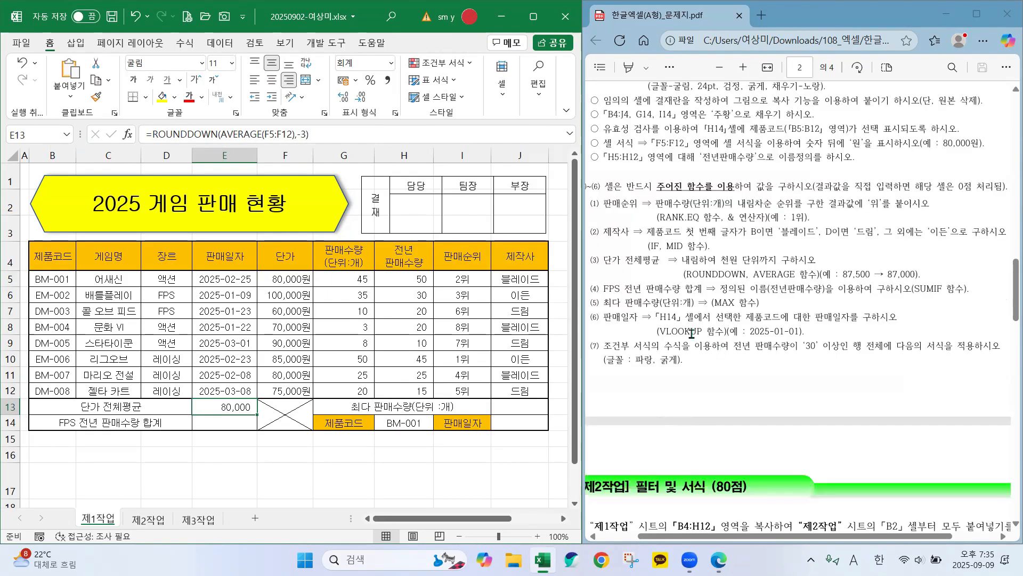
click(601, 290)
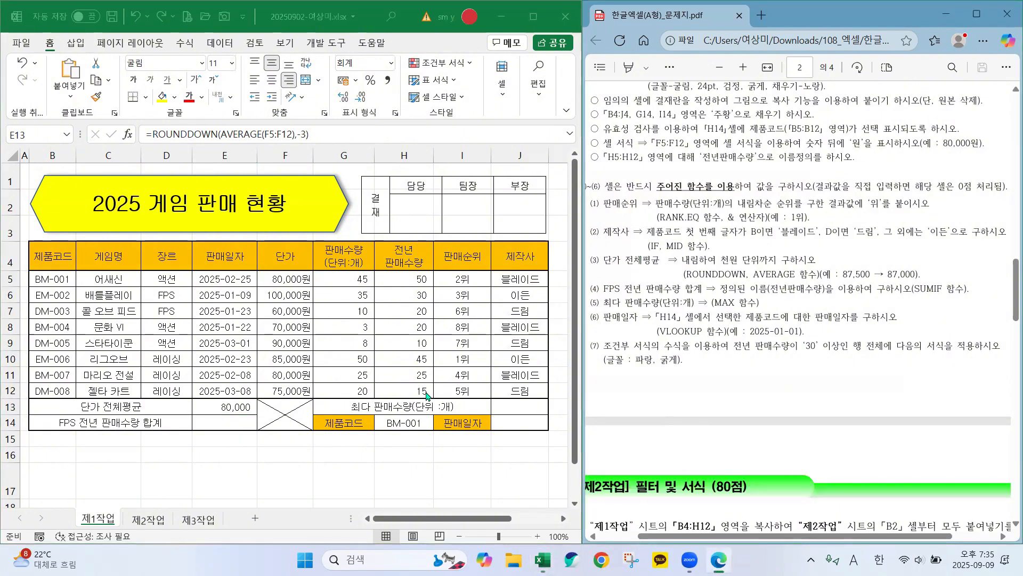
click(228, 428)
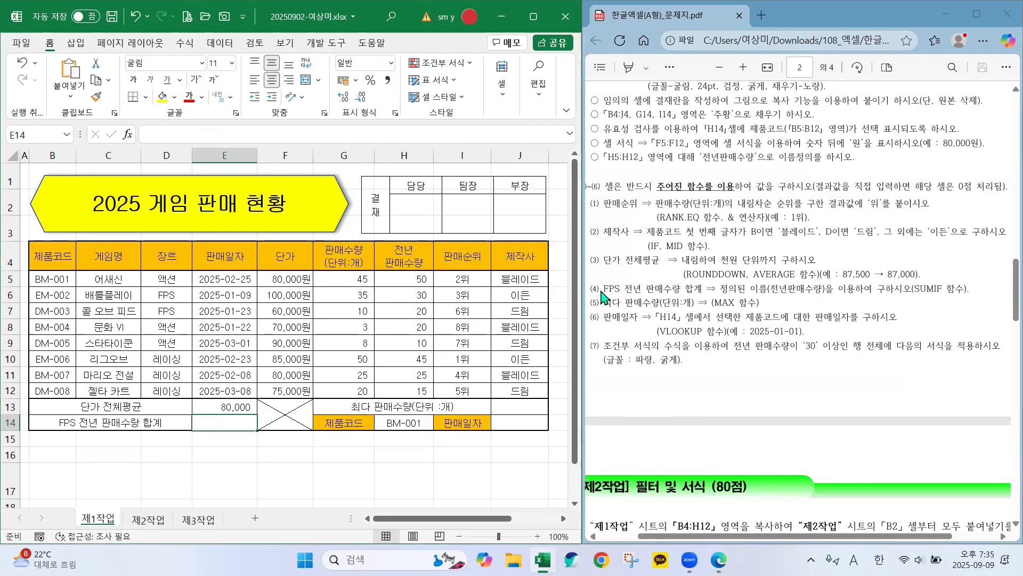
mouse_move(605, 293)
mouse_down()
mouse_move(672, 296)
mouse_move(704, 289)
mouse_move(694, 279)
mouse_move(704, 291)
mouse_up()
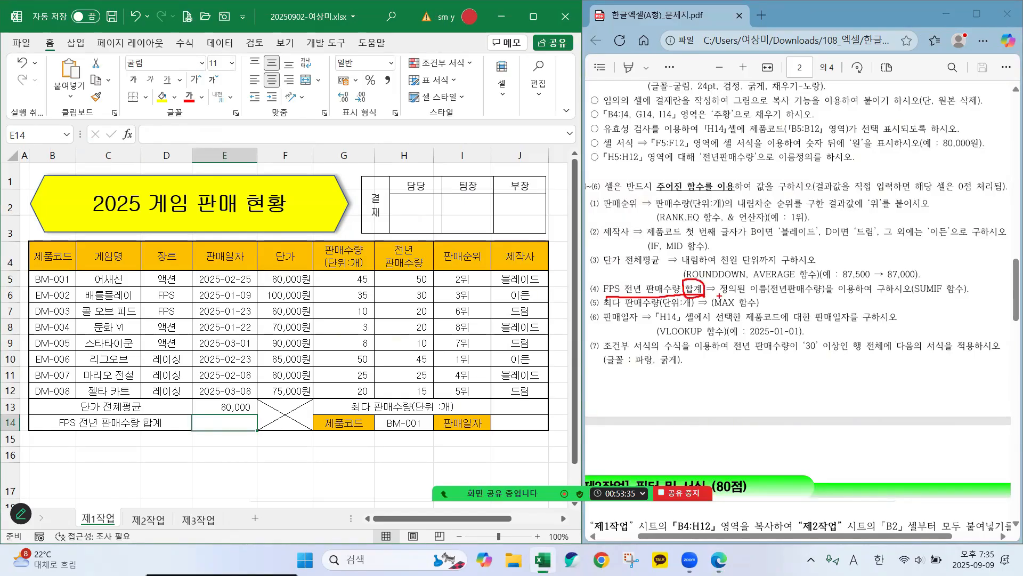
drag(727, 294, 820, 296)
mouse_move(607, 163)
mouse_down()
mouse_move(745, 164)
mouse_move(750, 151)
mouse_move(728, 151)
mouse_move(704, 156)
mouse_move(835, 159)
mouse_up()
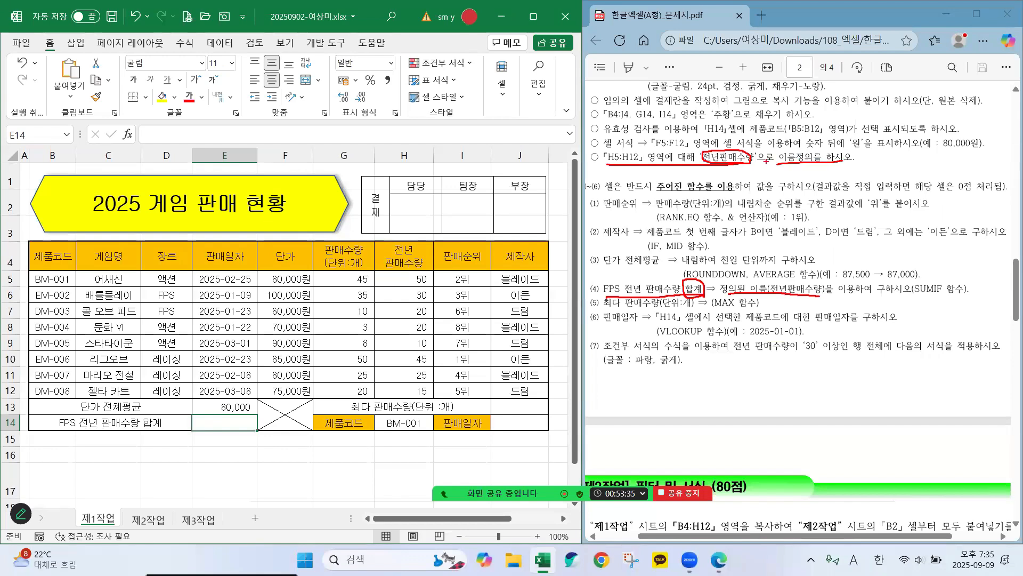
drag(758, 161, 783, 159)
mouse_move(891, 298)
mouse_down()
mouse_move(969, 293)
mouse_move(910, 297)
mouse_move(970, 280)
mouse_move(973, 296)
mouse_up()
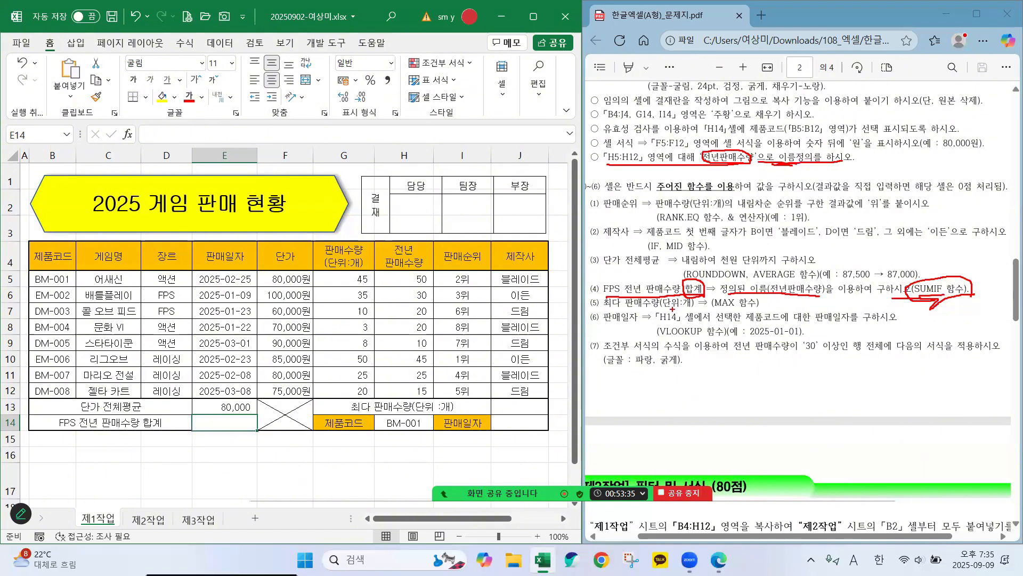
key(Escape)
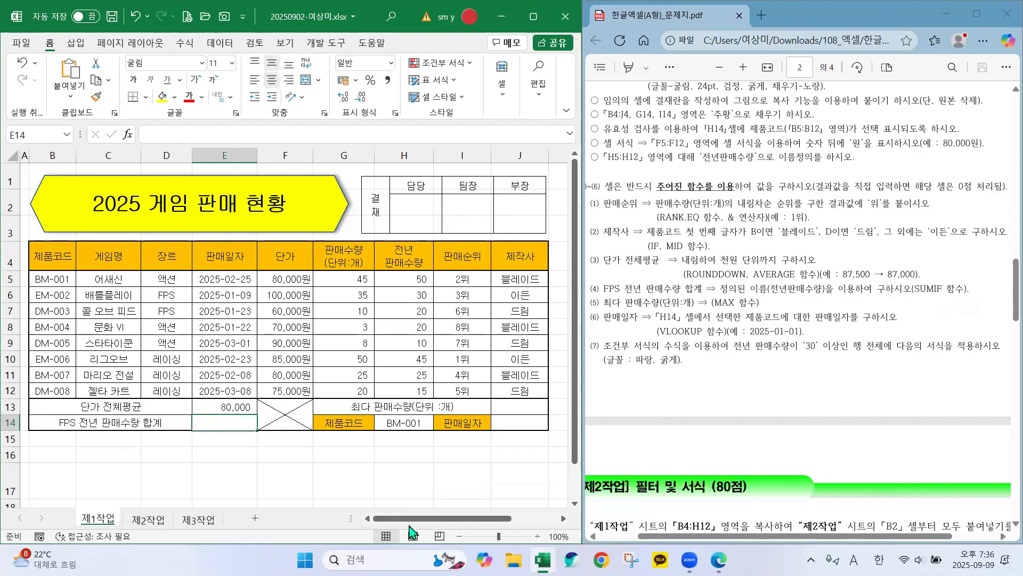
- Start a SUMIF formula in E14 for the FPS 전년 판매수량 합계 and open its function arguments
text(=)
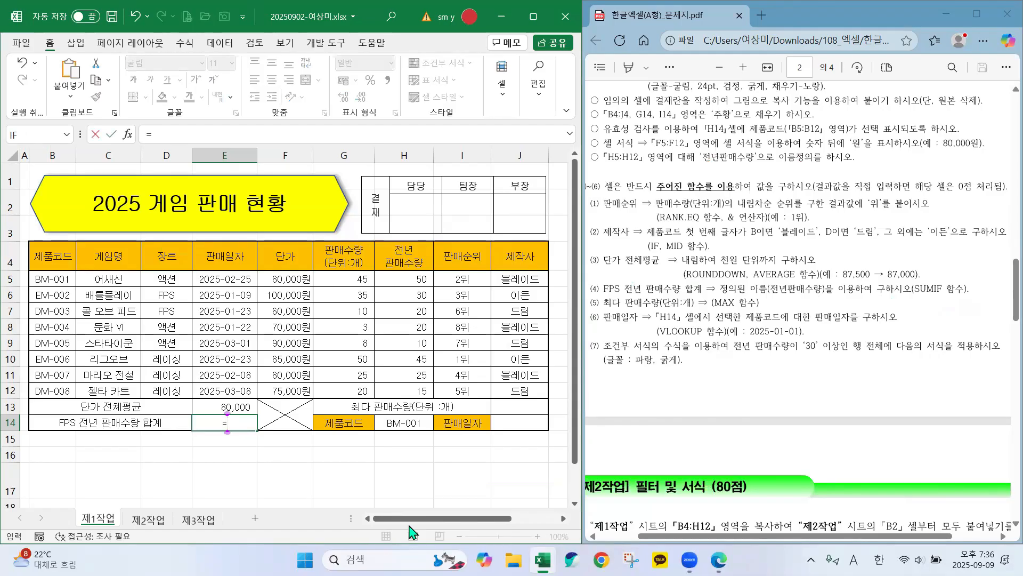
text(su)
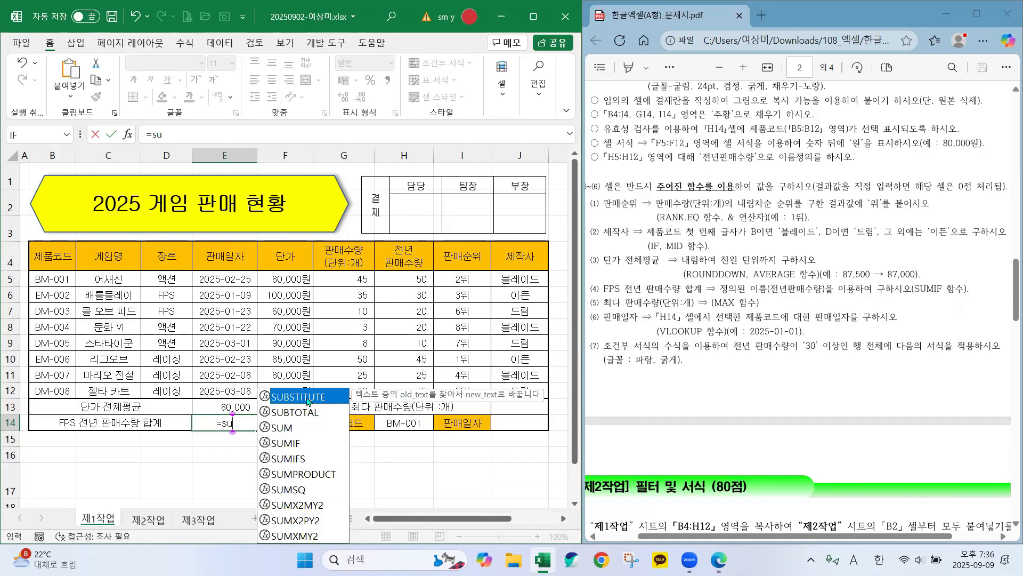
double_click(281, 444)
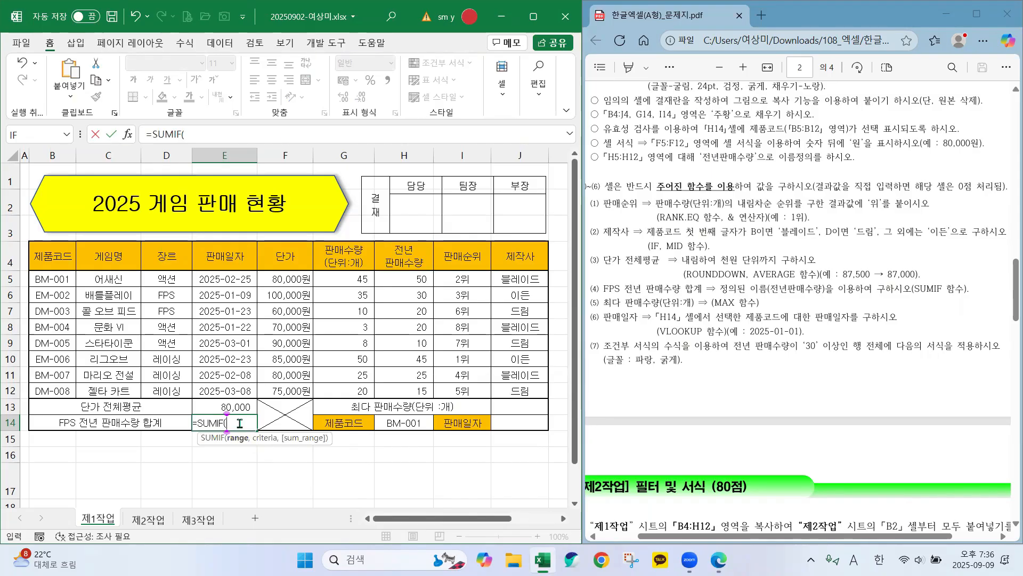
key(ctrl+2)
drag(232, 446, 292, 449)
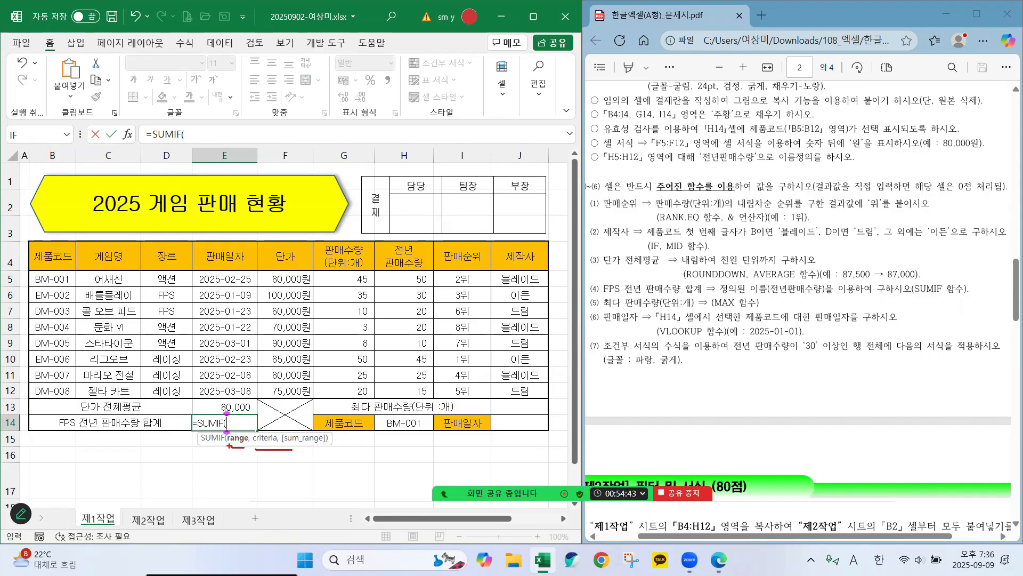
key(Escape)
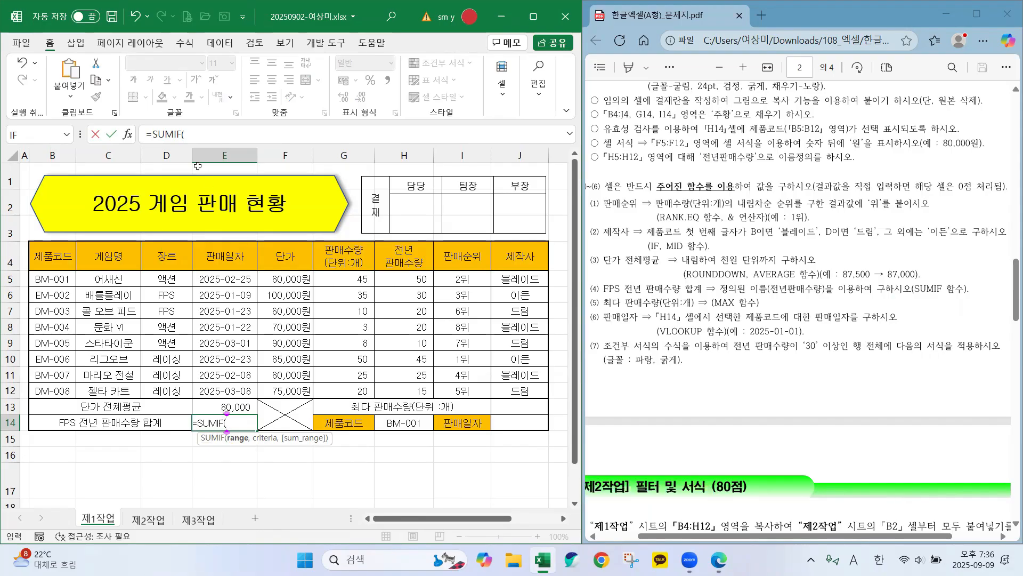
click(128, 134)
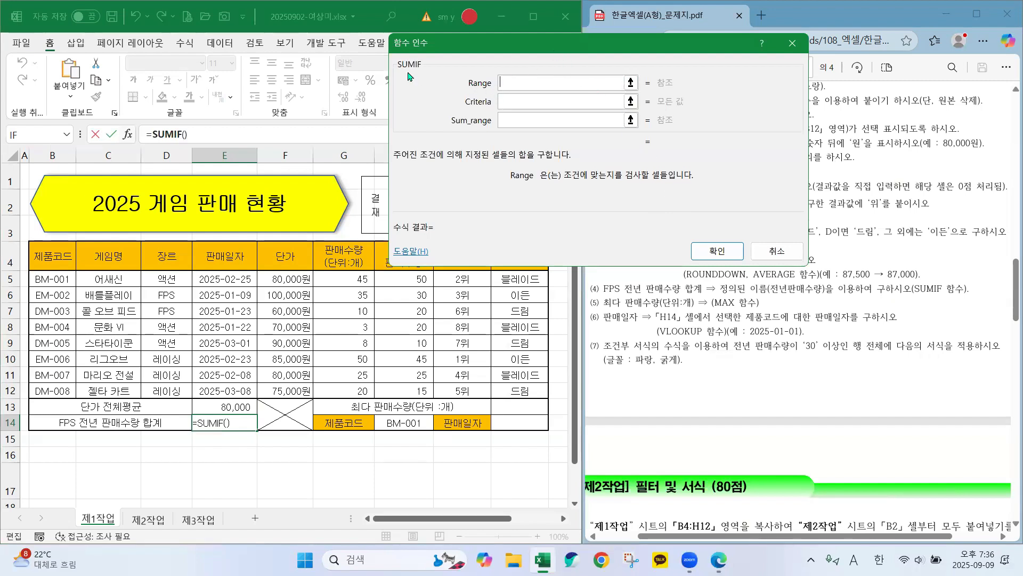
- Set SUMIF's Range argument to the 장르 values in D5:D12
click(503, 84)
drag(155, 279, 156, 390)
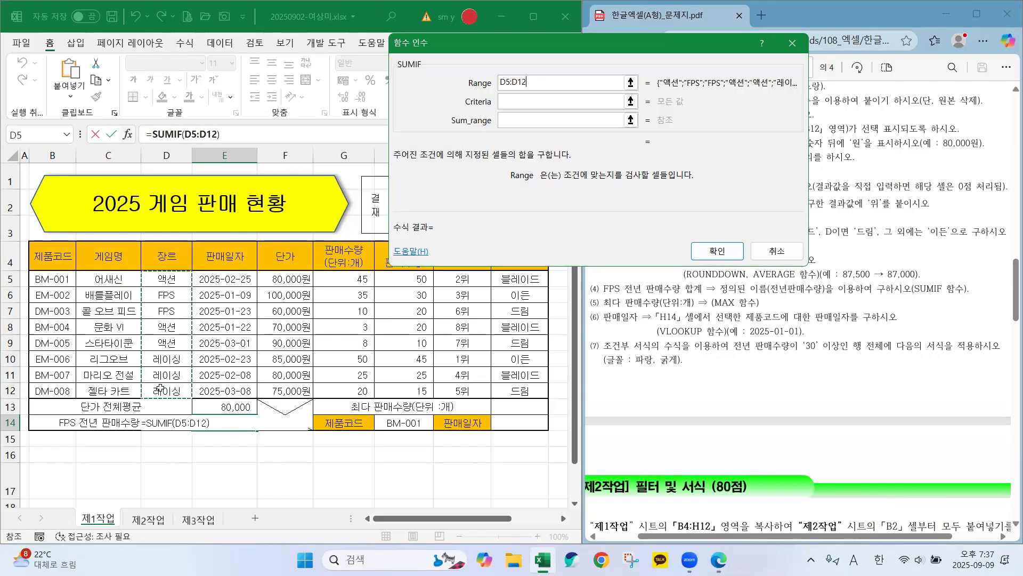
click(535, 83)
click(513, 101)
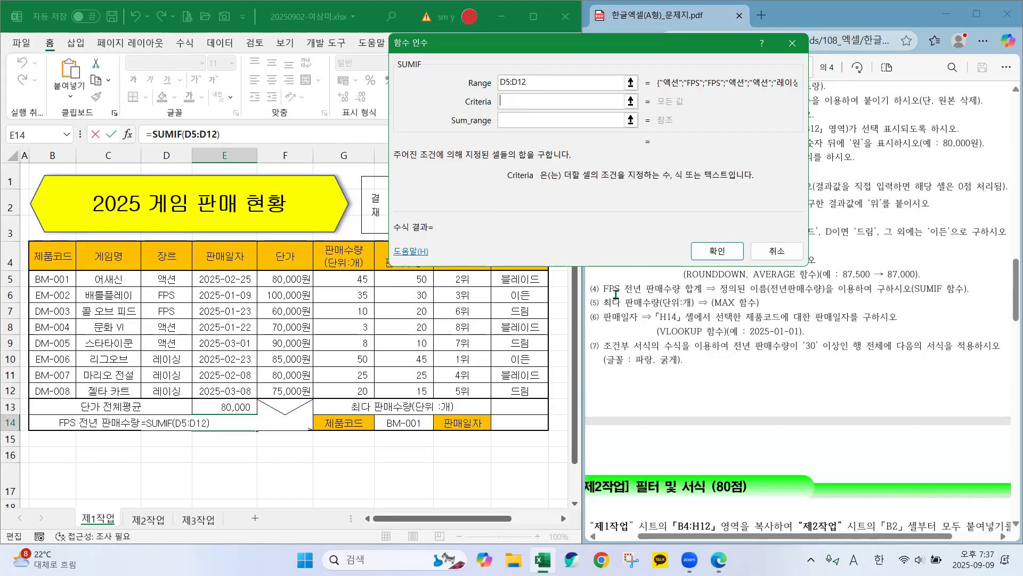
click(164, 296)
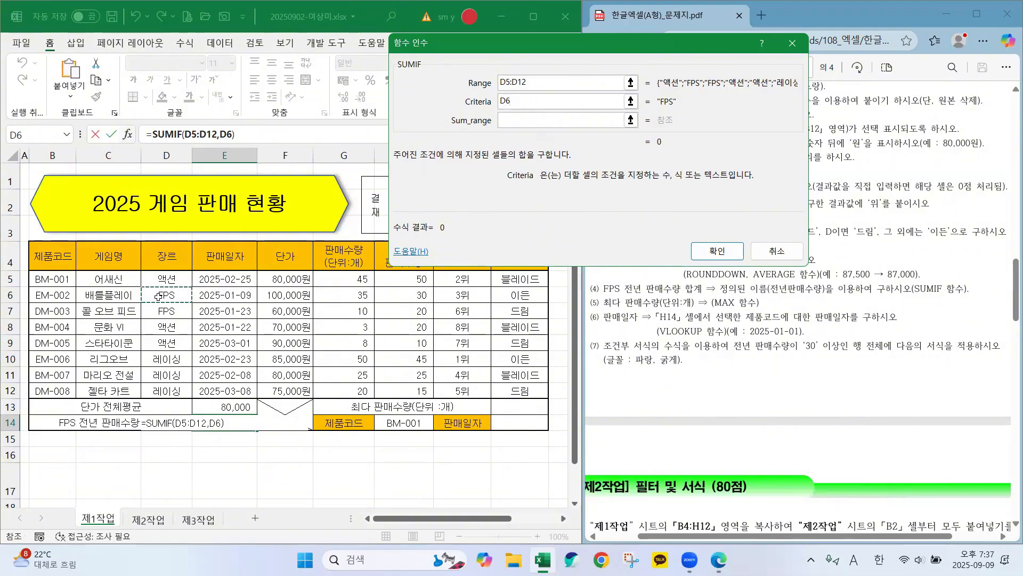
click(521, 100)
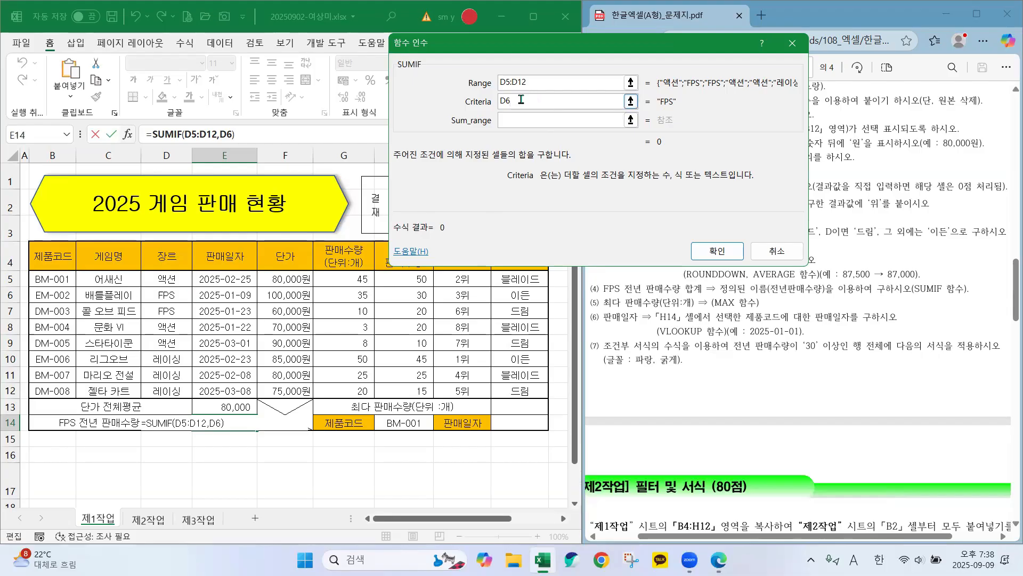
key(BackSpace)
key(BackSpace)
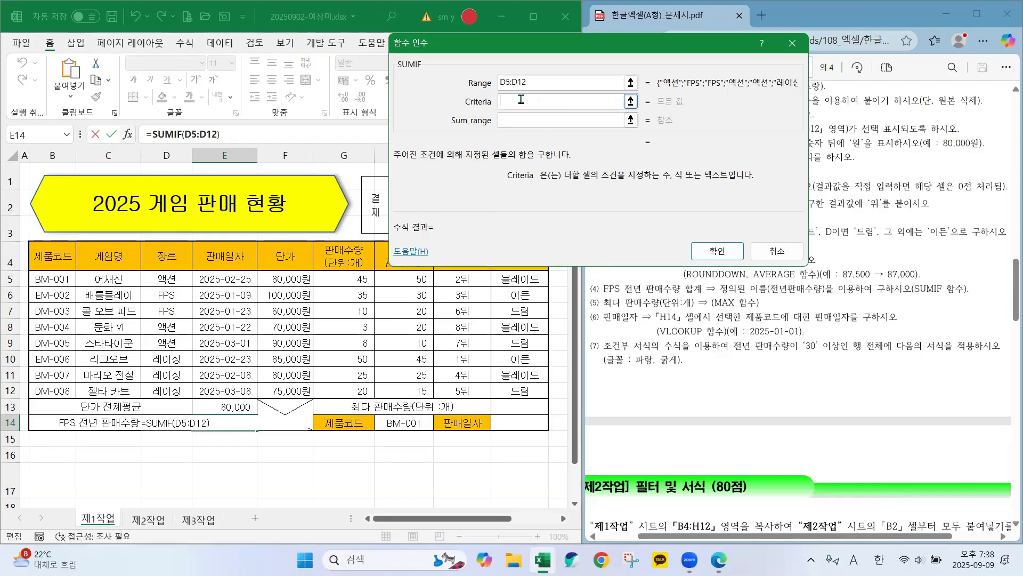
- Set SUMIF's Criteria to fps and its Sum_range to H5:H12 as the defined name 전년판매수량
text(fps)
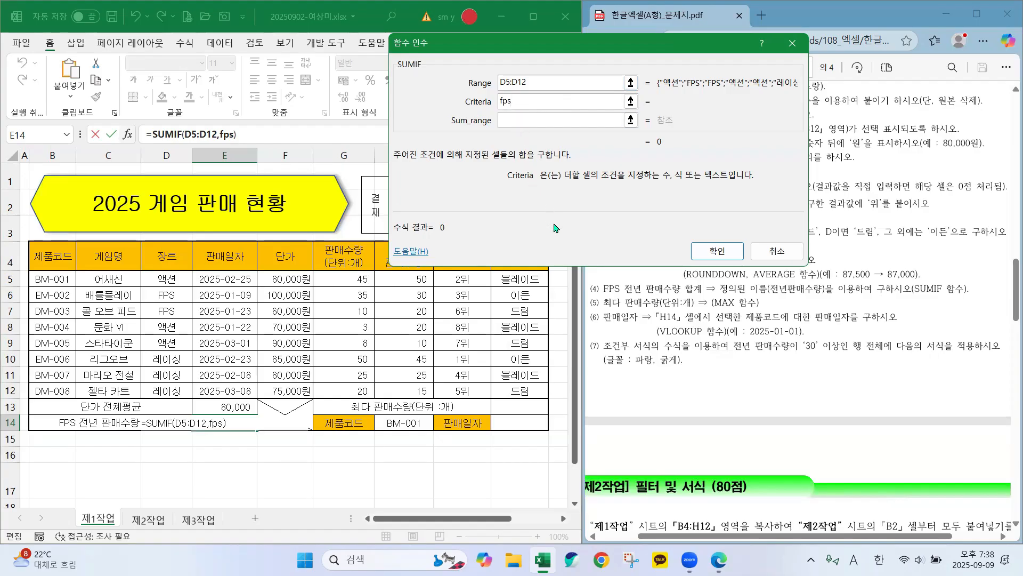
key(Tab)
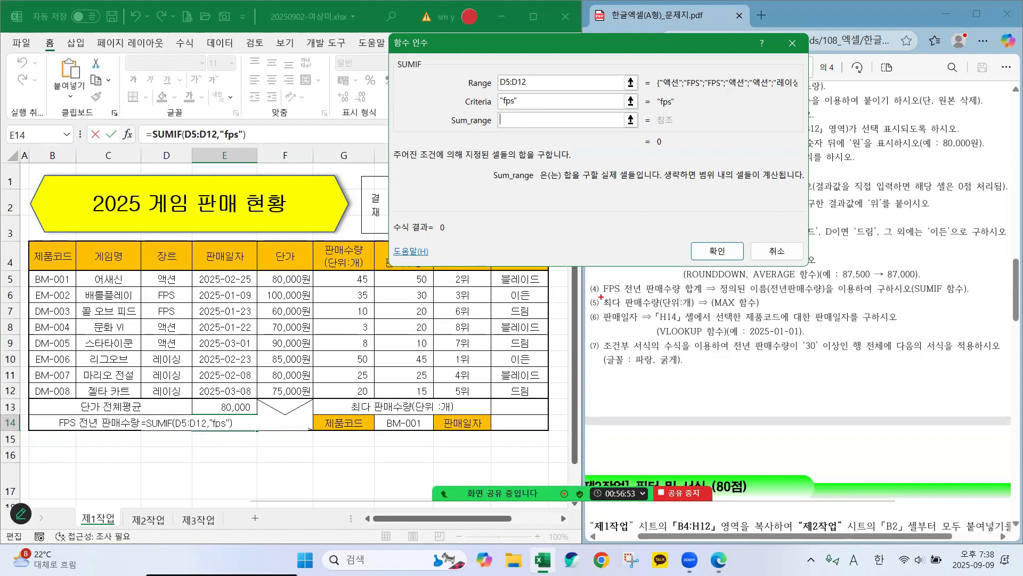
mouse_move(628, 295)
mouse_down()
mouse_move(688, 292)
mouse_move(630, 286)
mouse_move(678, 278)
mouse_up()
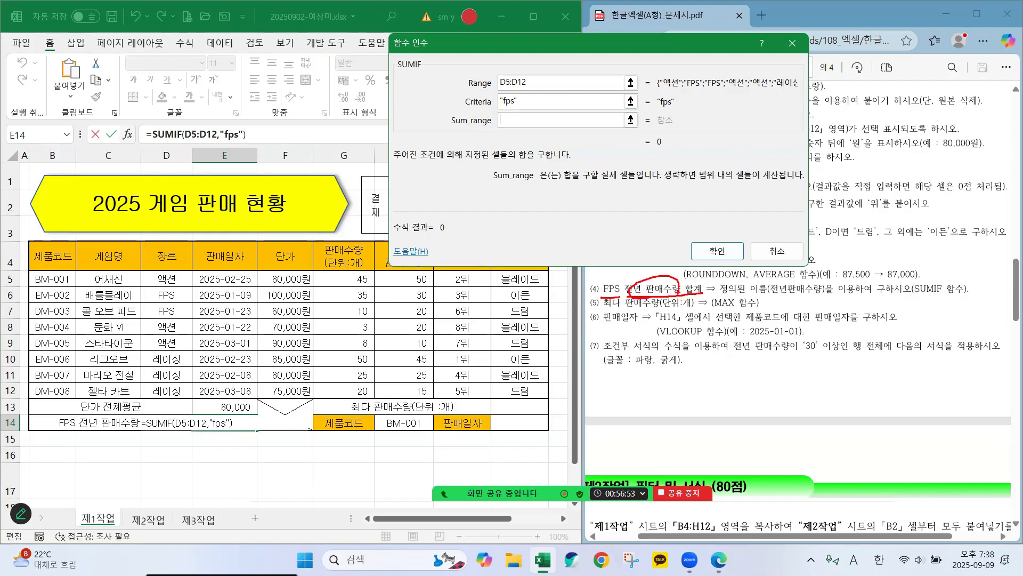
key(Escape)
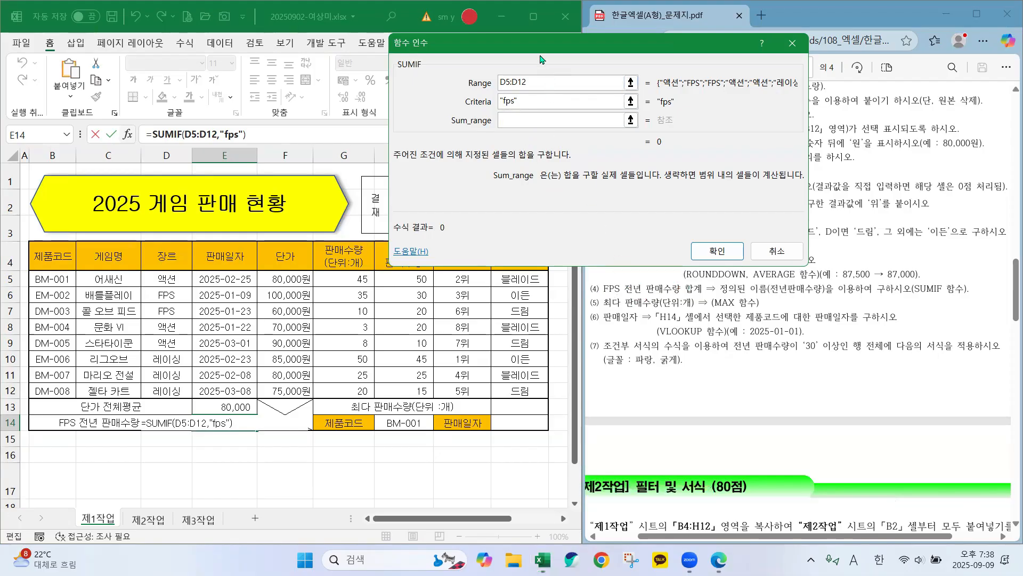
drag(535, 42, 585, 42)
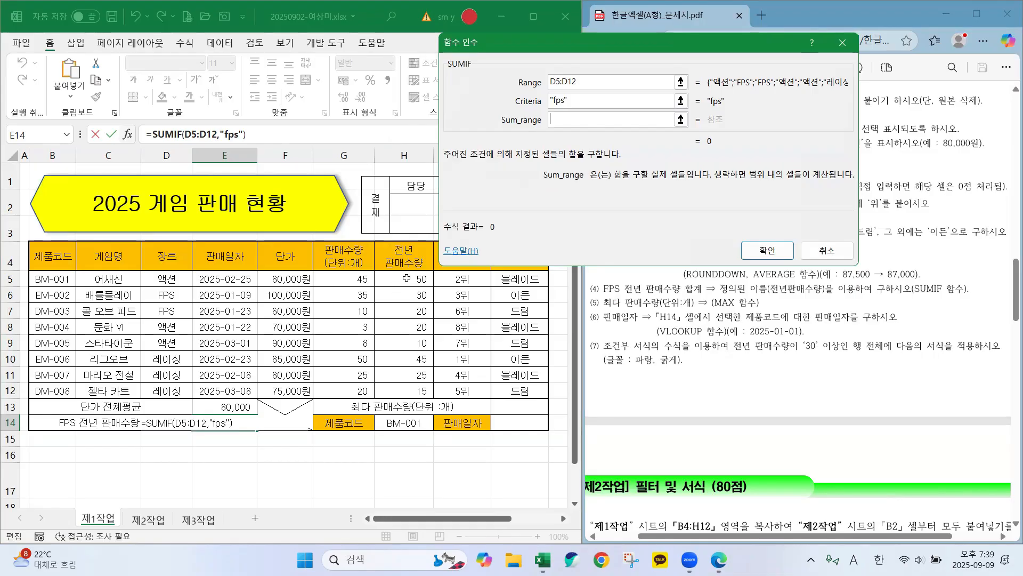
drag(406, 278, 416, 390)
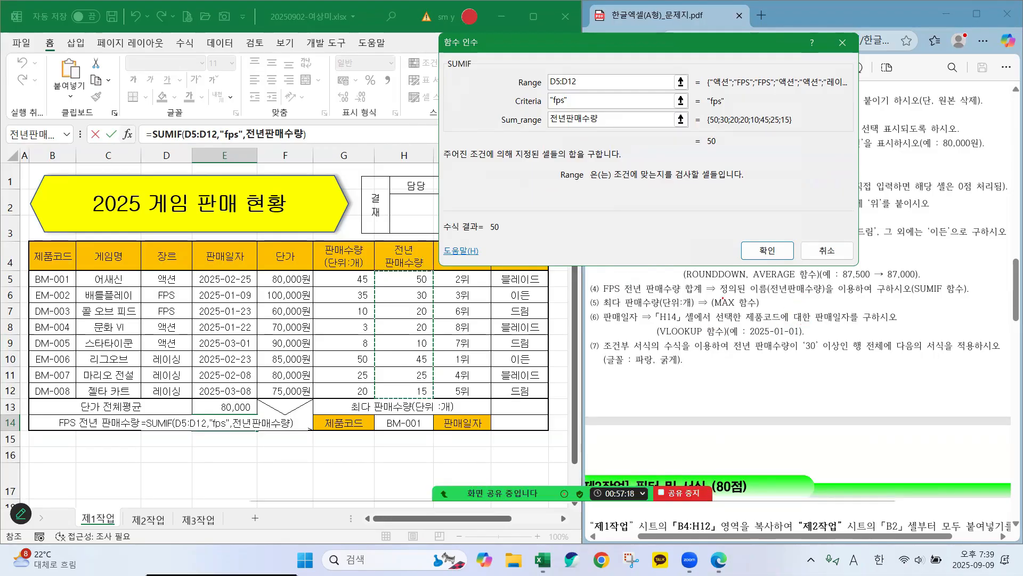
- Compare SUMIF's Sum_range and Range arguments with the defined-name requirement in exam item (4)
mouse_move(723, 299)
mouse_down()
mouse_move(811, 293)
mouse_move(714, 288)
mouse_move(766, 293)
mouse_up()
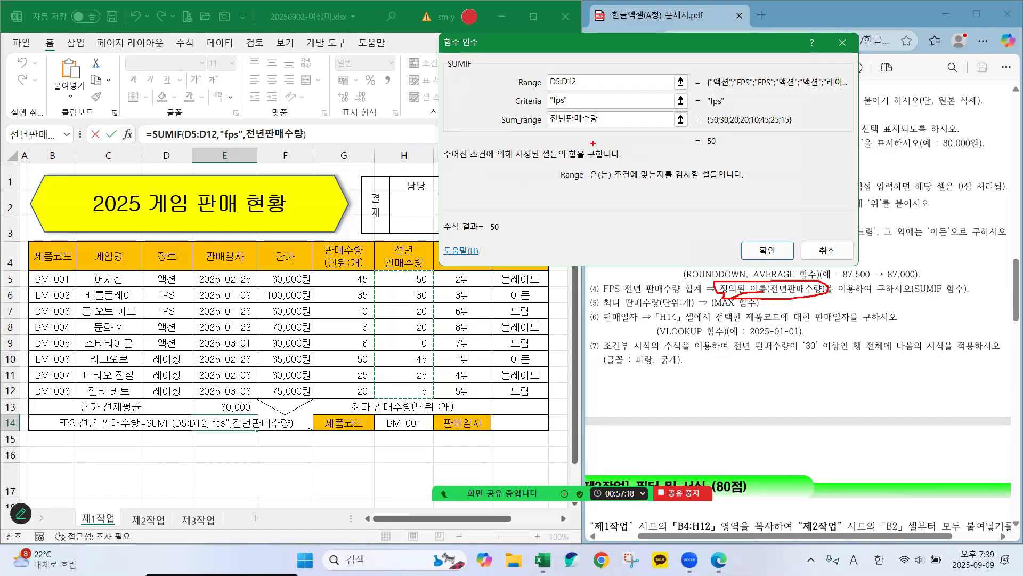
mouse_move(547, 129)
mouse_down()
mouse_move(608, 117)
mouse_move(561, 107)
mouse_move(543, 127)
mouse_up()
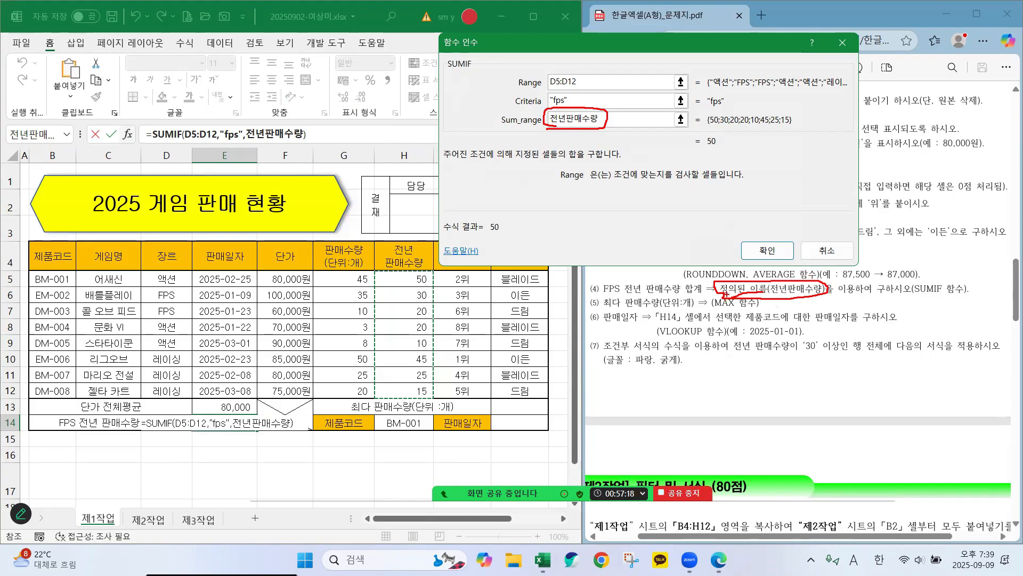
drag(725, 295, 785, 294)
mouse_move(534, 125)
mouse_down()
mouse_move(613, 110)
mouse_move(582, 131)
mouse_up()
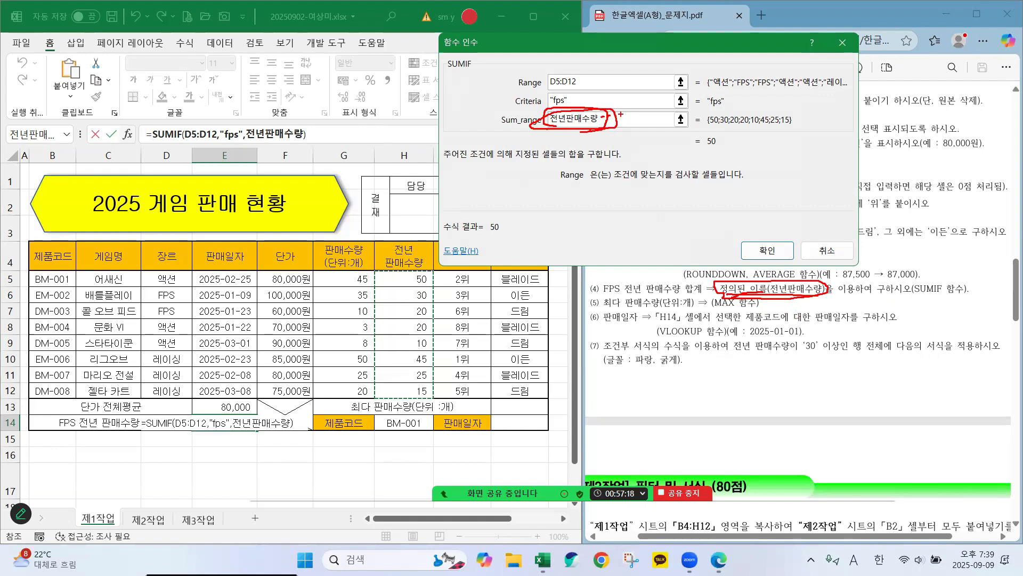
drag(601, 112, 642, 103)
mouse_move(586, 81)
mouse_down()
mouse_move(559, 93)
mouse_move(580, 75)
mouse_up()
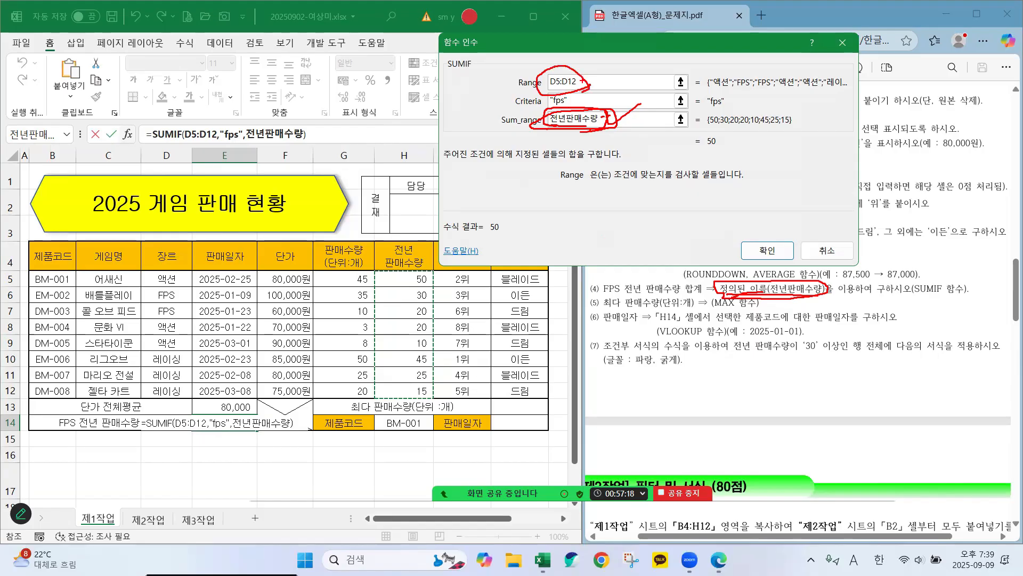
drag(583, 81, 583, 88)
- Confirm the SUMIF formula in E14 and right-align its result
click(555, 121)
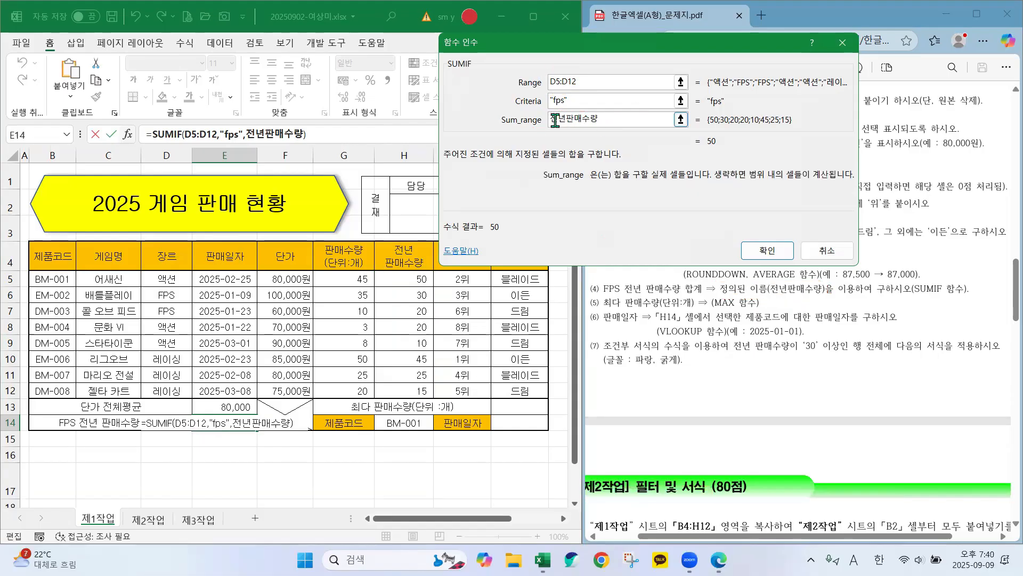
drag(604, 119, 533, 123)
click(766, 251)
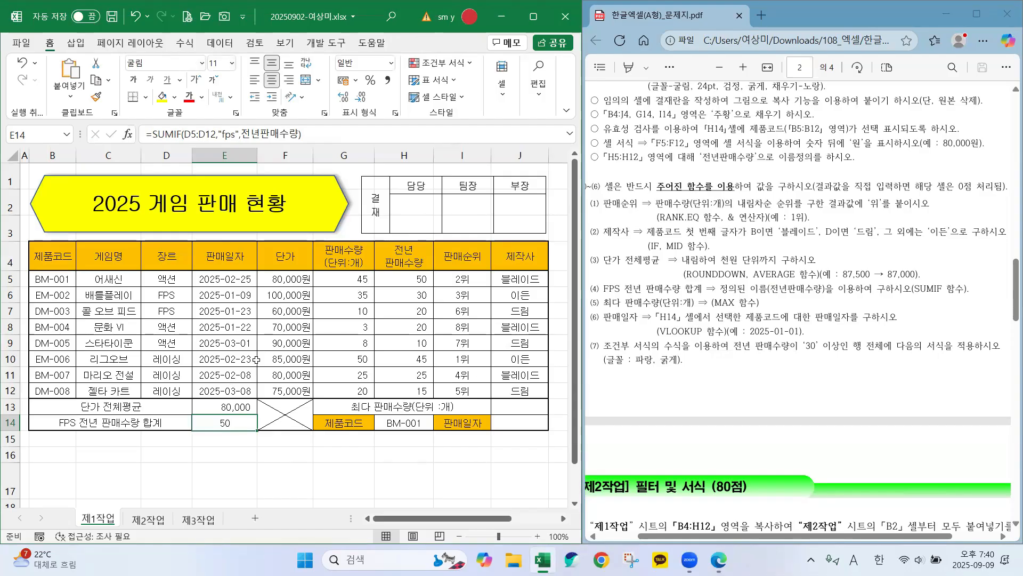
click(288, 80)
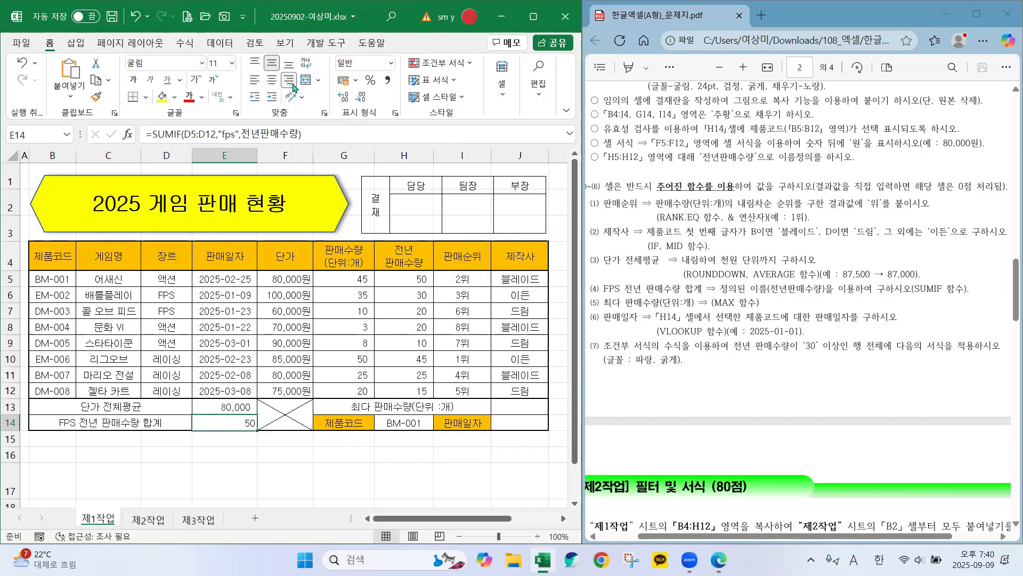
- Apply the comma style to the FPS 전년 판매수량 합계 result in E14 and check it against E13
click(385, 84)
click(230, 410)
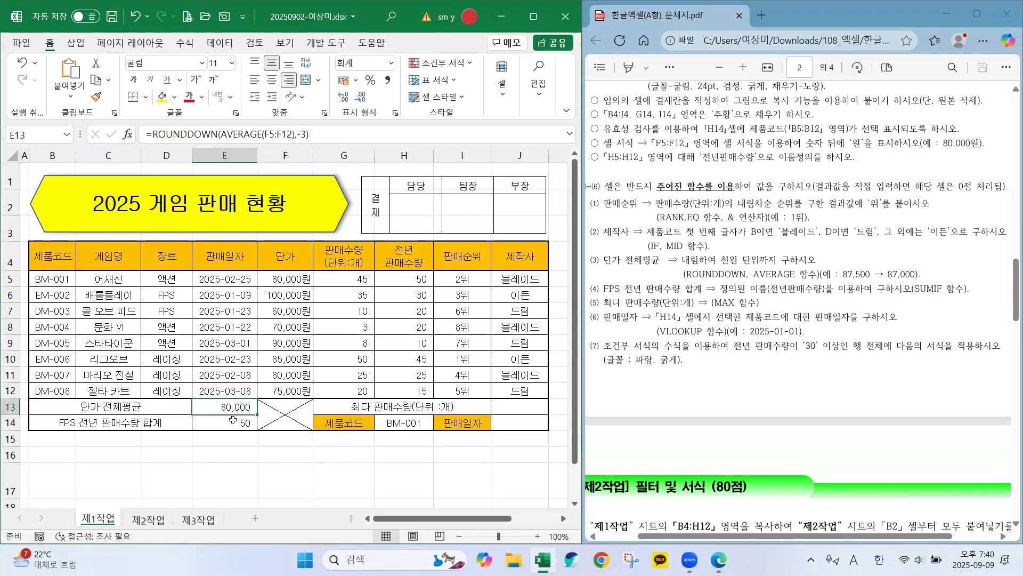
click(233, 421)
click(237, 409)
click(240, 420)
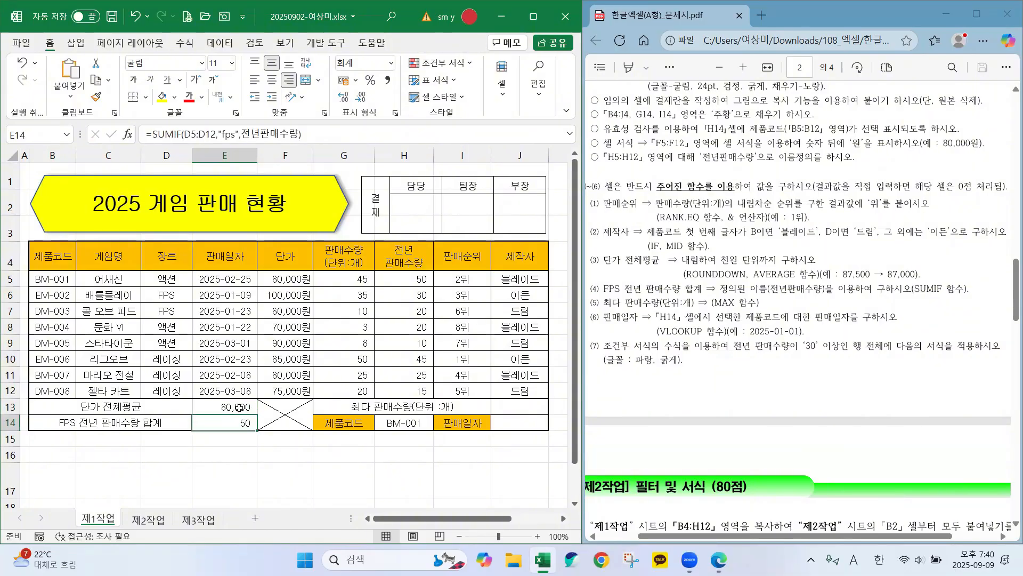
click(239, 406)
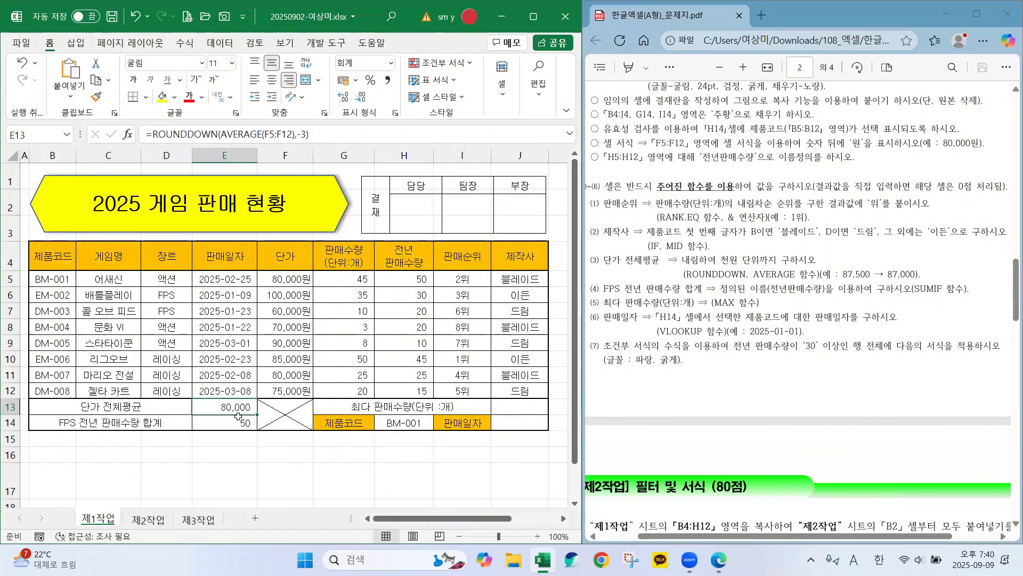
click(239, 419)
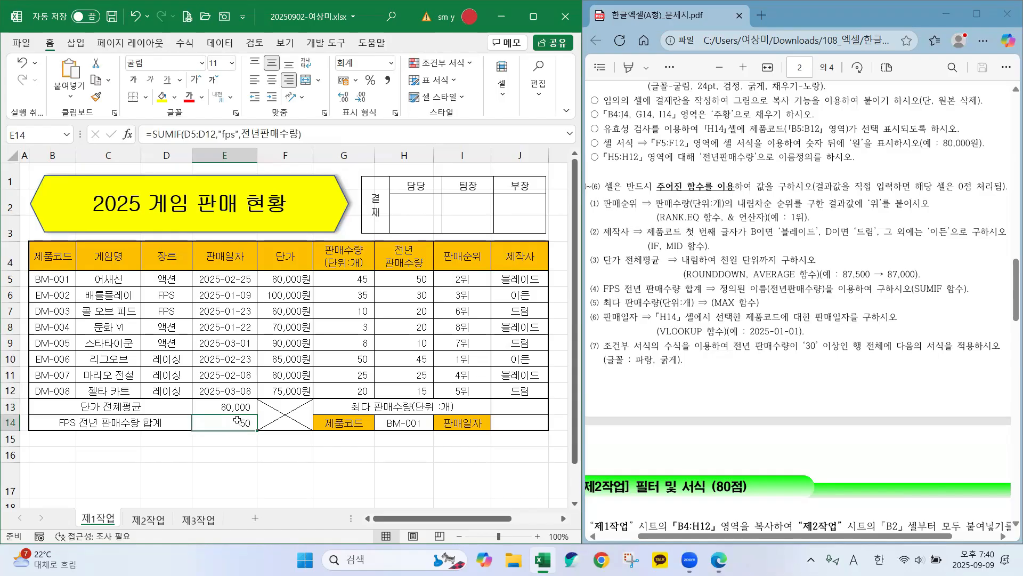
click(230, 408)
click(237, 426)
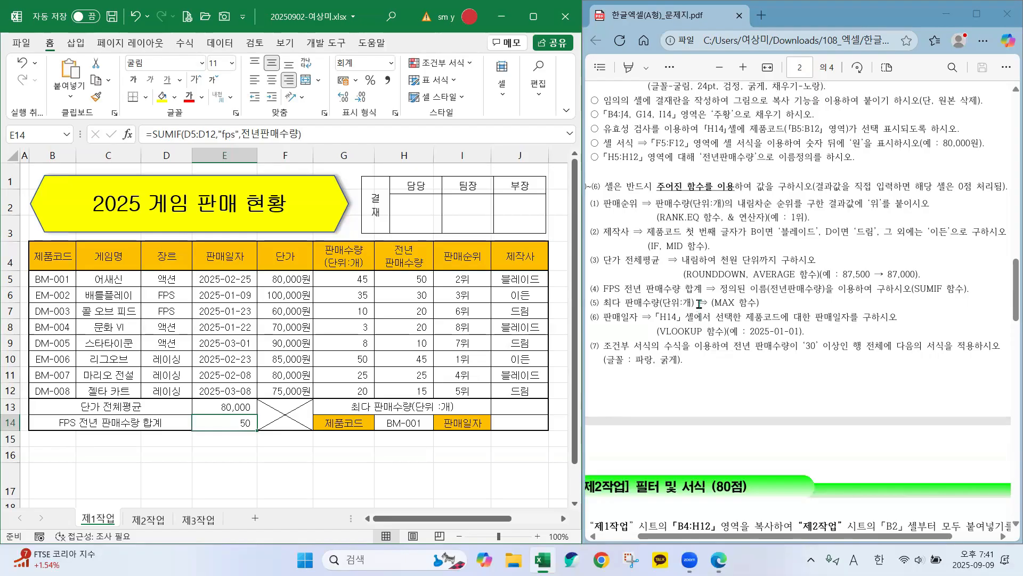
- Calculate the 최다 판매수량(단위:개) in J13 with =MAX(G5:G12), following exam item (5)
click(617, 288)
click(614, 302)
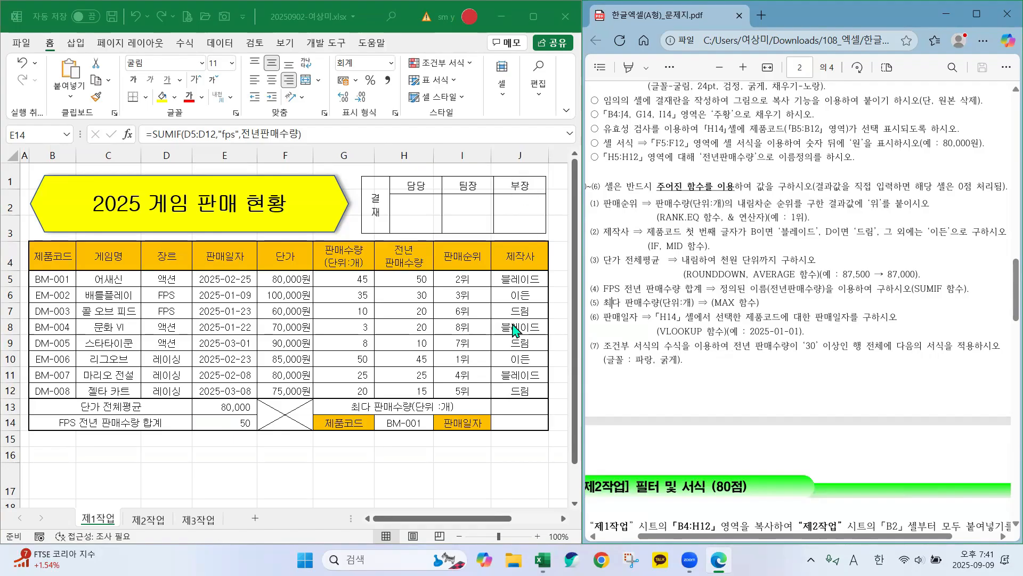
click(516, 405)
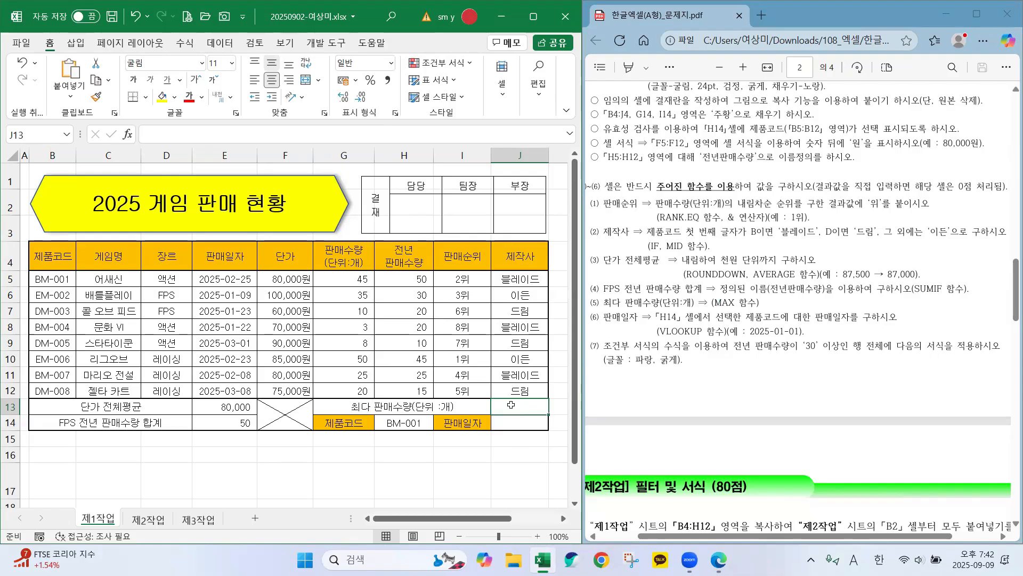
text(=ma)
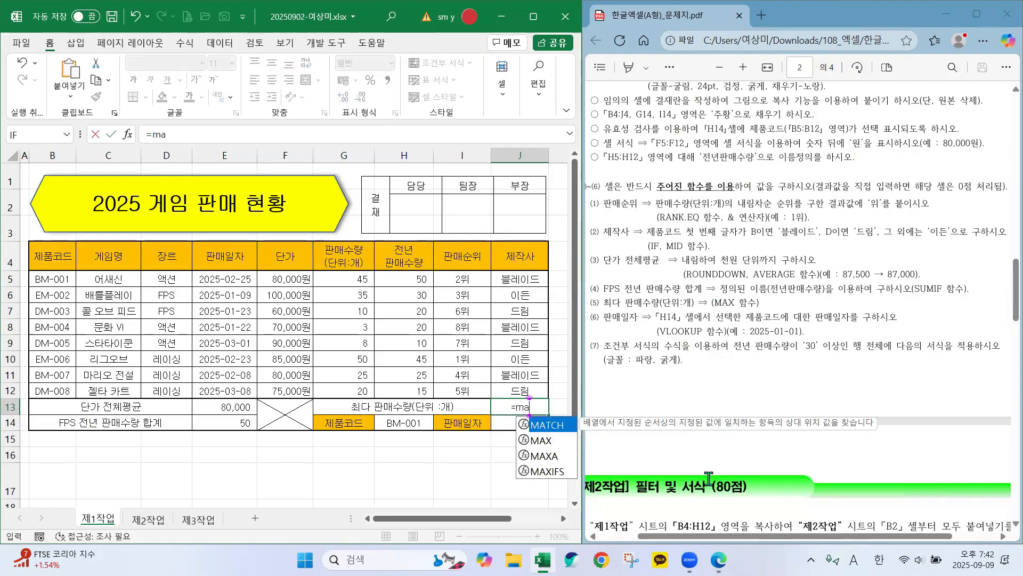
double_click(543, 442)
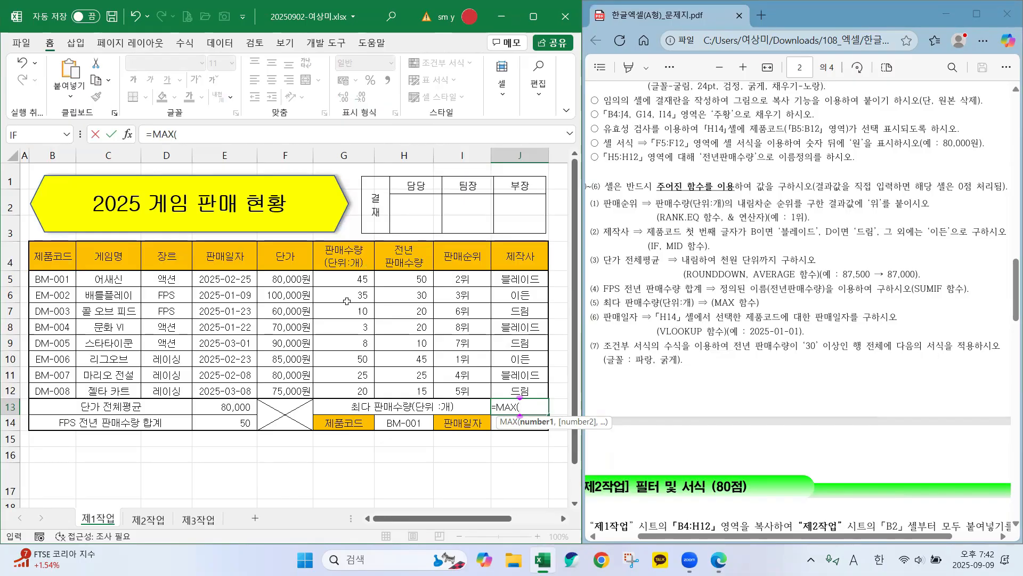
drag(343, 279, 344, 390)
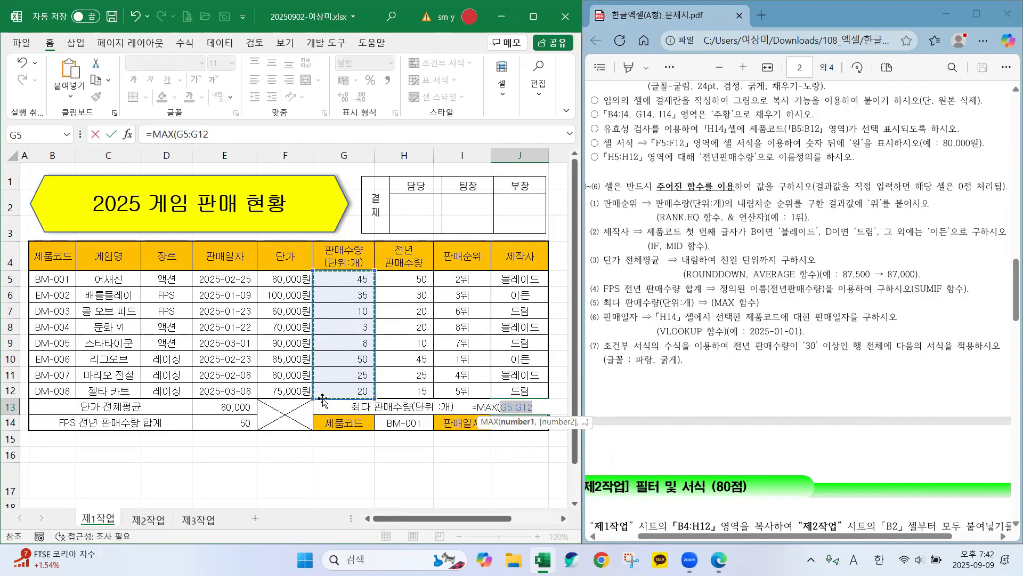
key(Return)
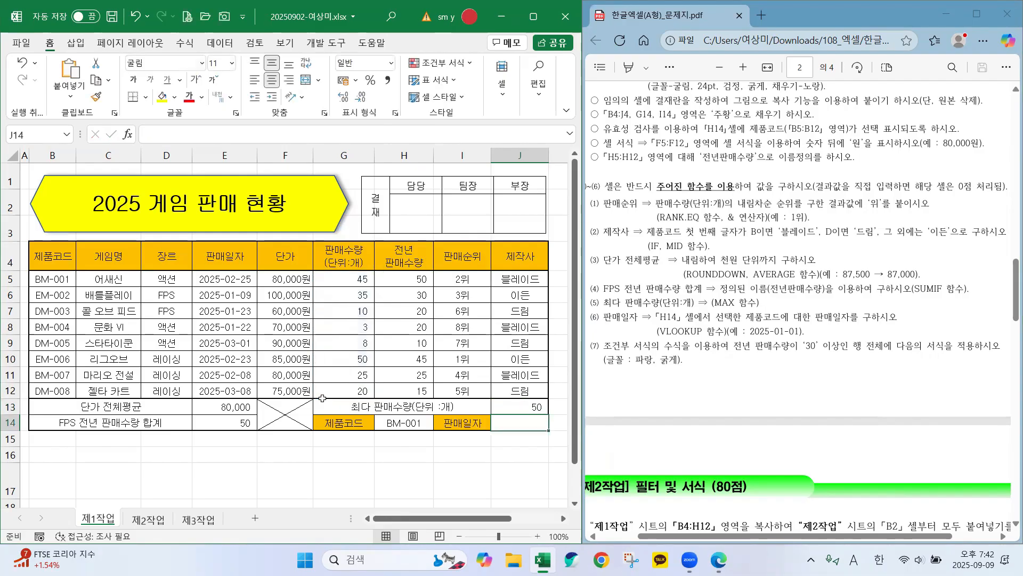
click(521, 407)
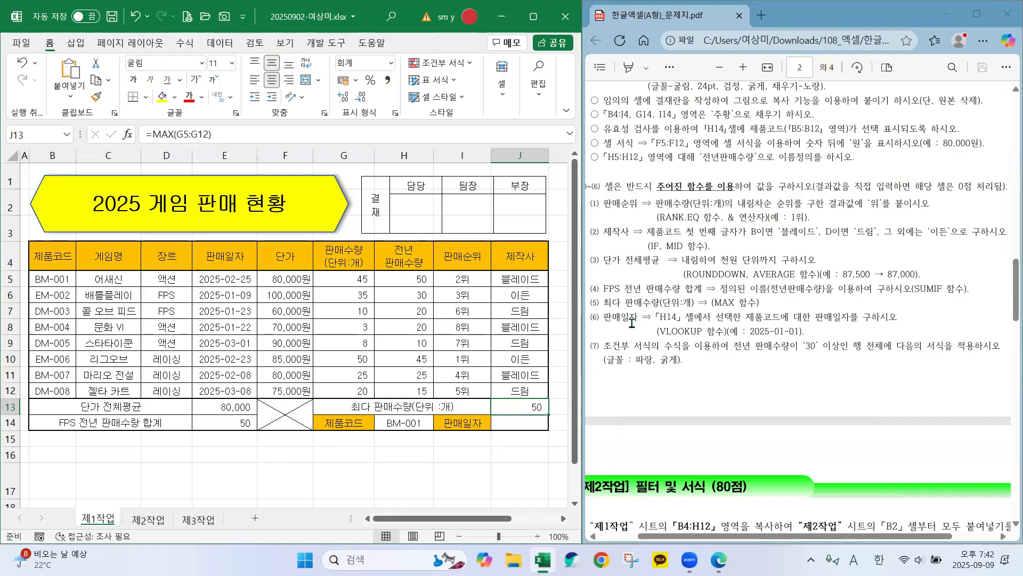
- Start a VLOOKUP formula in J14 for the 판매일자 required by exam item (6)
click(631, 322)
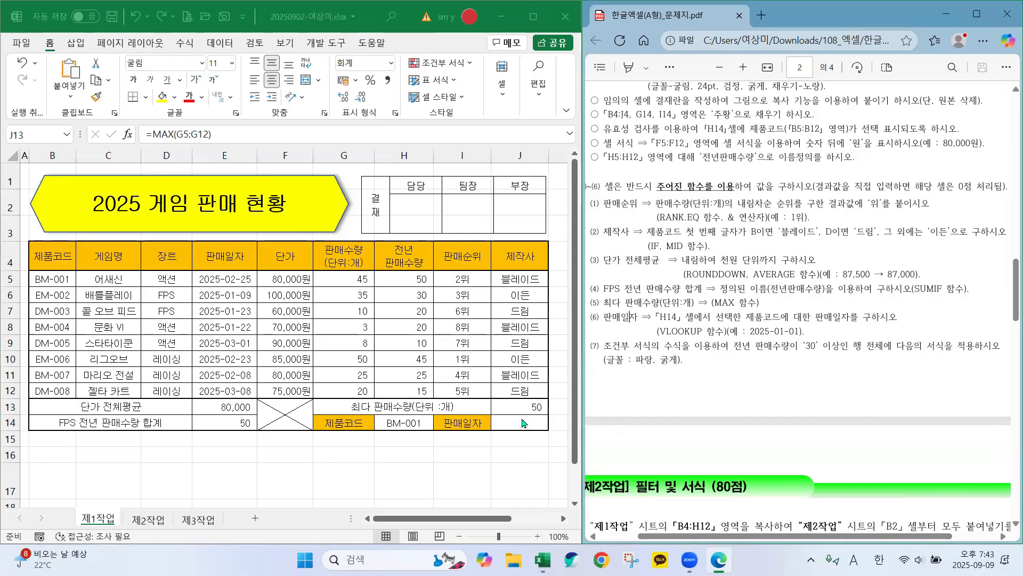
click(520, 421)
click(520, 421)
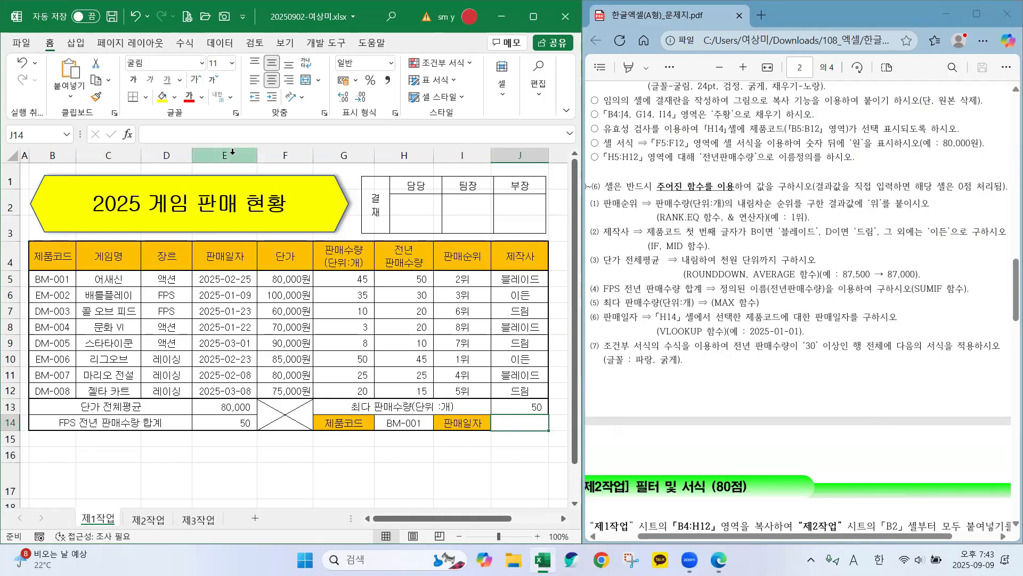
click(155, 133)
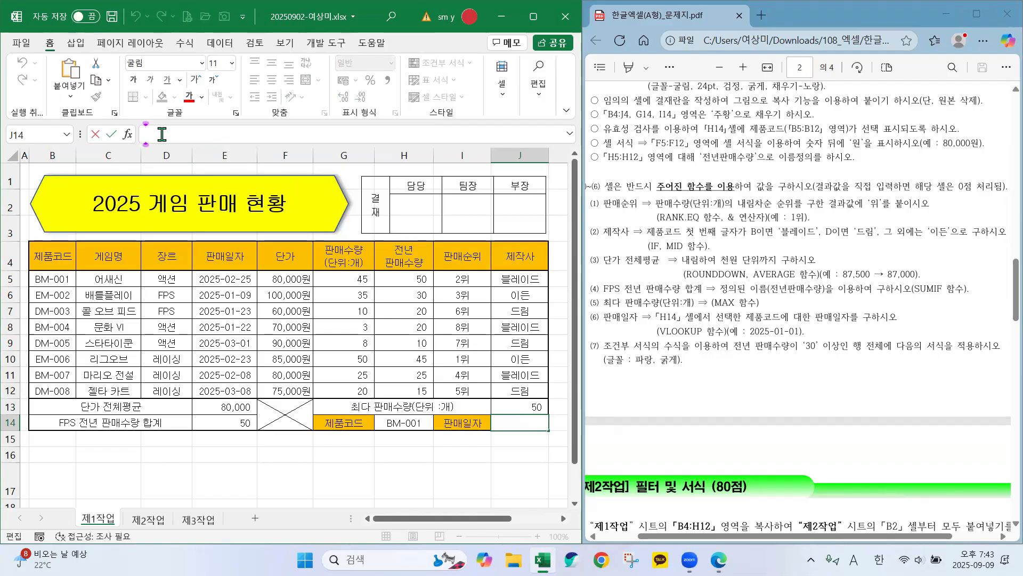
text(=)
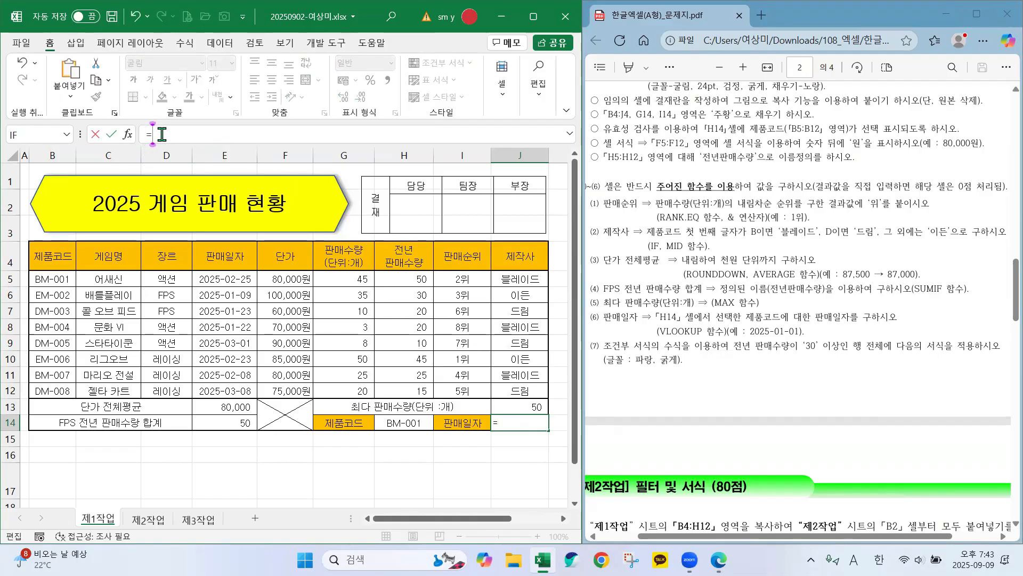
text(vl)
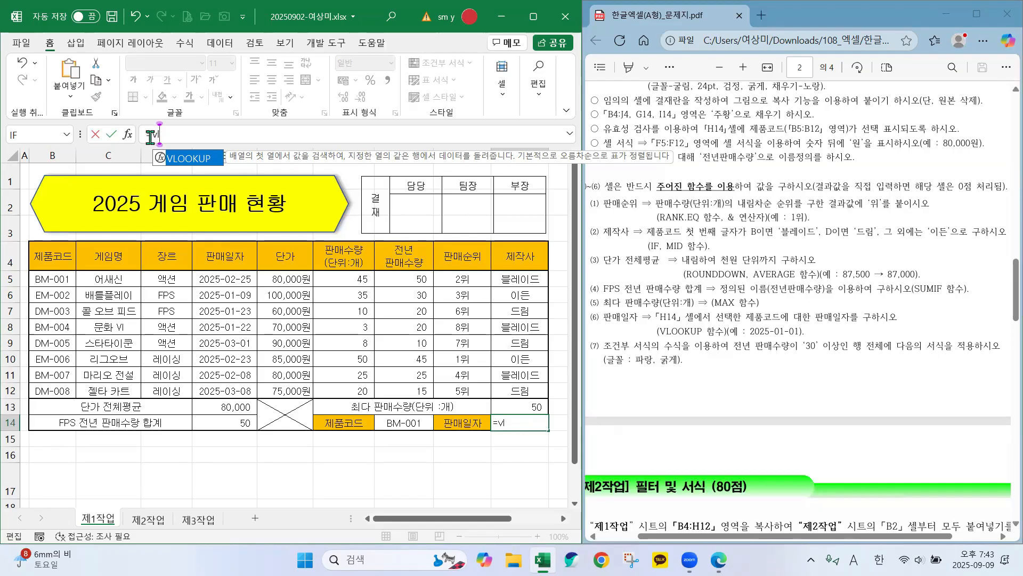
double_click(192, 165)
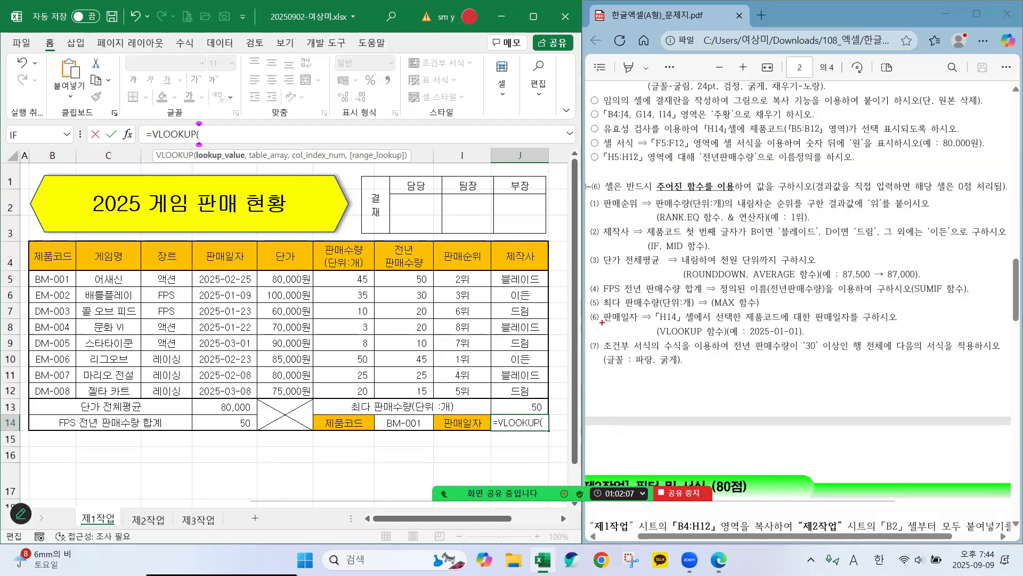
- Examine exam item (6) against the 제품코드 in H14 and the 판매일자 cell, including the required date format
mouse_move(599, 324)
mouse_down()
mouse_move(635, 326)
mouse_move(643, 316)
mouse_move(589, 309)
mouse_move(605, 327)
mouse_up()
mouse_move(486, 440)
mouse_down()
mouse_move(447, 418)
mouse_move(479, 415)
mouse_move(477, 438)
mouse_move(462, 440)
mouse_move(540, 438)
mouse_up()
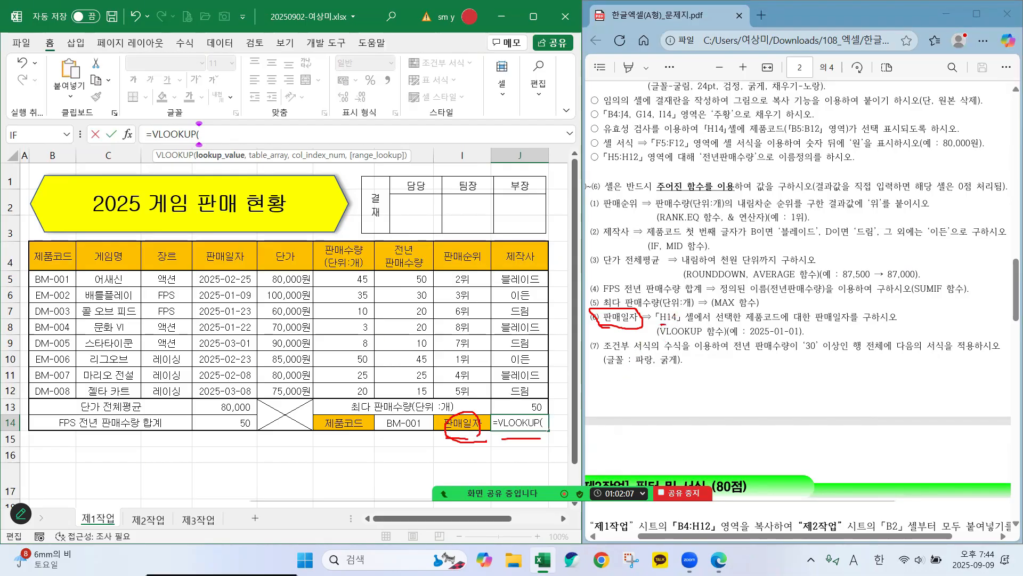
mouse_move(681, 325)
mouse_down()
mouse_move(834, 323)
mouse_move(826, 338)
mouse_move(858, 309)
mouse_move(824, 317)
mouse_move(910, 331)
mouse_up()
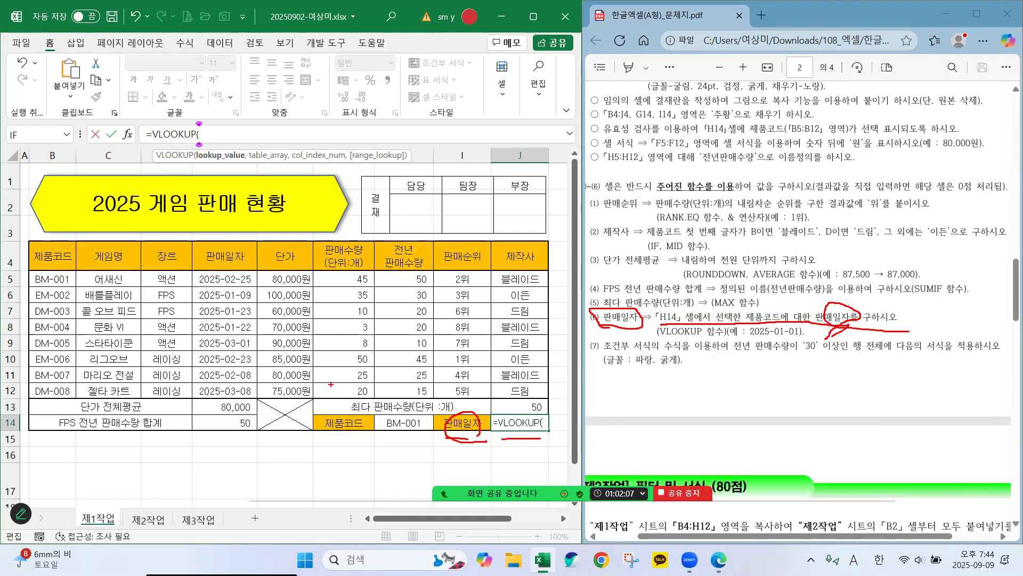
mouse_move(352, 436)
mouse_down()
mouse_move(341, 423)
mouse_move(426, 430)
mouse_move(414, 440)
mouse_up()
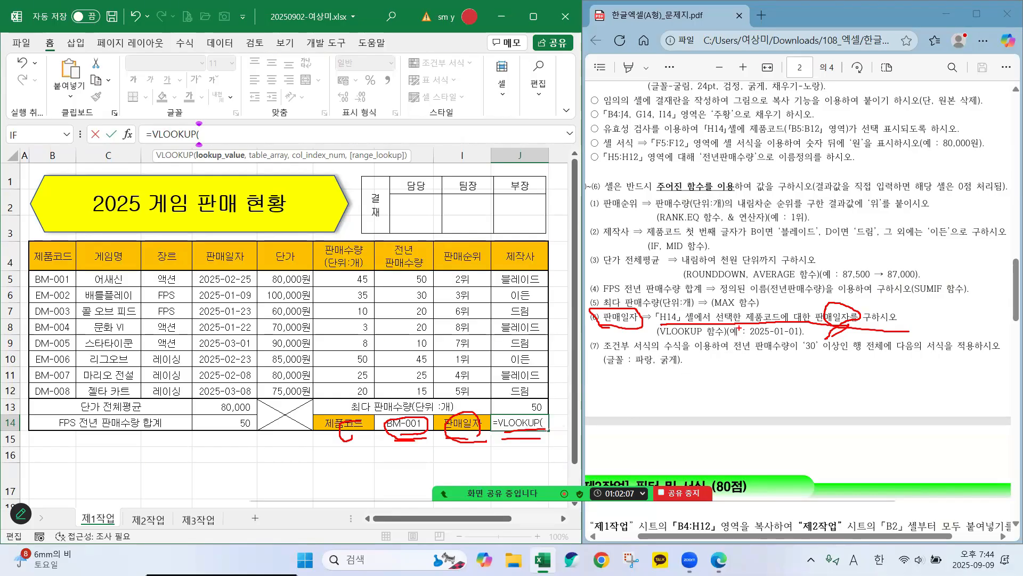
drag(732, 336, 806, 337)
drag(736, 342, 815, 342)
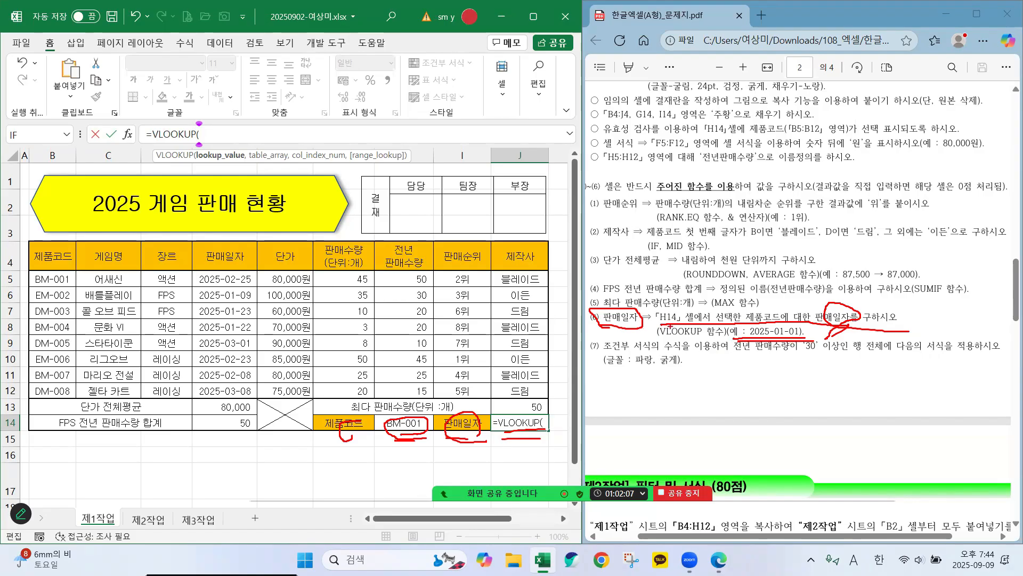
mouse_move(658, 323)
mouse_down()
mouse_move(651, 313)
mouse_move(680, 306)
mouse_move(684, 318)
mouse_up()
key(Escape)
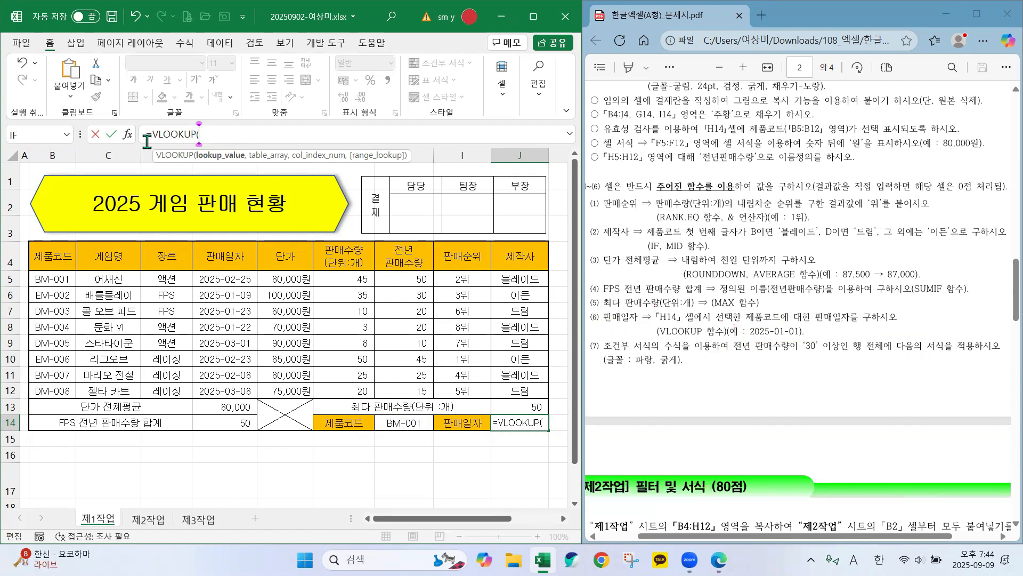
- Open the function arguments for VLOOKUP and set Lookup_value to the selected 제품코드 in H14
click(128, 134)
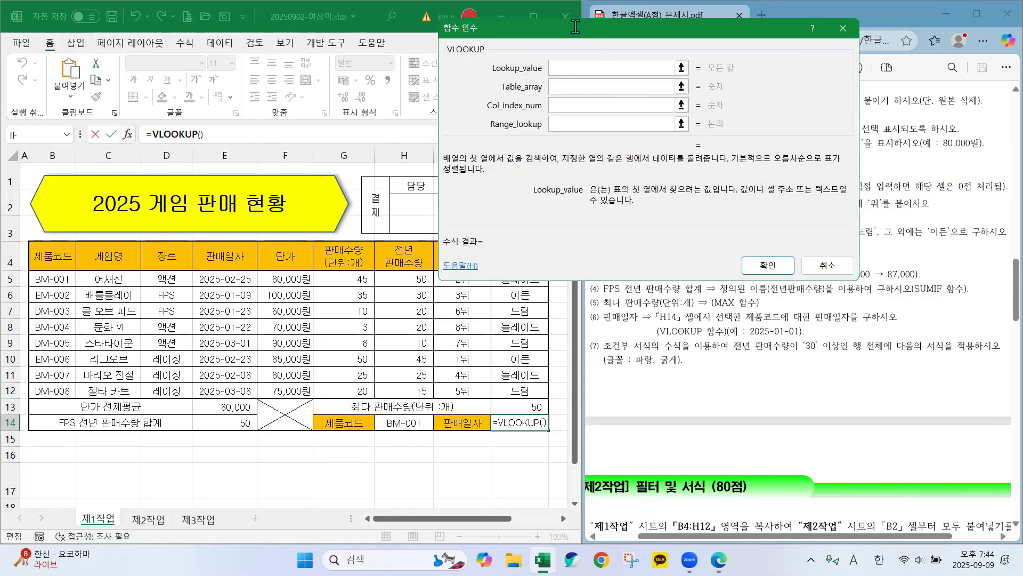
drag(575, 27, 588, 50)
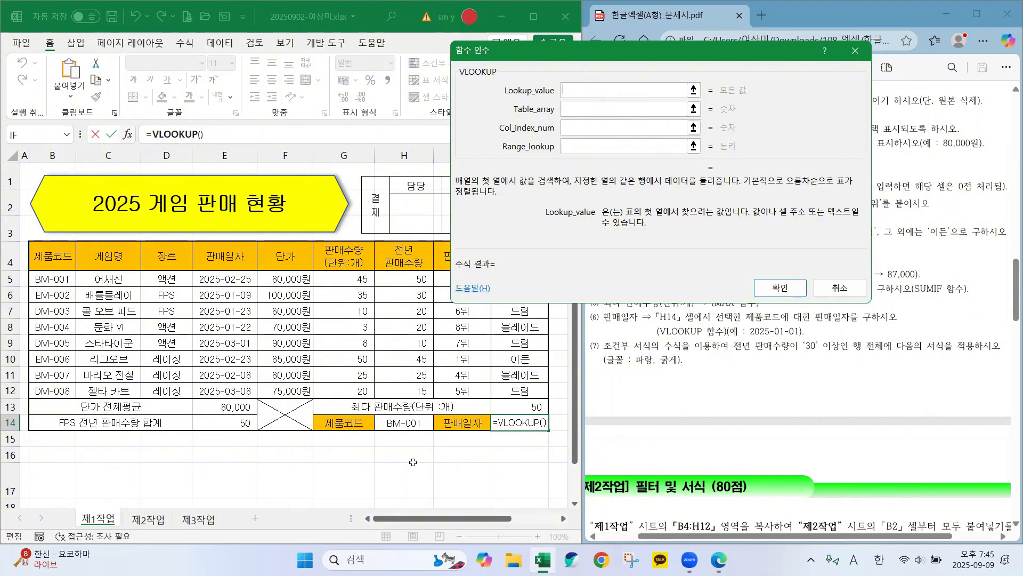
click(406, 423)
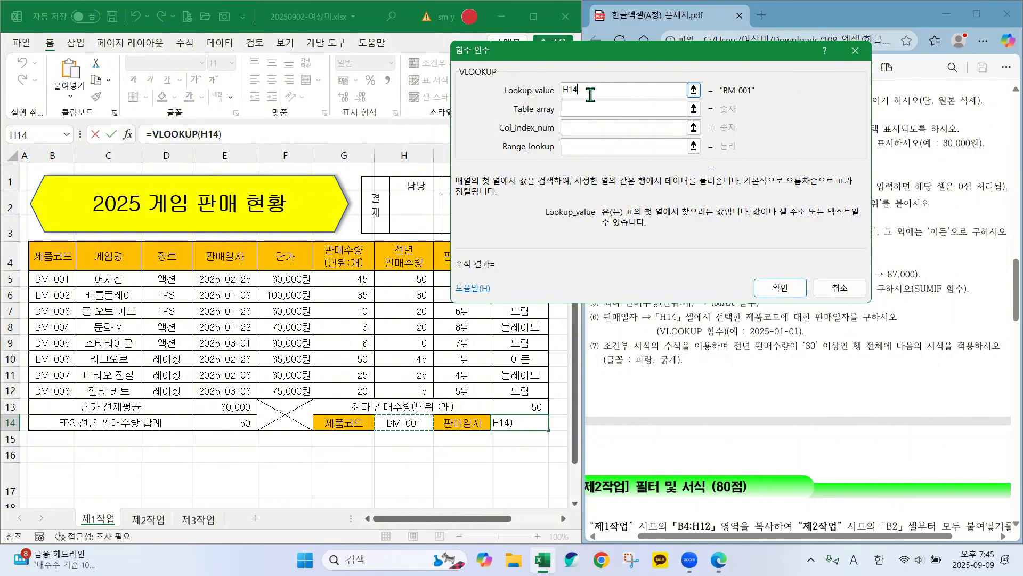
- Go to VLOOKUP's Table_array argument and examine the 제품코드 and 판매일자 labels in row 14 to determine the range
click(561, 119)
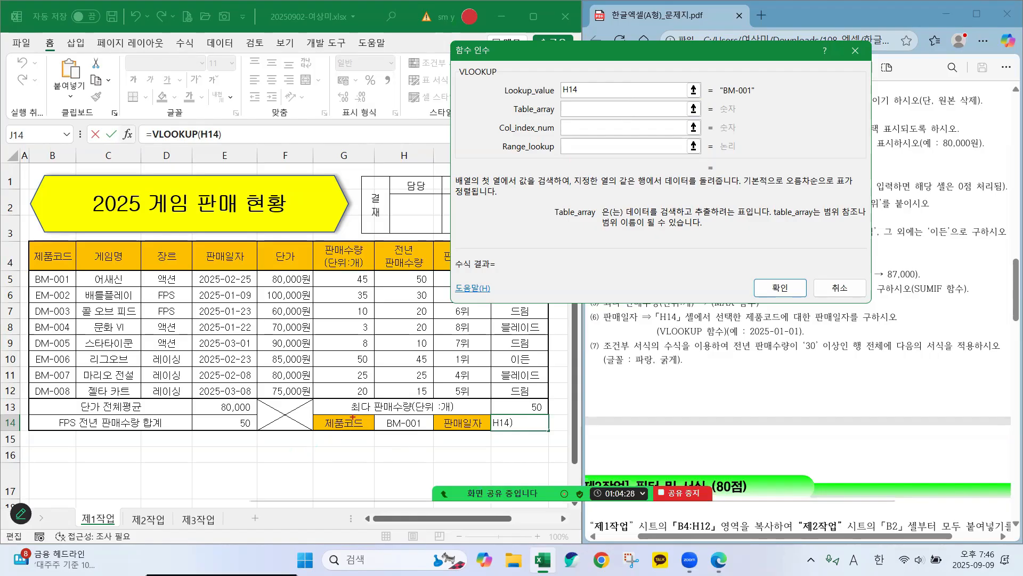
drag(338, 419, 354, 402)
mouse_move(464, 403)
mouse_down()
mouse_move(470, 425)
mouse_move(495, 401)
mouse_up()
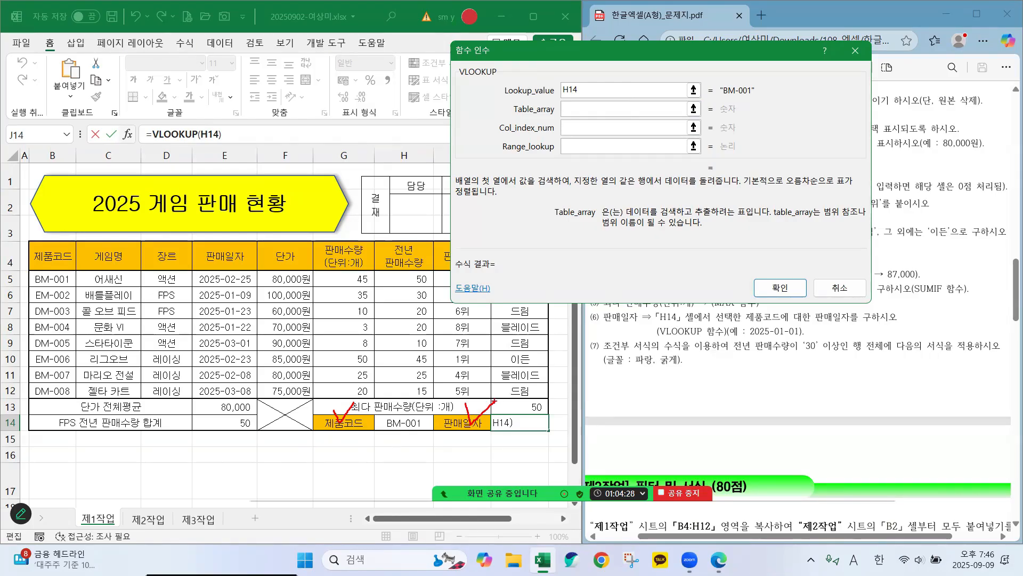
mouse_move(366, 438)
mouse_down()
mouse_move(343, 447)
mouse_move(325, 421)
mouse_move(365, 413)
mouse_up()
mouse_move(478, 443)
mouse_down()
mouse_move(450, 417)
mouse_move(489, 434)
mouse_up()
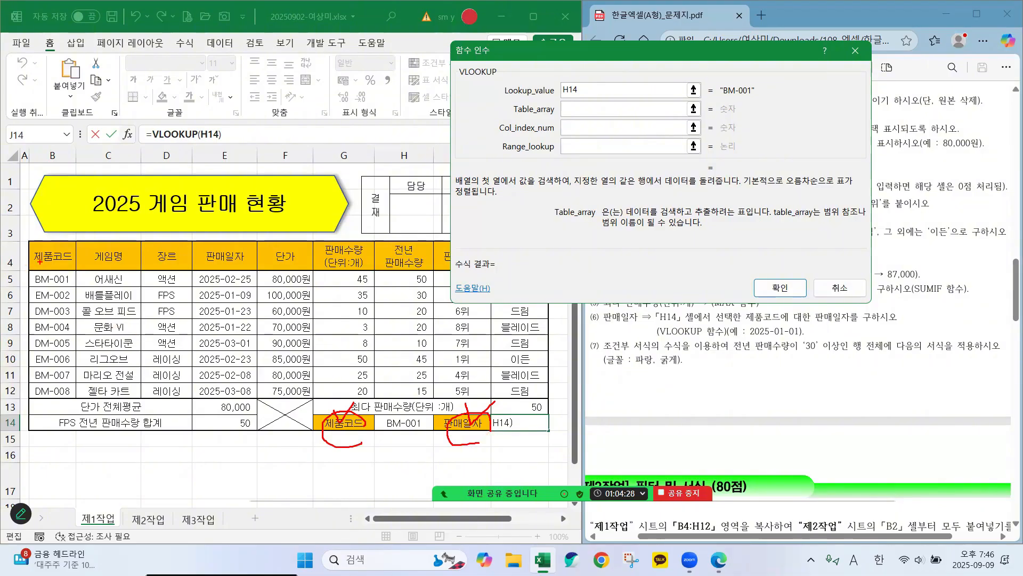
mouse_move(32, 268)
mouse_down()
mouse_move(36, 276)
mouse_move(49, 259)
mouse_up()
mouse_move(203, 256)
mouse_down()
mouse_move(206, 270)
mouse_move(226, 248)
mouse_up()
drag(42, 266, 26, 290)
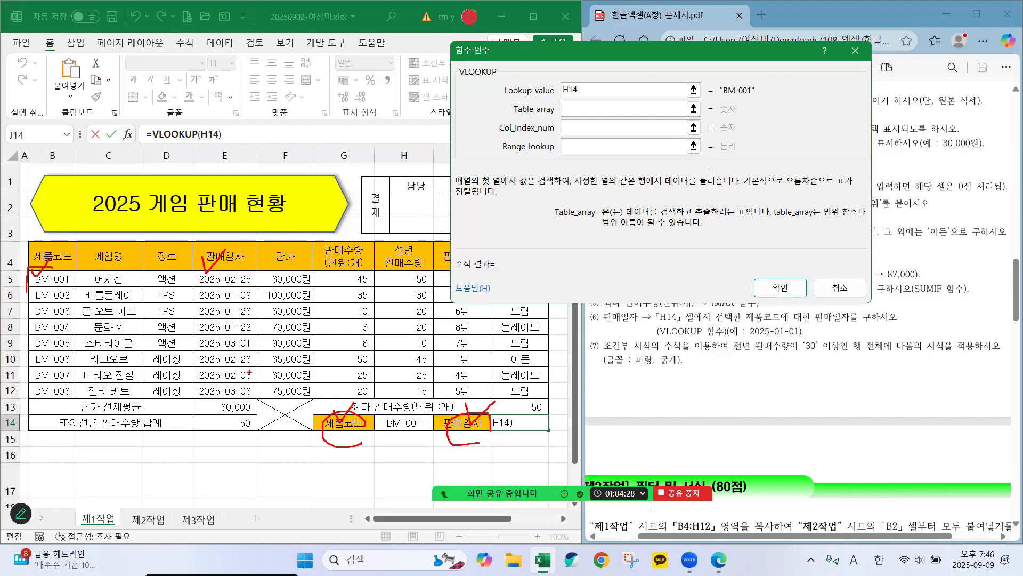
mouse_move(256, 377)
mouse_down()
mouse_move(256, 393)
mouse_move(214, 398)
mouse_up()
drag(245, 364, 249, 395)
key(Escape)
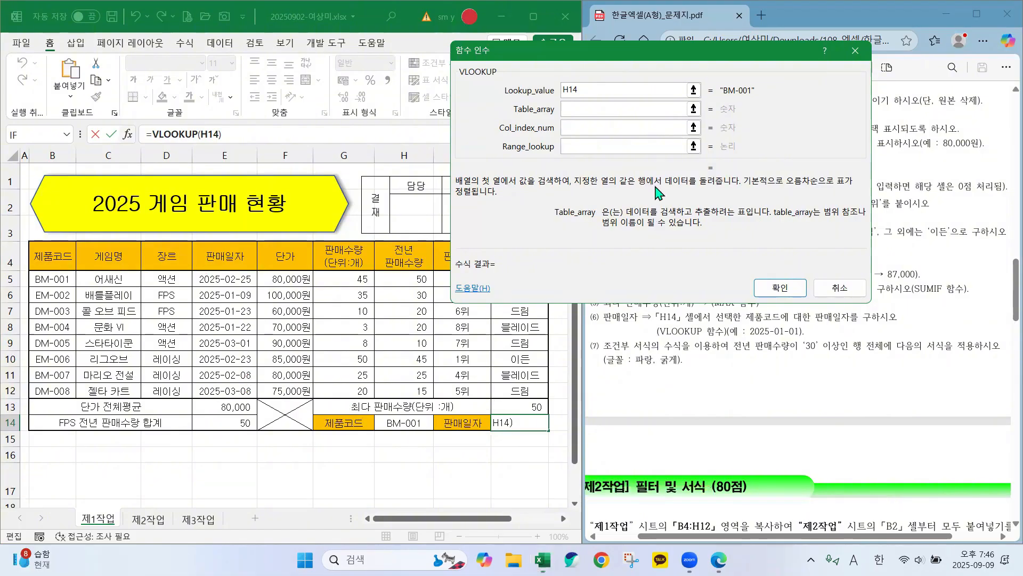
- Set the table array of the VLOOKUP formula in J14 to B5:E12
click(574, 111)
drag(37, 279, 230, 389)
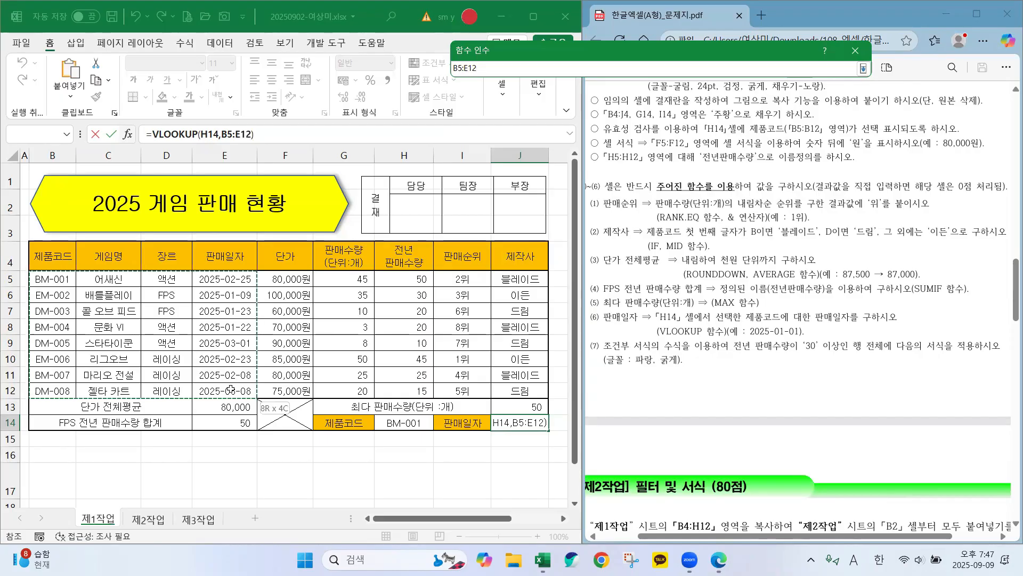
drag(230, 389, 230, 389)
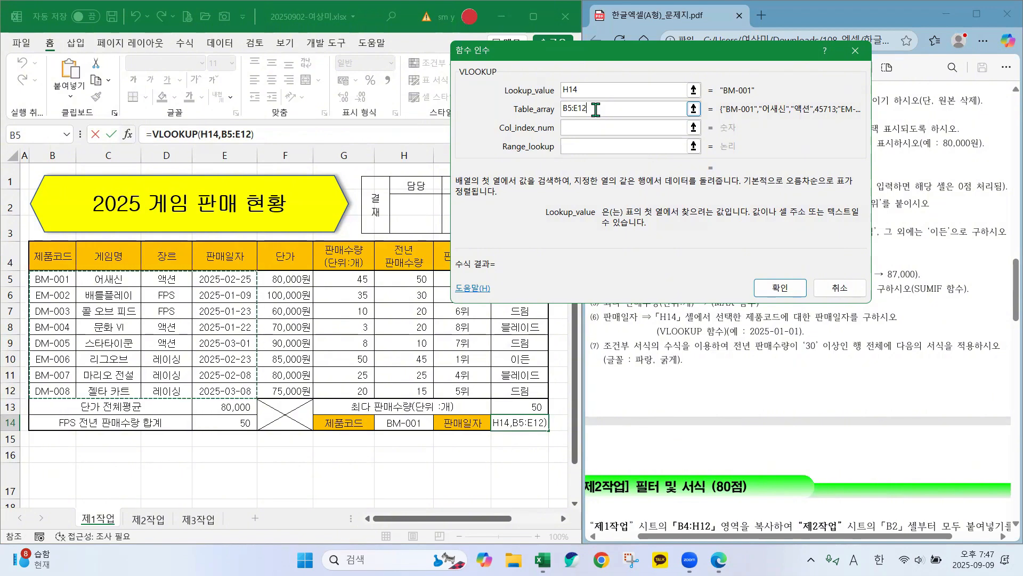
click(569, 128)
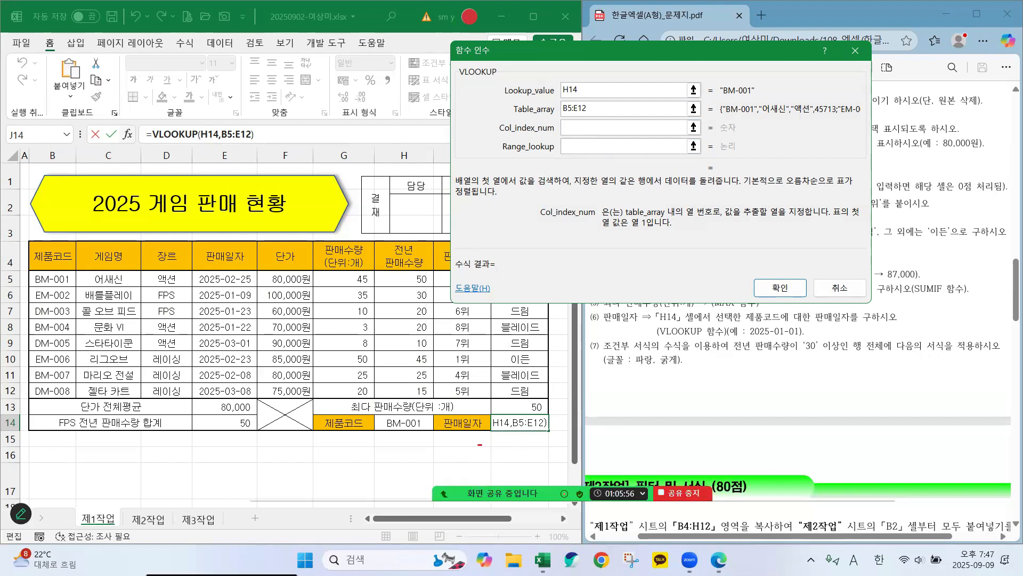
mouse_move(478, 443)
mouse_down()
mouse_move(438, 428)
mouse_move(457, 410)
mouse_move(470, 442)
mouse_up()
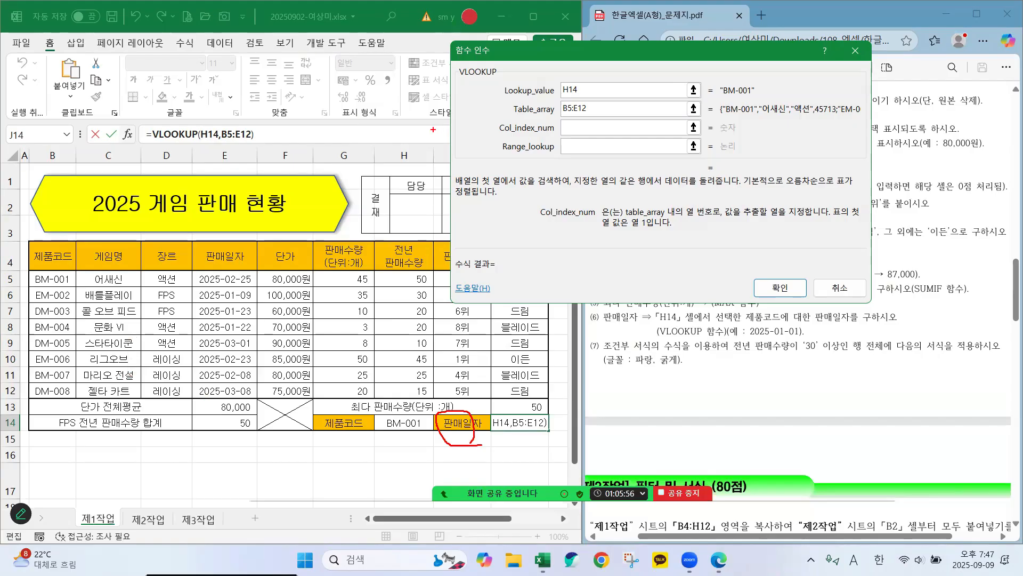
mouse_move(500, 134)
mouse_down()
mouse_move(557, 136)
mouse_move(561, 122)
mouse_move(498, 118)
mouse_move(500, 135)
mouse_up()
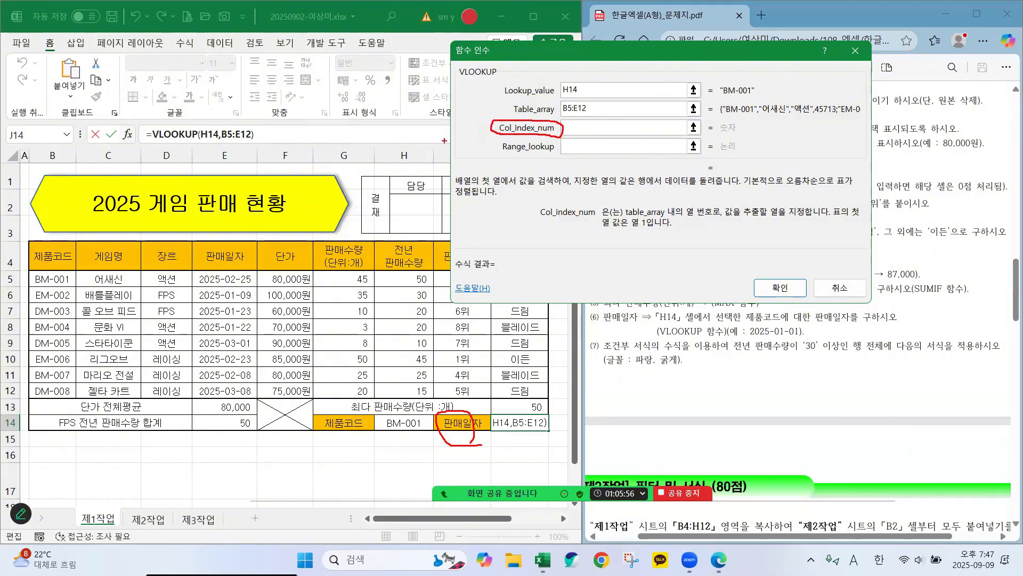
mouse_move(42, 275)
mouse_down()
mouse_move(12, 273)
mouse_move(13, 309)
mouse_up()
mouse_move(258, 379)
mouse_down()
mouse_move(252, 400)
mouse_move(218, 400)
mouse_up()
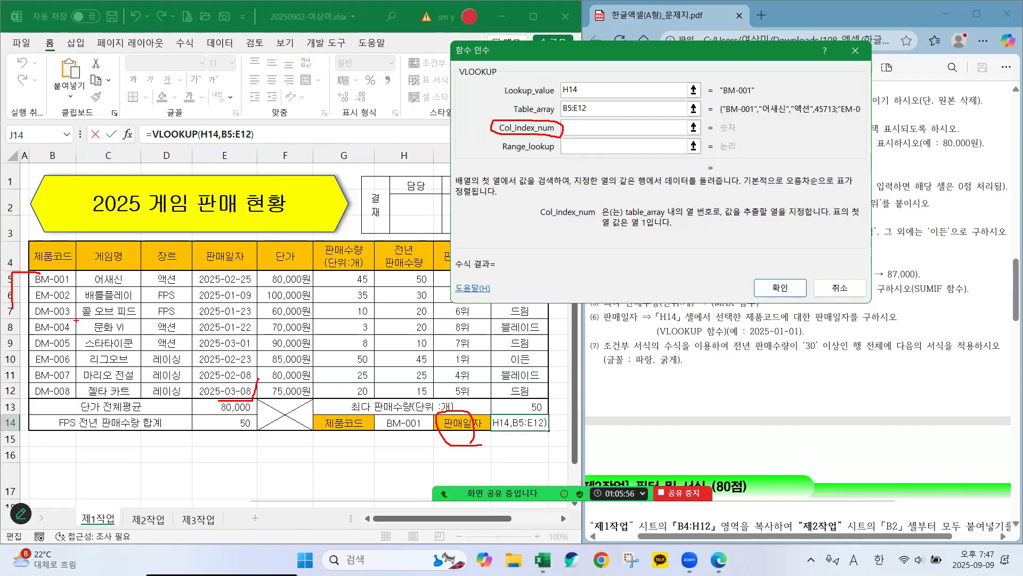
drag(57, 297, 56, 354)
drag(93, 319, 117, 346)
mouse_move(160, 314)
mouse_down()
mouse_move(166, 336)
mouse_move(153, 353)
mouse_up()
mouse_move(216, 305)
mouse_down()
mouse_move(214, 320)
mouse_move(243, 341)
mouse_move(209, 373)
mouse_up()
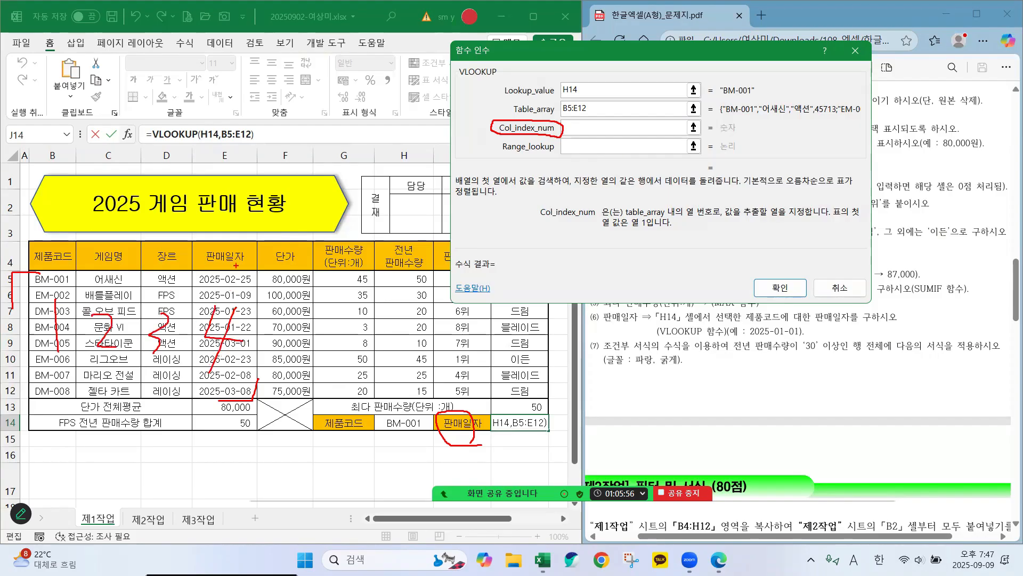
mouse_move(233, 278)
mouse_down()
mouse_move(191, 251)
mouse_move(254, 268)
mouse_up()
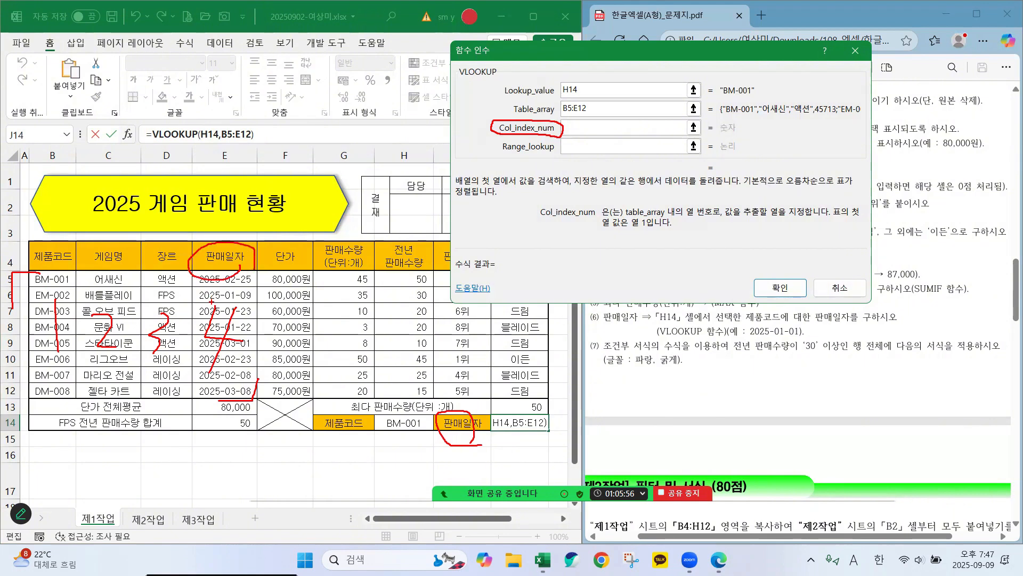
mouse_move(211, 302)
mouse_down()
mouse_move(203, 338)
mouse_move(222, 340)
mouse_move(210, 373)
mouse_up()
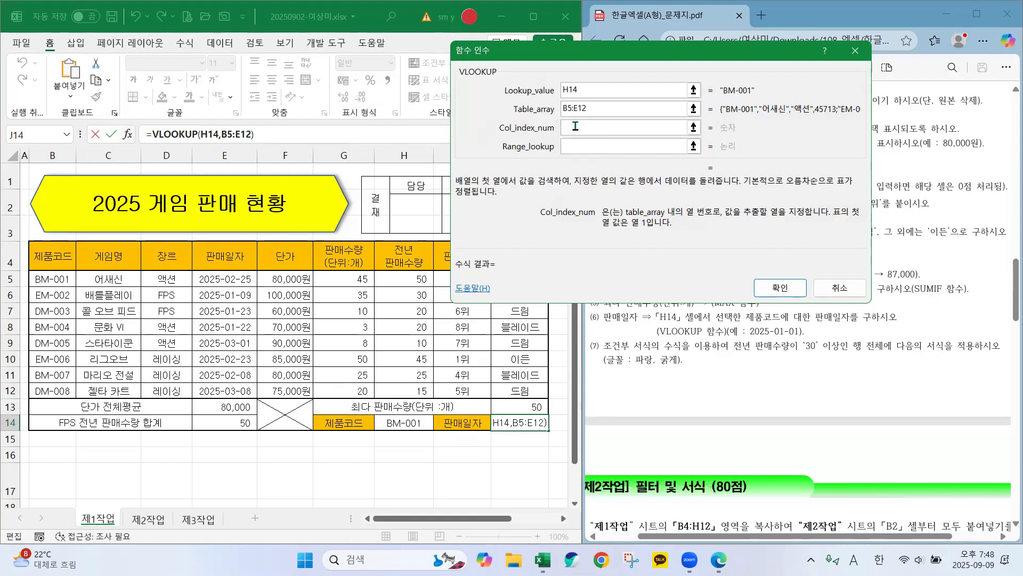
- Set the VLOOKUP column index number to 4 to take the sale date (판매일자) column
text(4)
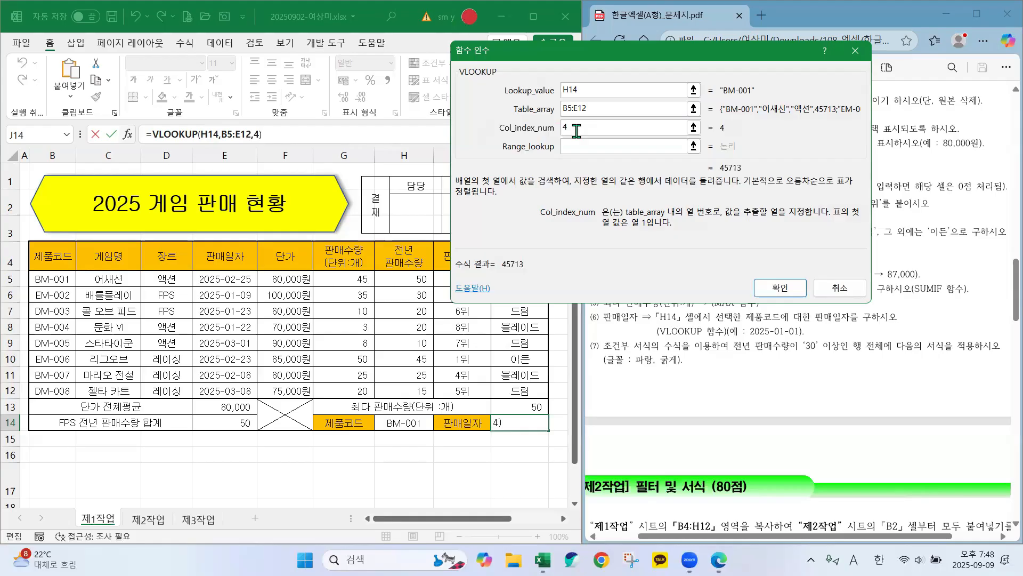
click(616, 141)
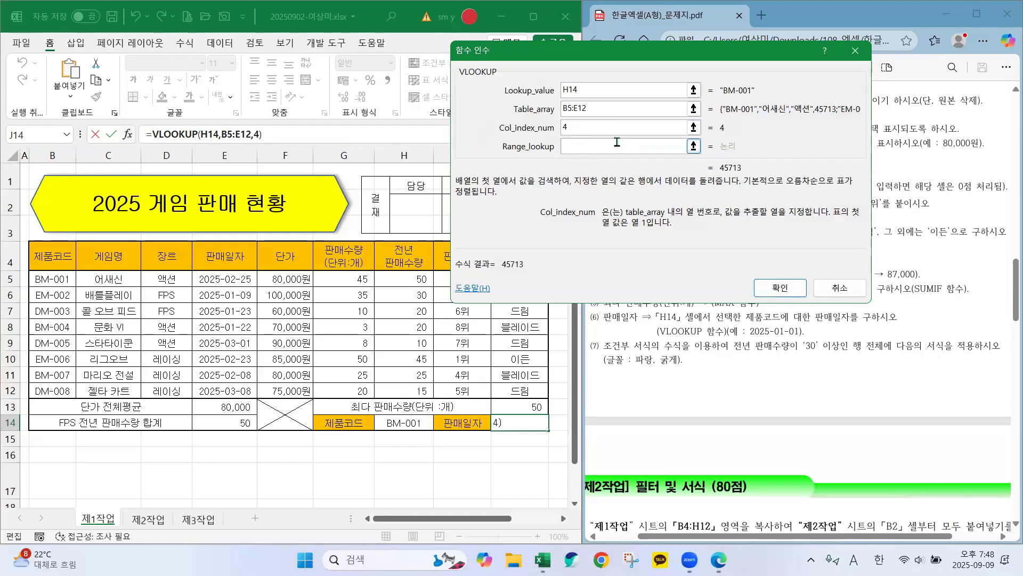
click(577, 148)
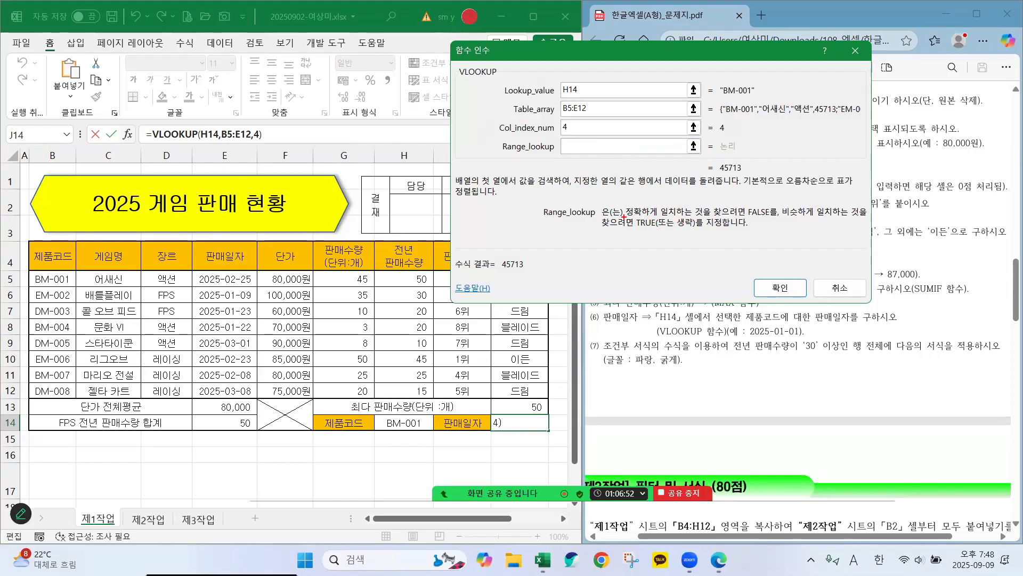
drag(624, 216, 771, 213)
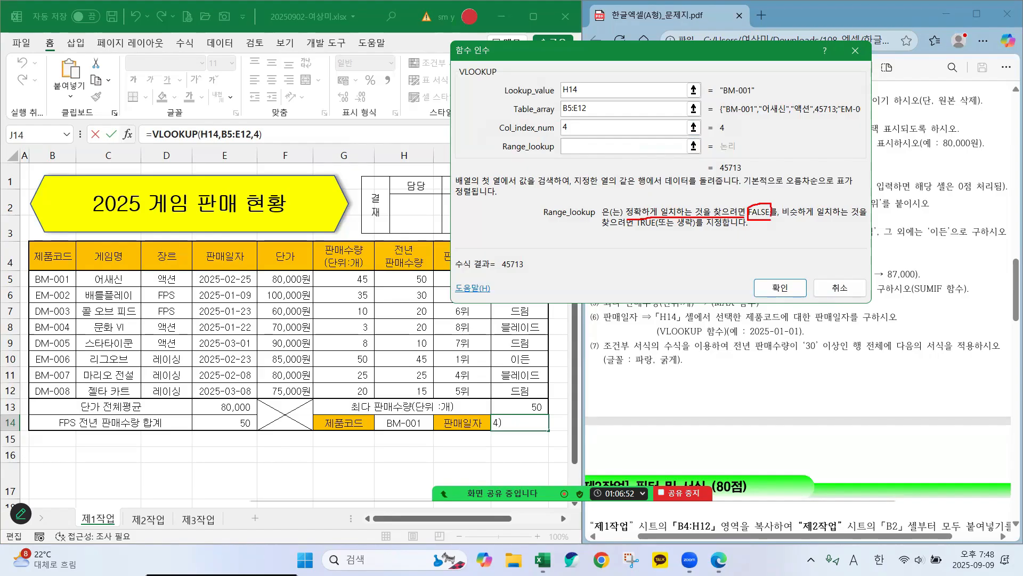
drag(609, 144, 637, 137)
drag(789, 219, 856, 220)
drag(606, 238, 638, 237)
mouse_move(705, 246)
mouse_down()
mouse_move(673, 245)
mouse_move(671, 218)
mouse_move(679, 233)
mouse_move(742, 219)
mouse_up()
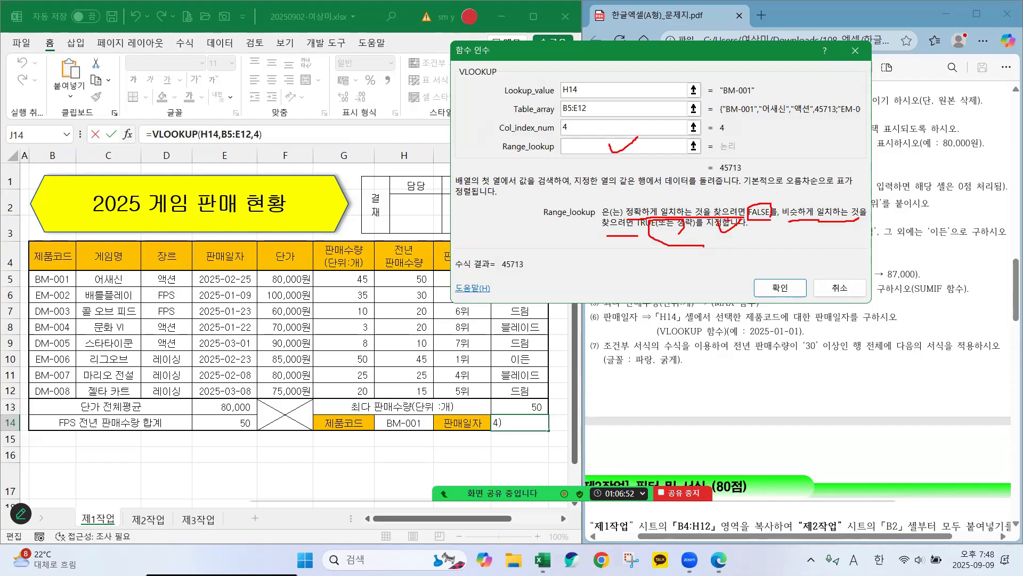
drag(668, 232, 702, 233)
mouse_move(580, 92)
mouse_down()
mouse_move(574, 101)
mouse_move(559, 87)
mouse_move(587, 95)
mouse_up()
mouse_move(405, 444)
mouse_down()
mouse_move(395, 425)
mouse_move(424, 415)
mouse_move(417, 443)
mouse_up()
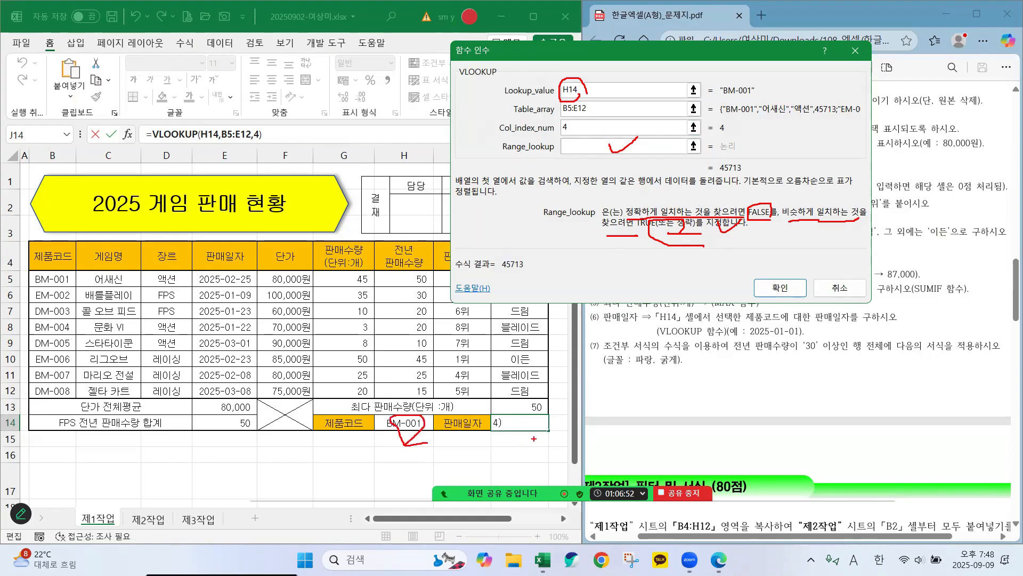
mouse_move(536, 438)
mouse_down()
mouse_move(495, 436)
mouse_move(549, 423)
mouse_move(517, 438)
mouse_up()
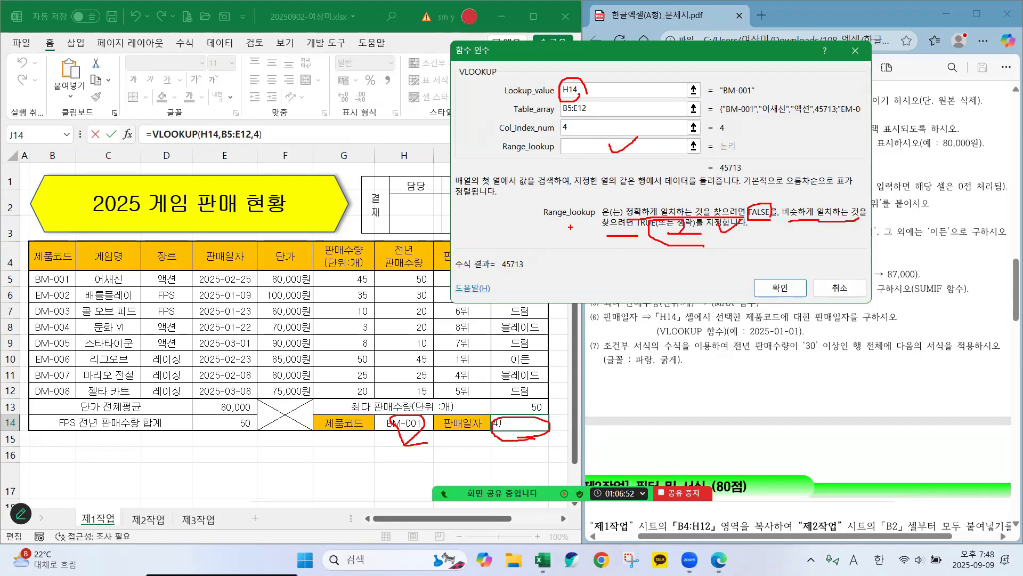
drag(570, 140, 576, 149)
key(Escape)
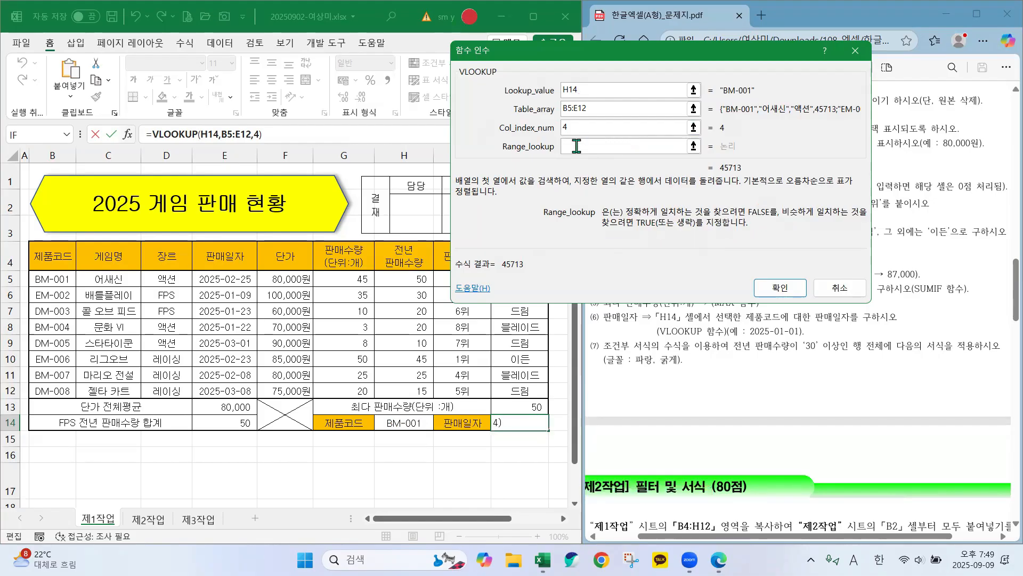
- Set the VLOOKUP range lookup to 0 and discard the formula entry in J14
text(0)
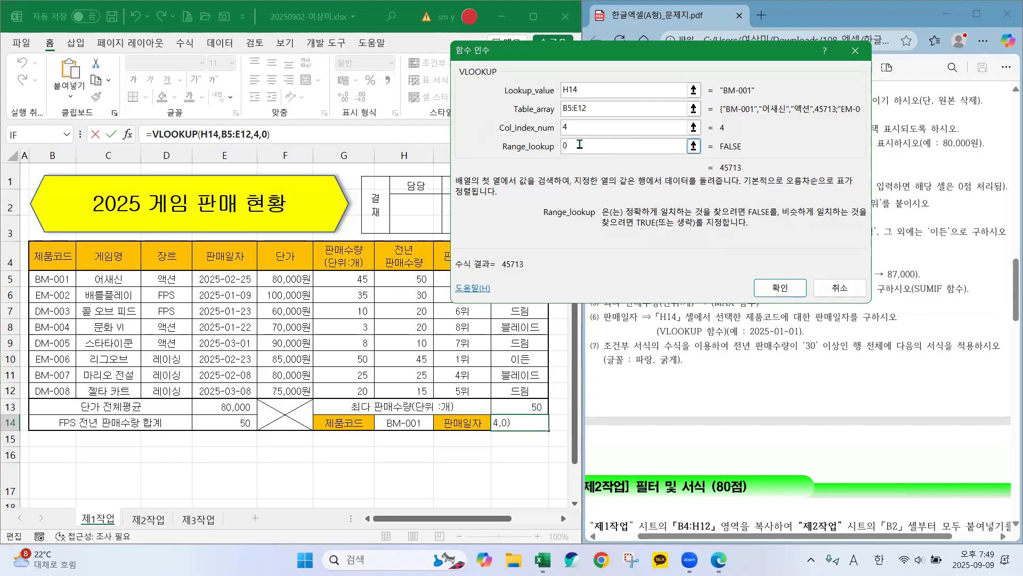
key(Escape)
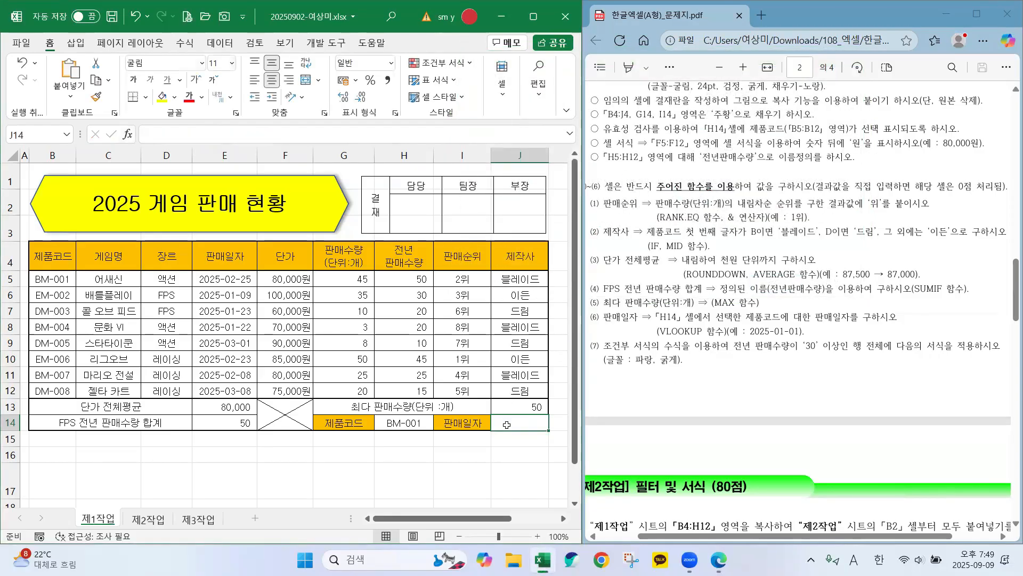
- Begin a VLOOKUP formula in J14 with H14 as the lookup value and open its function arguments
text(=)
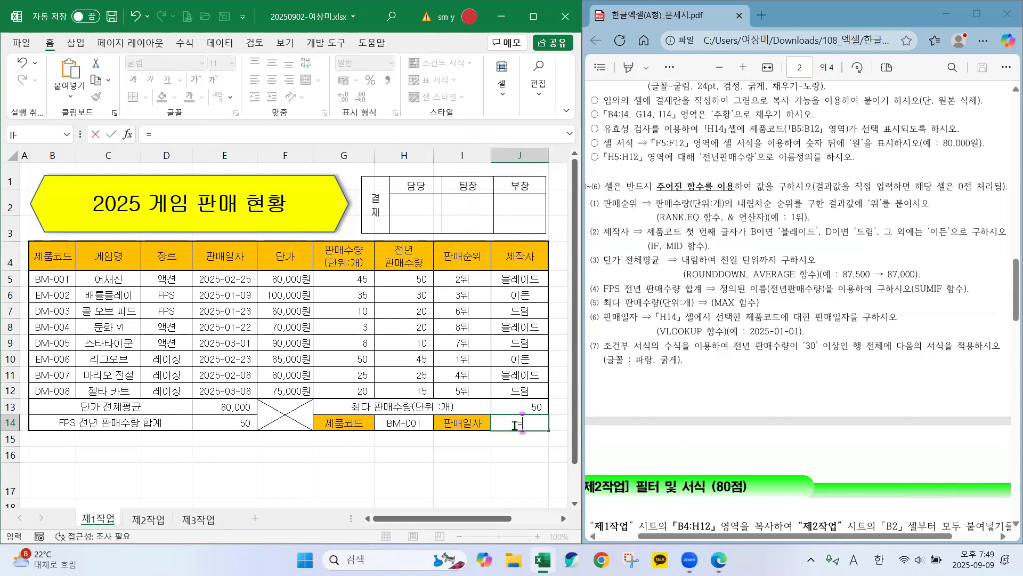
text(vl)
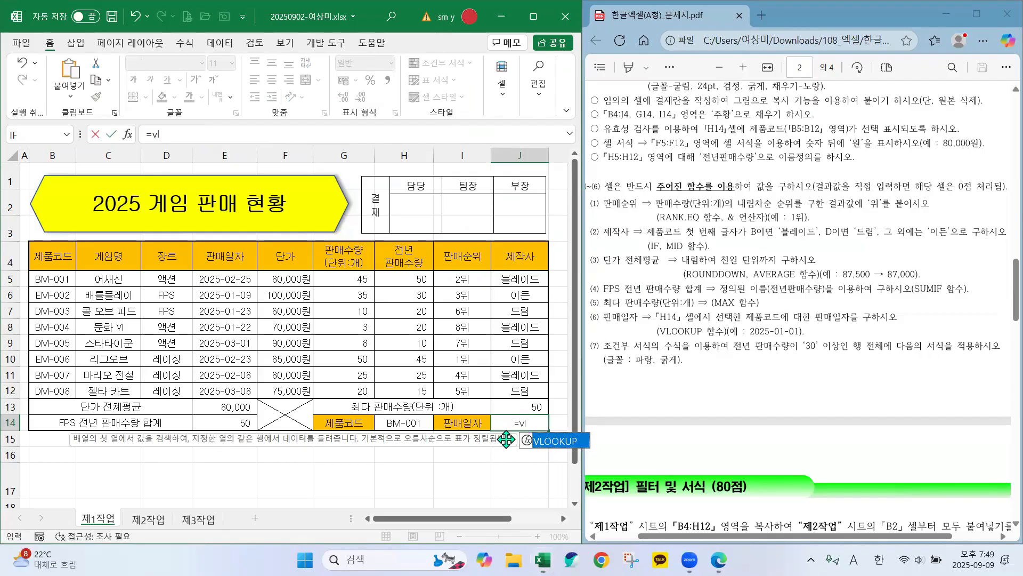
double_click(547, 442)
click(404, 422)
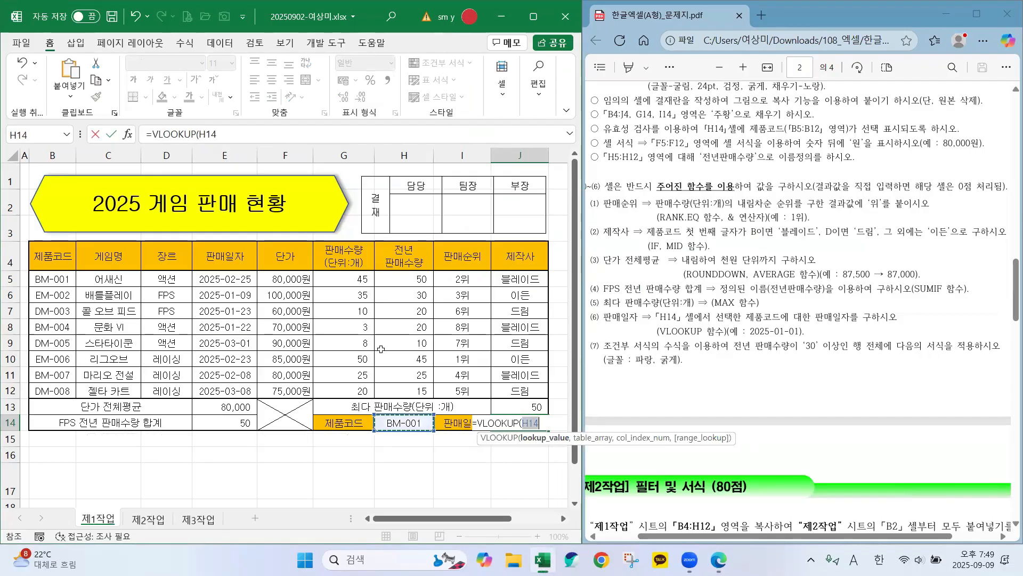
click(128, 134)
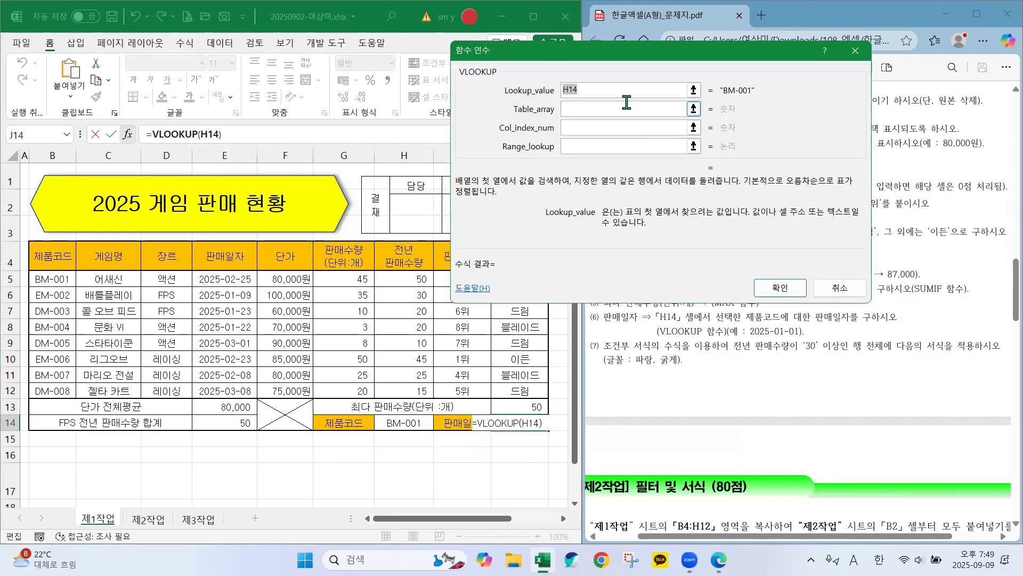
- Fill in the remaining VLOOKUP arguments: table array B5:F12, column index number 4 and range lookup 0
click(574, 104)
drag(40, 279, 258, 394)
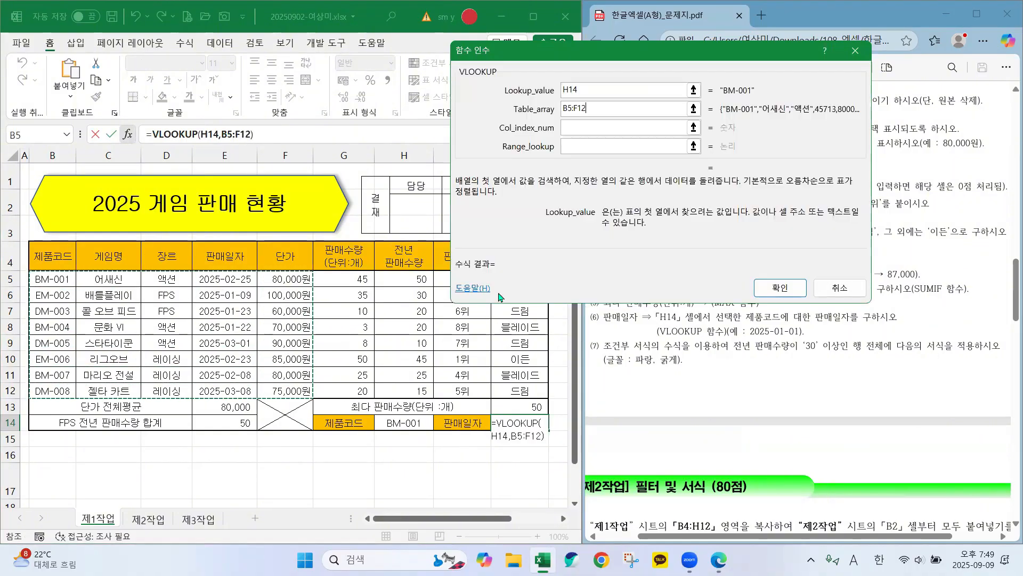
click(573, 127)
text(4)
click(579, 145)
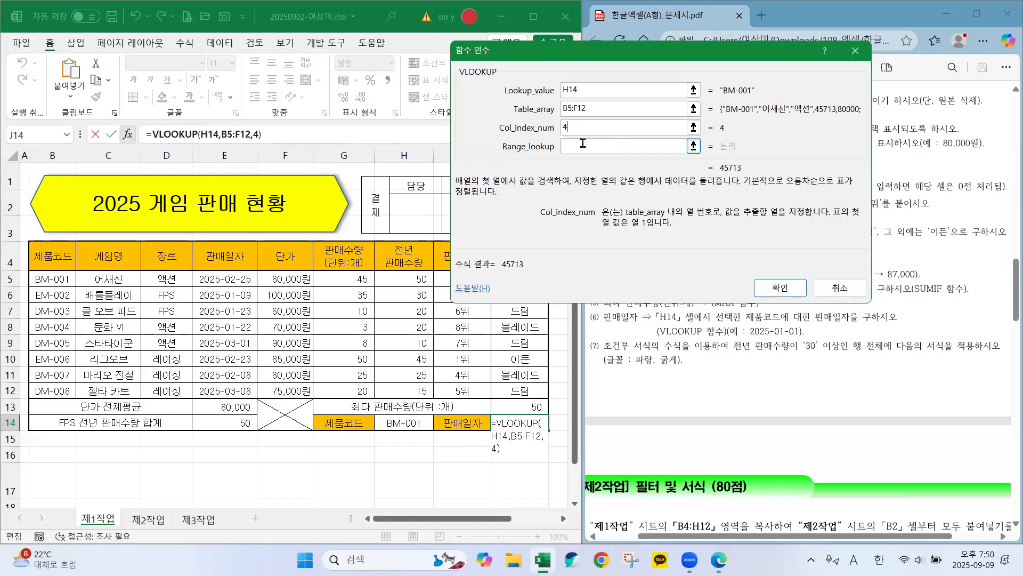
text(0)
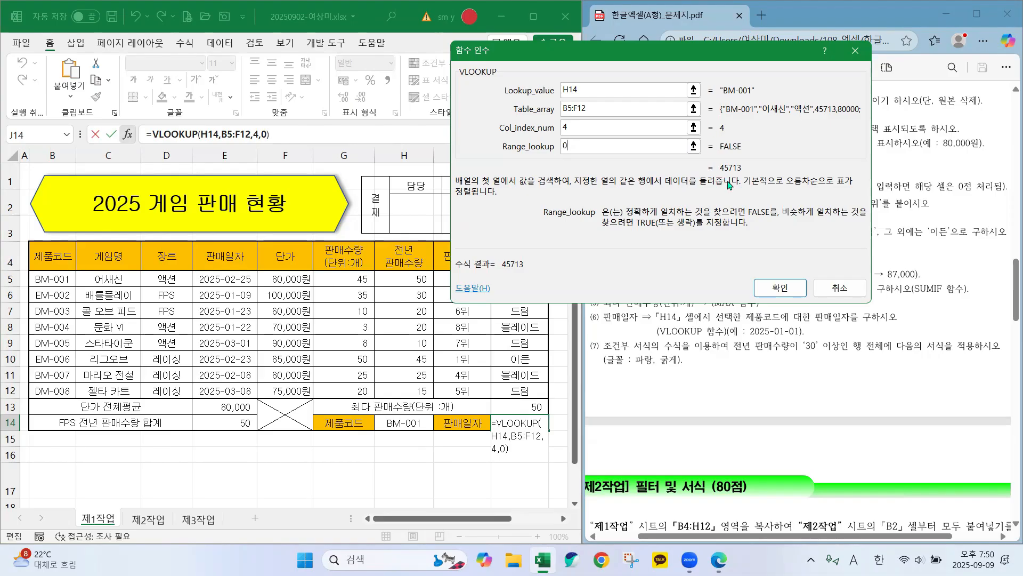
mouse_move(743, 163)
mouse_down()
mouse_move(724, 153)
mouse_move(703, 174)
mouse_move(752, 182)
mouse_move(745, 155)
mouse_up()
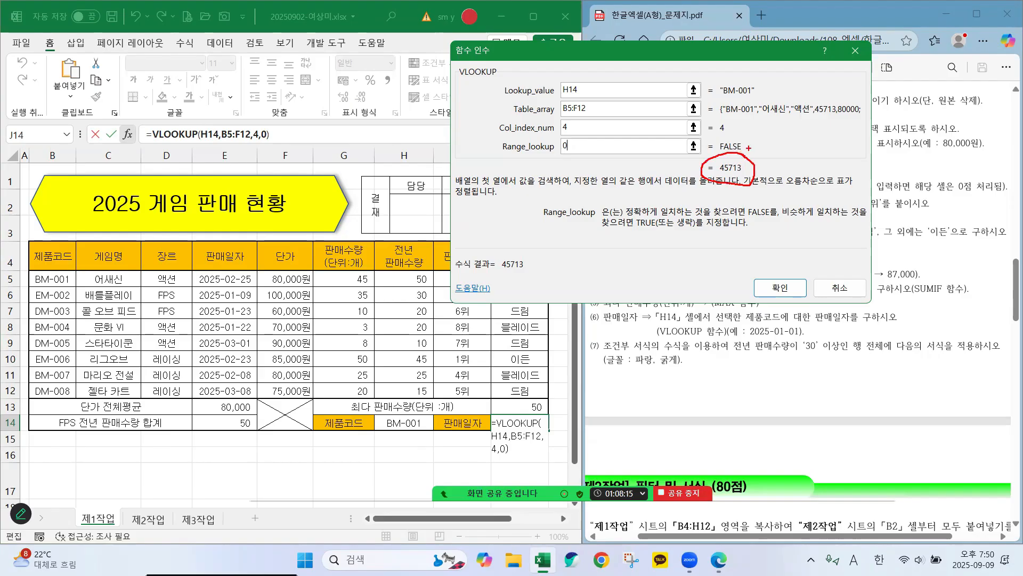
drag(746, 159, 796, 159)
drag(717, 172, 751, 172)
key(Escape)
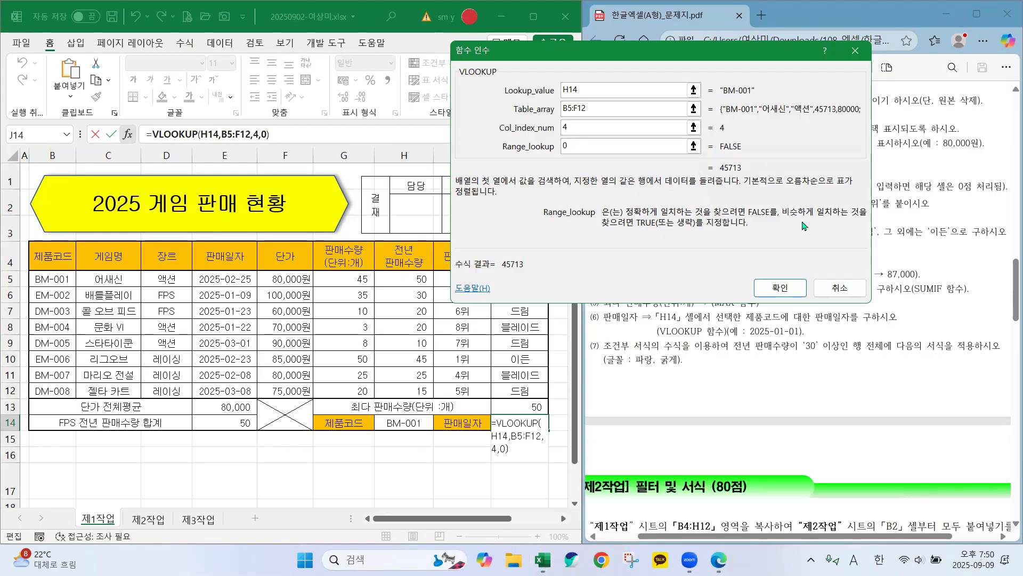
- Confirm the VLOOKUP formula, formatting J14 as a short date (간단한 날짜) and widening column J slightly
click(777, 291)
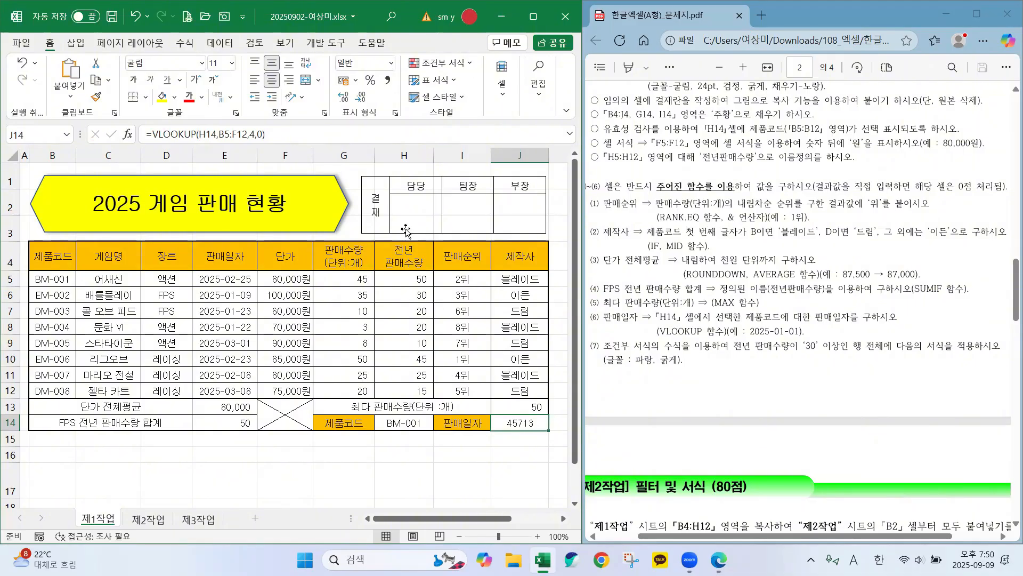
mouse_move(379, 48)
mouse_down()
mouse_move(368, 45)
mouse_move(326, 131)
mouse_move(410, 75)
mouse_move(384, 48)
mouse_move(393, 70)
mouse_up()
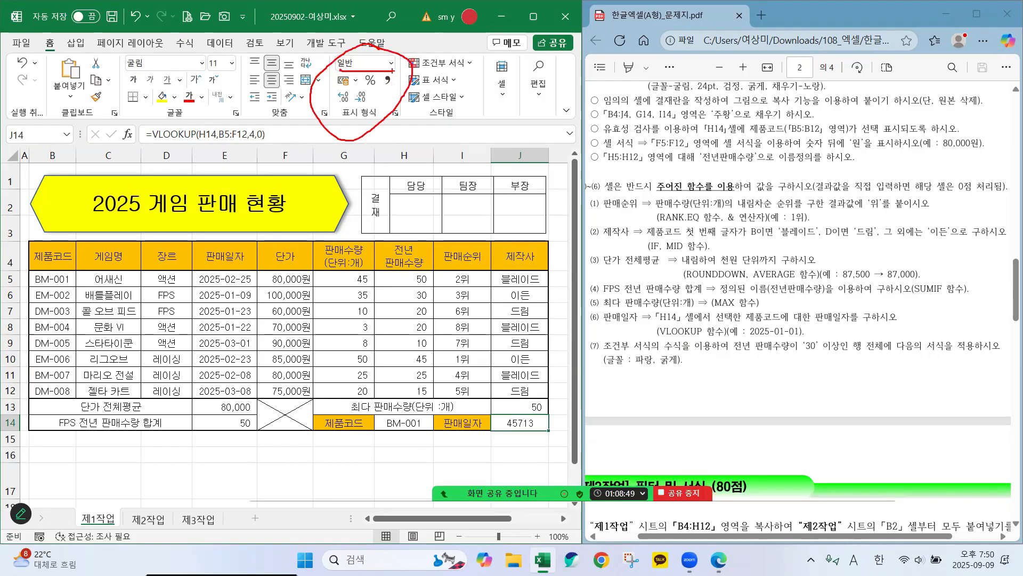
click(391, 63)
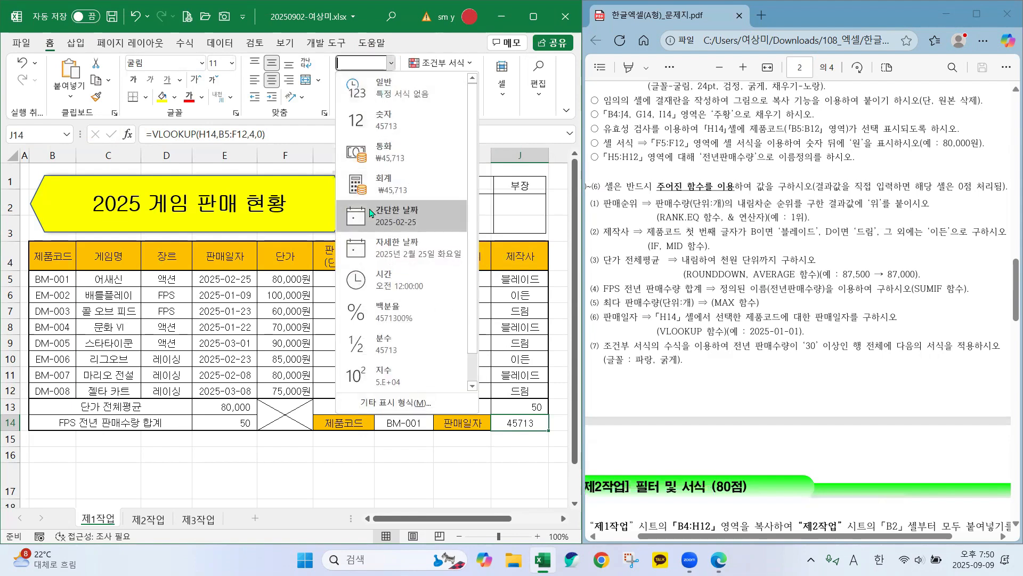
click(408, 221)
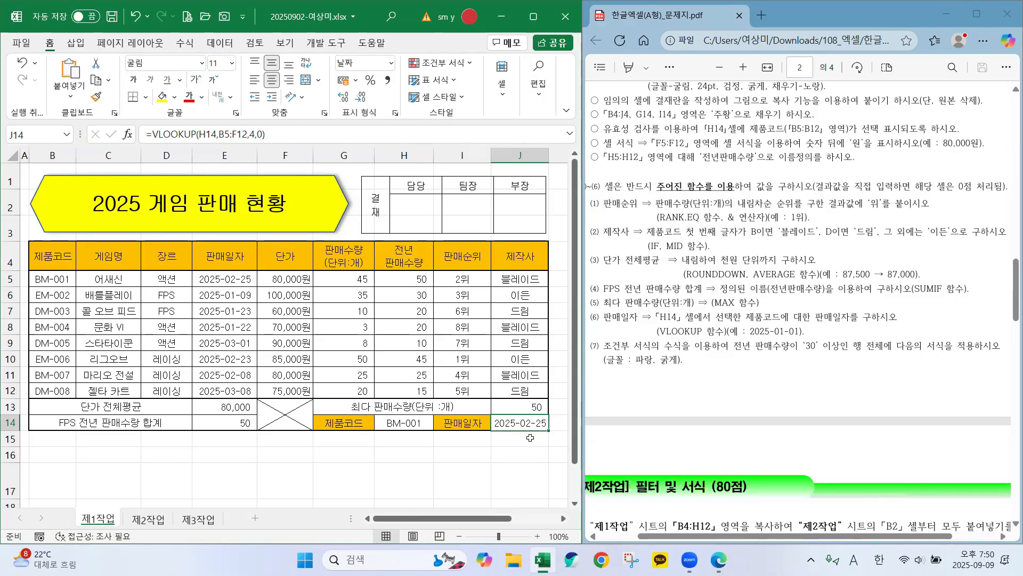
drag(548, 154, 556, 154)
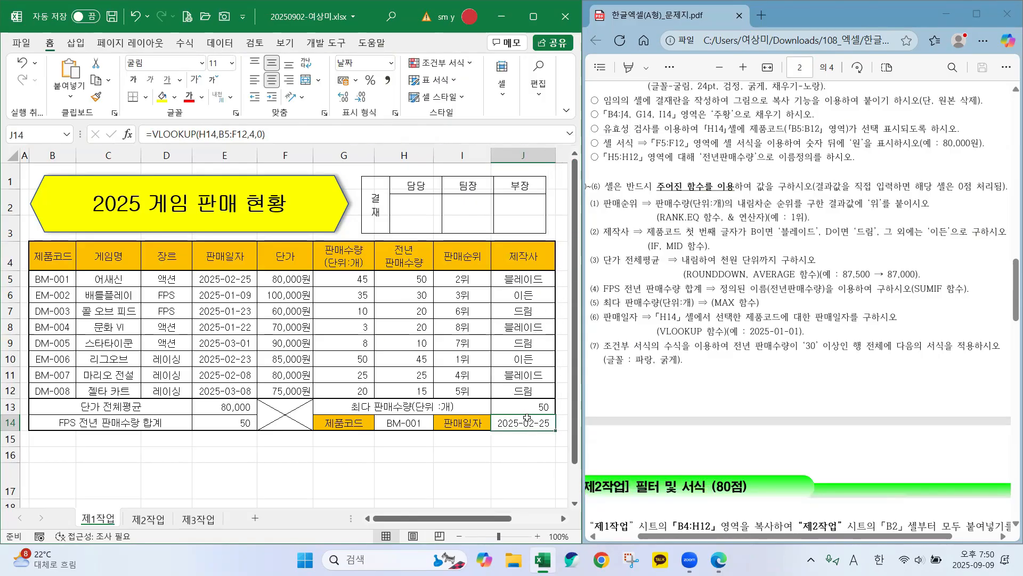
click(530, 447)
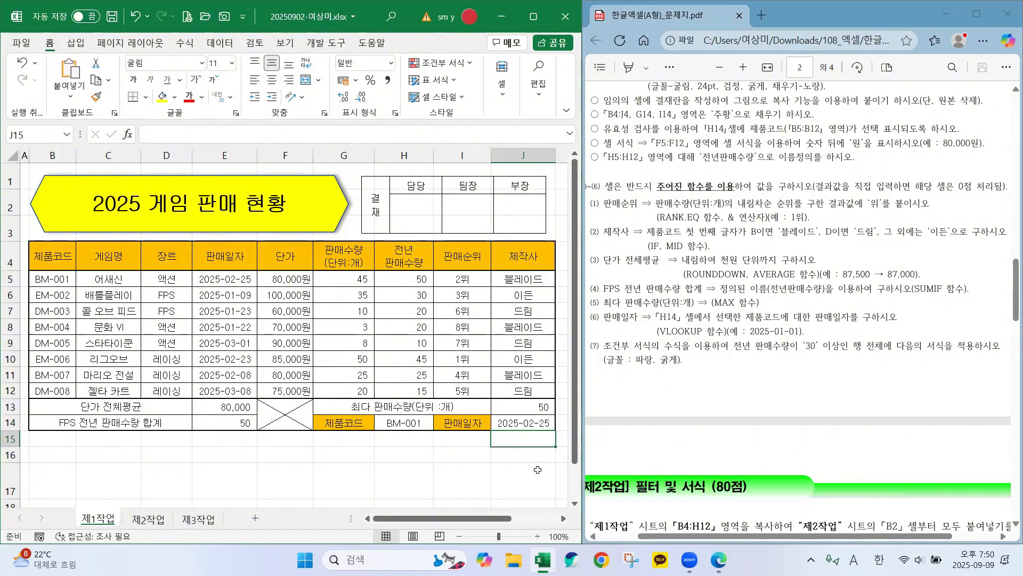
click(522, 424)
click(458, 473)
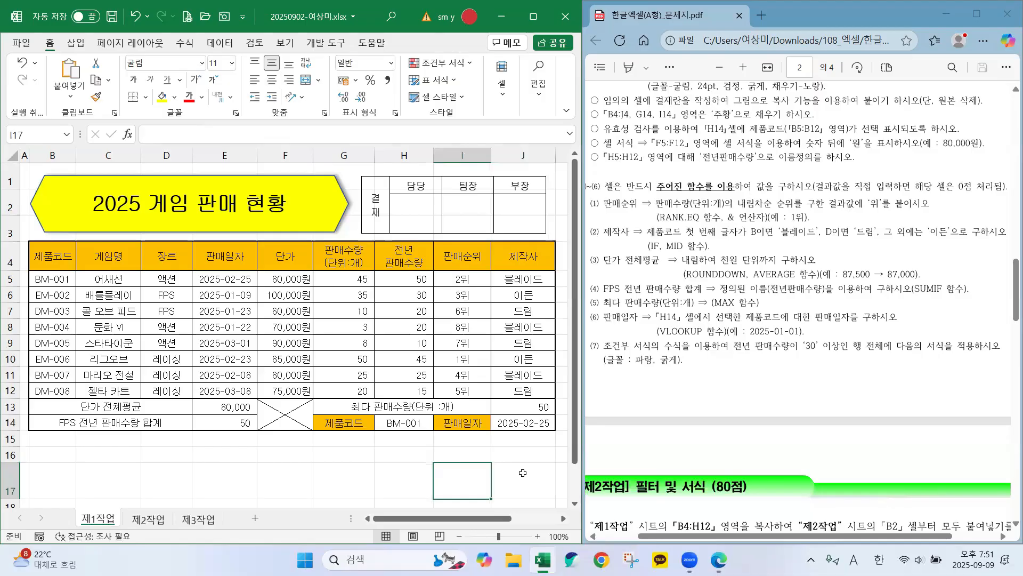
- Nudge the 결재 approval box picture slightly to the right so it lines up with the table's right edge
click(481, 195)
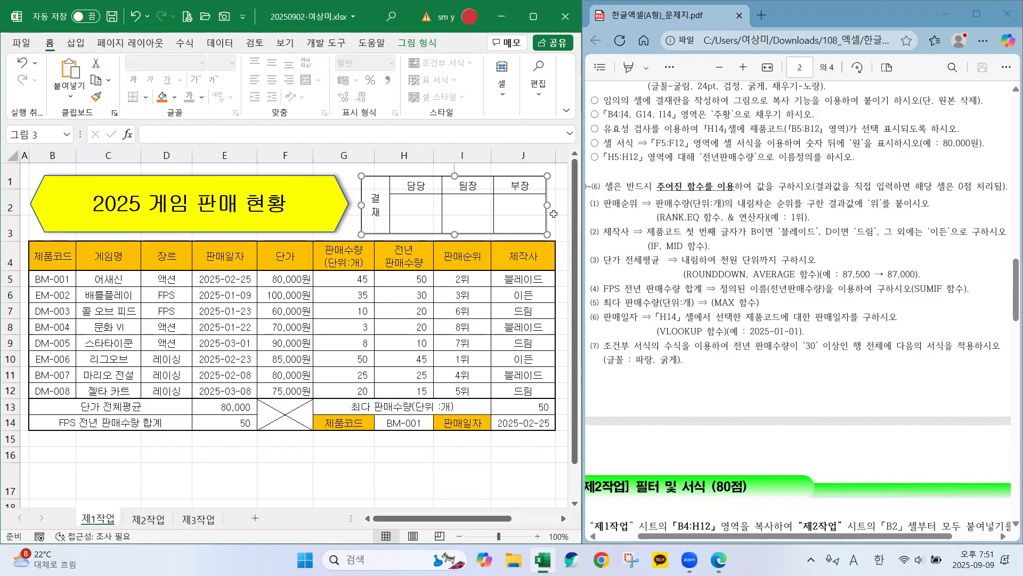
key(Right)
key(Right)
key(Right)
key(Right)
key(Right)
key(Right)
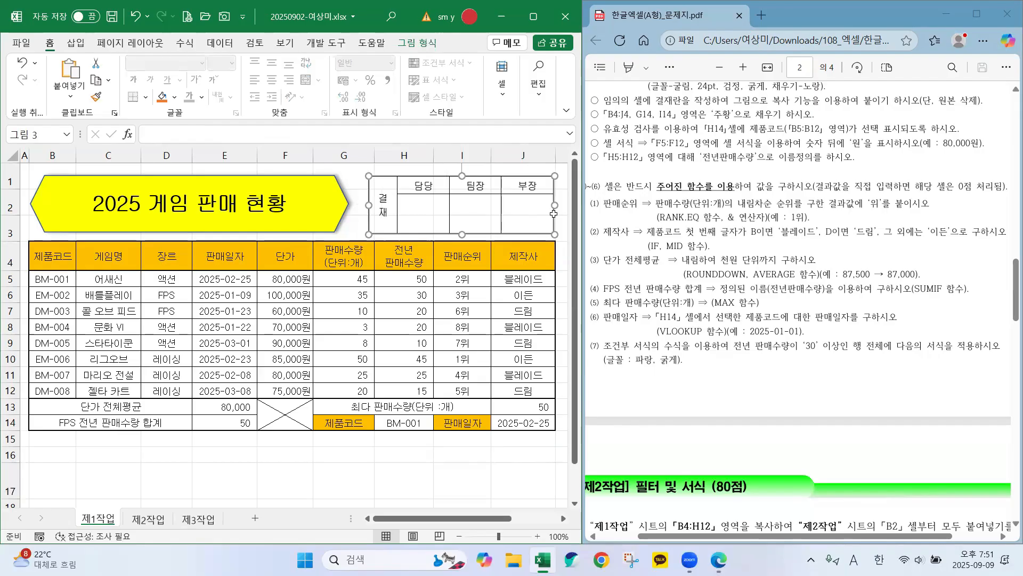
click(367, 186)
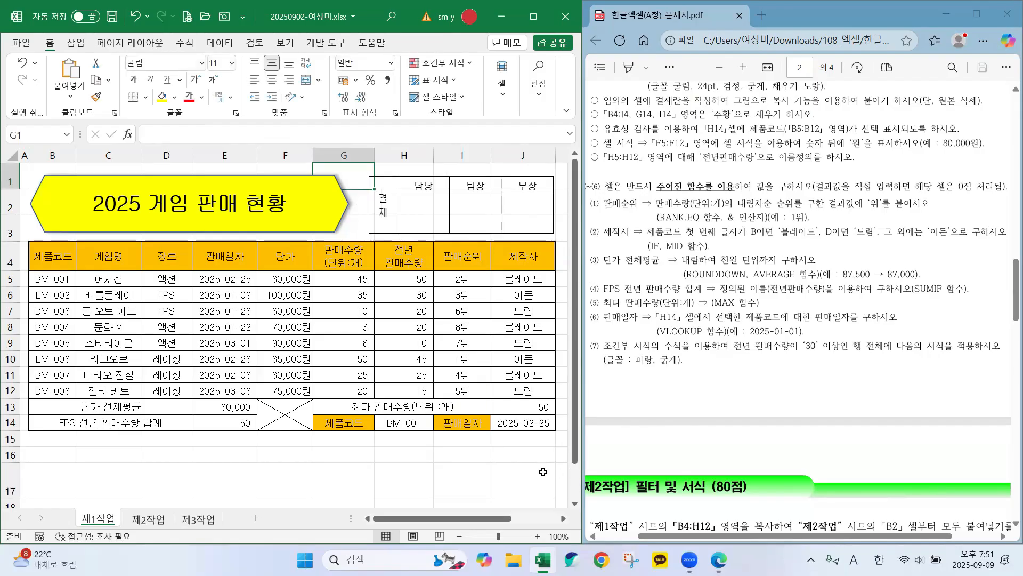
click(461, 454)
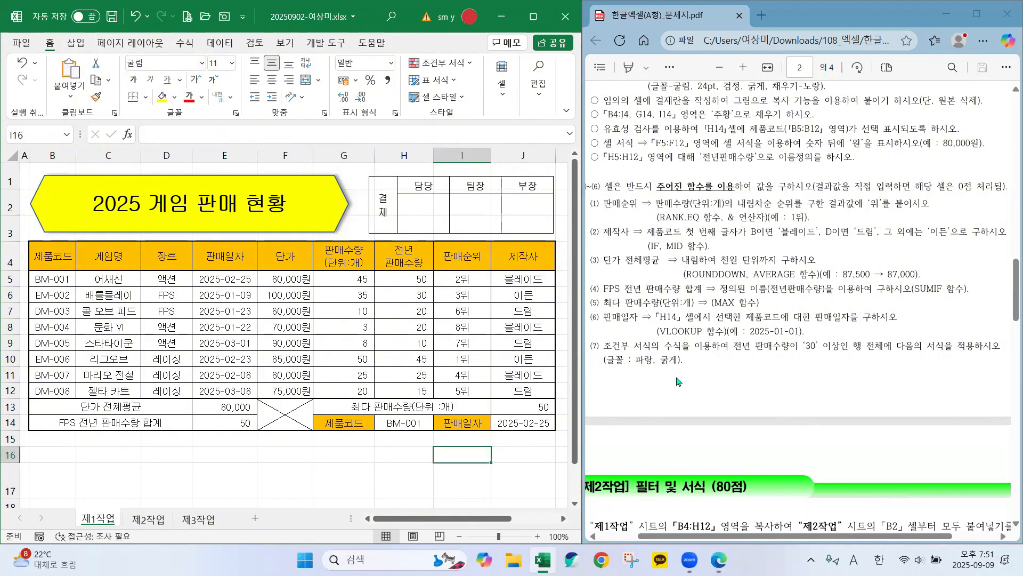
- Examine instruction (7) of the exam PDF for the conditional formatting condition, target rows and required font
click(608, 351)
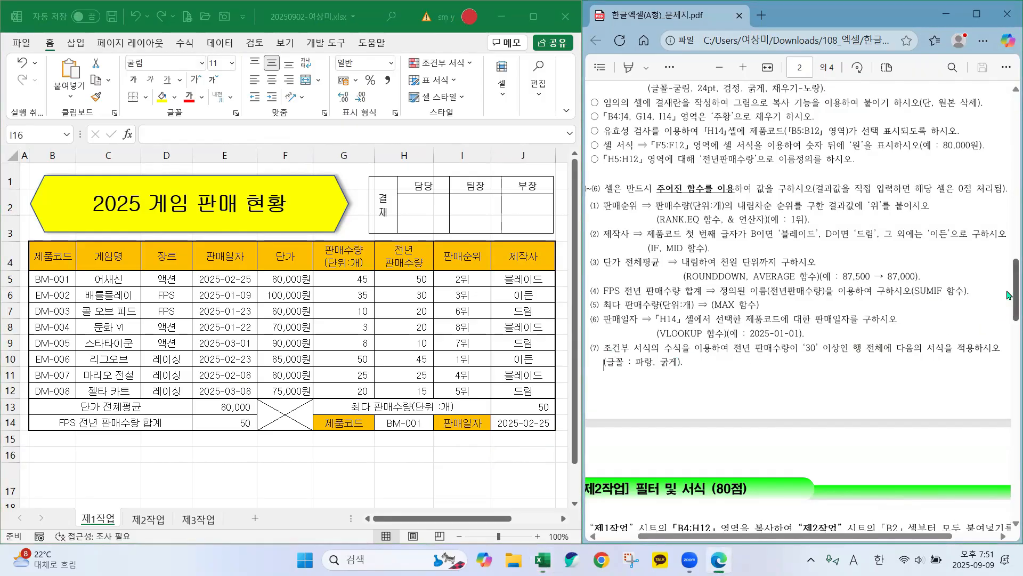
scroll(1009, 304, down, 1)
scroll(1009, 304, up, 1)
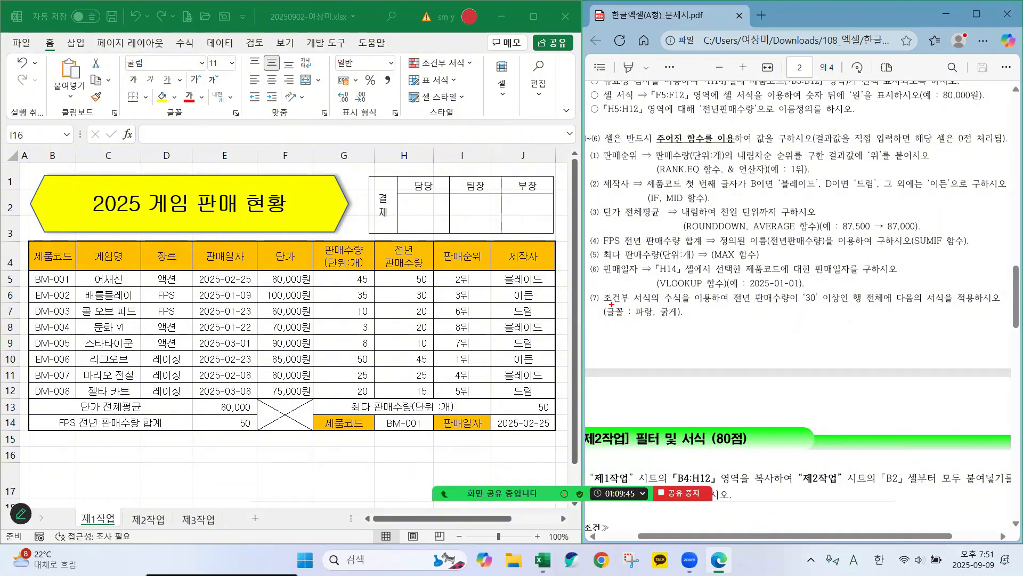
drag(610, 306, 666, 304)
drag(741, 307, 816, 307)
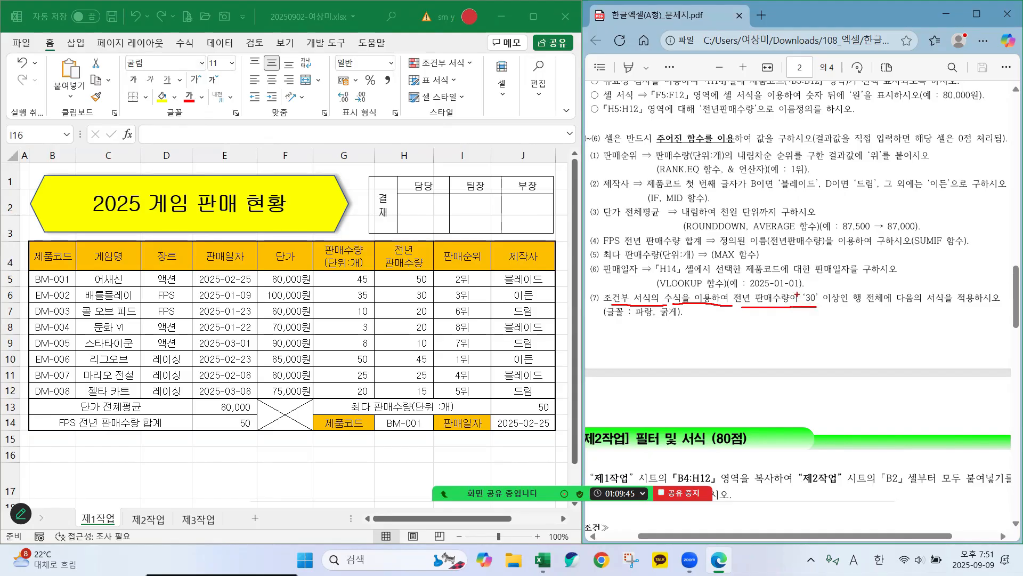
drag(797, 288, 843, 310)
mouse_move(846, 309)
mouse_down()
mouse_move(882, 307)
mouse_move(868, 279)
mouse_move(876, 308)
mouse_move(976, 307)
mouse_up()
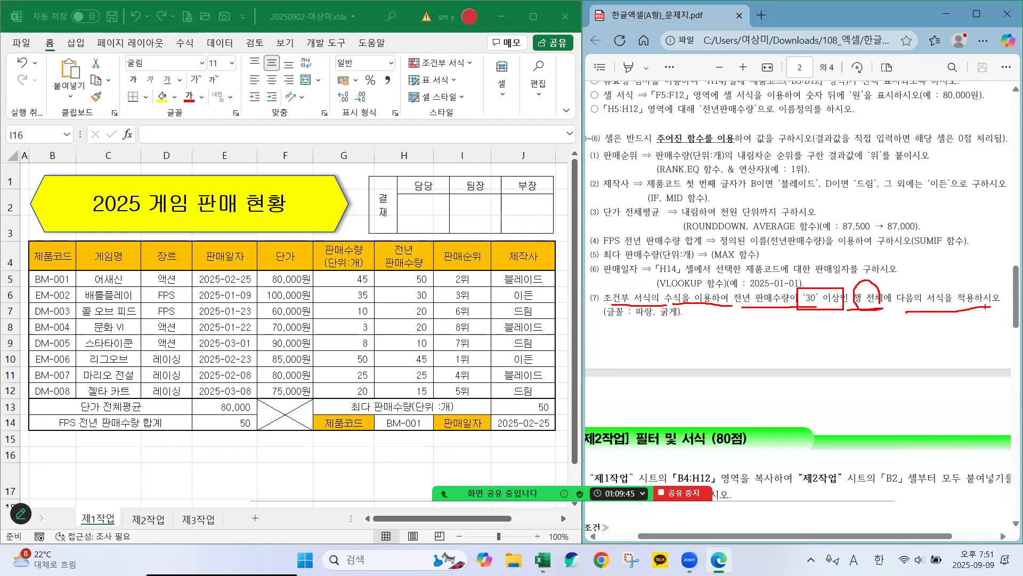
mouse_move(928, 305)
mouse_down()
mouse_move(961, 306)
mouse_move(963, 318)
mouse_up()
key(Escape)
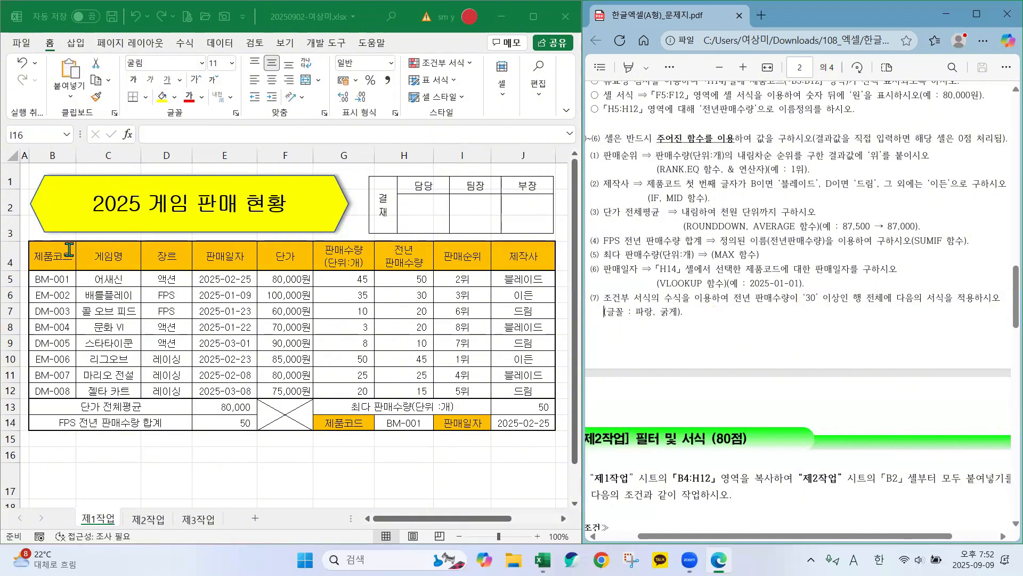
- Start a new conditional formatting rule for B5:J12 that uses a formula to determine which cells to format
click(43, 280)
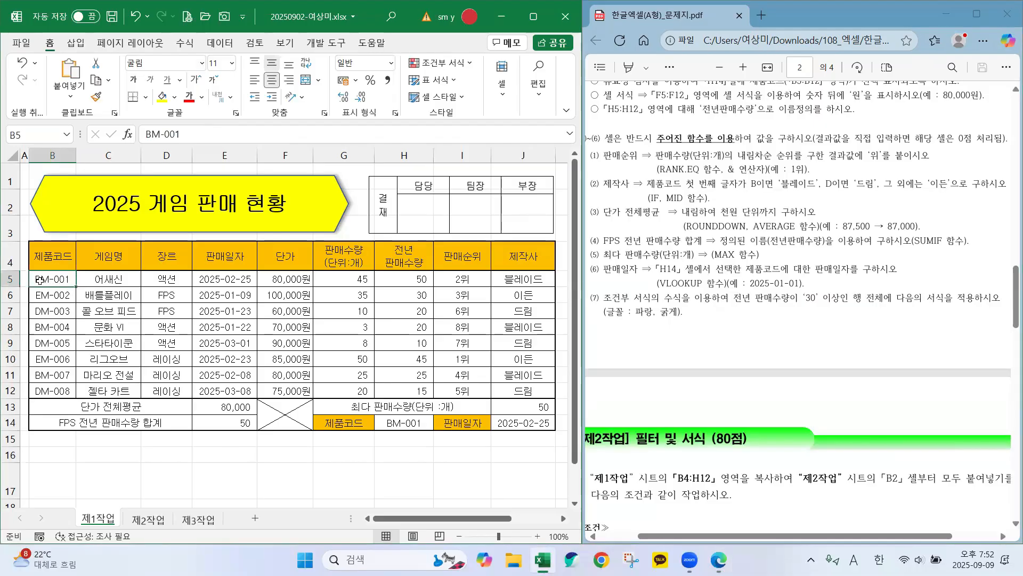
drag(40, 281, 526, 390)
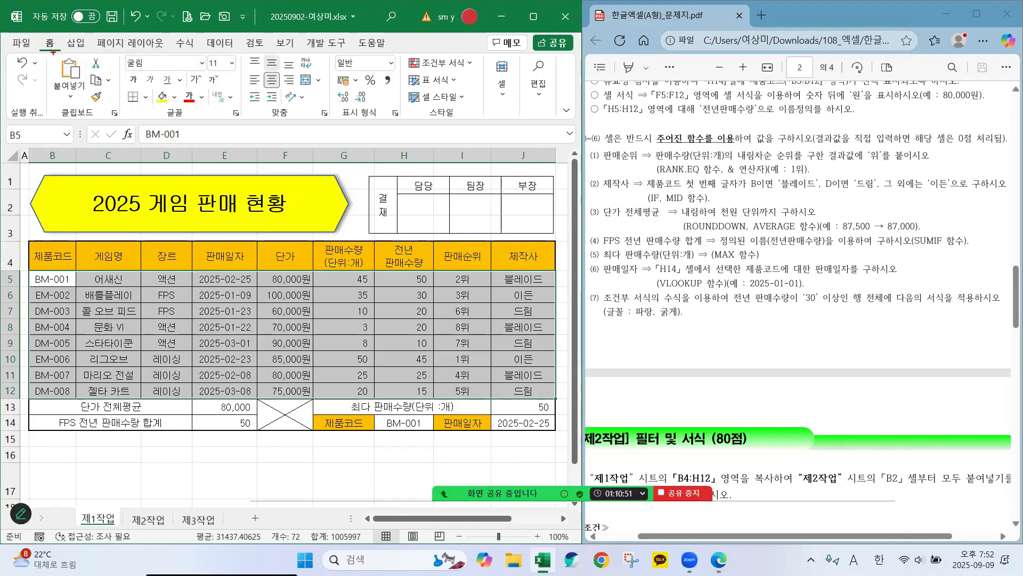
mouse_move(62, 33)
mouse_down()
mouse_move(29, 40)
mouse_move(63, 42)
mouse_move(61, 28)
mouse_up()
mouse_move(453, 48)
mouse_down()
mouse_move(408, 54)
mouse_move(431, 74)
mouse_move(477, 56)
mouse_move(429, 48)
mouse_up()
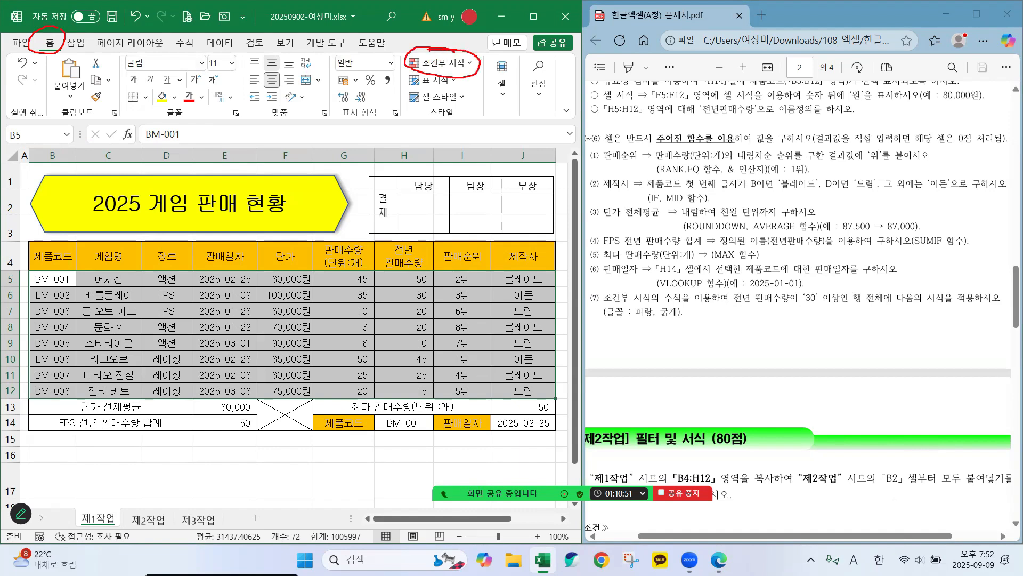
key(Escape)
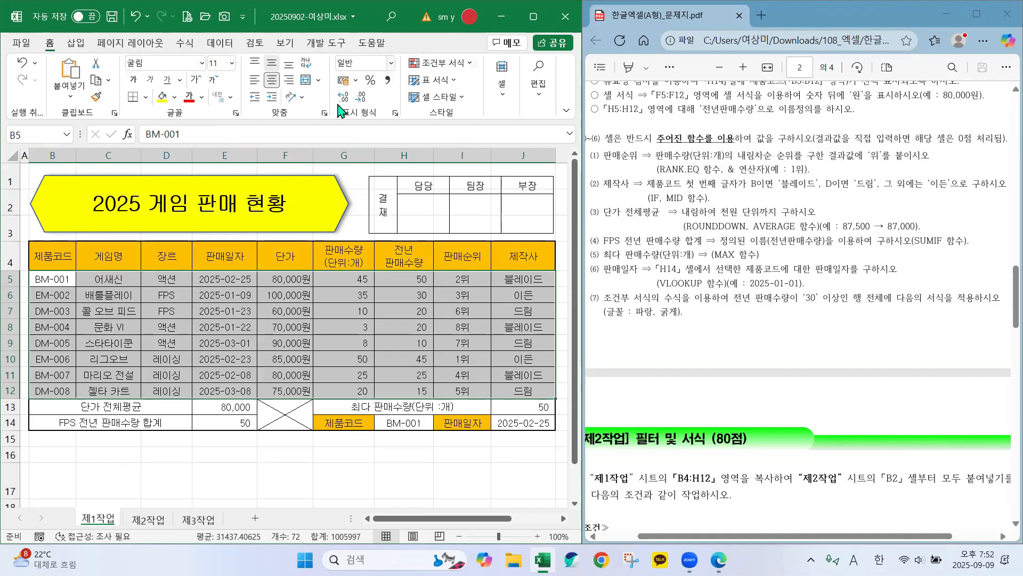
click(428, 64)
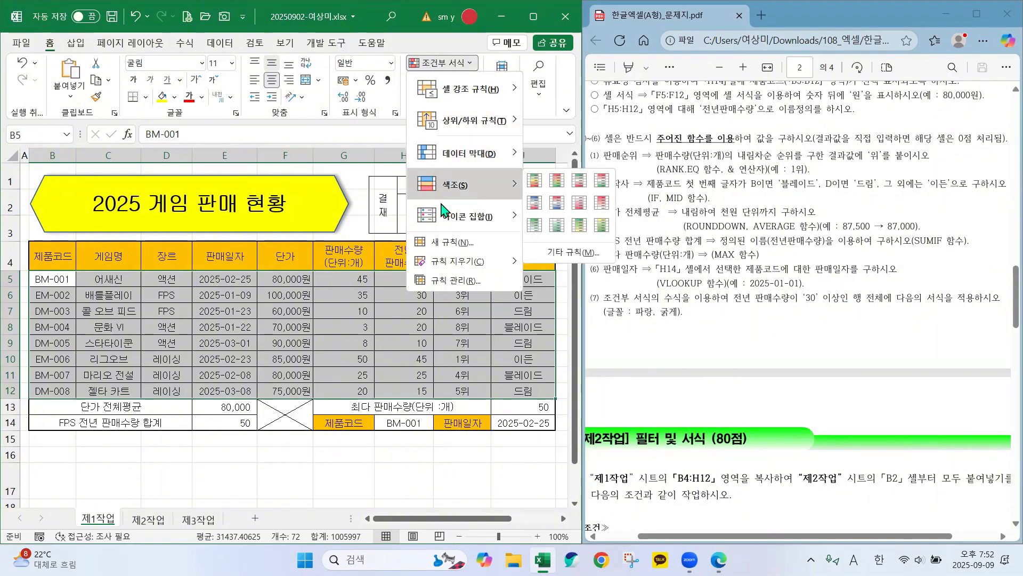
click(448, 245)
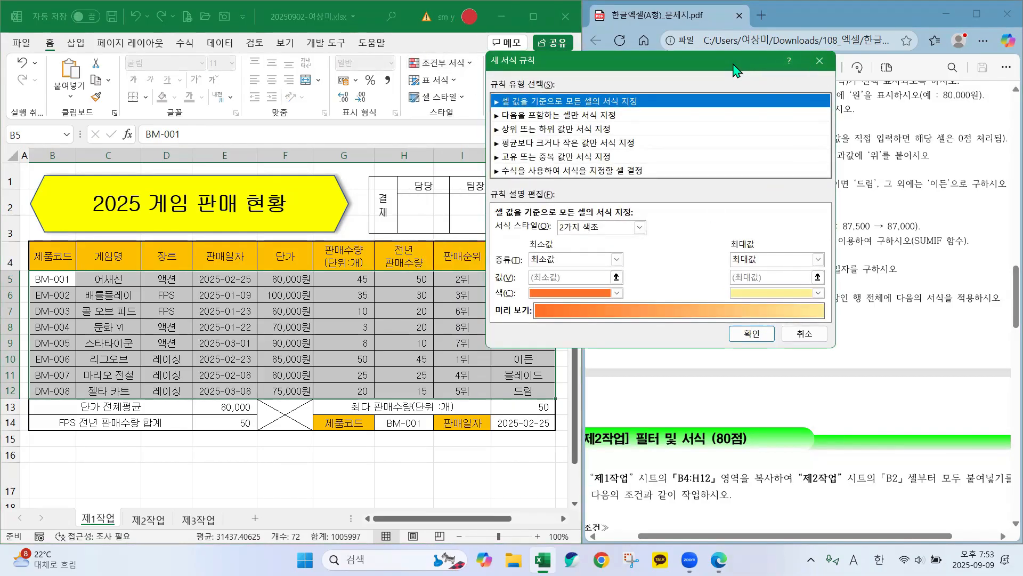
drag(734, 69, 500, 28)
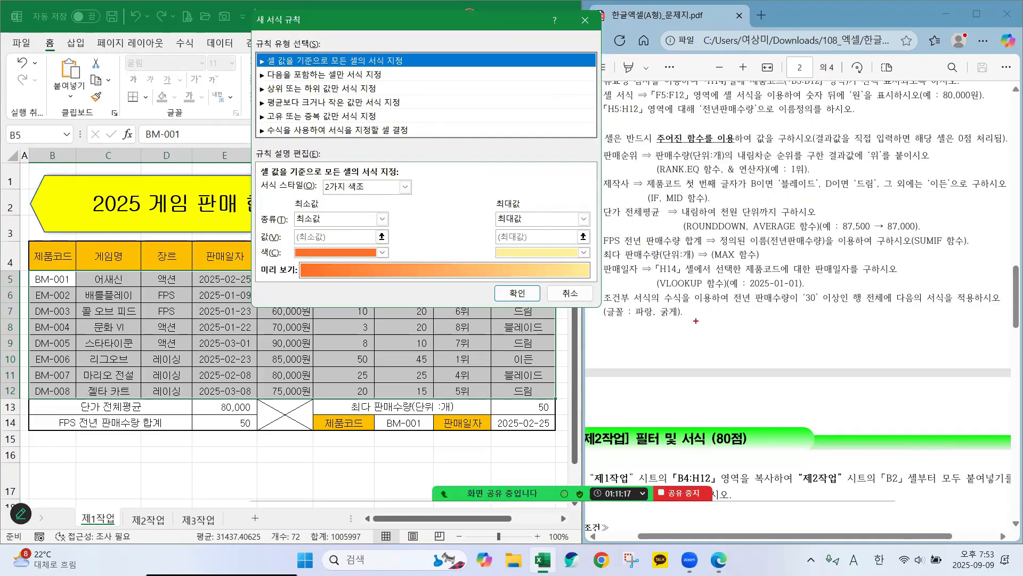
mouse_move(613, 308)
mouse_down()
mouse_move(704, 312)
mouse_move(660, 293)
mouse_move(714, 290)
mouse_up()
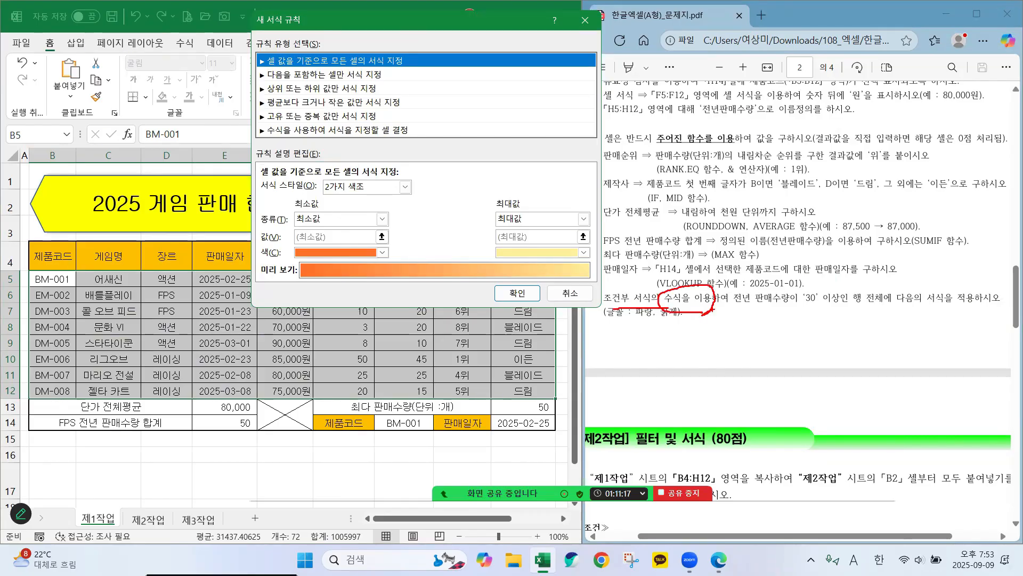
key(Escape)
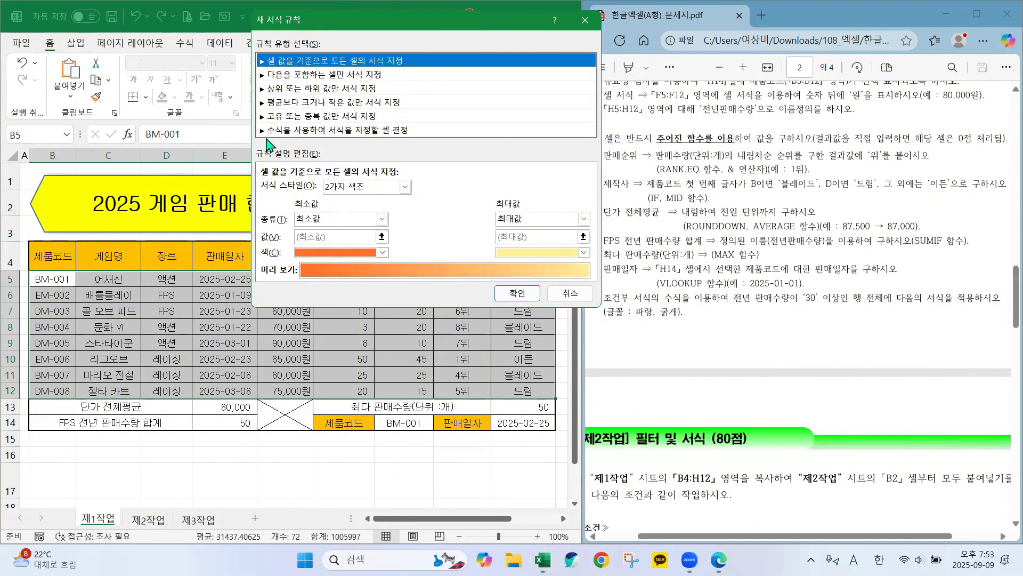
click(283, 131)
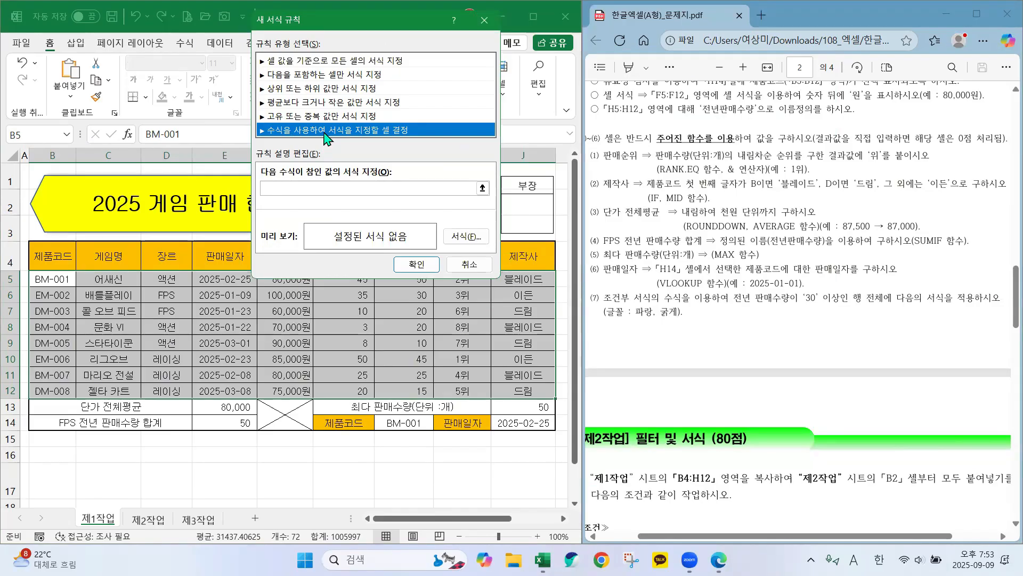
click(278, 189)
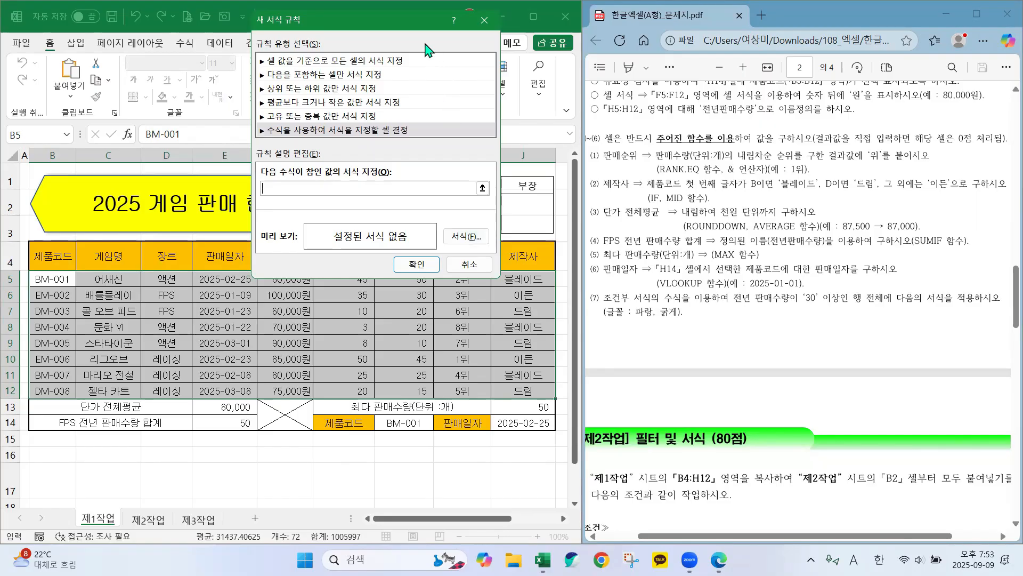
drag(407, 26, 239, 72)
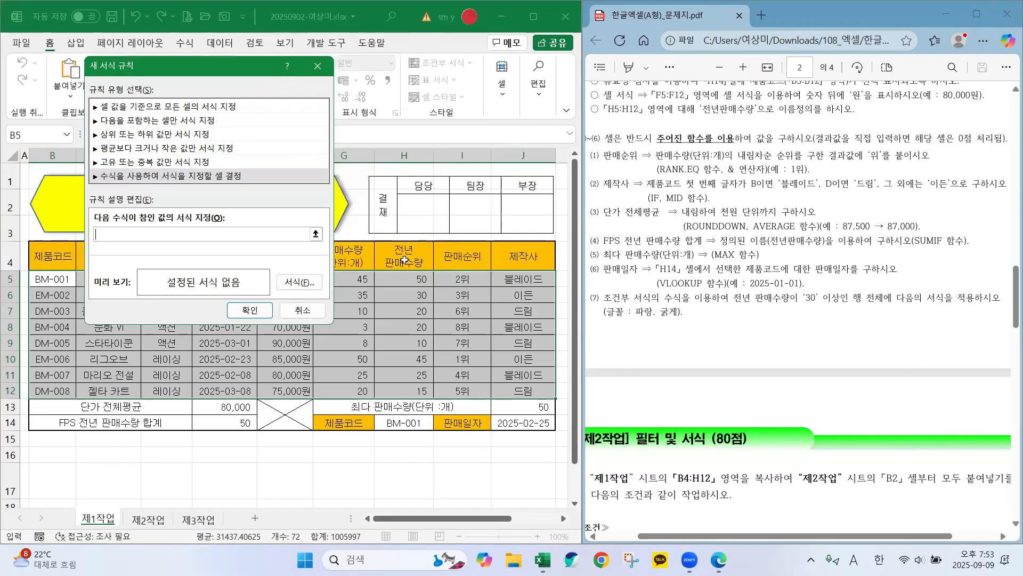
click(405, 265)
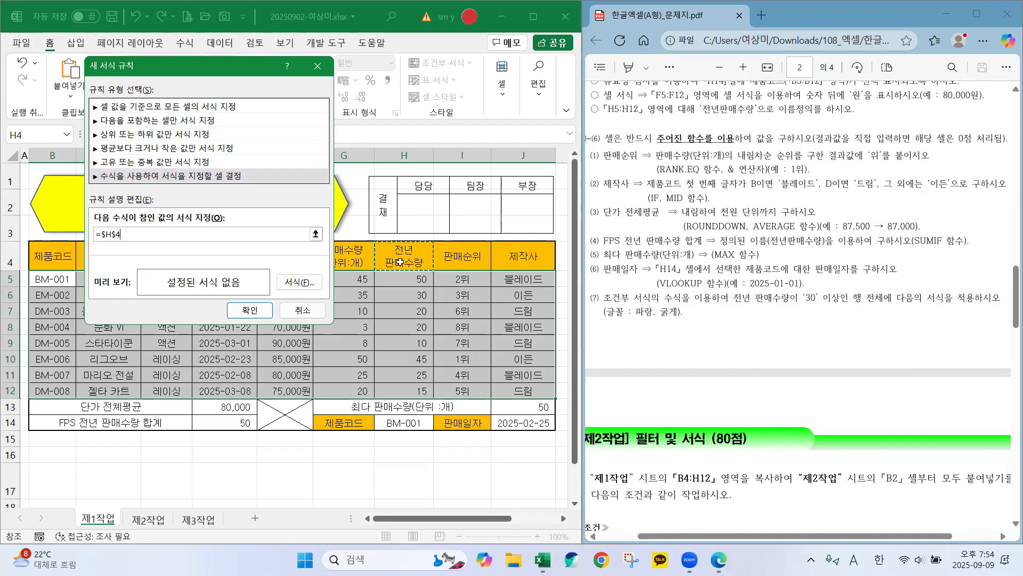
click(408, 277)
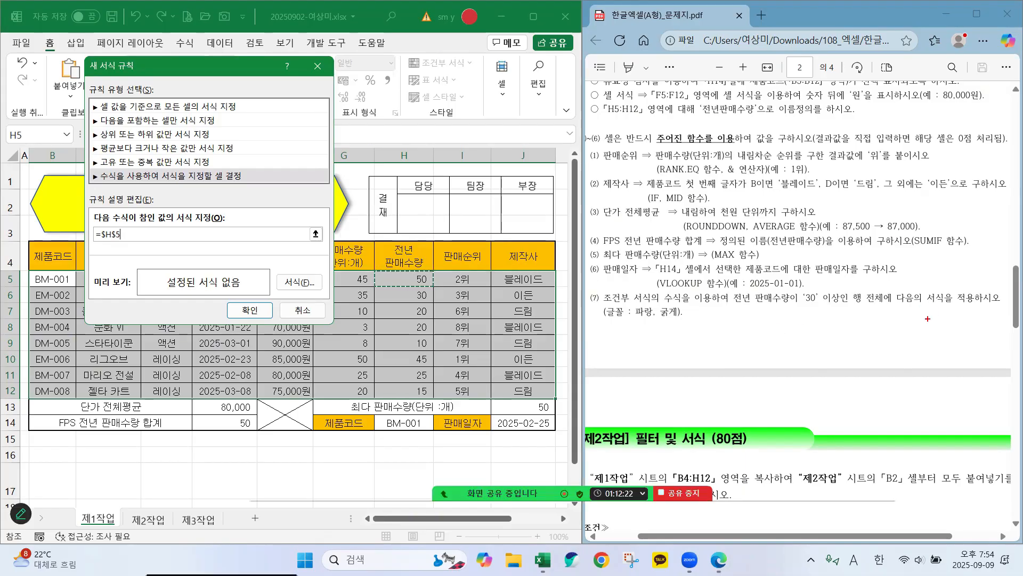
mouse_move(819, 306)
mouse_down()
mouse_move(910, 306)
mouse_move(856, 284)
mouse_move(879, 285)
mouse_move(886, 312)
mouse_move(873, 318)
mouse_move(887, 318)
mouse_up()
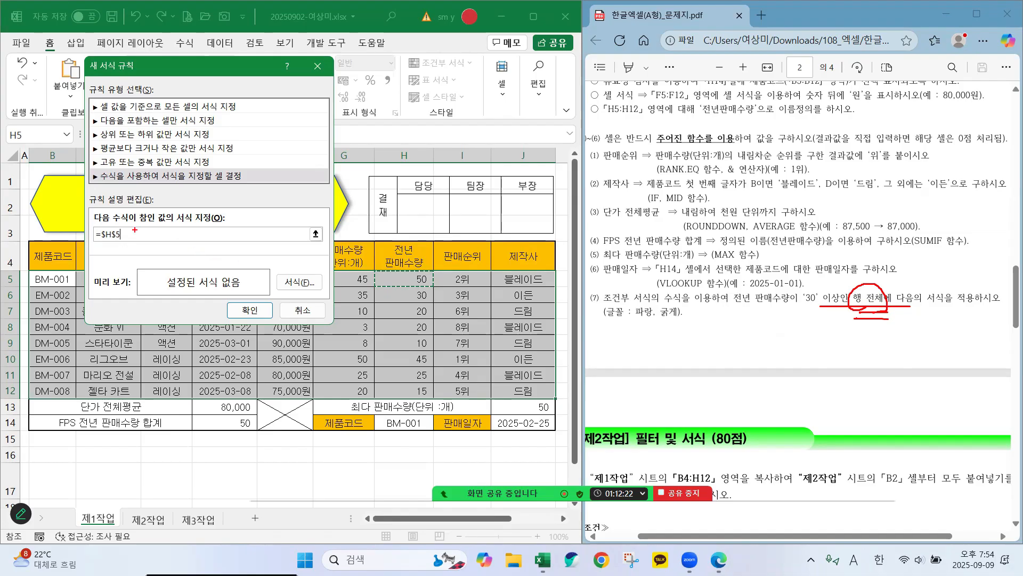
mouse_move(127, 221)
mouse_down()
mouse_move(95, 229)
mouse_move(118, 250)
mouse_move(133, 225)
mouse_up()
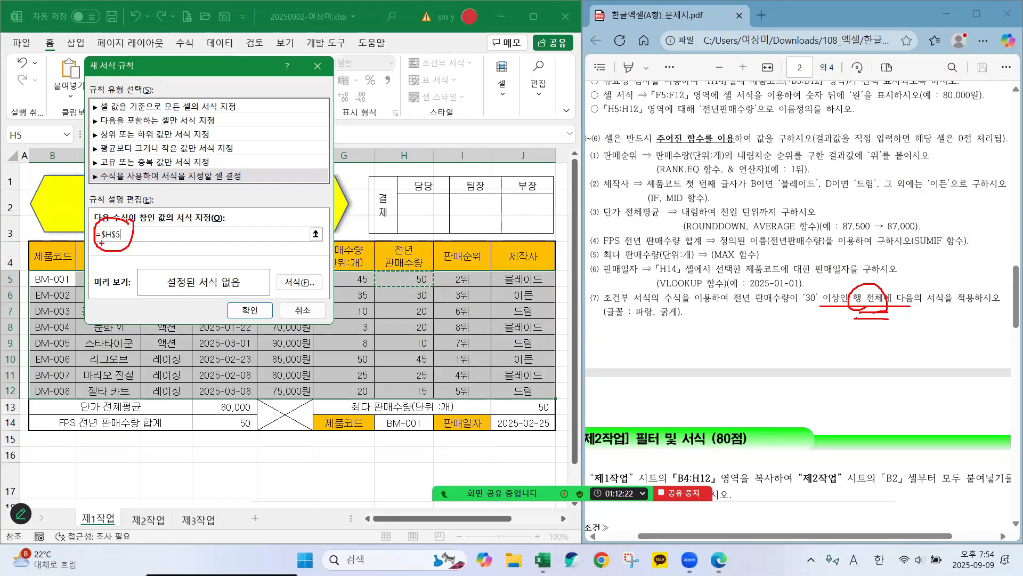
drag(101, 244, 118, 246)
key(Escape)
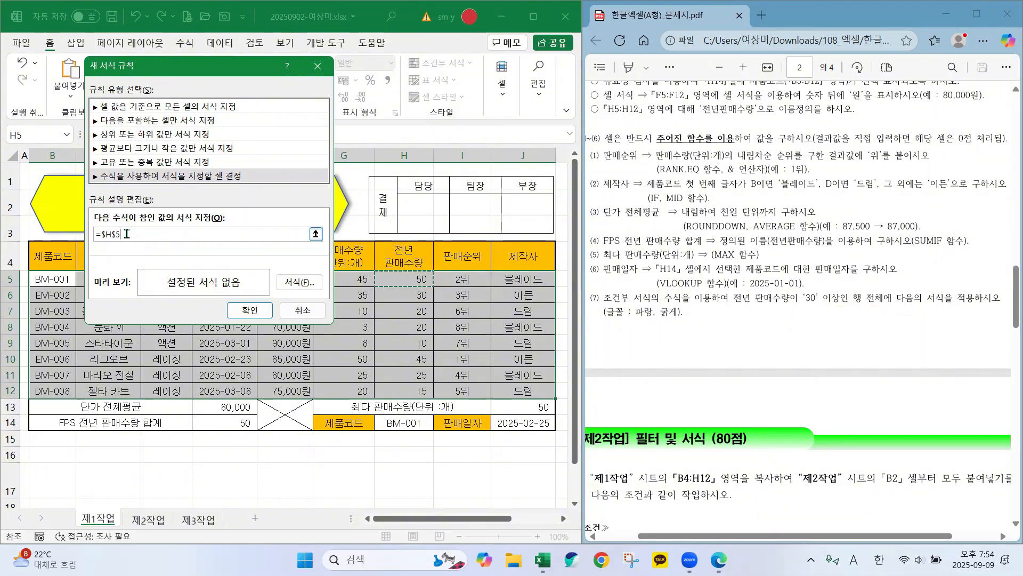
text(+$H$5)
key(F4)
key(BackSpace)
key(BackSpace)
key(BackSpace)
key(BackSpace)
key(BackSpace)
key(BackSpace)
key(BackSpace)
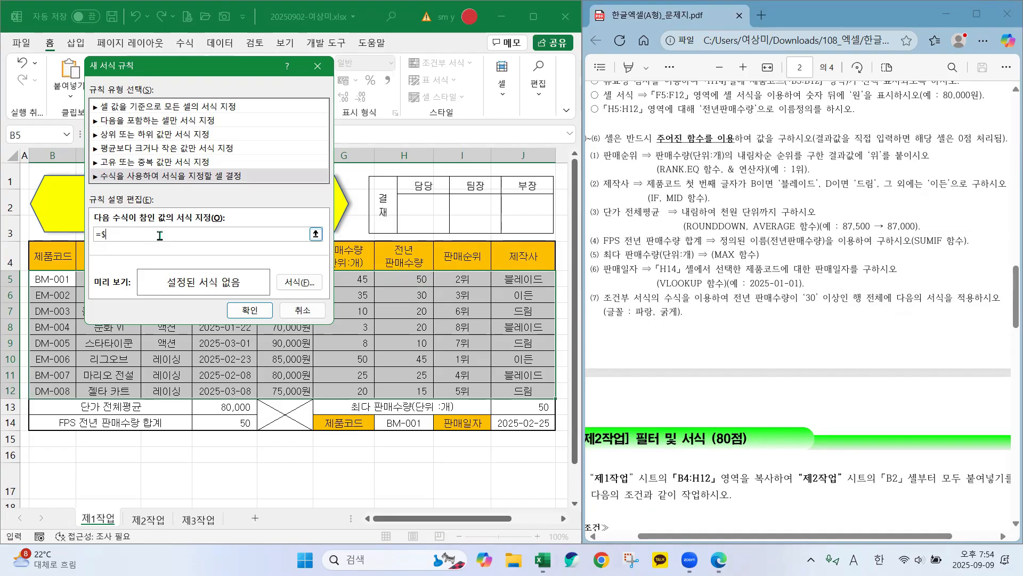
key(BackSpace)
- Set the formatting rule's formula to =$H5>=30
click(421, 279)
mouse_move(106, 243)
mouse_down()
mouse_move(107, 228)
mouse_move(110, 241)
mouse_up()
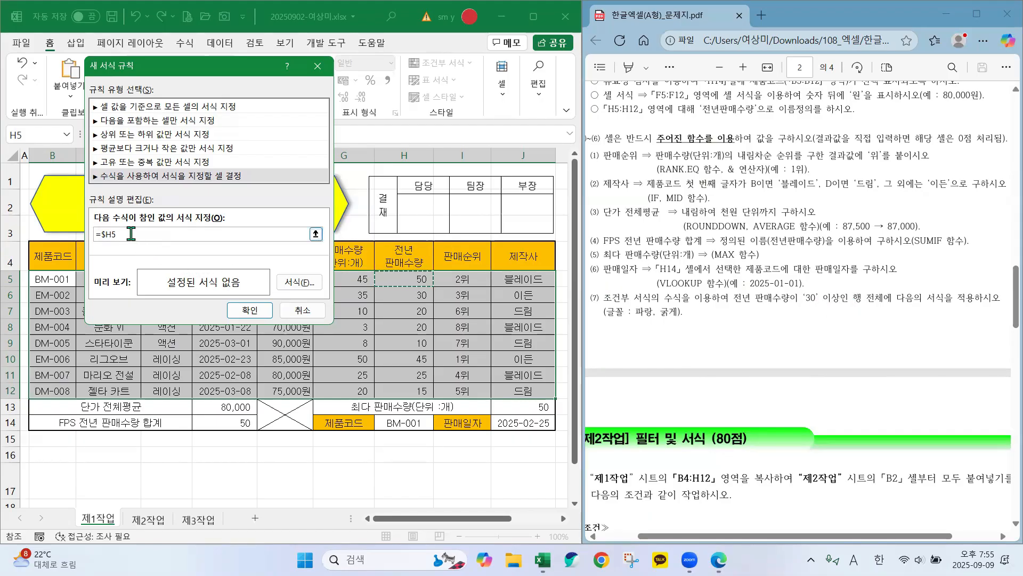
text(>=)
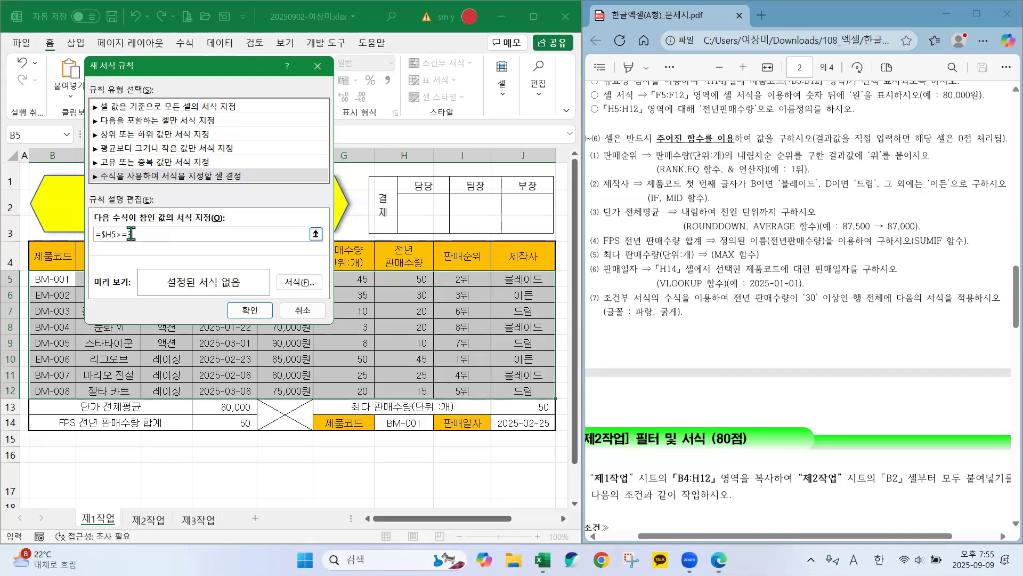
text(30)
- Set the formatting rule's font style to 굵게 (bold) and its font colour to standard blue
click(298, 283)
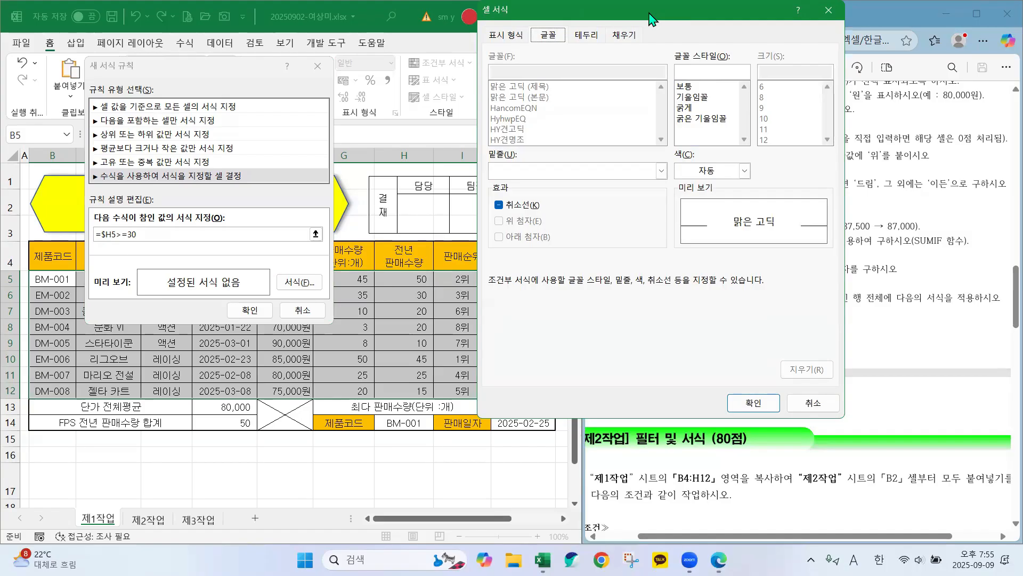
drag(649, 19, 365, 49)
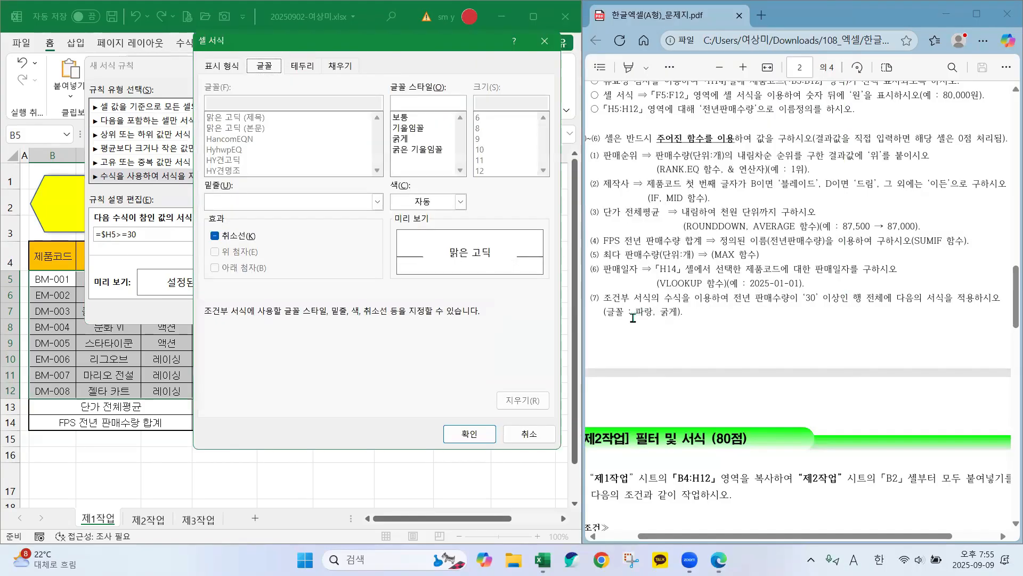
mouse_move(662, 323)
mouse_down()
mouse_move(619, 329)
mouse_move(650, 301)
mouse_move(650, 326)
mouse_move(660, 302)
mouse_move(676, 334)
mouse_up()
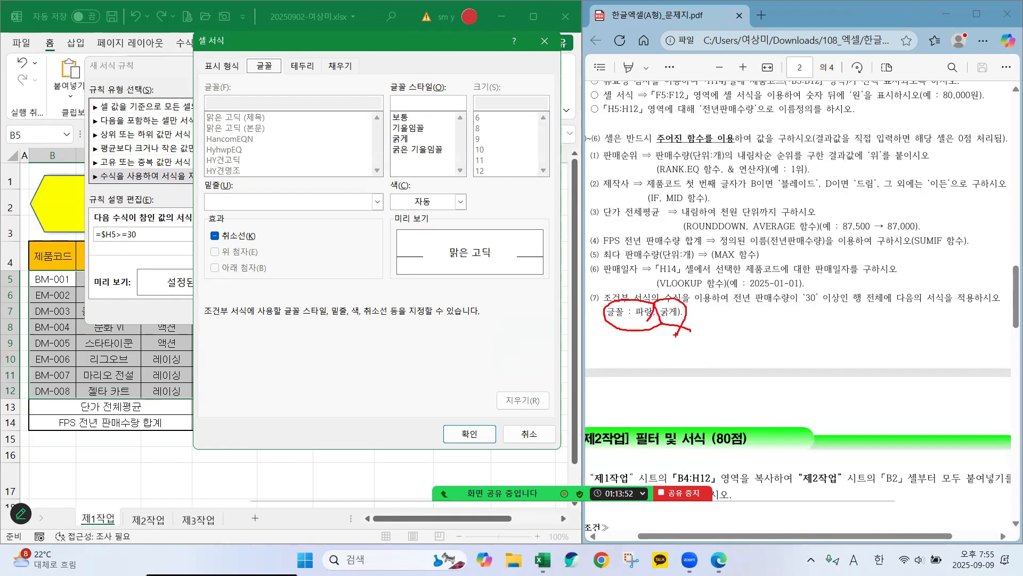
key(Escape)
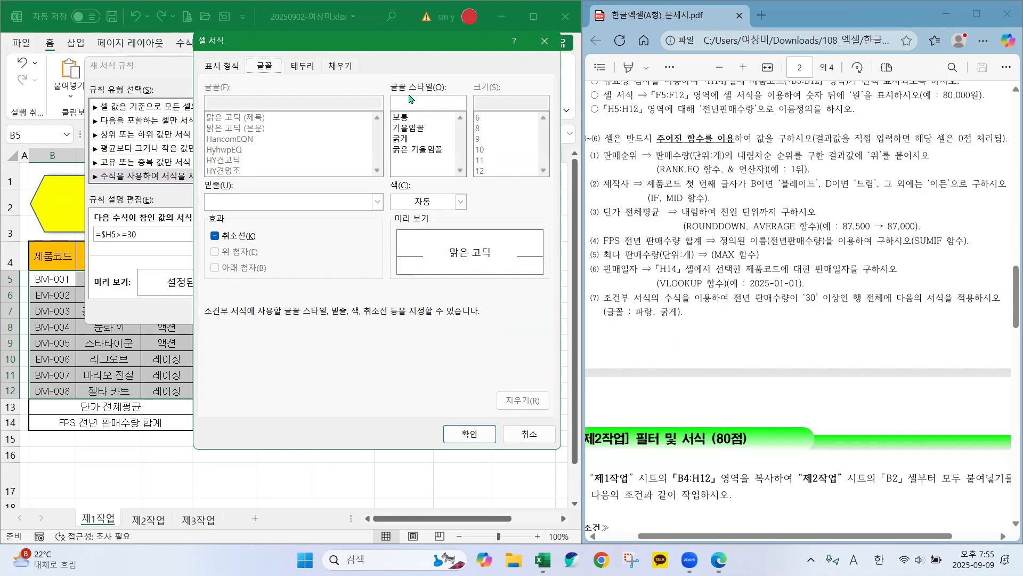
mouse_move(442, 60)
mouse_down()
mouse_move(389, 67)
mouse_move(426, 109)
mouse_move(451, 63)
mouse_move(408, 63)
mouse_up()
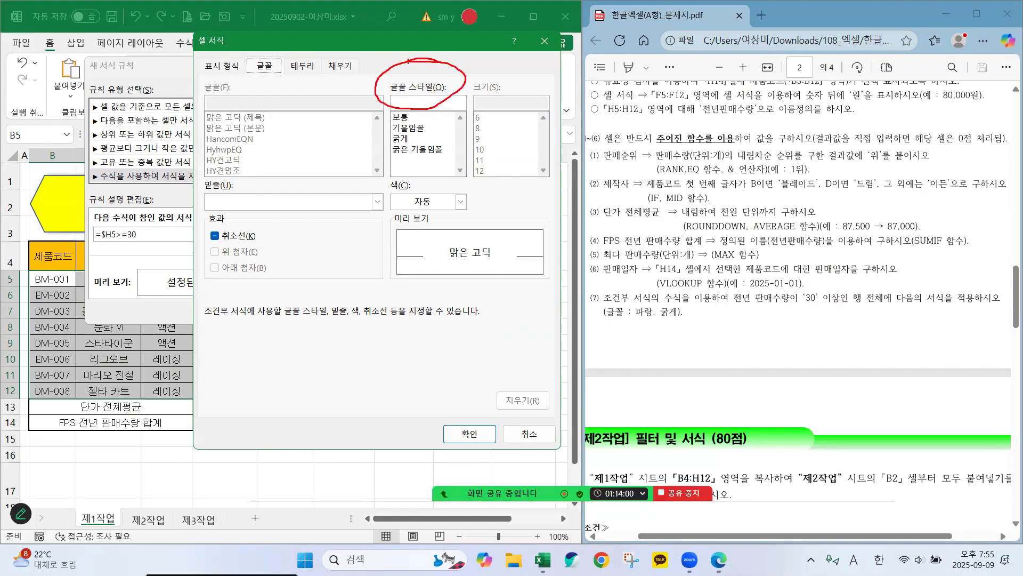
click(400, 138)
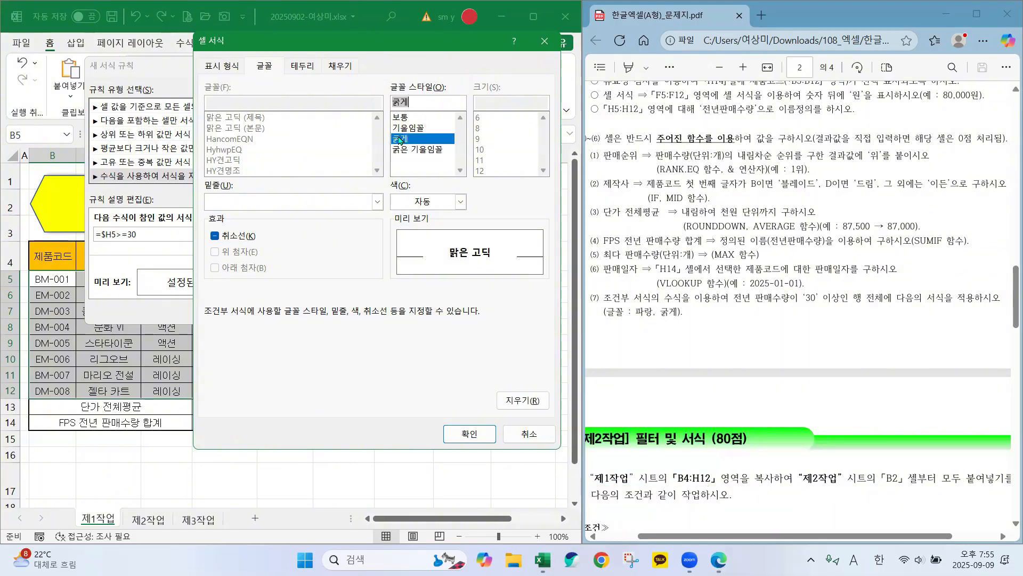
click(421, 203)
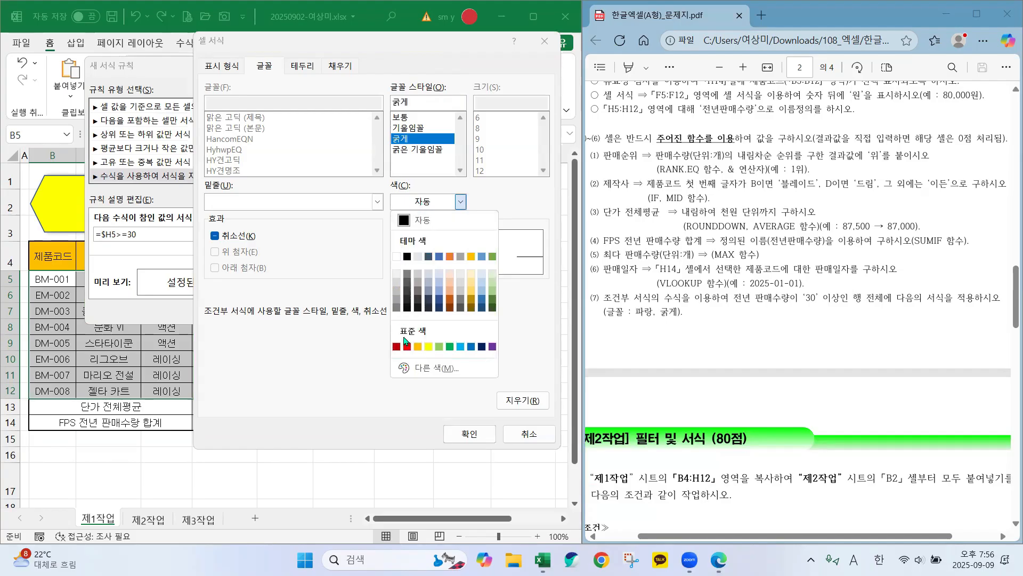
click(471, 347)
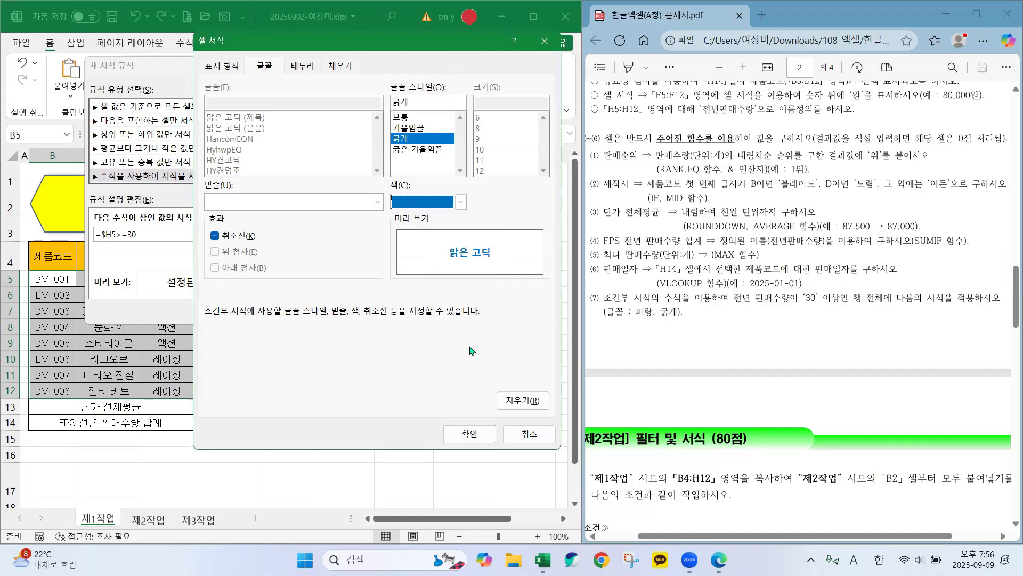
click(469, 433)
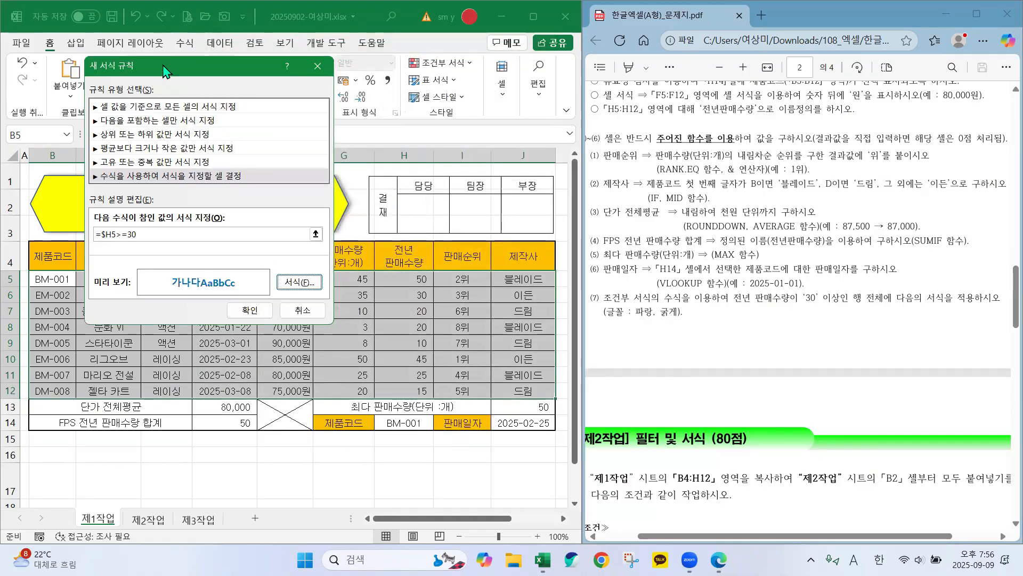
- Check the preview of the formula-based formatting rule and apply it to B5:J12
drag(166, 70, 379, 70)
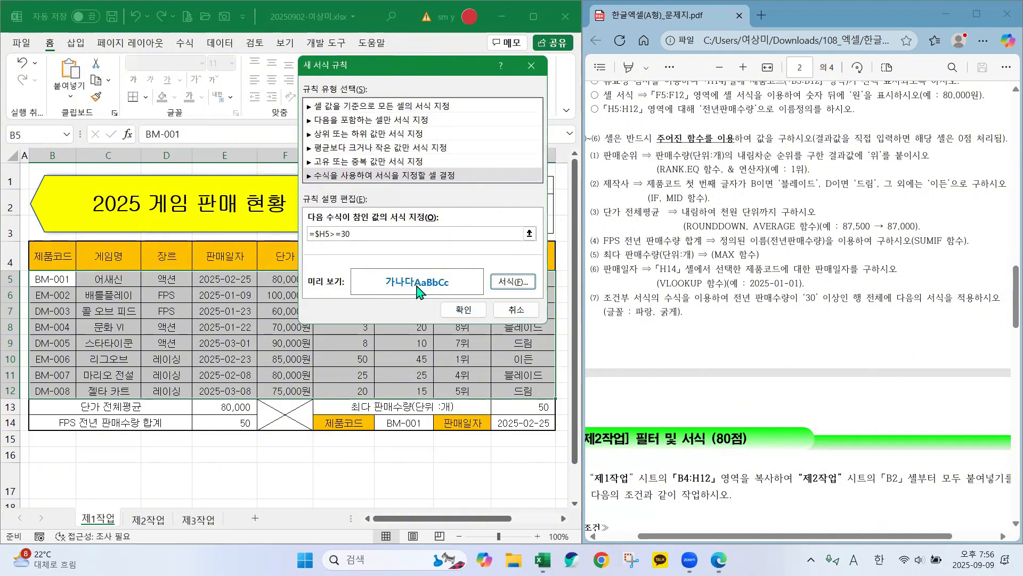
mouse_move(412, 264)
mouse_down()
mouse_move(367, 270)
mouse_move(469, 301)
mouse_move(385, 264)
mouse_up()
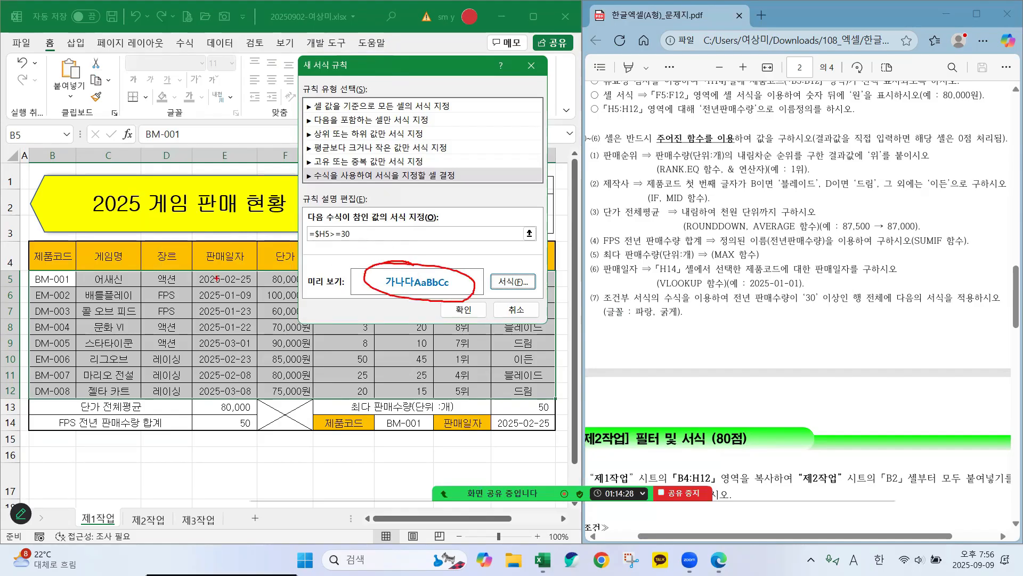
drag(393, 293, 451, 290)
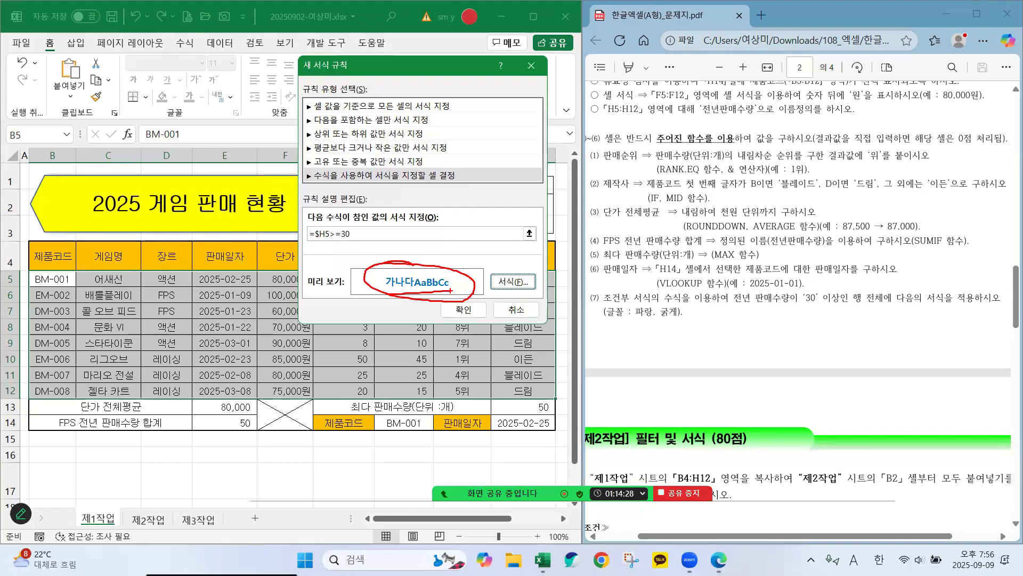
key(Escape)
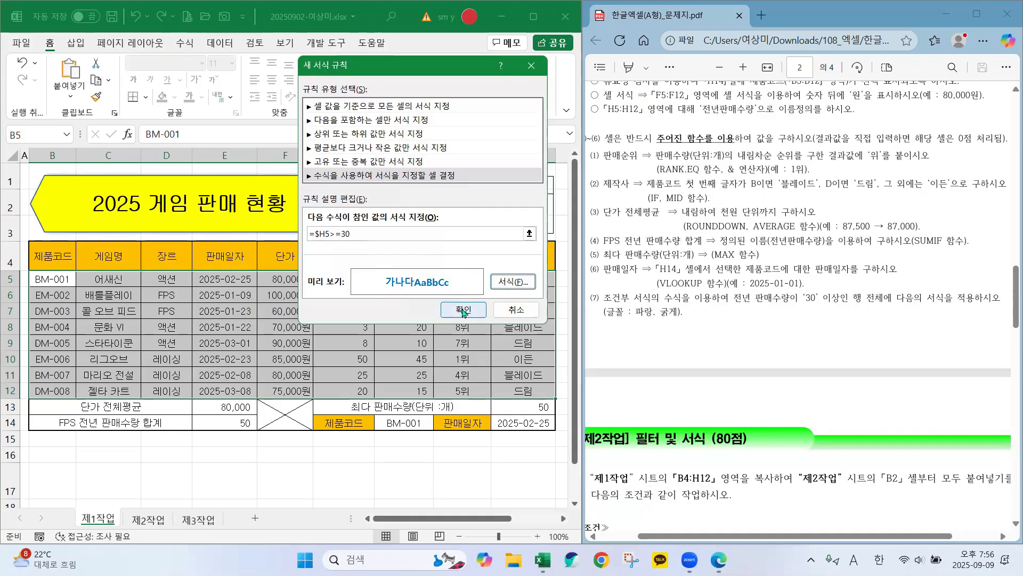
click(463, 310)
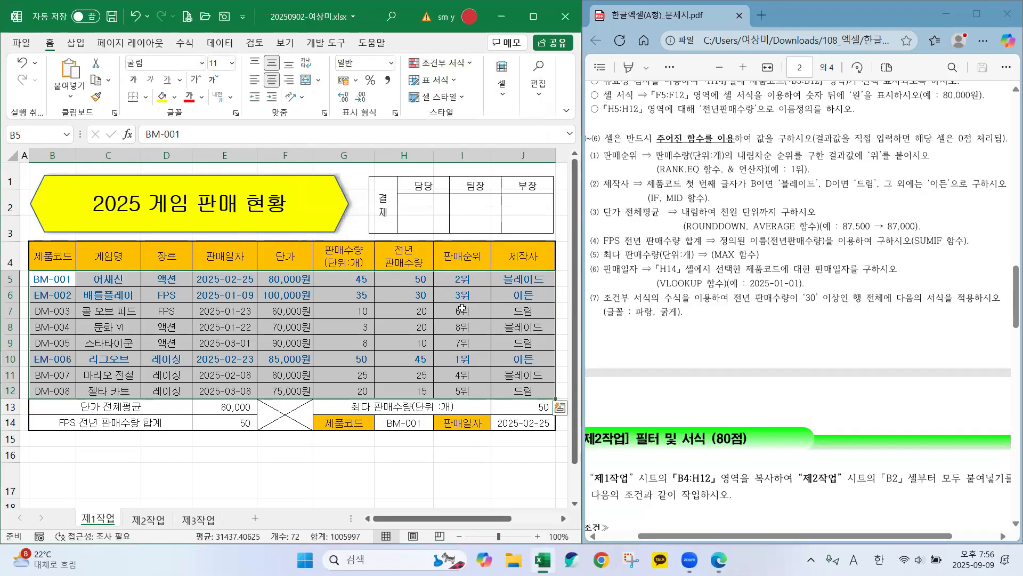
- Compare the blue bold rows and their 전년 판매수량 values with the '30' 이상 condition in instruction (7) of the exam PDF
click(418, 327)
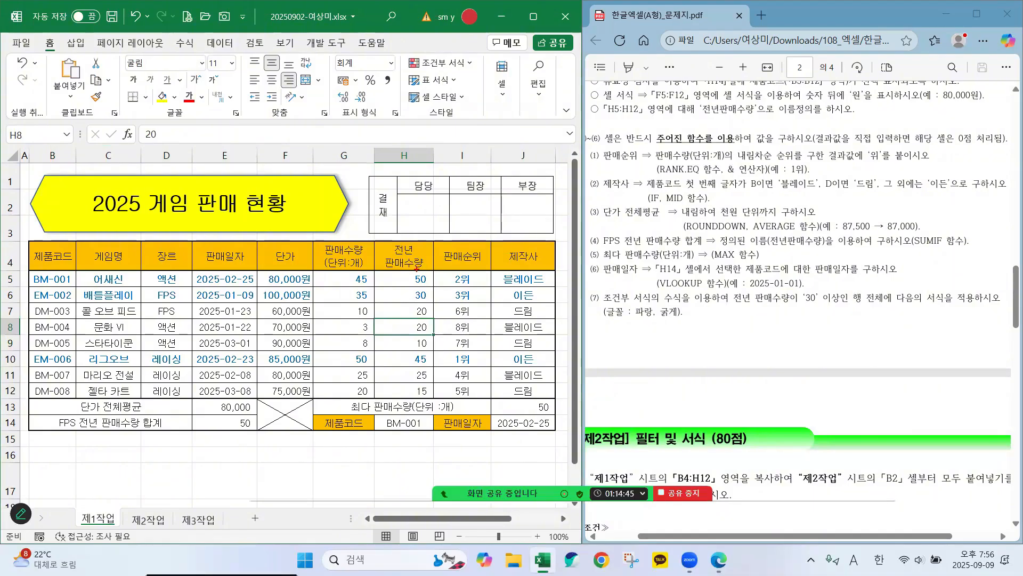
mouse_move(421, 270)
mouse_down()
mouse_move(372, 260)
mouse_move(429, 246)
mouse_move(428, 259)
mouse_up()
drag(805, 308, 844, 307)
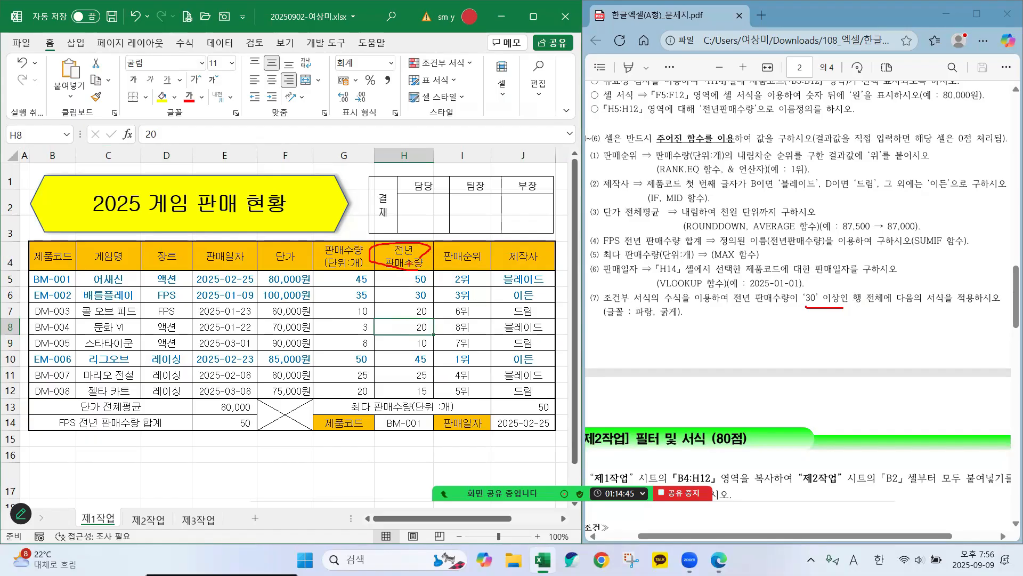
drag(417, 276, 438, 254)
drag(419, 292, 440, 274)
drag(420, 355, 445, 345)
drag(601, 304, 622, 304)
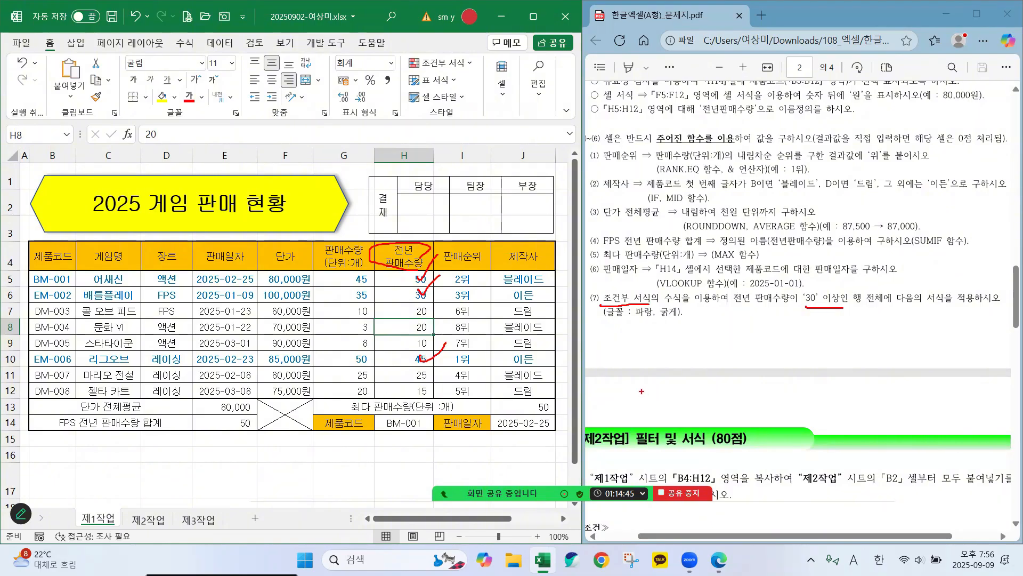
key(Escape)
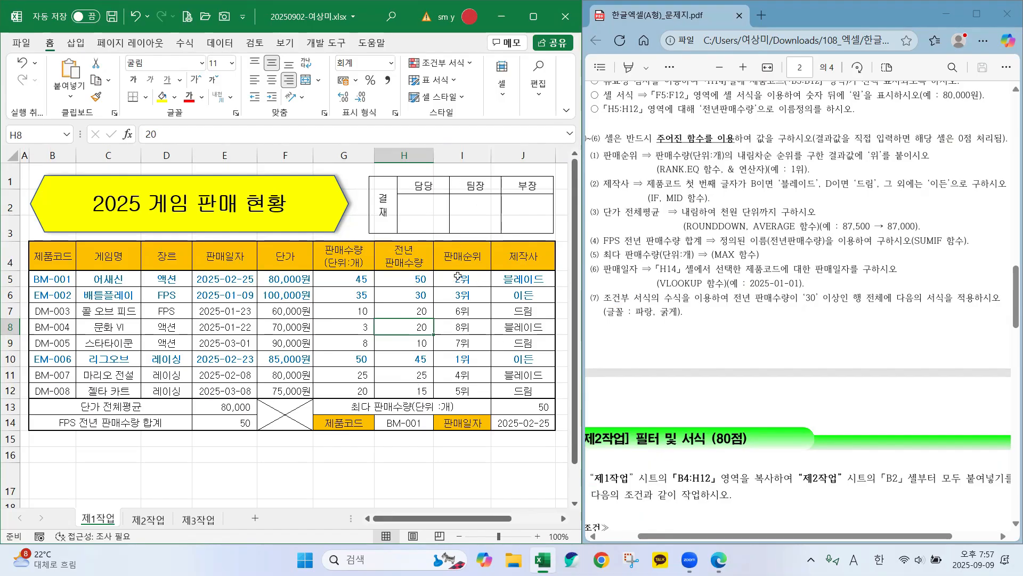
- Clear the formula results from I5:J12, J13:J14 and E13:E14
drag(446, 280, 547, 389)
key(Delete)
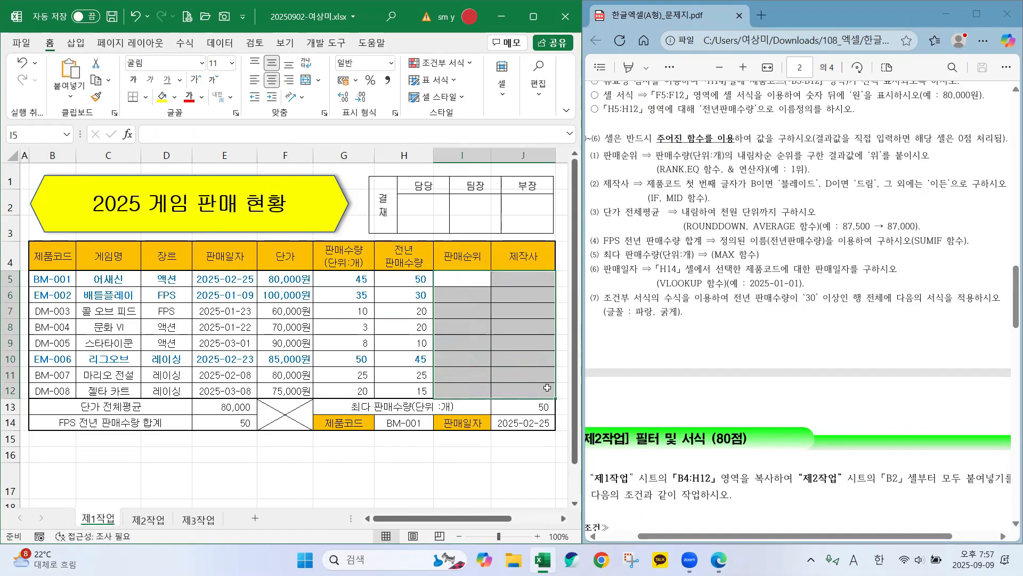
click(524, 409)
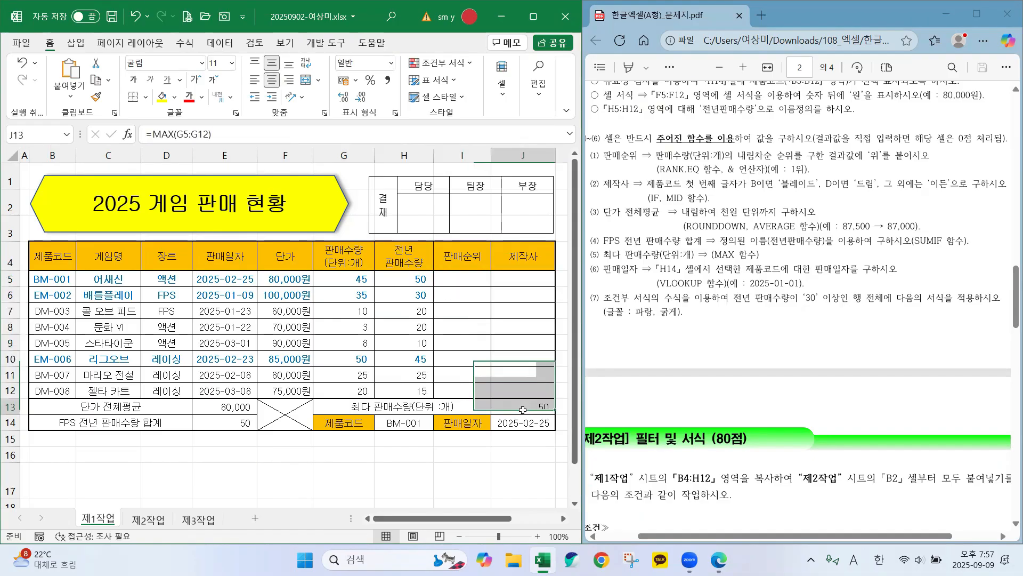
drag(522, 409, 518, 425)
key(Delete)
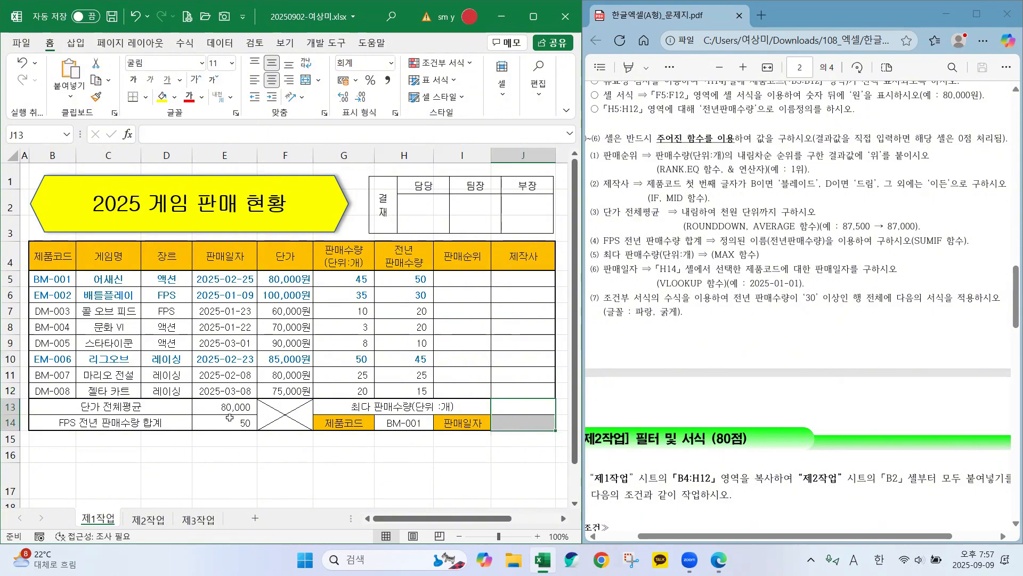
drag(223, 408, 225, 424)
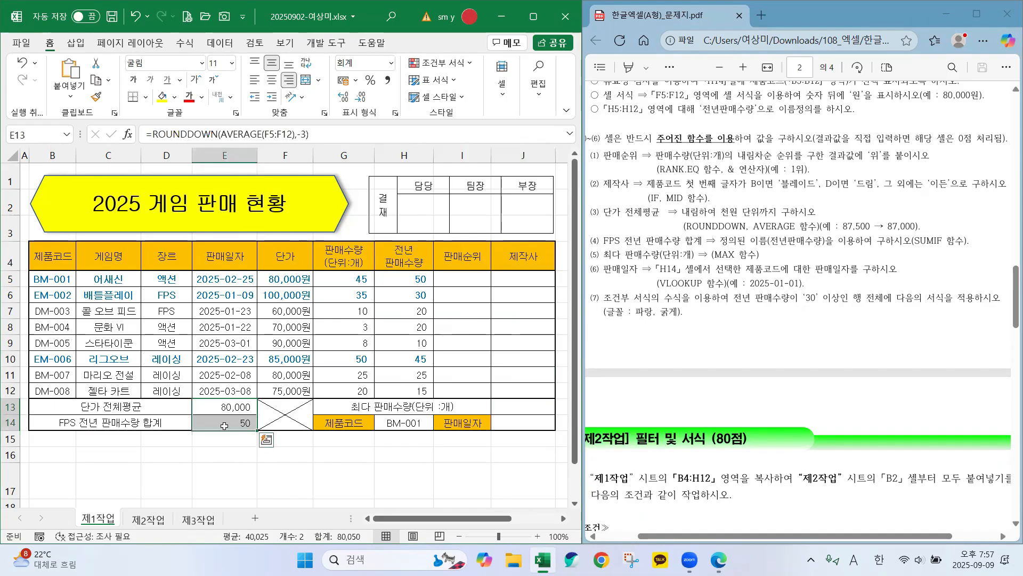
key(Delete)
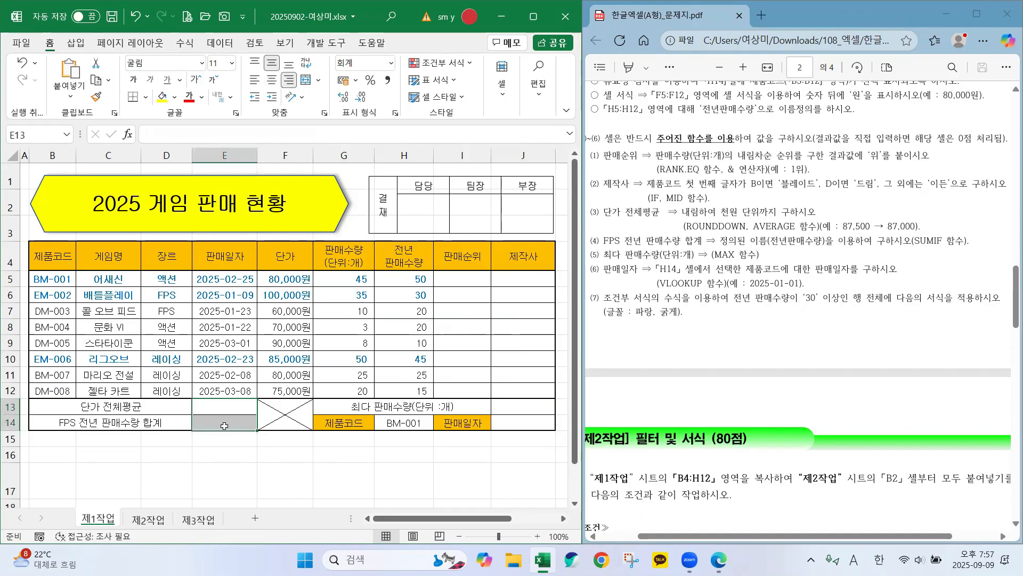
- Clear the conditional formatting rules from the entire 제1작업 sheet
click(51, 278)
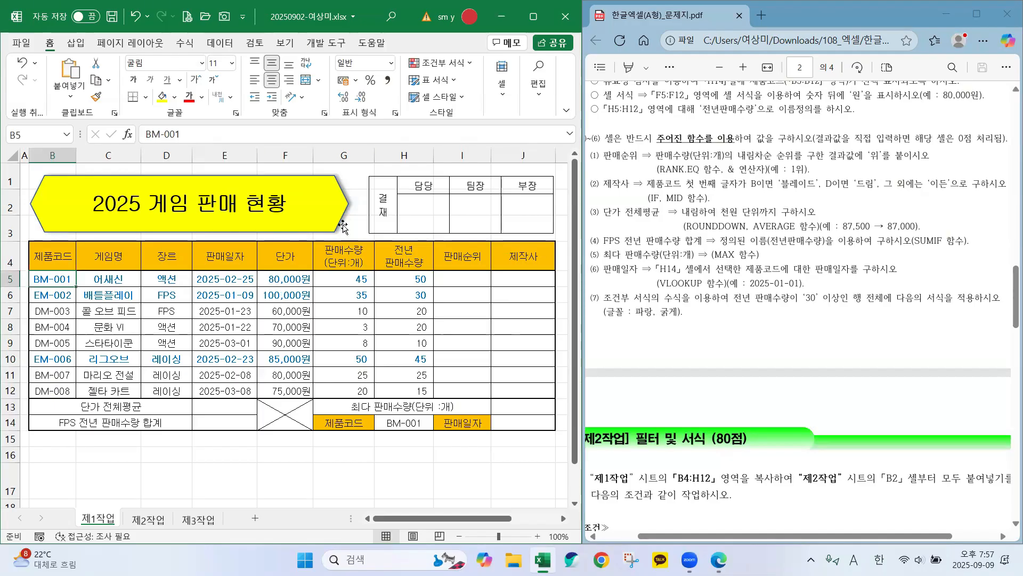
click(435, 68)
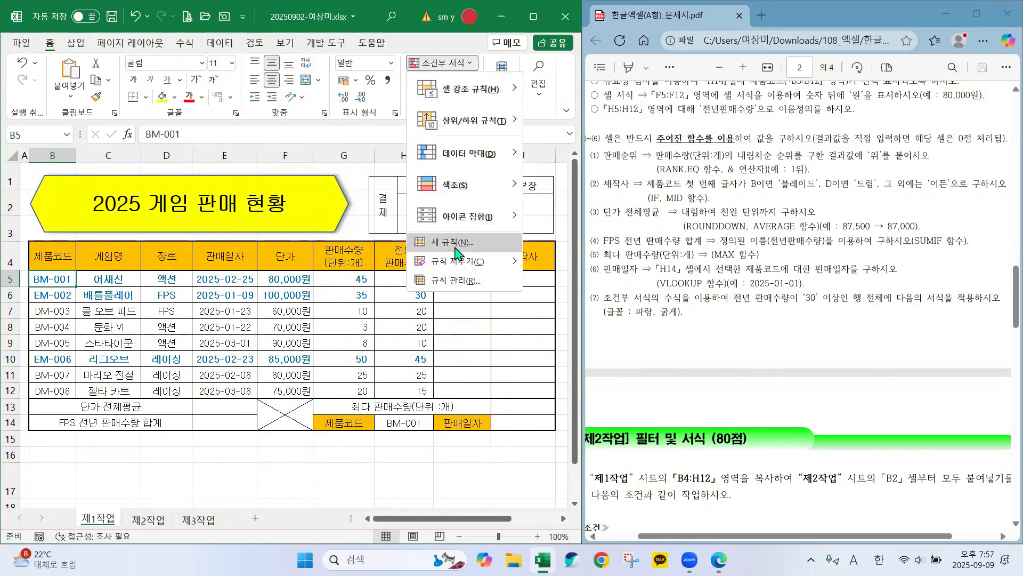
mouse_move(457, 268)
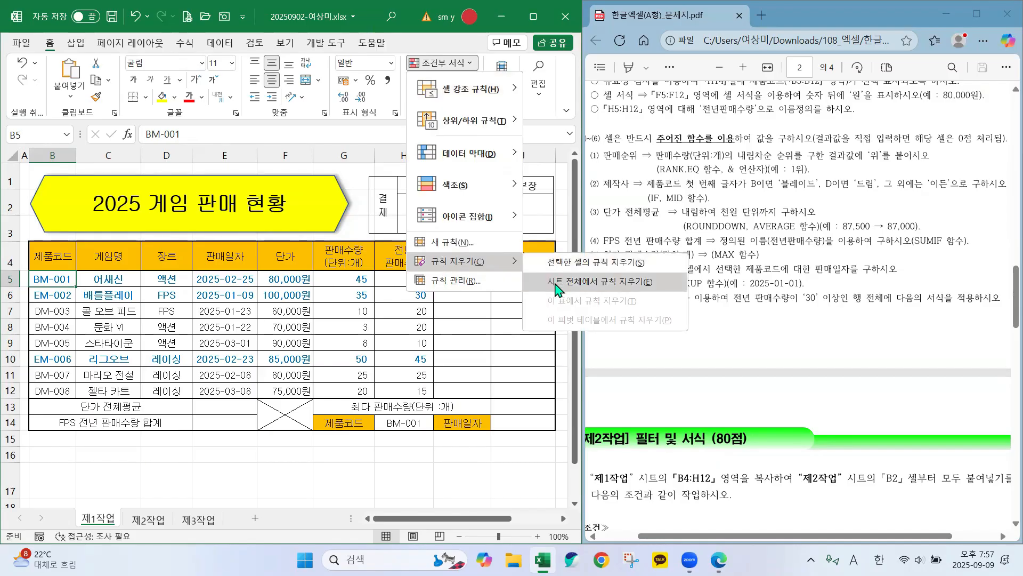
click(612, 290)
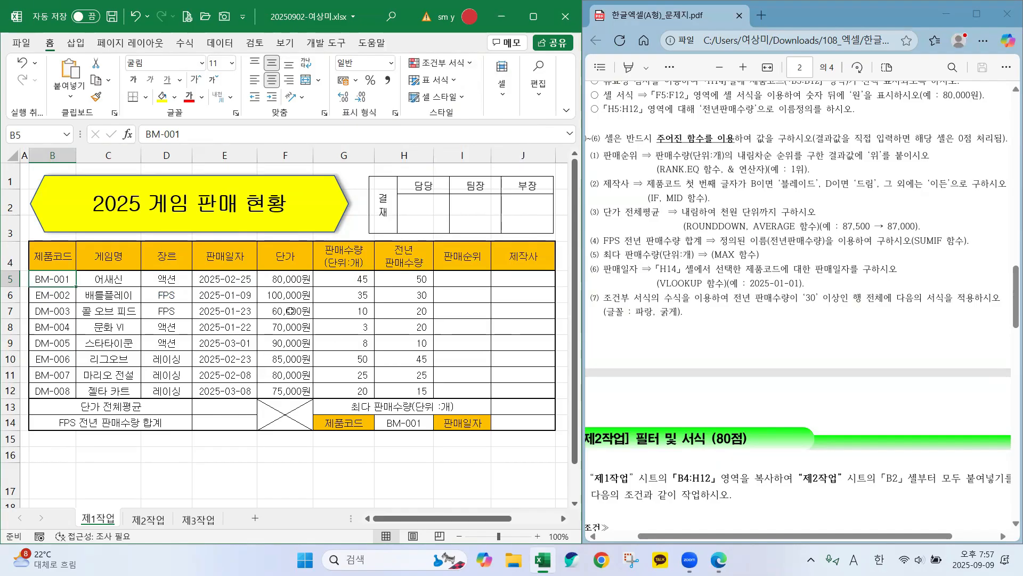
click(384, 346)
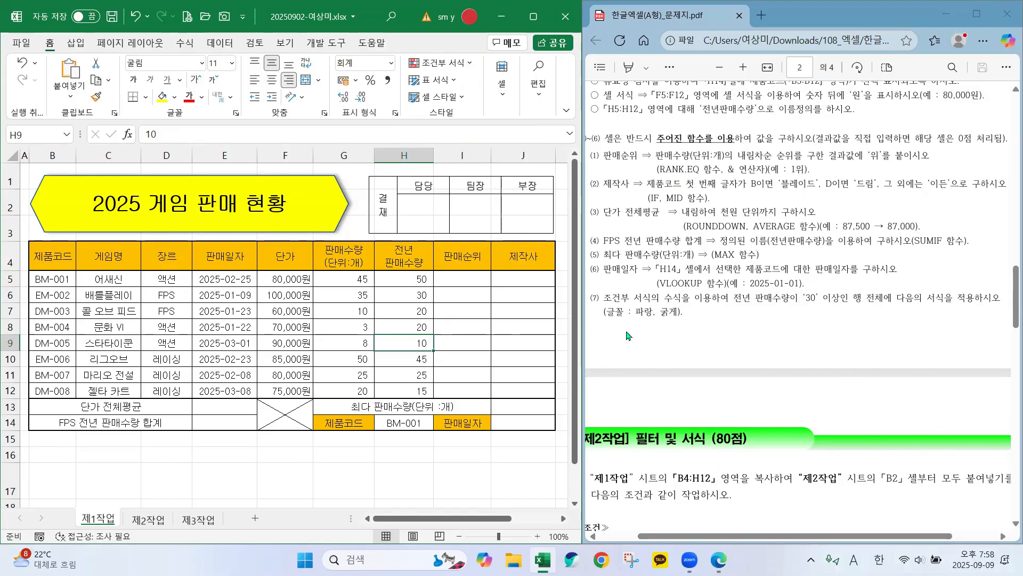
- Begin a RANK.EQ formula in I5 for 판매순위 and open its function arguments
click(676, 169)
click(461, 282)
text(=)
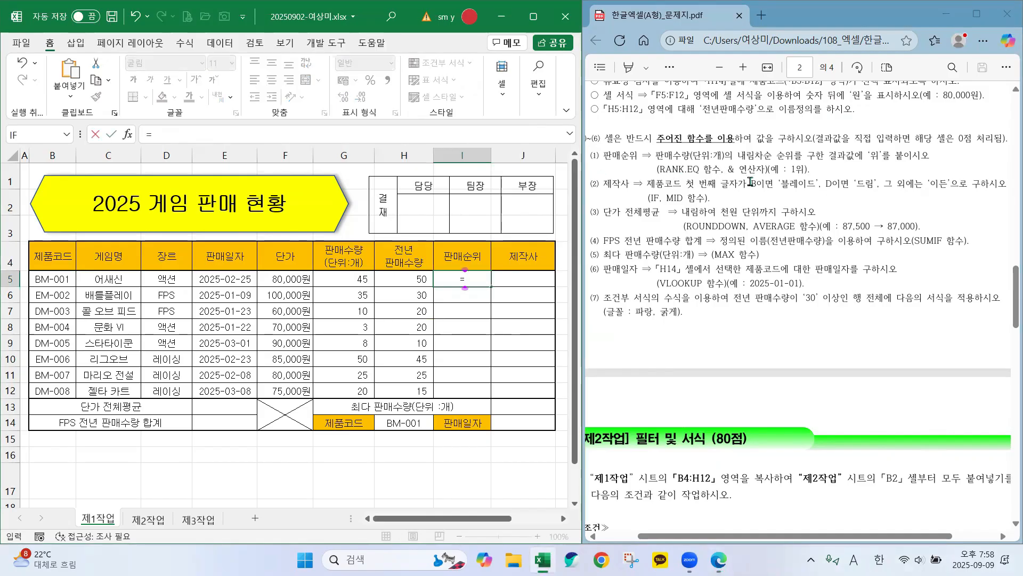
text(ra)
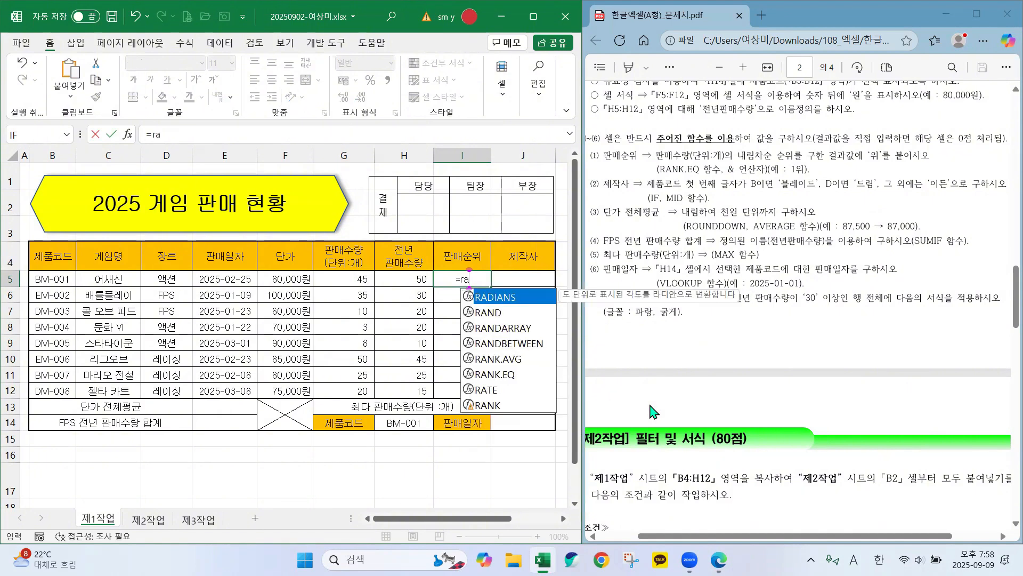
double_click(486, 375)
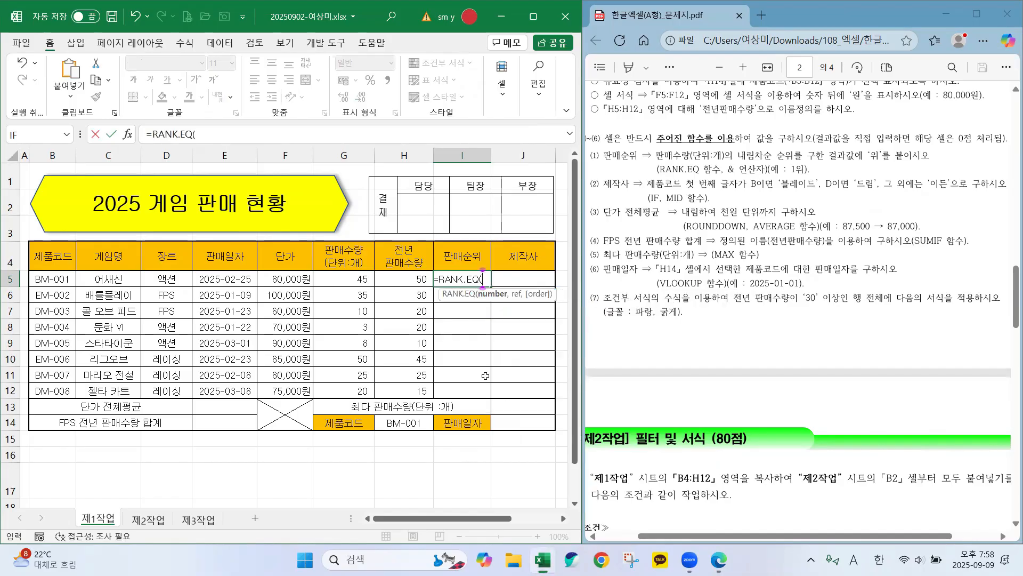
click(128, 134)
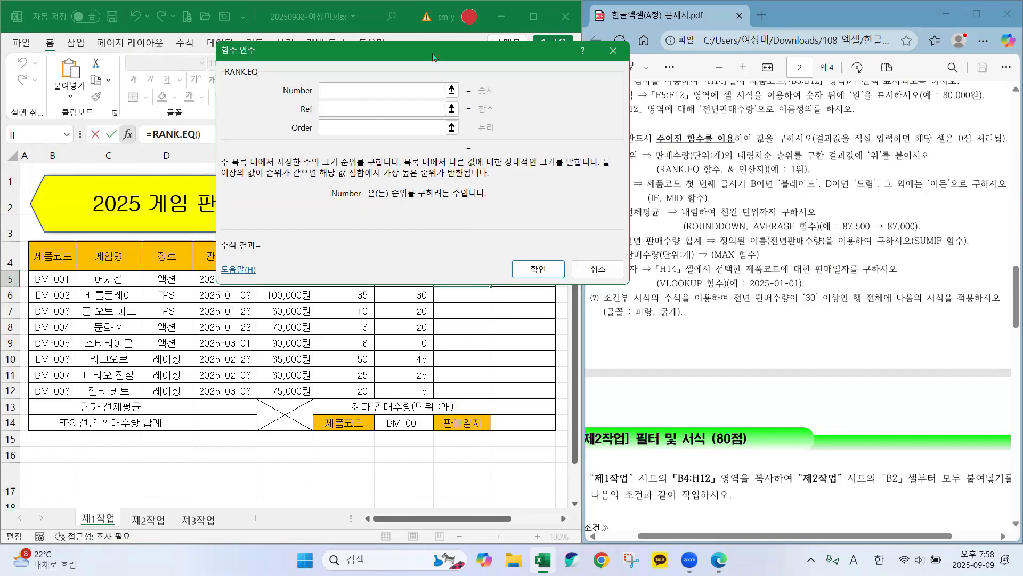
drag(432, 57, 693, 44)
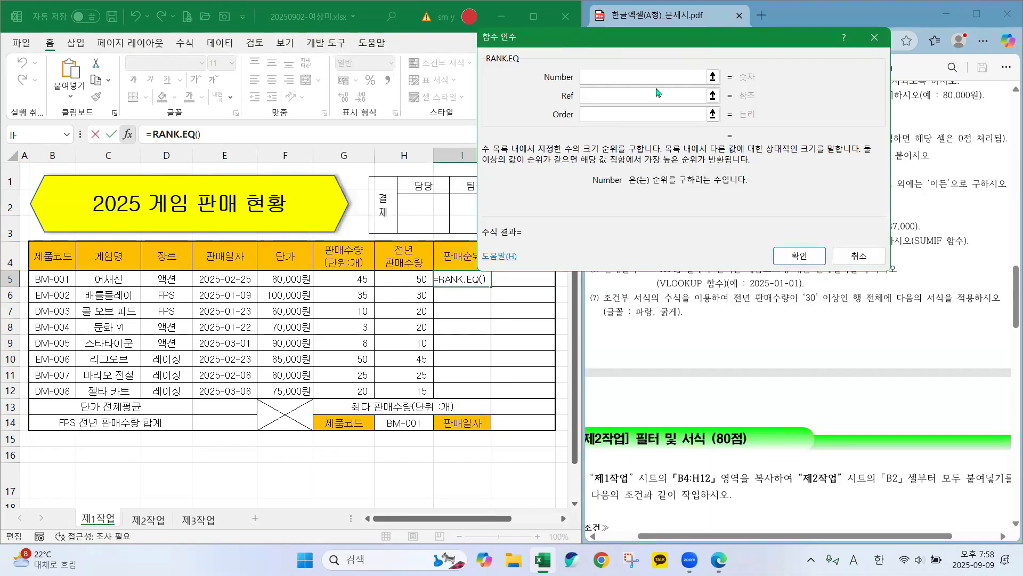
- Complete the RANK.EQ function in I5 with Number G5, absolute Ref $G$5:$G$12 and an empty Order
click(342, 279)
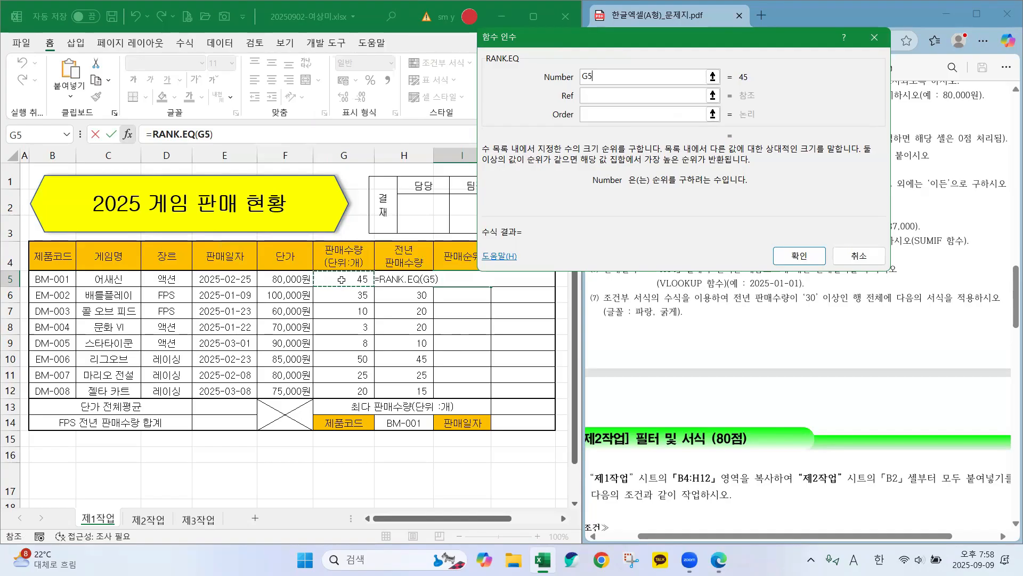
click(597, 96)
drag(348, 277, 347, 391)
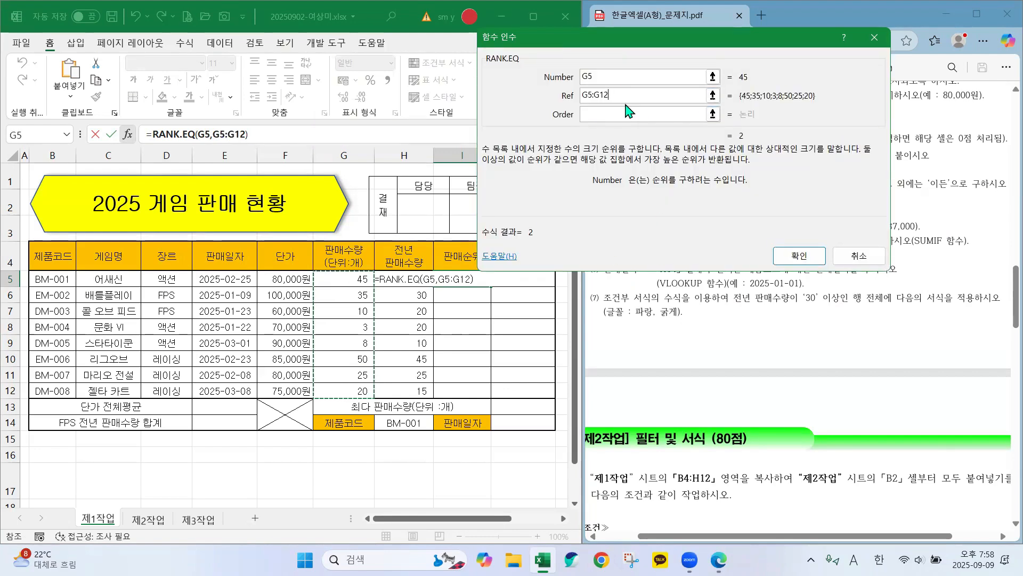
key(F4)
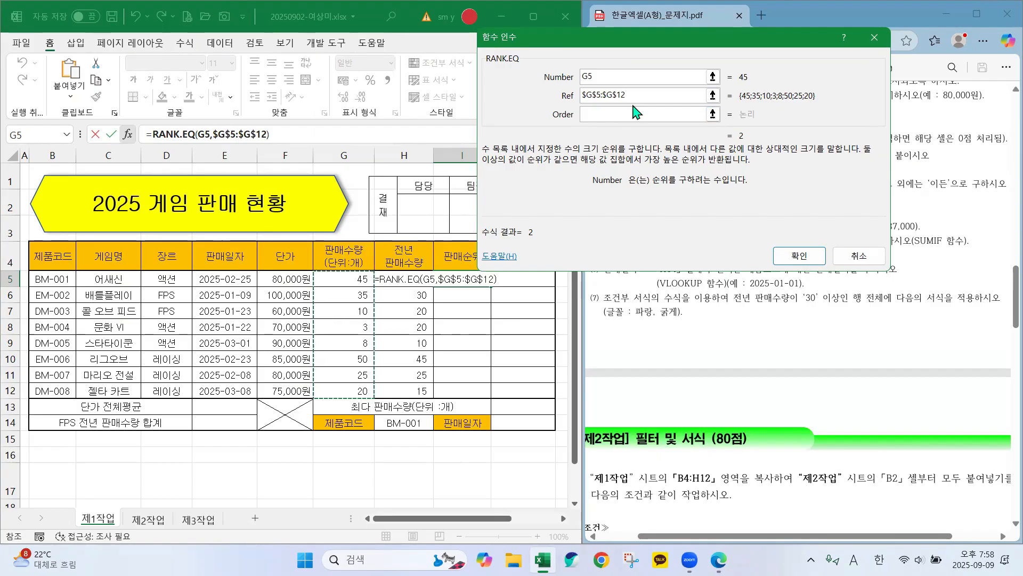
click(647, 95)
click(590, 115)
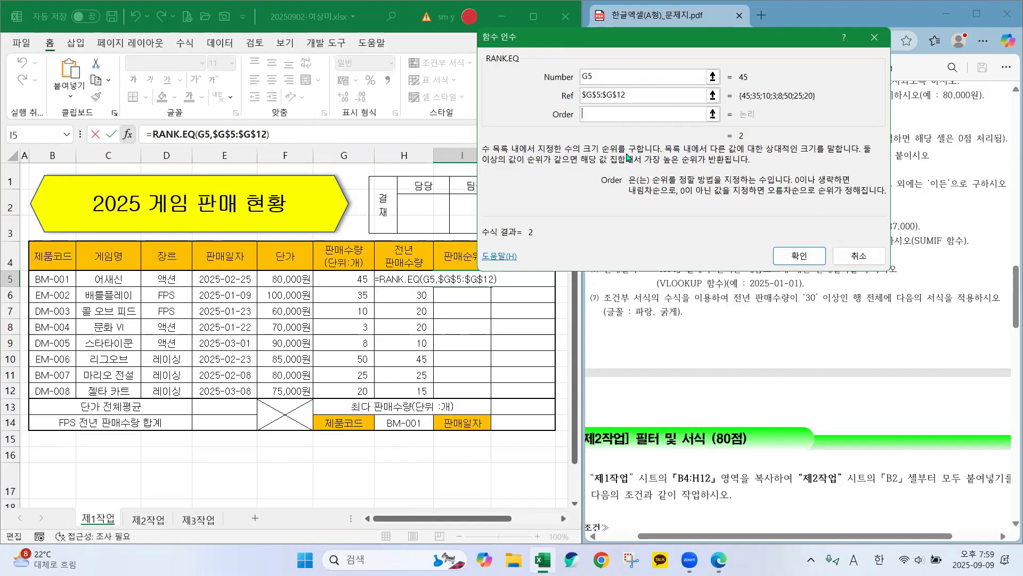
click(799, 255)
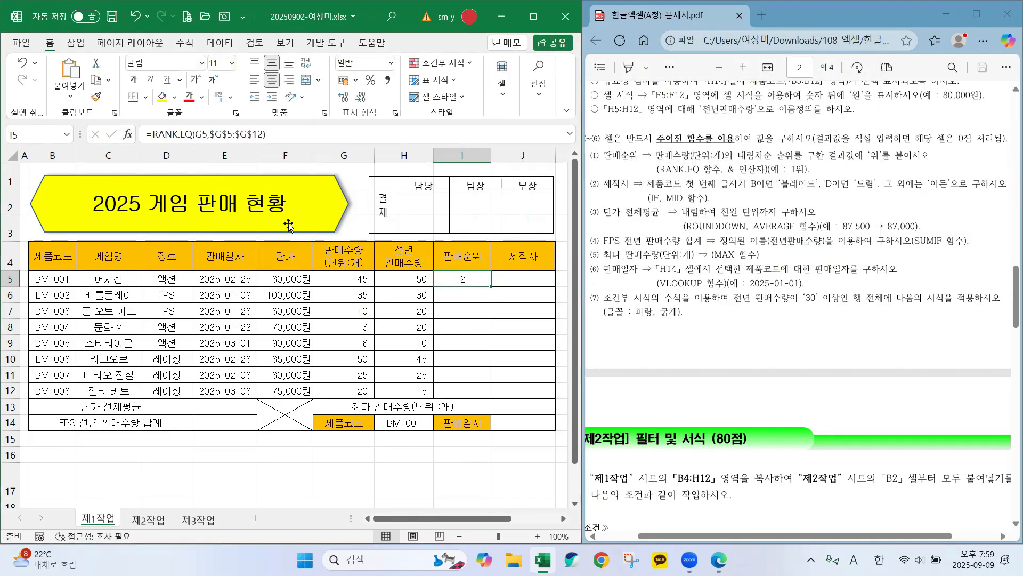
- Append &"위" to the RANK.EQ formula in I5 and fill it down through I12
click(291, 136)
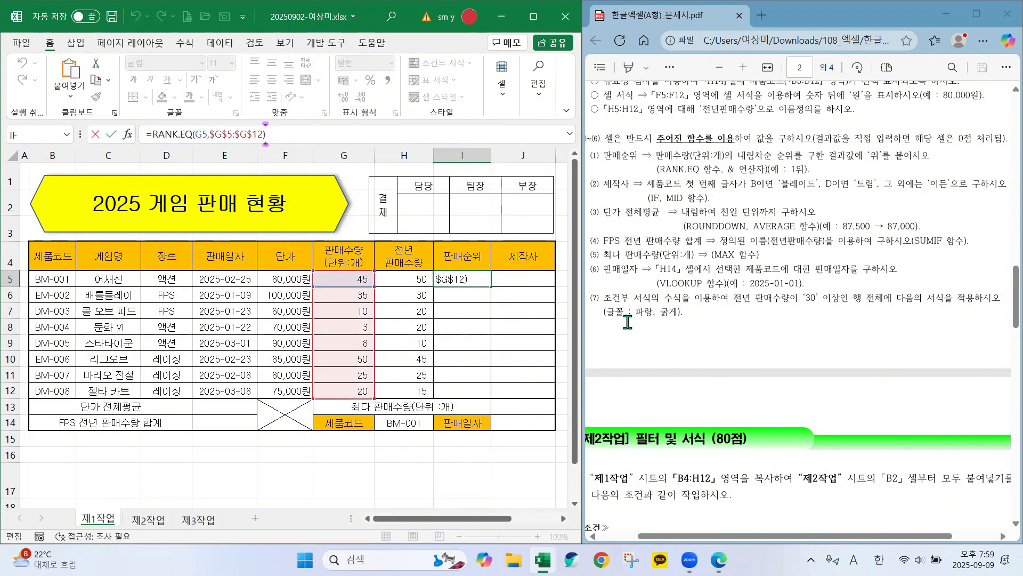
text(&)
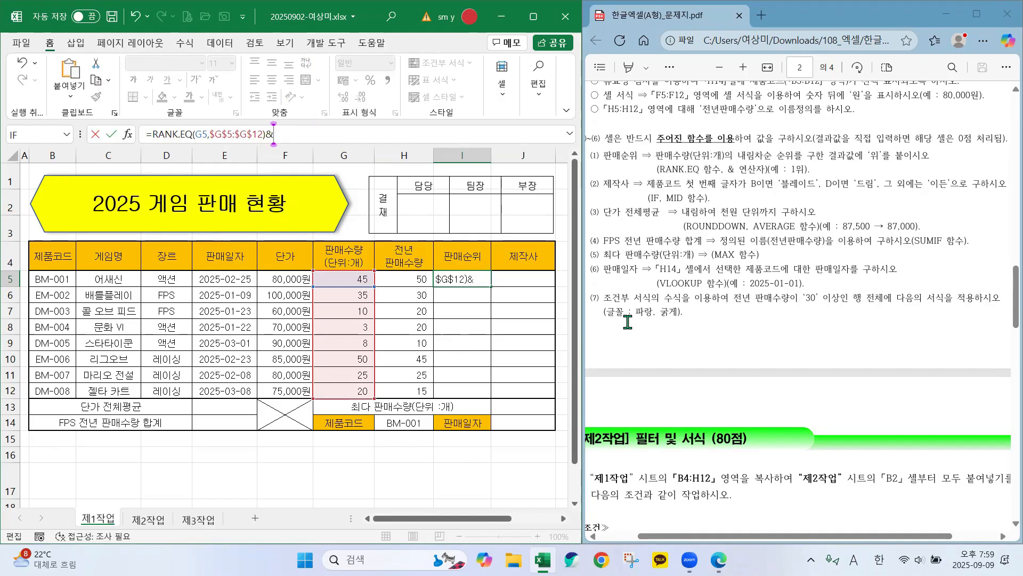
text("")
text(위)
key(Right)
key(Return)
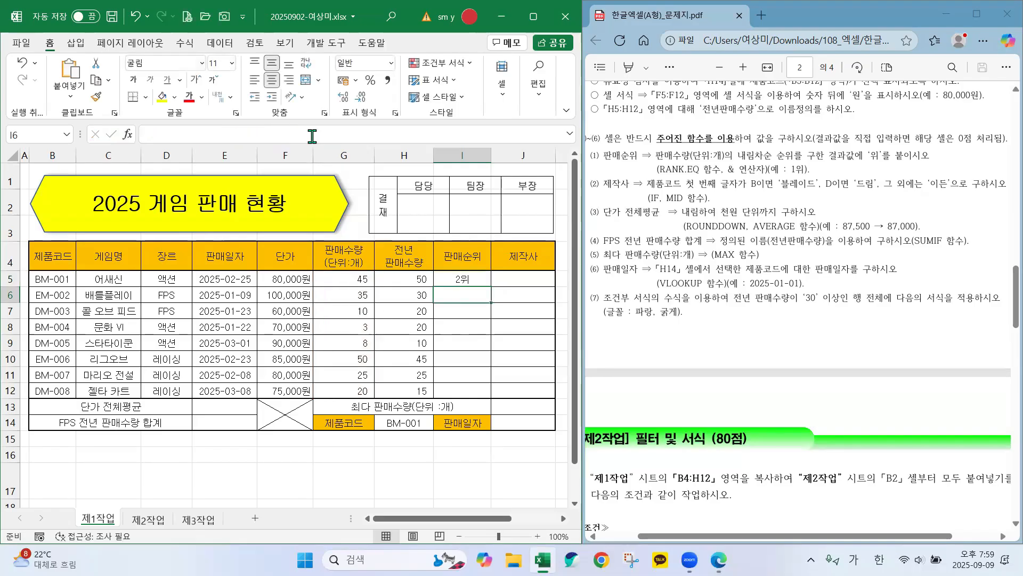
click(474, 276)
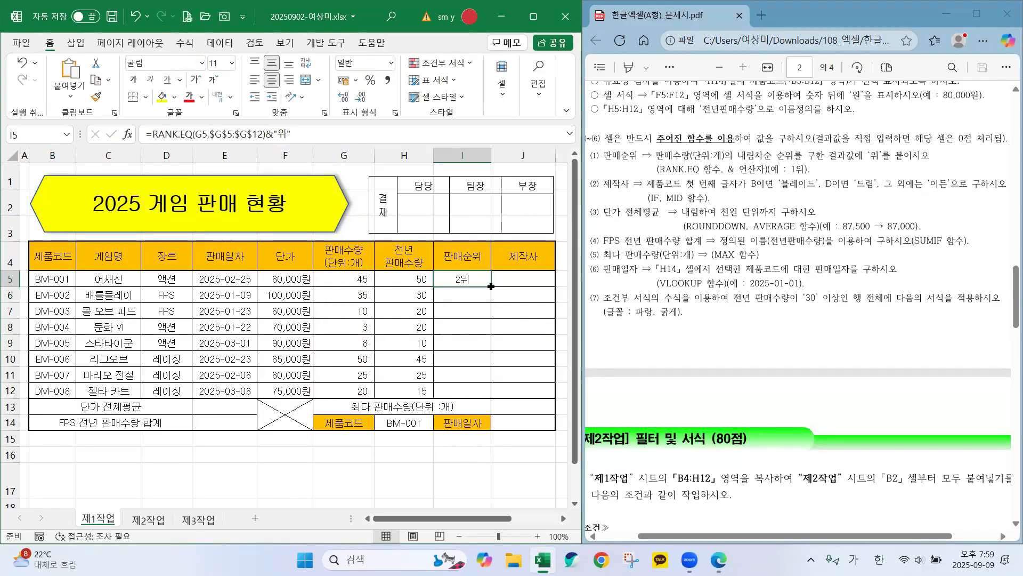
drag(491, 286, 493, 395)
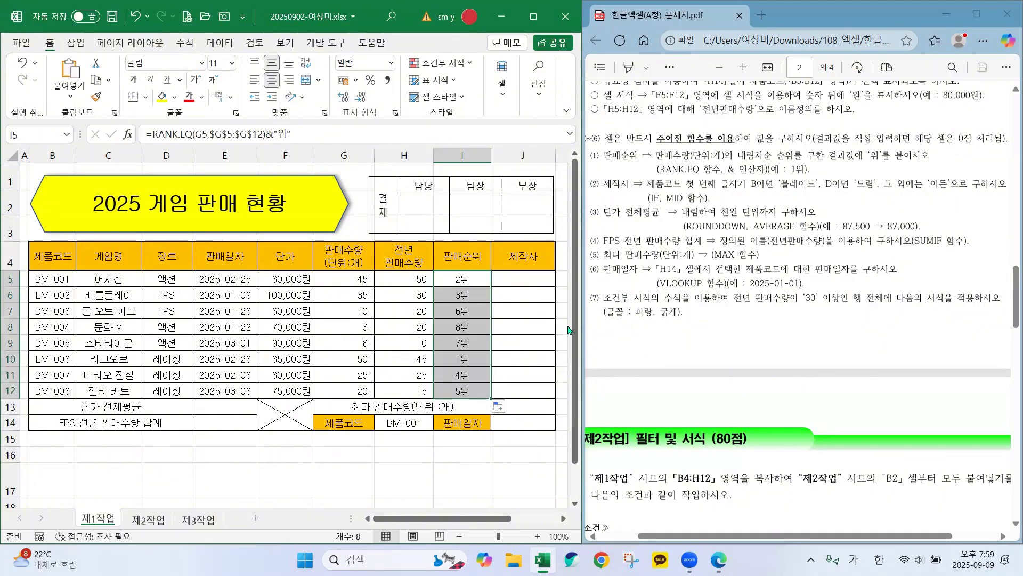
- Begin an IF formula in J5 for 제작사 with a nested MID function and open MID's function arguments
click(508, 279)
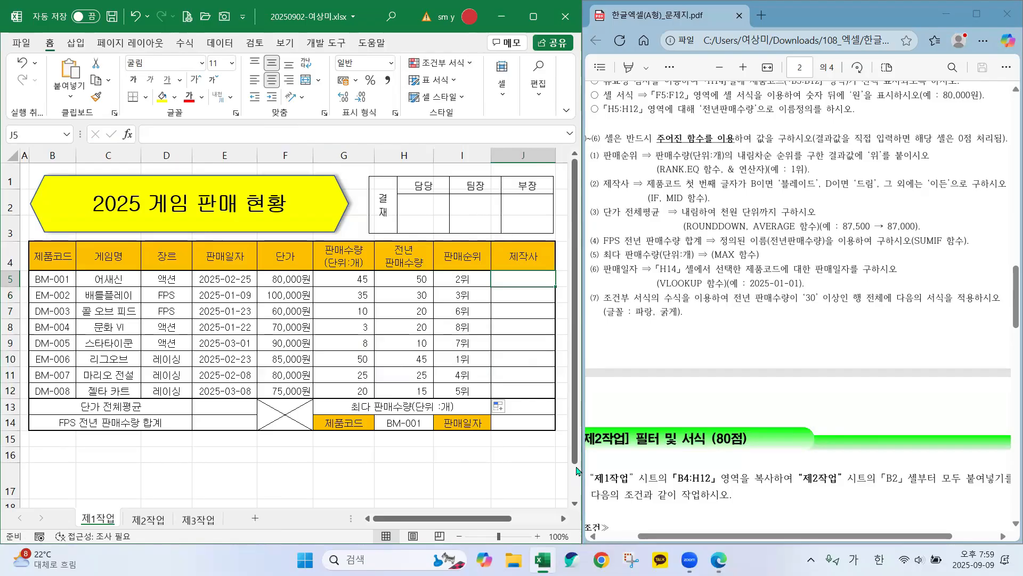
text(=)
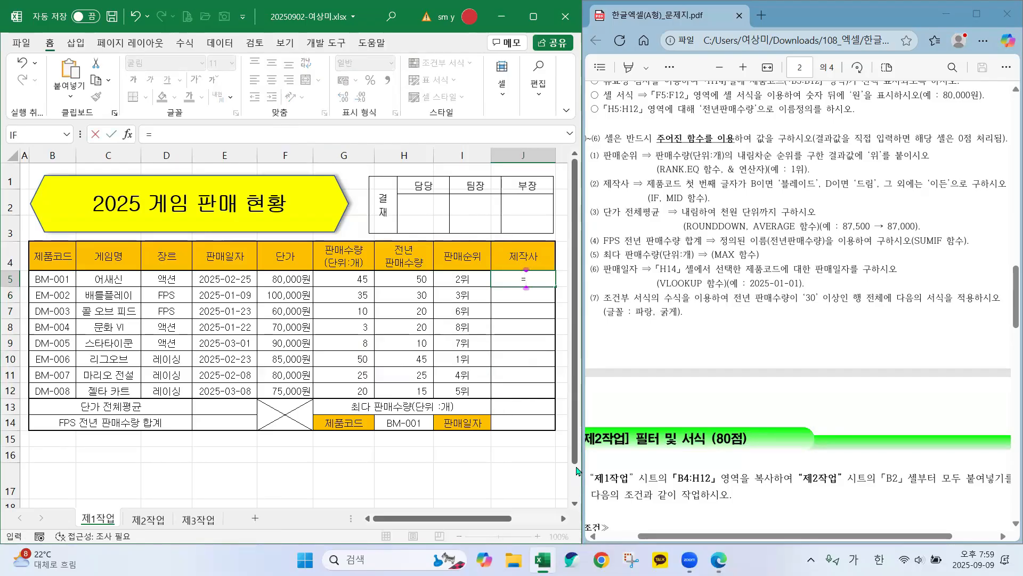
text(ㅑ)
text(if)
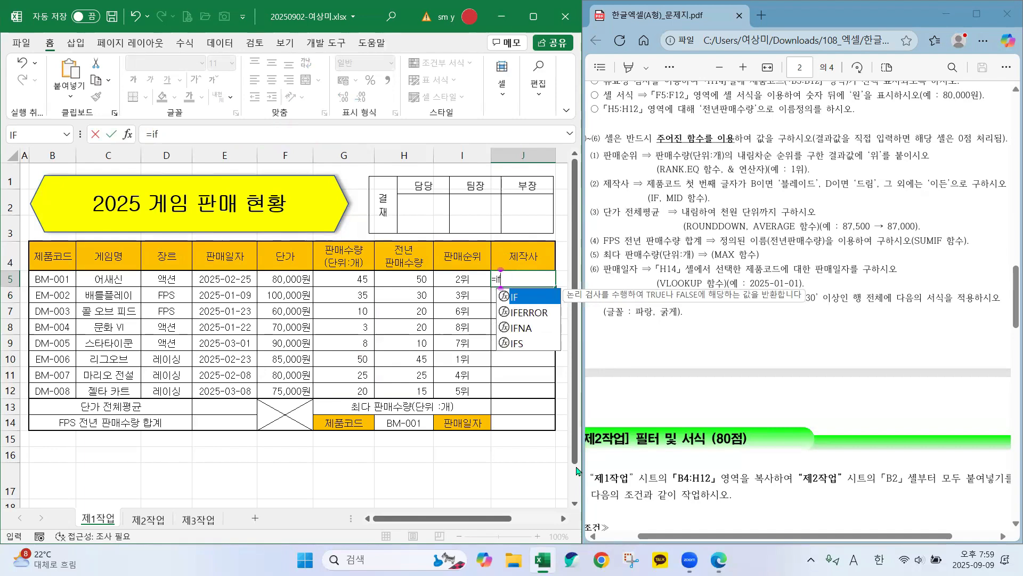
double_click(536, 298)
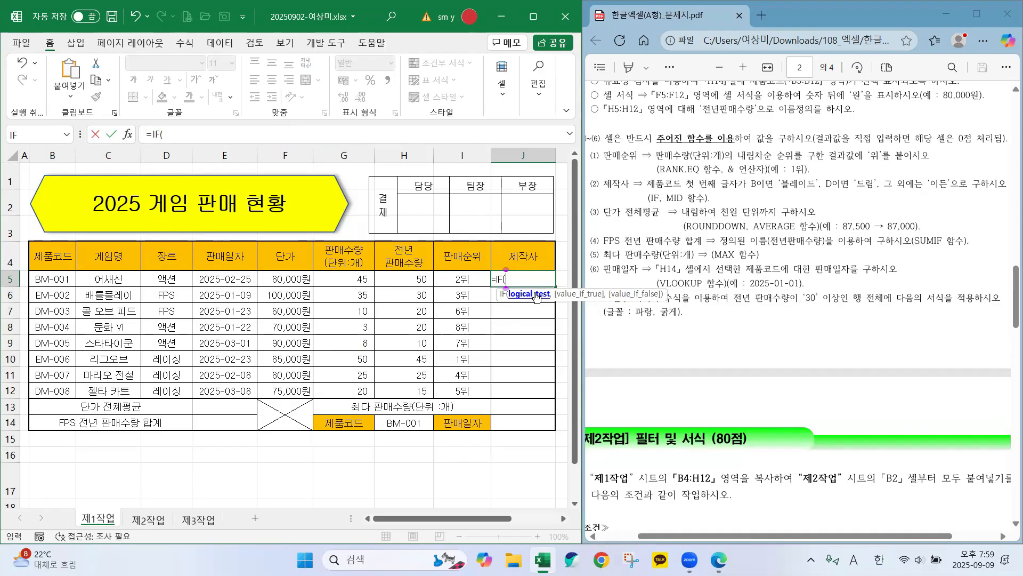
text(mid)
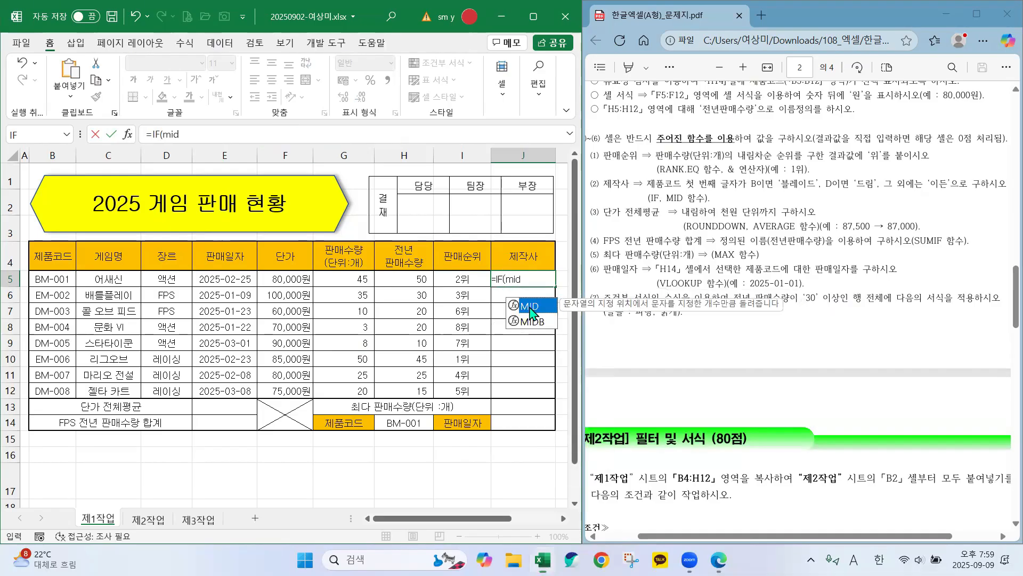
double_click(537, 304)
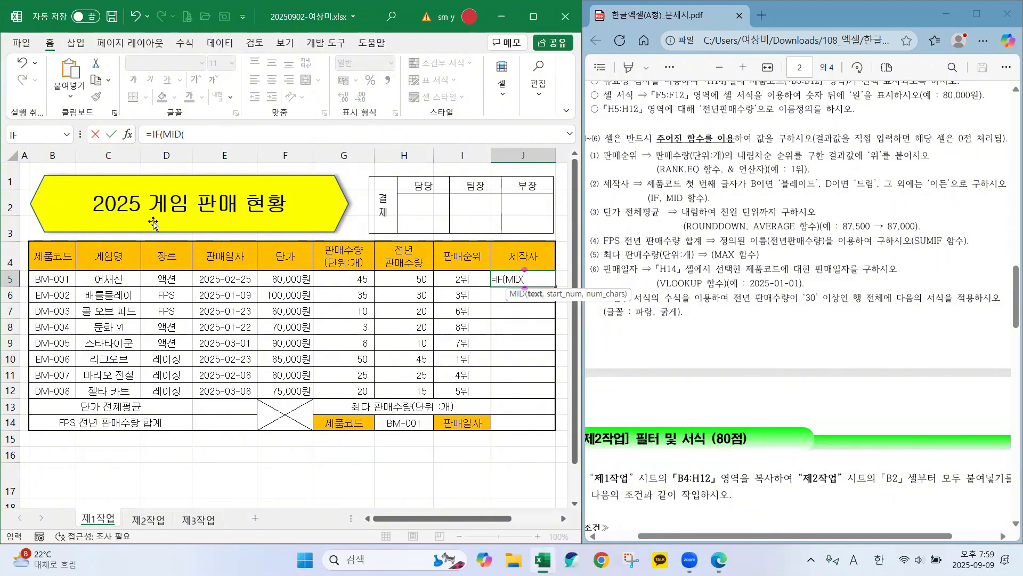
click(129, 135)
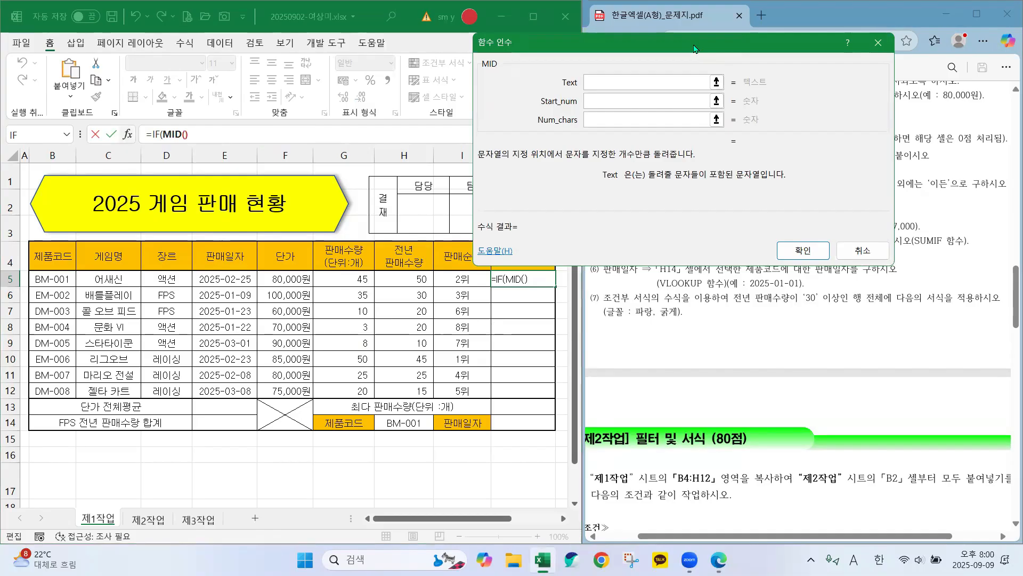
drag(695, 49, 720, 312)
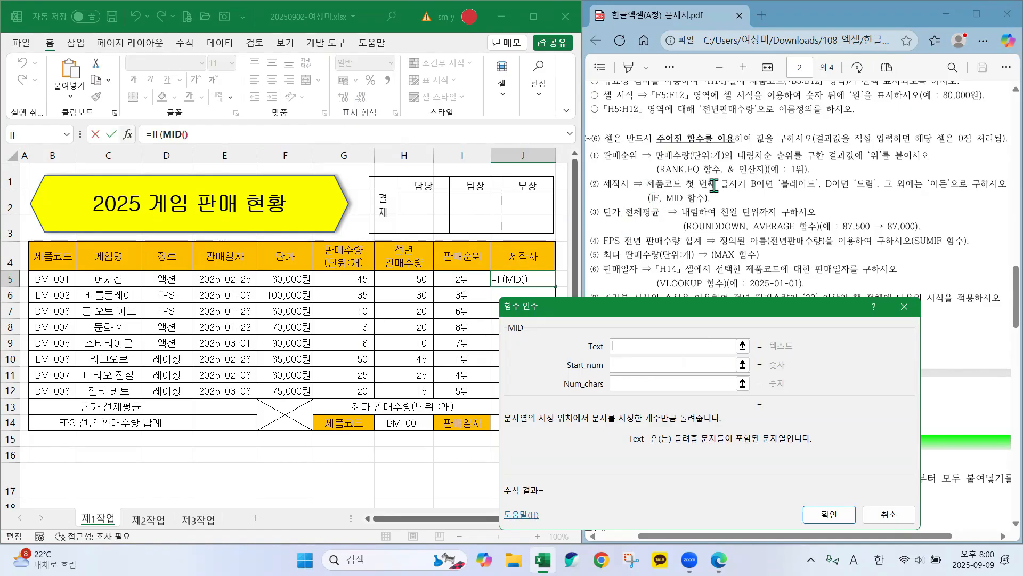
- Set the nested MID arguments to Text B5, Start_num 1 and Num_chars 1
click(53, 281)
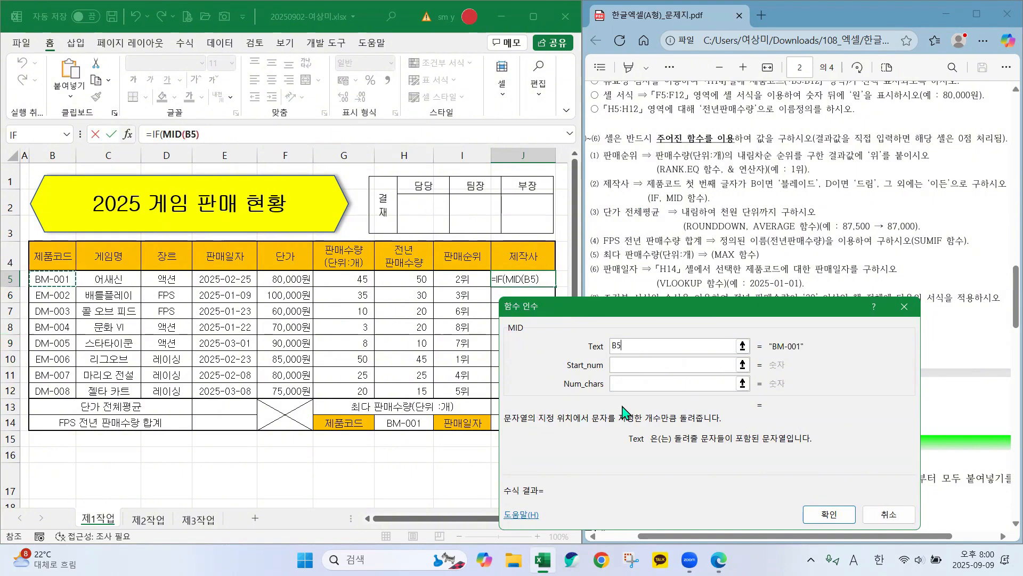
click(618, 364)
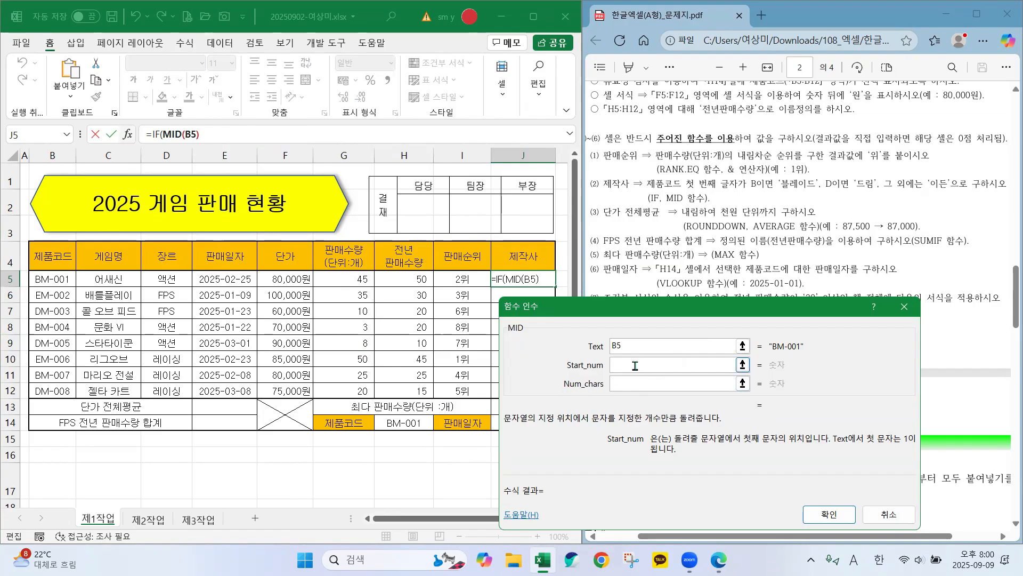
text(1)
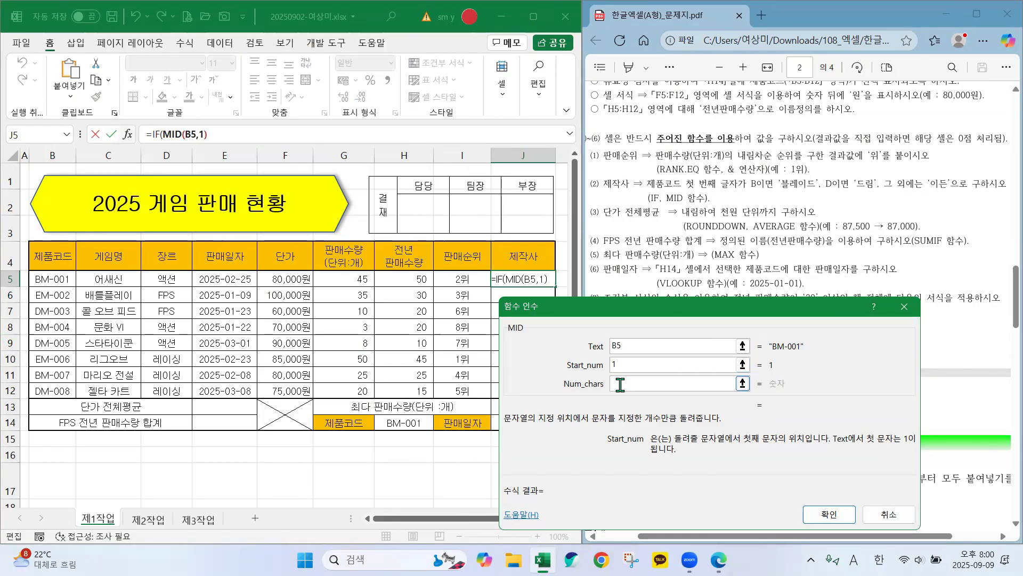
click(620, 384)
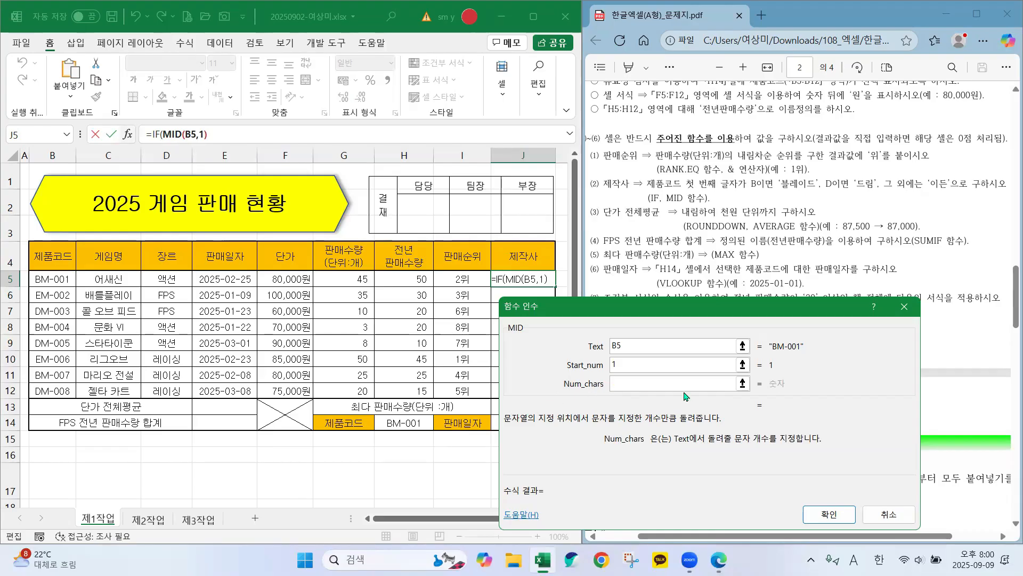
text(1)
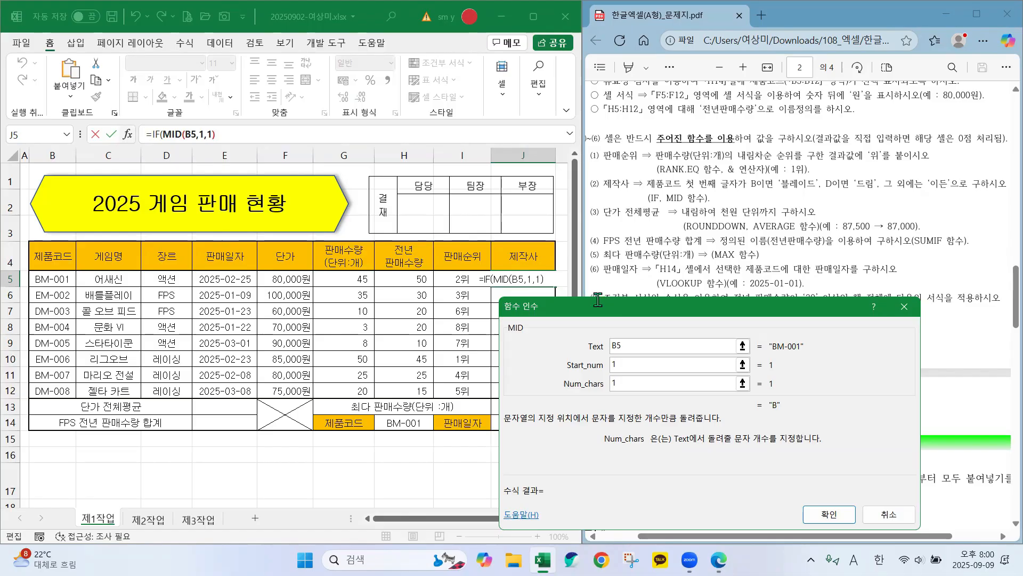
drag(598, 299, 616, 257)
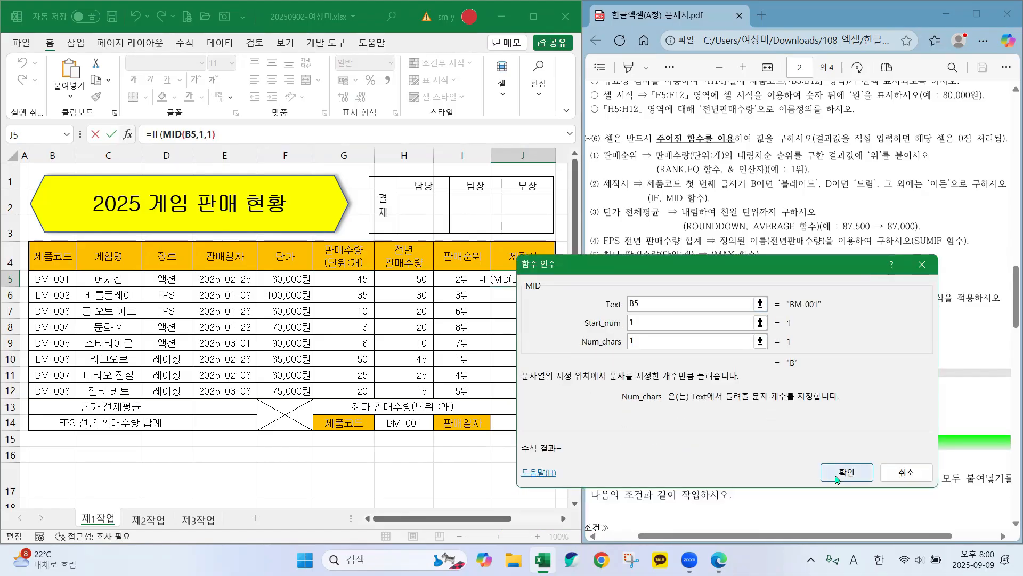
- Switch to the outer IF function's arguments and complete its Logical_test as MID(B5,1,1)="B"
click(154, 134)
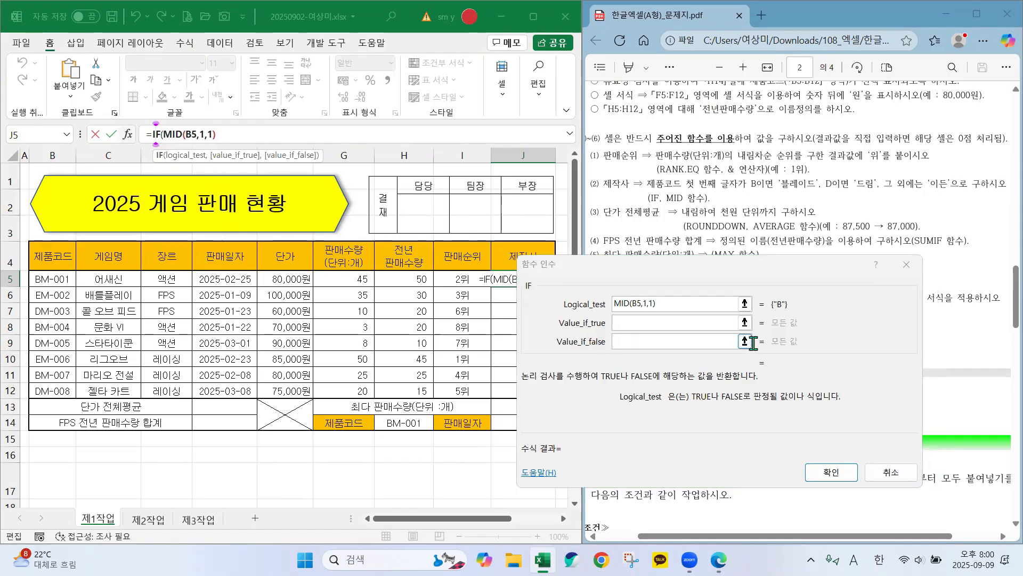
click(691, 275)
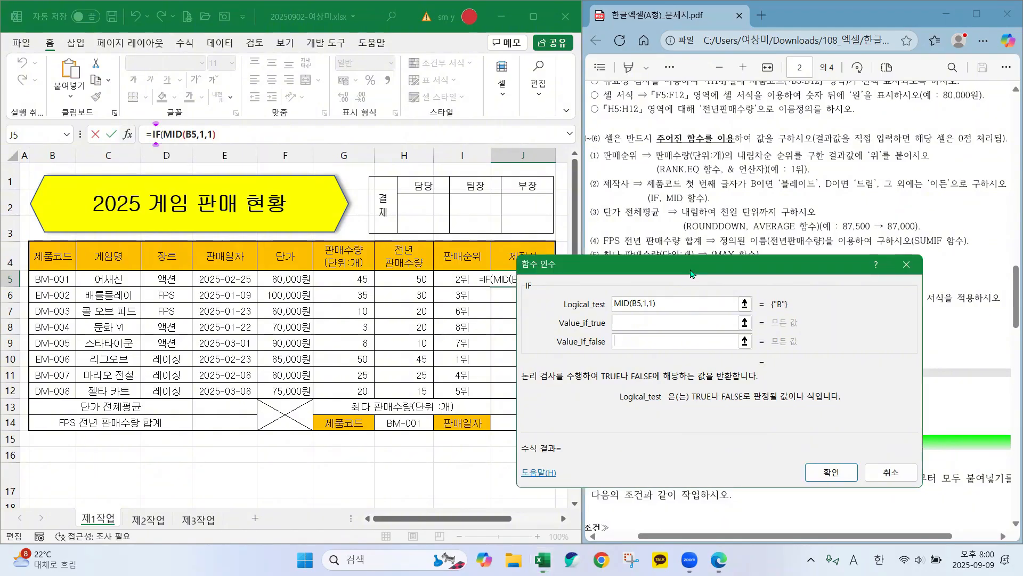
drag(691, 274, 743, 267)
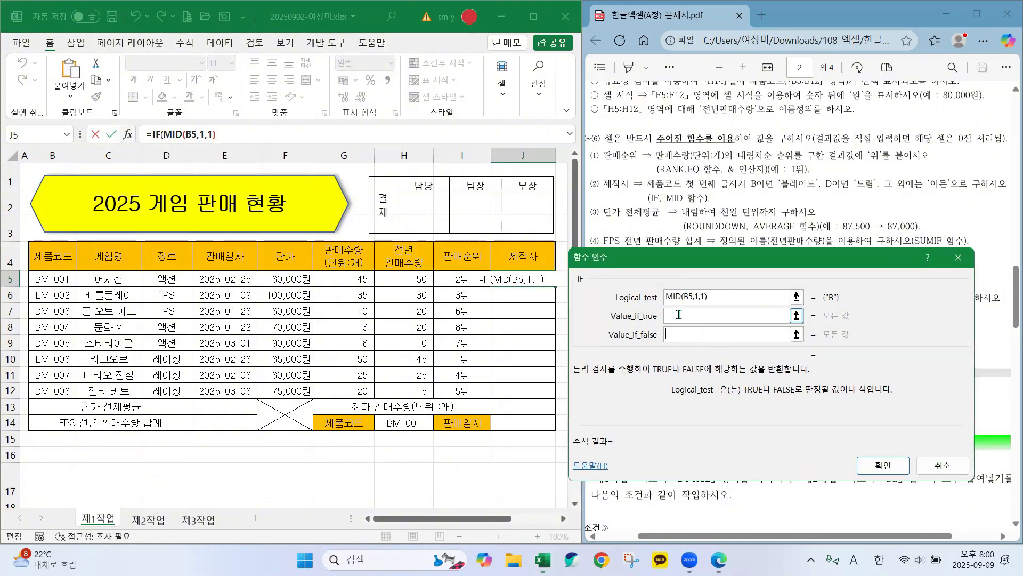
click(720, 297)
text(=)
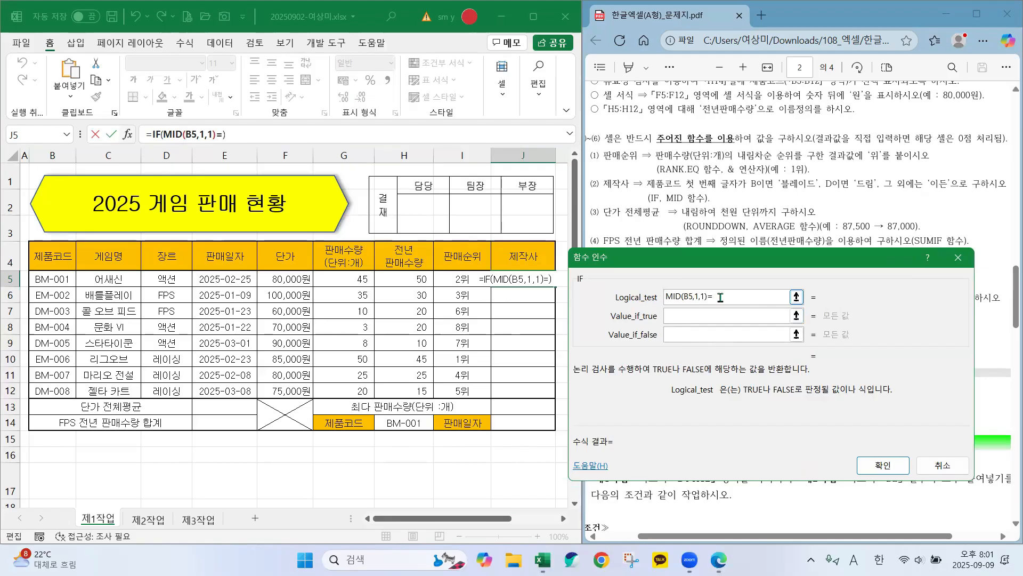
text("B")
drag(702, 268, 658, 278)
- Set the IF function's Value_if_true to "블레이드"
click(638, 326)
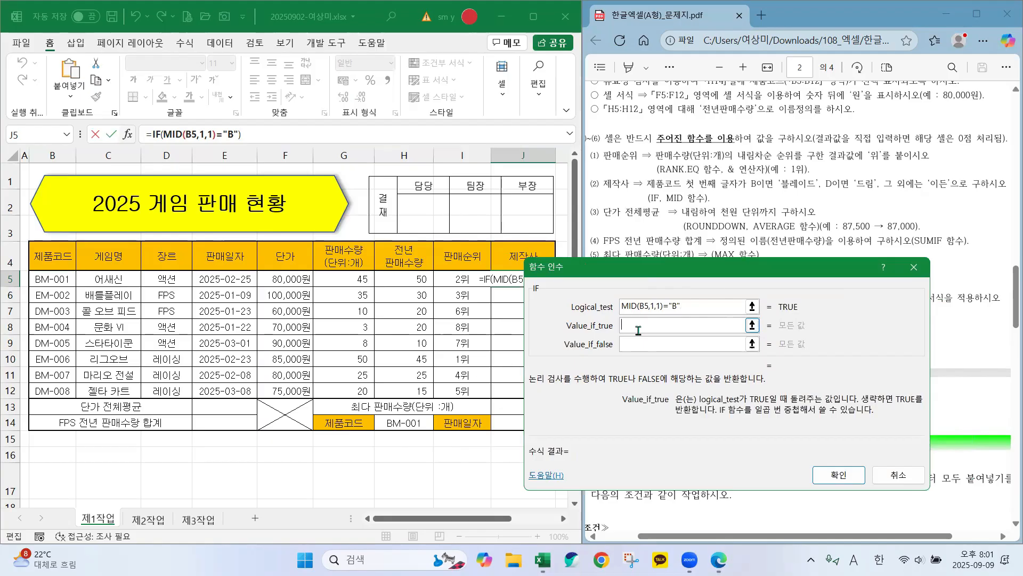
text(qmff)
key(BackSpace)
key(BackSpace)
key(BackSpace)
key(BackSpace)
text(블레이드)
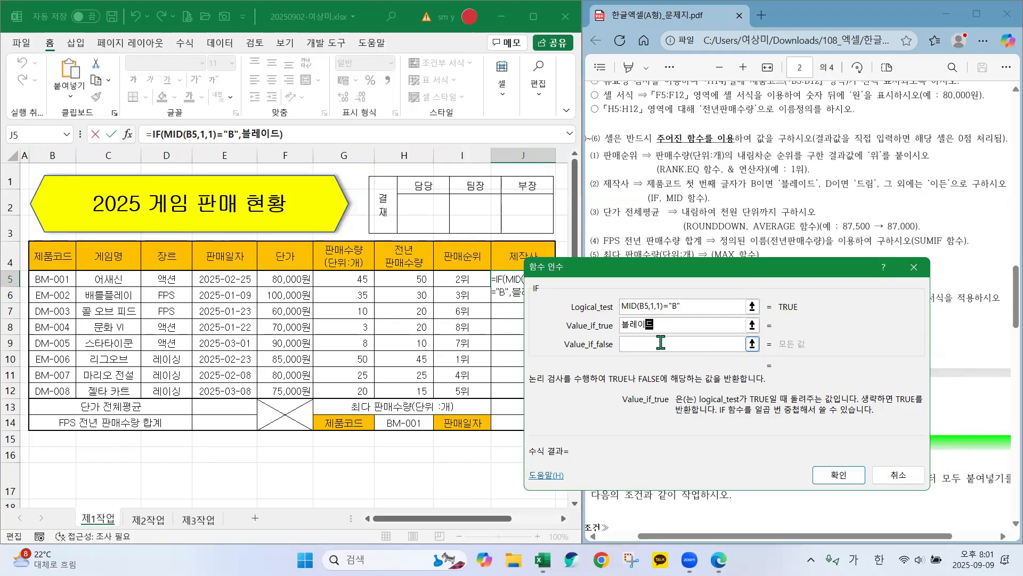
click(695, 306)
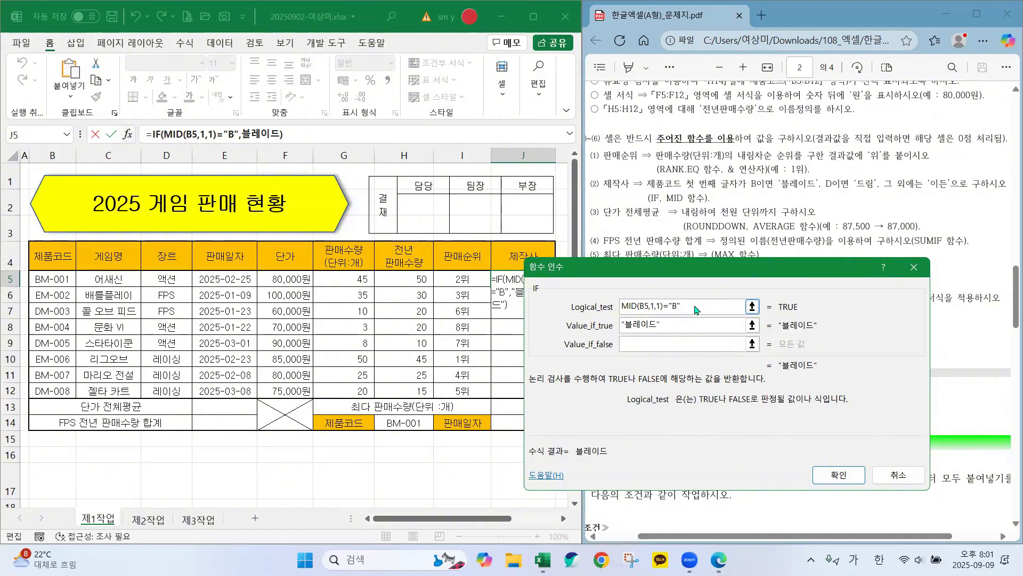
drag(693, 307, 619, 307)
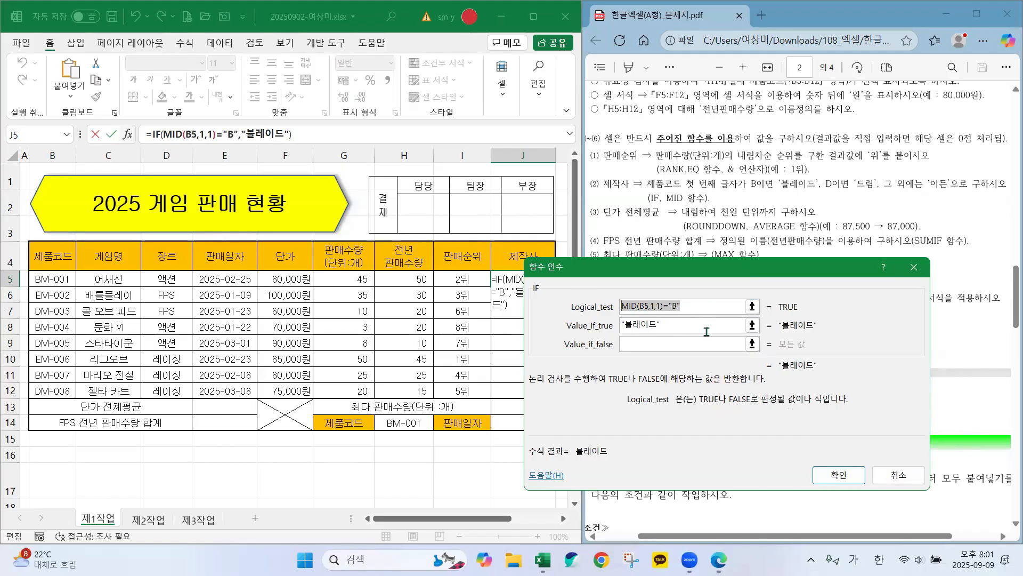
- Nest a second IF function in the Value_if_false argument of J5's formula and open its arguments
click(629, 343)
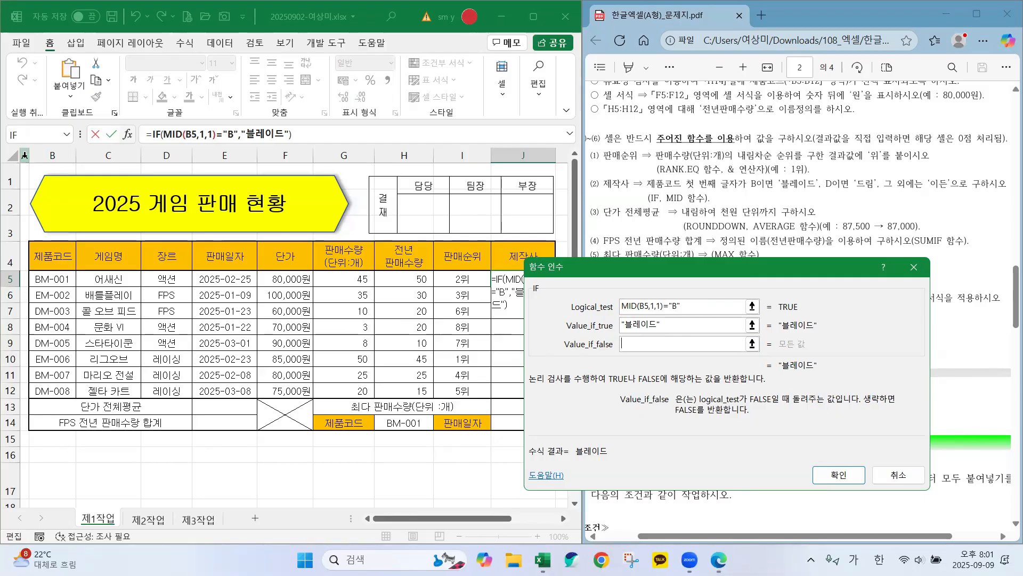
key(ctrl+2)
mouse_move(52, 111)
mouse_down()
mouse_move(2, 142)
mouse_move(55, 123)
mouse_move(34, 112)
mouse_up()
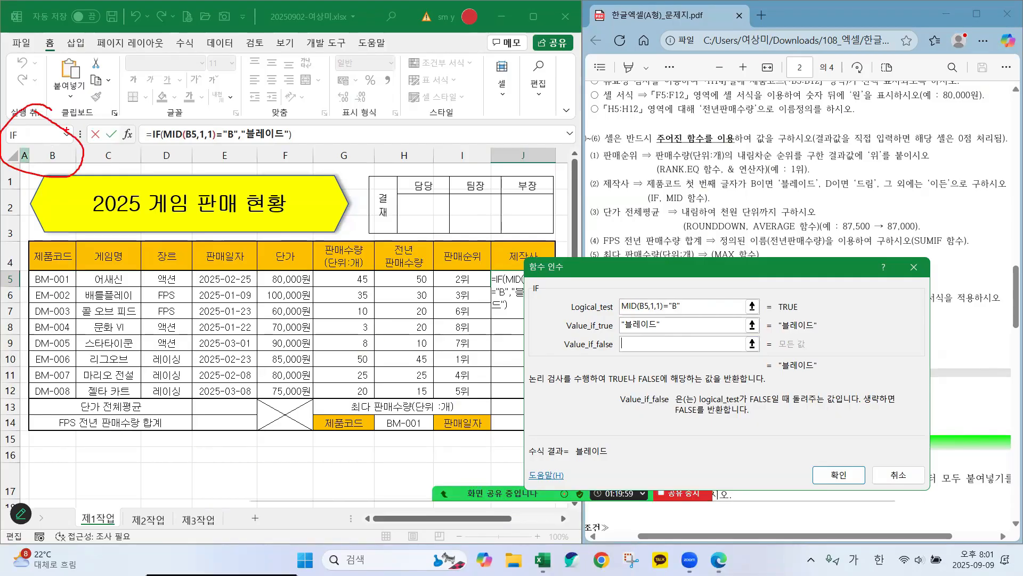
key(Escape)
click(67, 137)
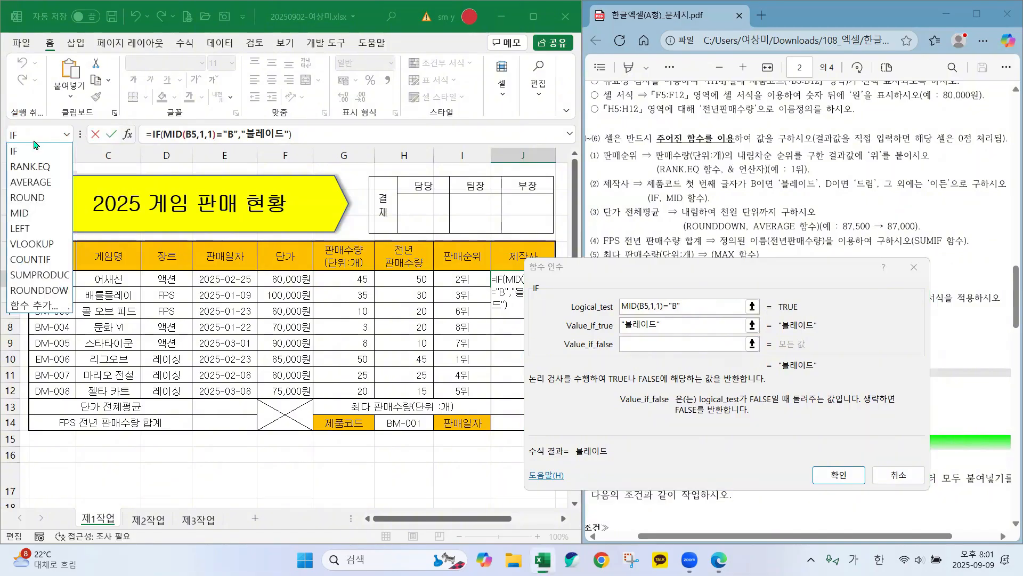
click(28, 151)
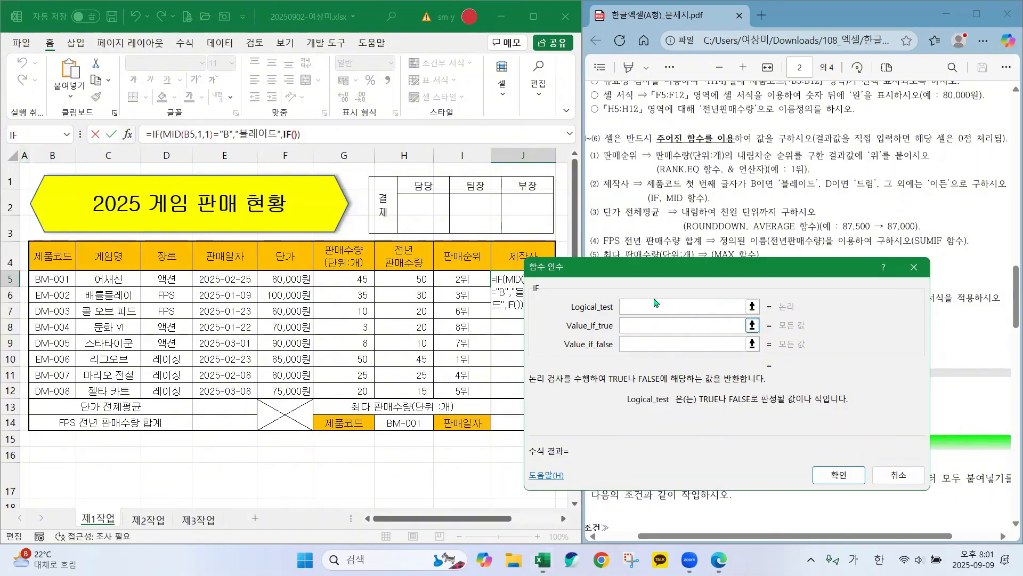
drag(622, 264, 625, 261)
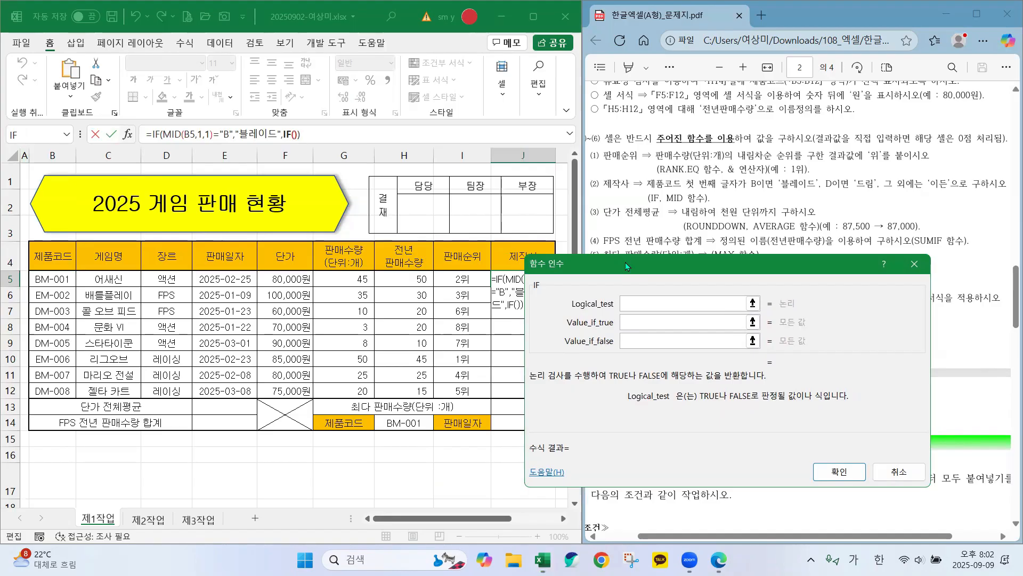
drag(625, 261, 551, 188)
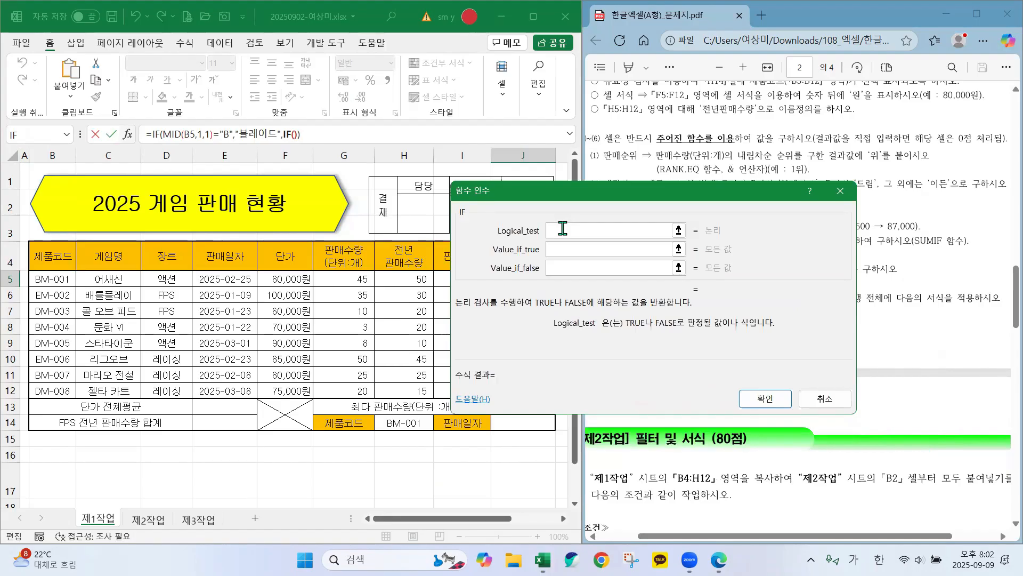
- Set the nested IF function's Logical_test to MID(B5,1,1)="D"
text(MID(B5,1,1)="B")
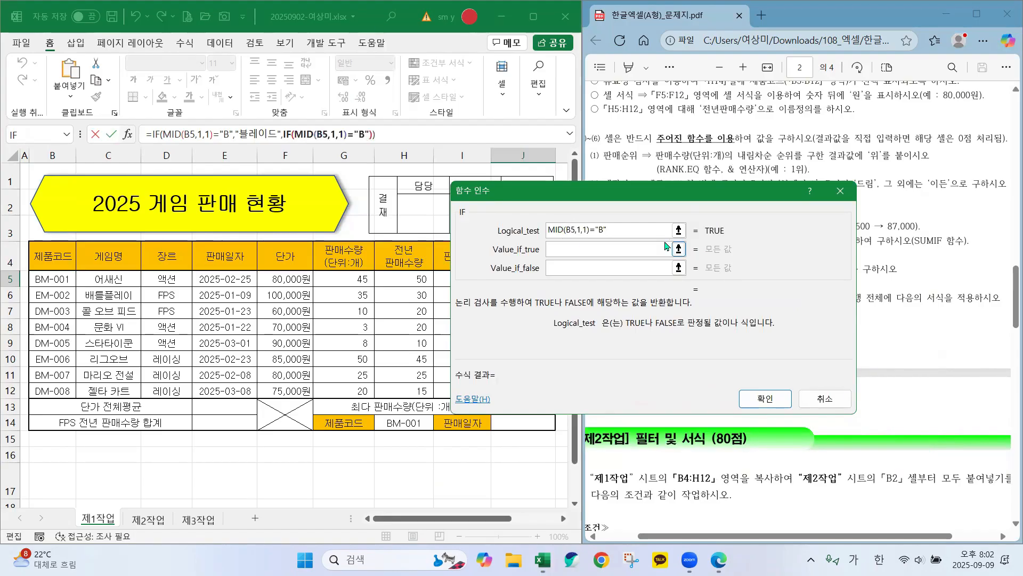
click(604, 231)
key(BackSpace)
text(d)
click(589, 249)
click(601, 233)
text(D)
- Complete the nested IF with Value_if_true "드림" and Value_if_false "이든", and fill the 제작사 formula down to J12
click(614, 251)
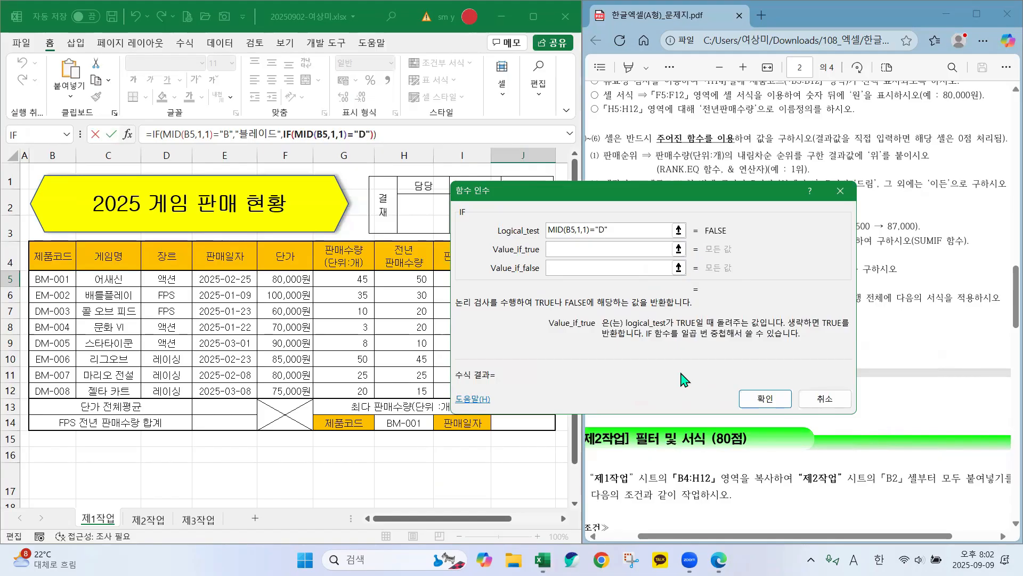
text(드림)
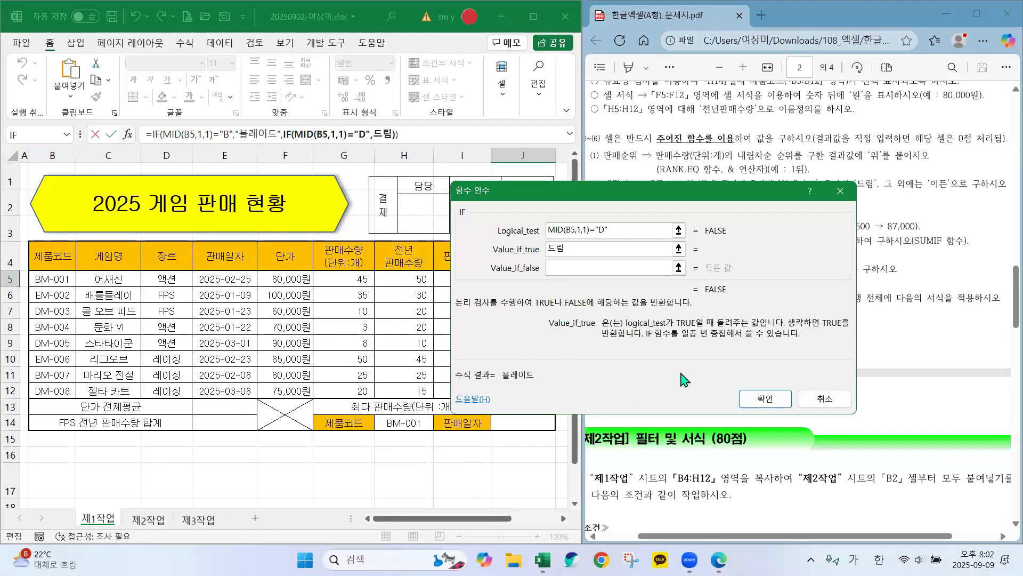
click(556, 264)
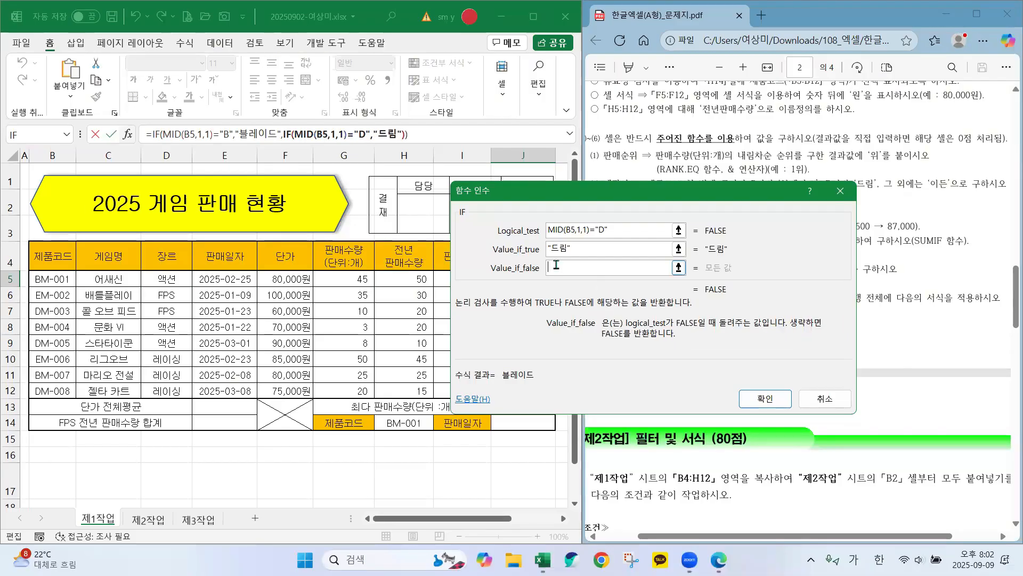
text(이든)
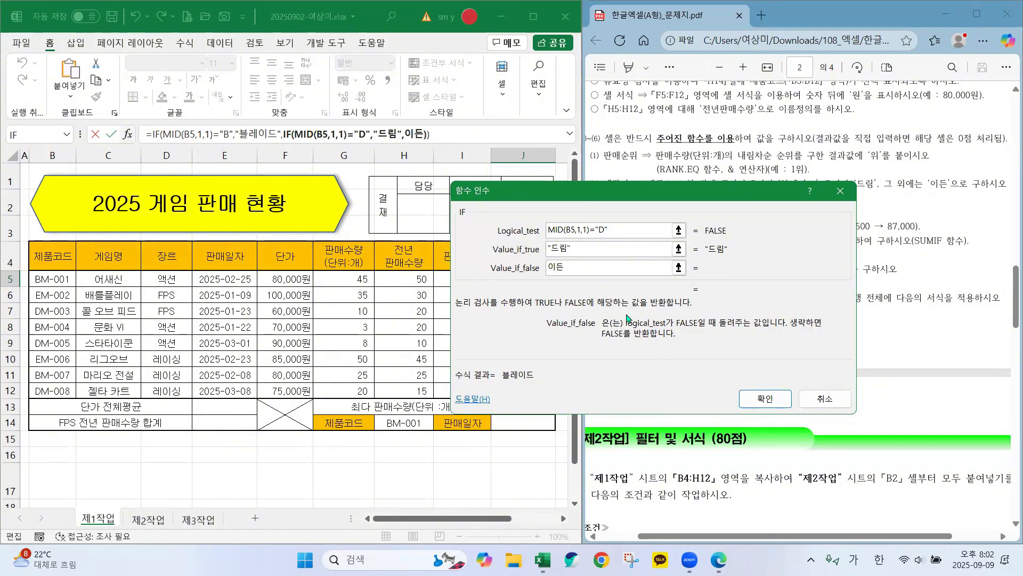
key(Tab)
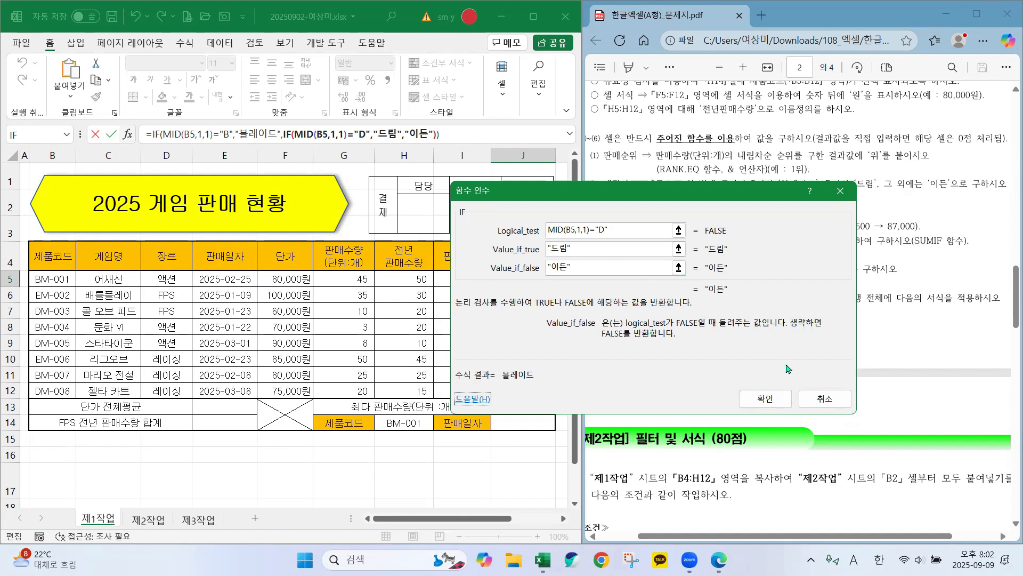
click(776, 404)
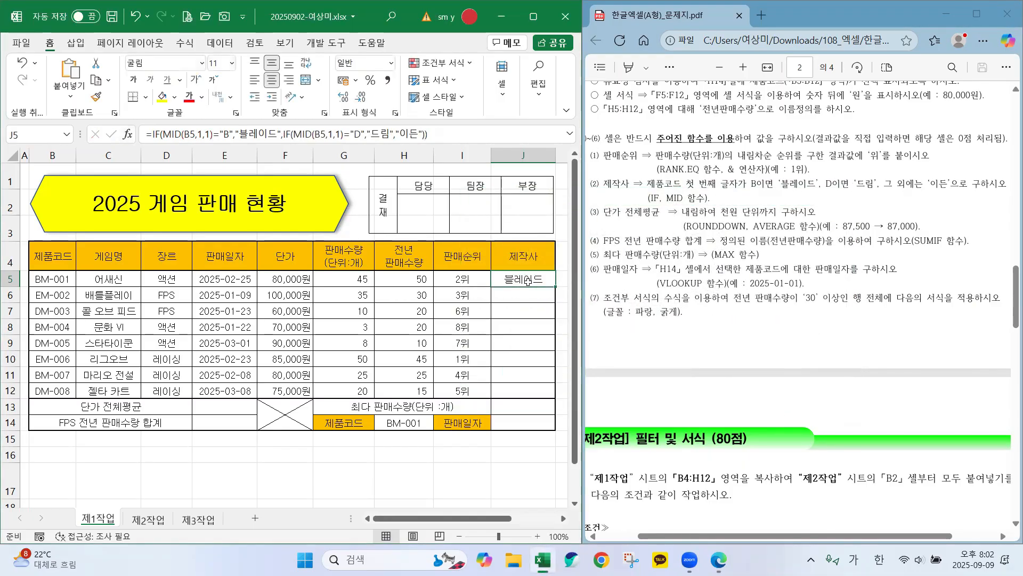
drag(555, 286, 541, 395)
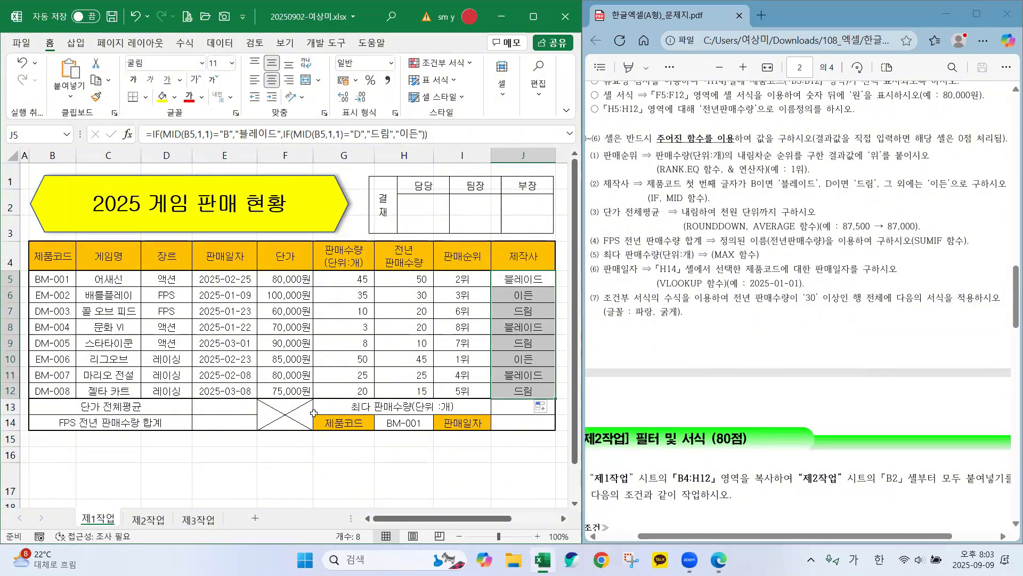
- Begin a ROUNDDOWN formula in E13 for 단가 전체평균 with a nested AVERAGE function and open AVERAGE's arguments
click(214, 406)
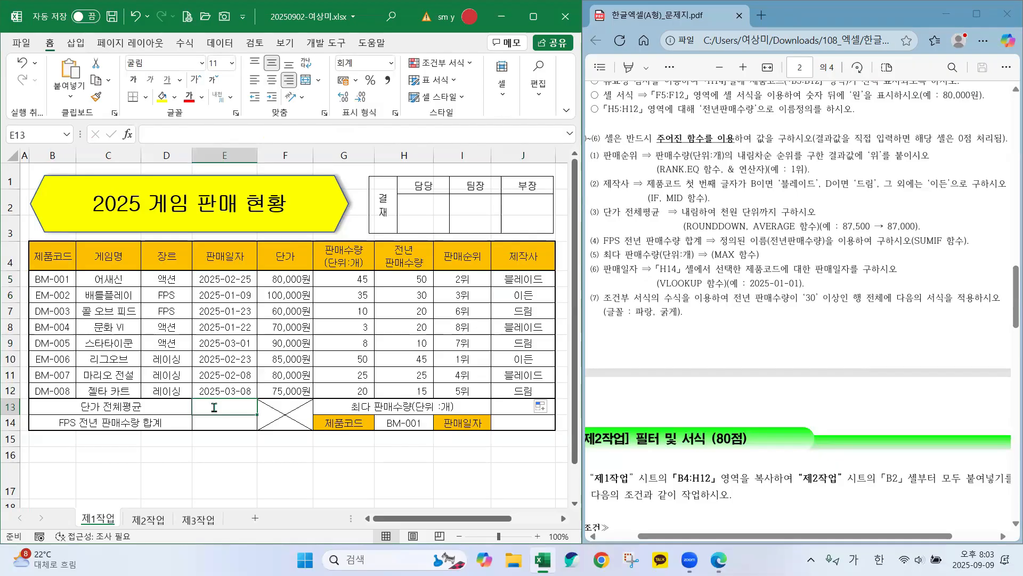
text(=)
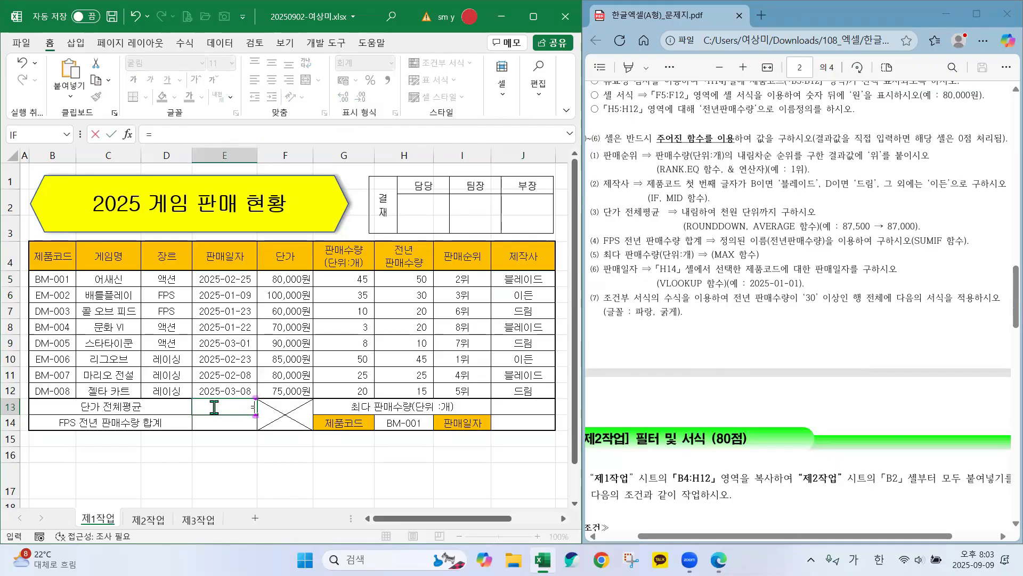
text(ㄱ)
key(BackSpace)
text(ro)
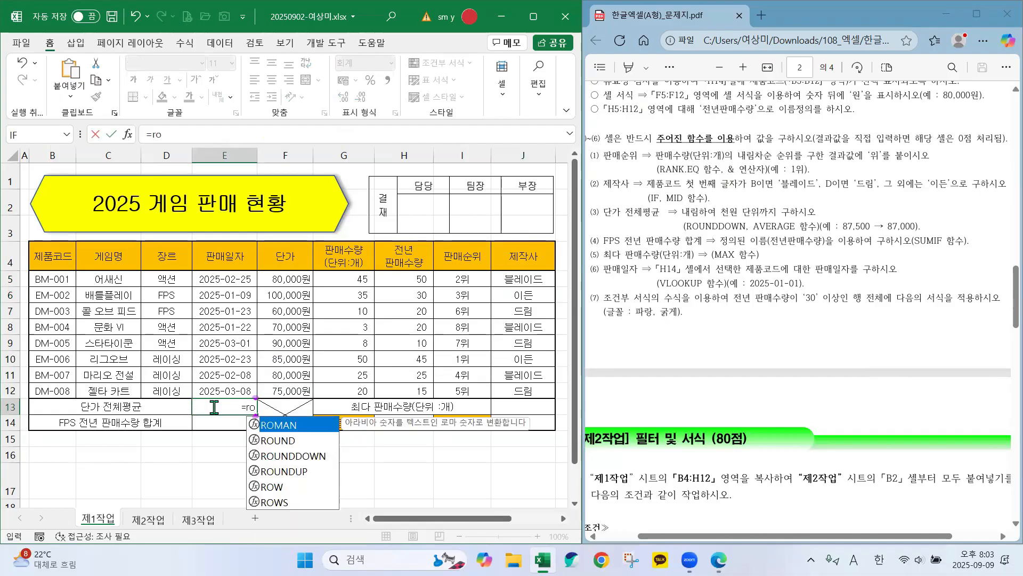
double_click(285, 457)
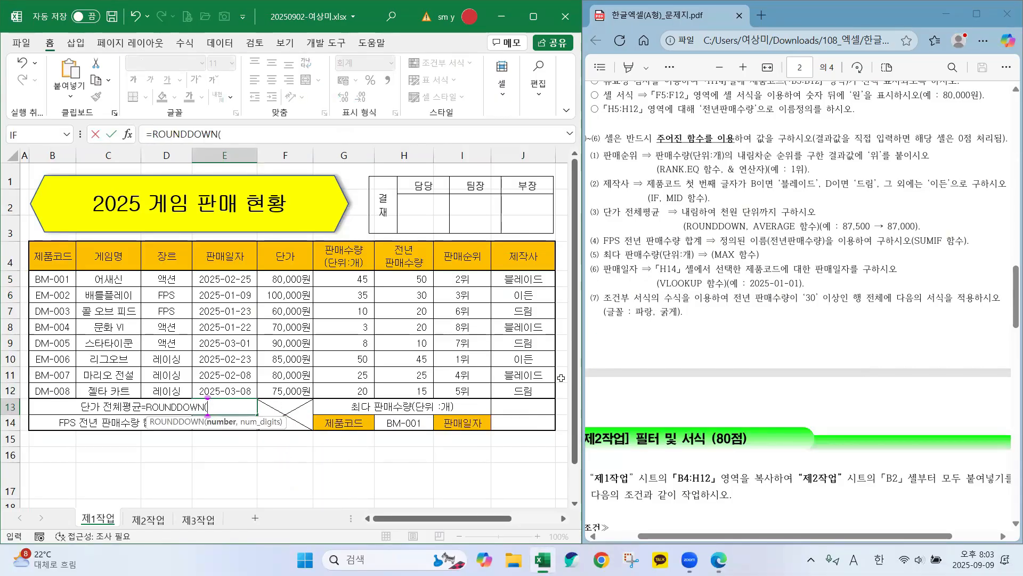
text(av)
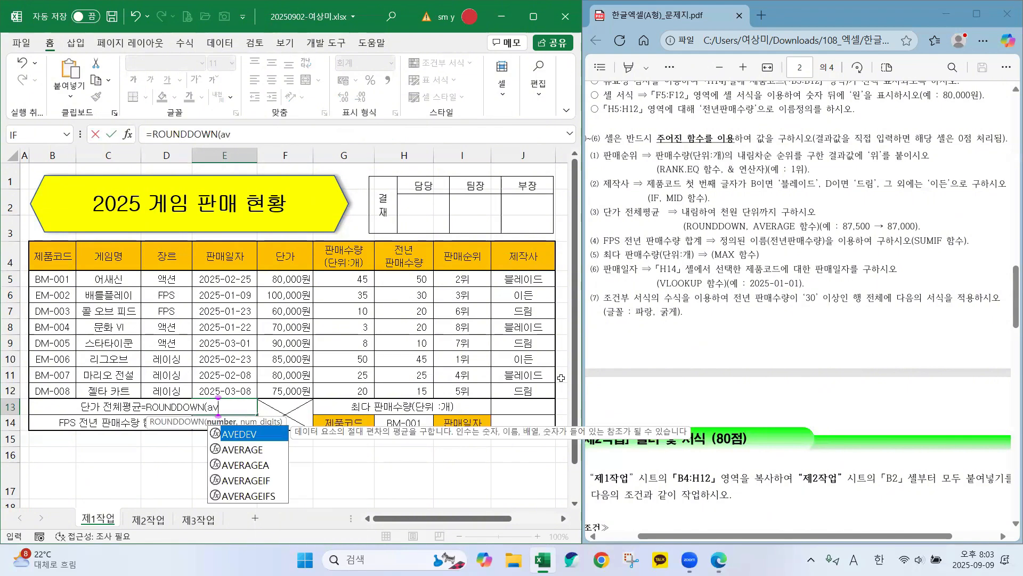
text(er)
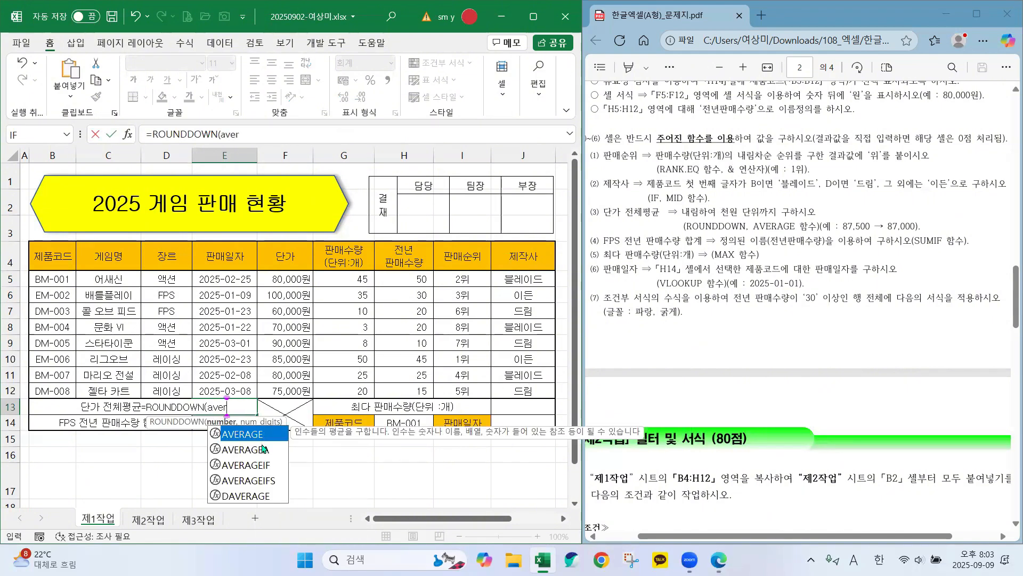
double_click(249, 436)
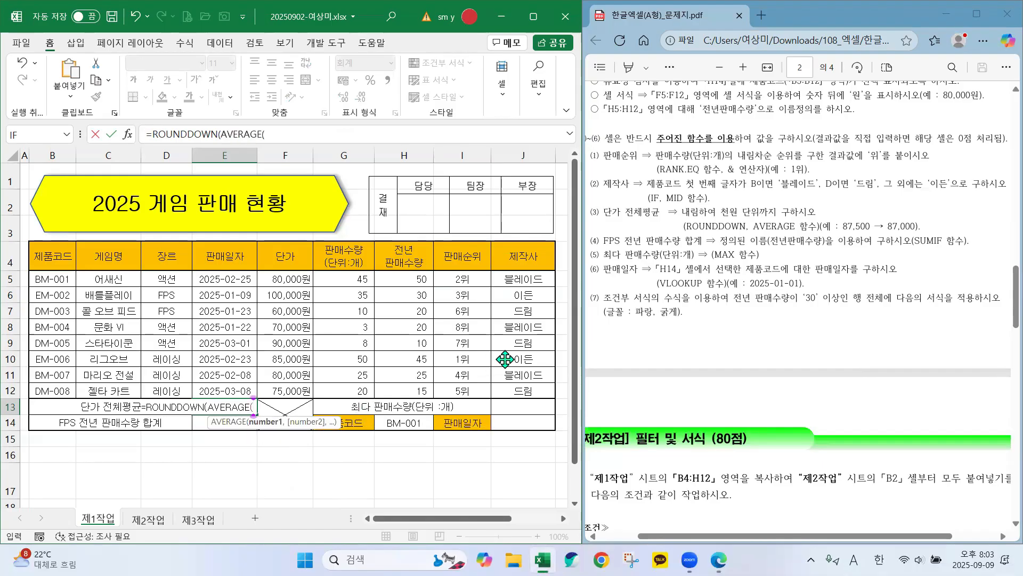
click(128, 134)
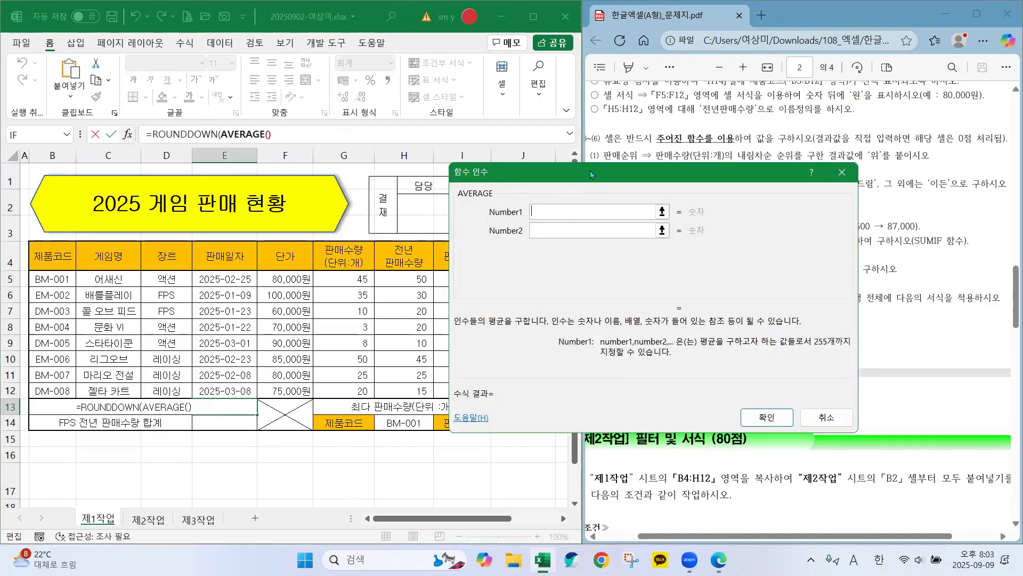
- Set the nested AVERAGE function's Number1 to the 단가 range F5:F12
drag(590, 172, 689, 243)
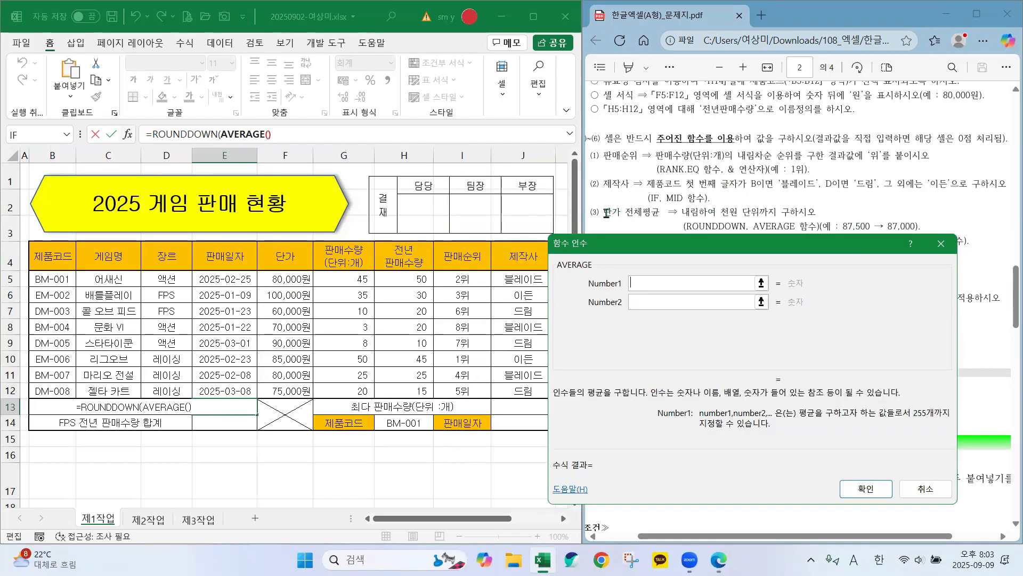
key(ctrl+2)
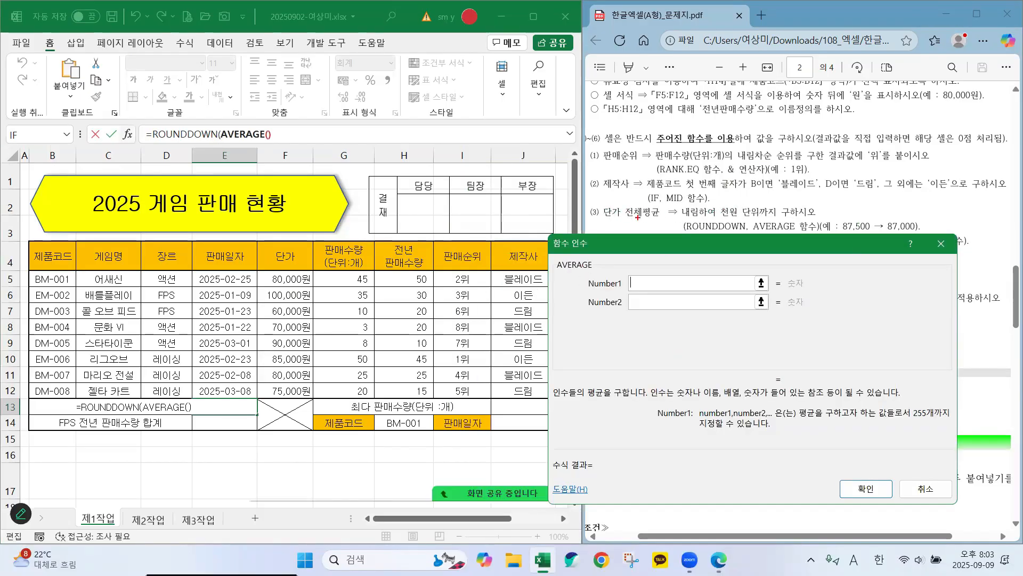
mouse_move(633, 218)
mouse_down()
mouse_move(596, 223)
mouse_move(630, 220)
mouse_up()
key(Escape)
drag(639, 244, 631, 245)
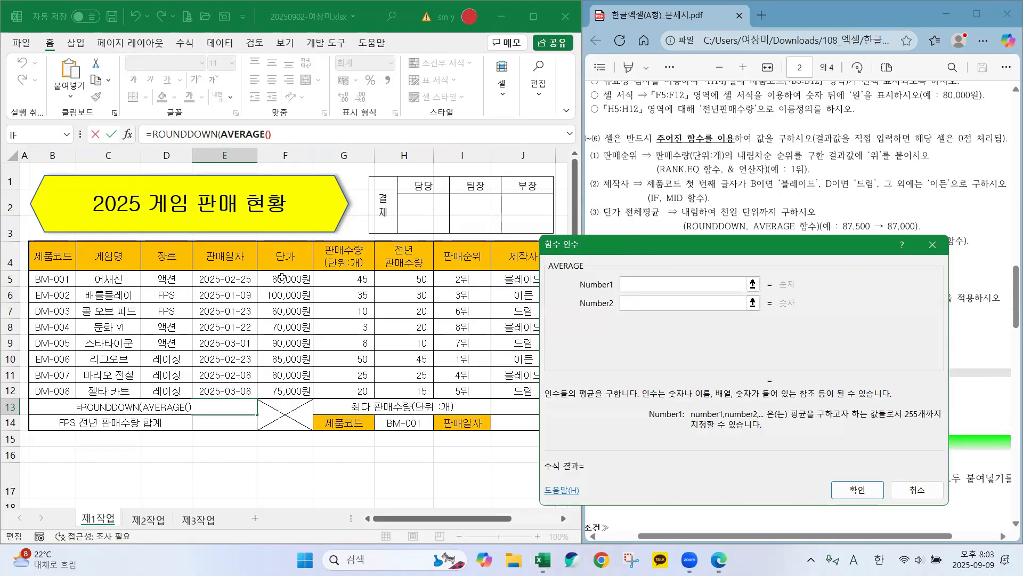
drag(283, 276, 286, 392)
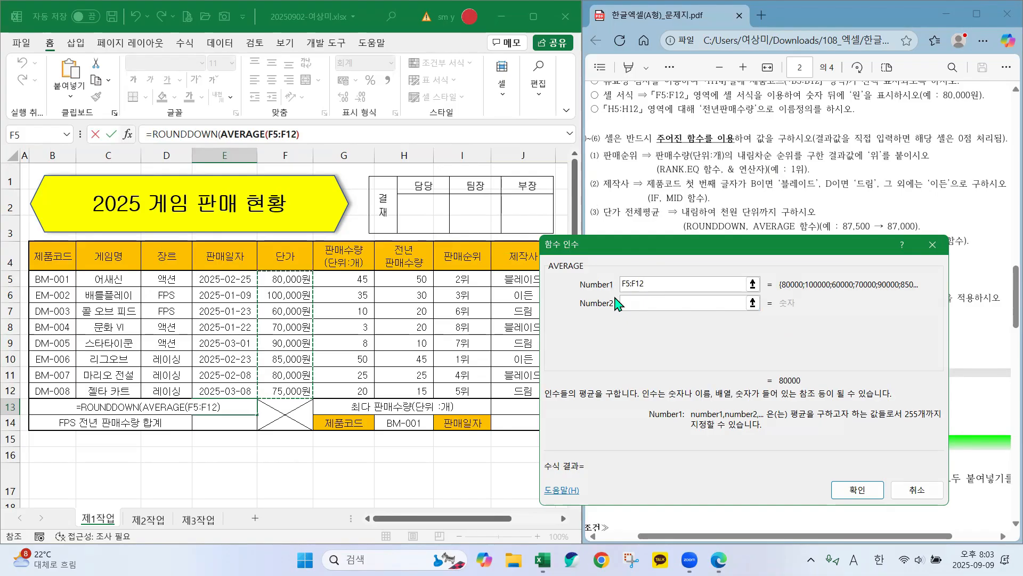
- Switch to the outer ROUNDDOWN function's arguments, set Num_digits to -3 and enter the formula in E13
click(177, 134)
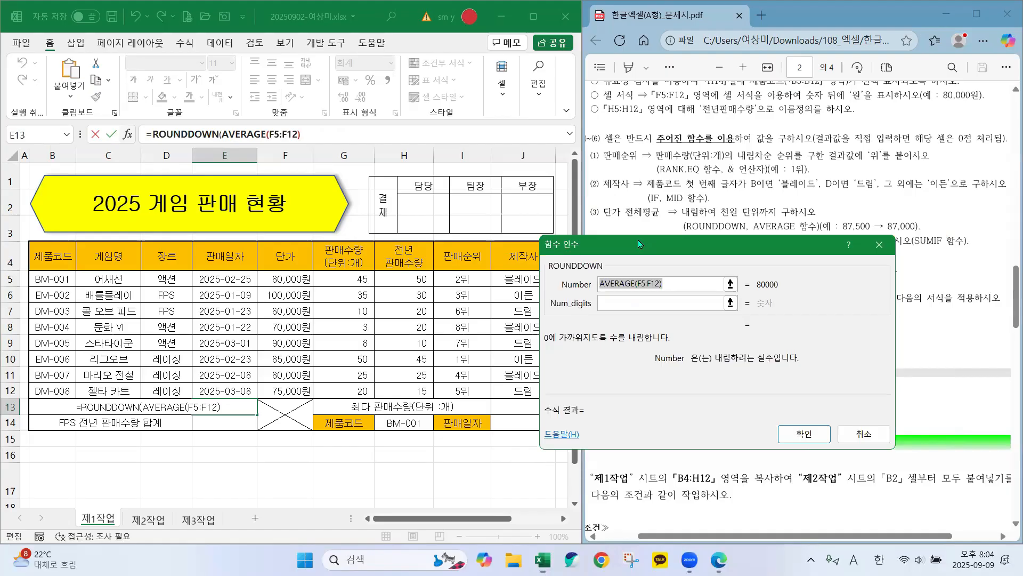
drag(638, 239, 596, 243)
click(585, 307)
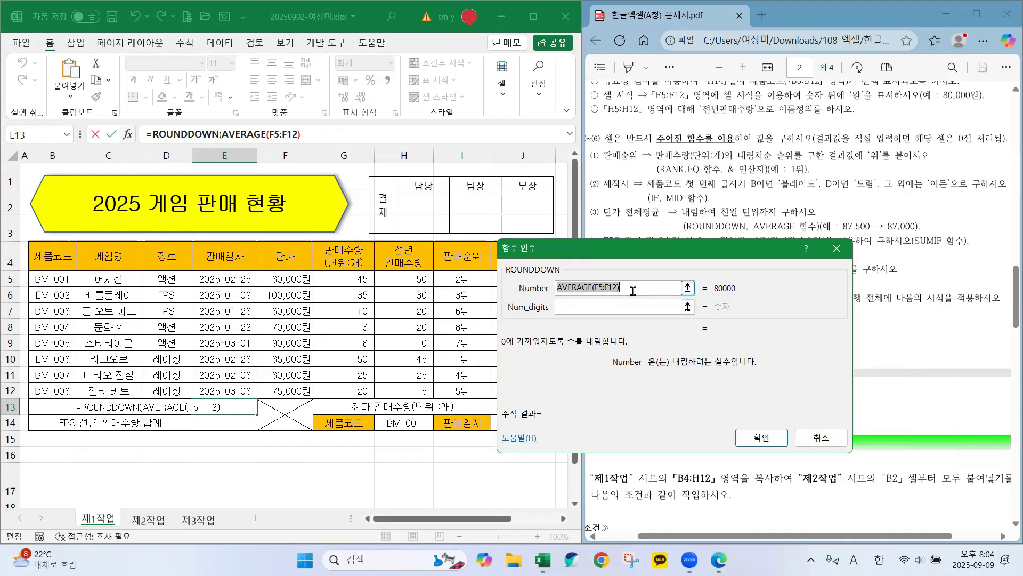
click(566, 308)
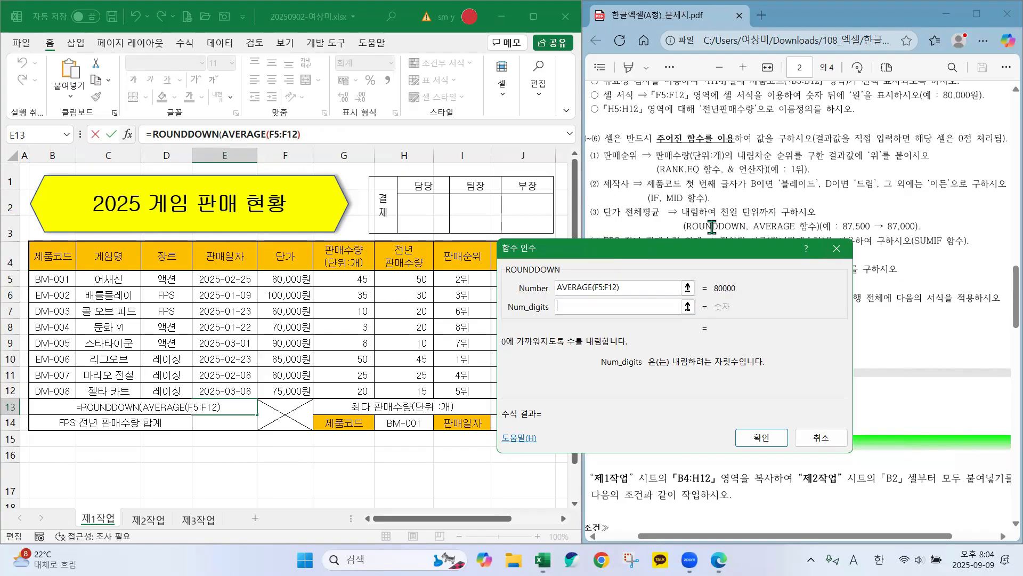
mouse_move(680, 216)
mouse_down()
mouse_move(717, 214)
mouse_move(726, 232)
mouse_up()
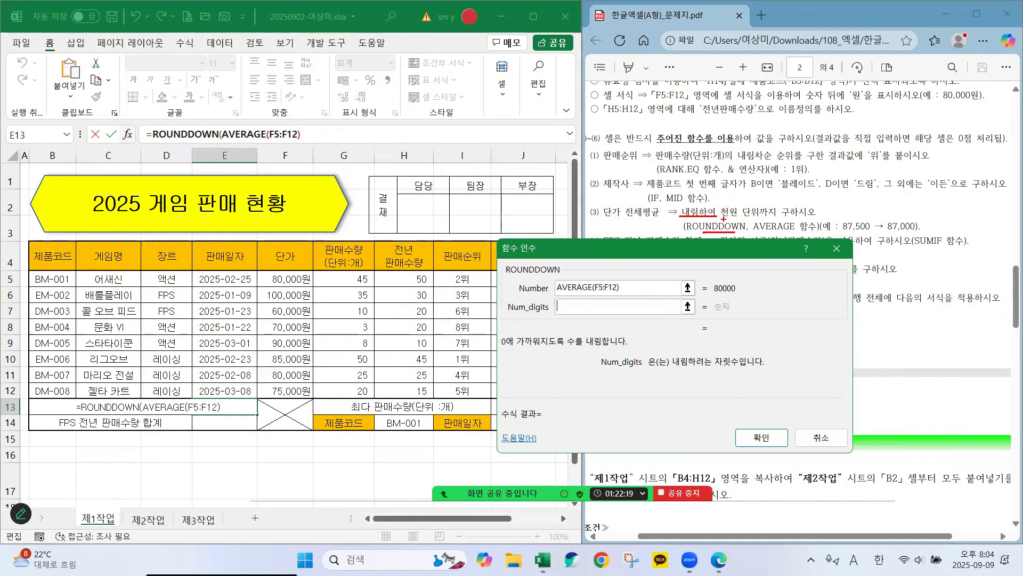
drag(757, 216, 807, 215)
mouse_move(841, 233)
mouse_down()
mouse_move(895, 233)
mouse_move(906, 211)
mouse_up()
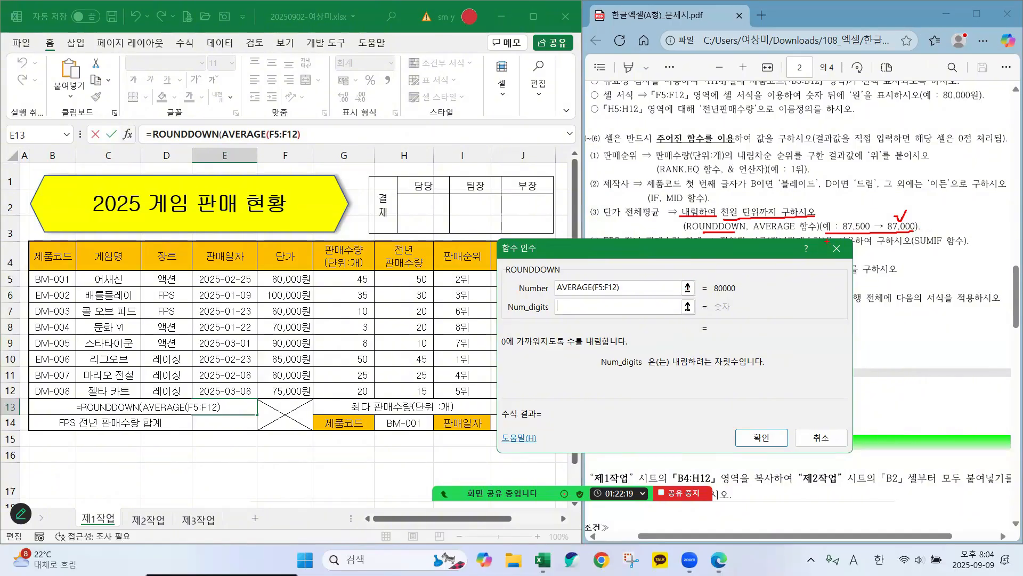
mouse_move(853, 203)
mouse_down()
mouse_move(893, 207)
mouse_move(885, 220)
mouse_move(923, 233)
mouse_up()
key(Escape)
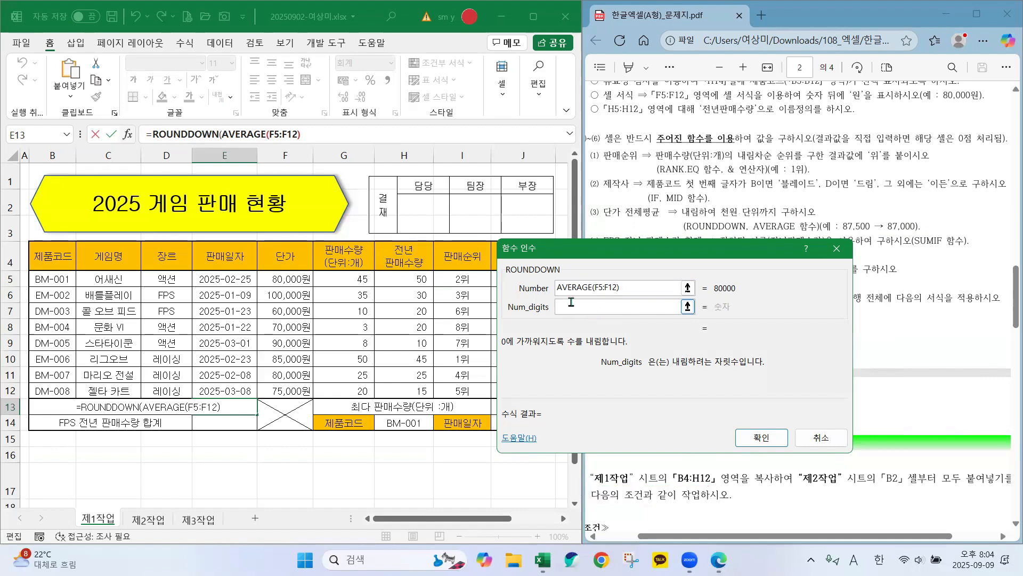
text(-3)
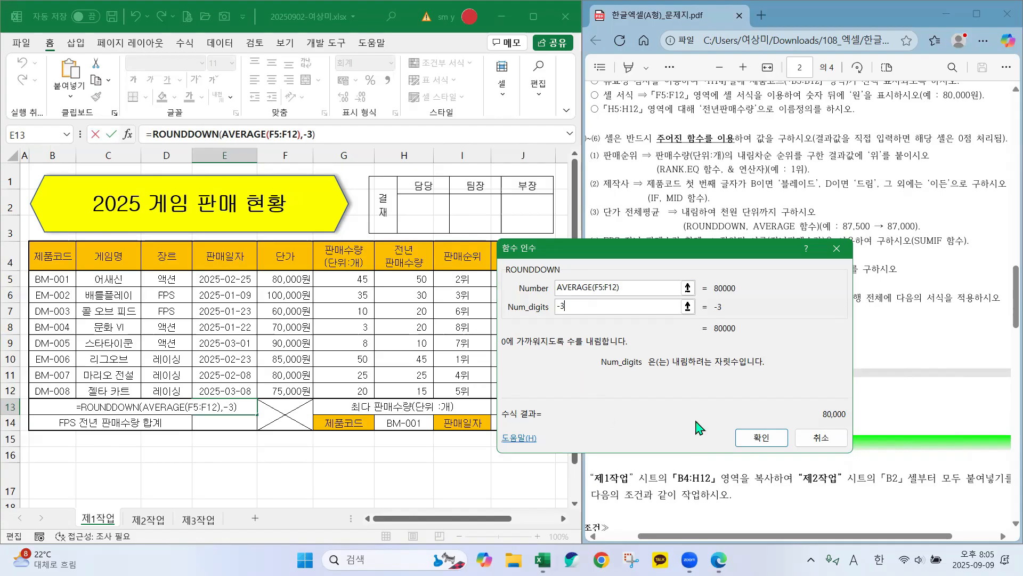
click(759, 438)
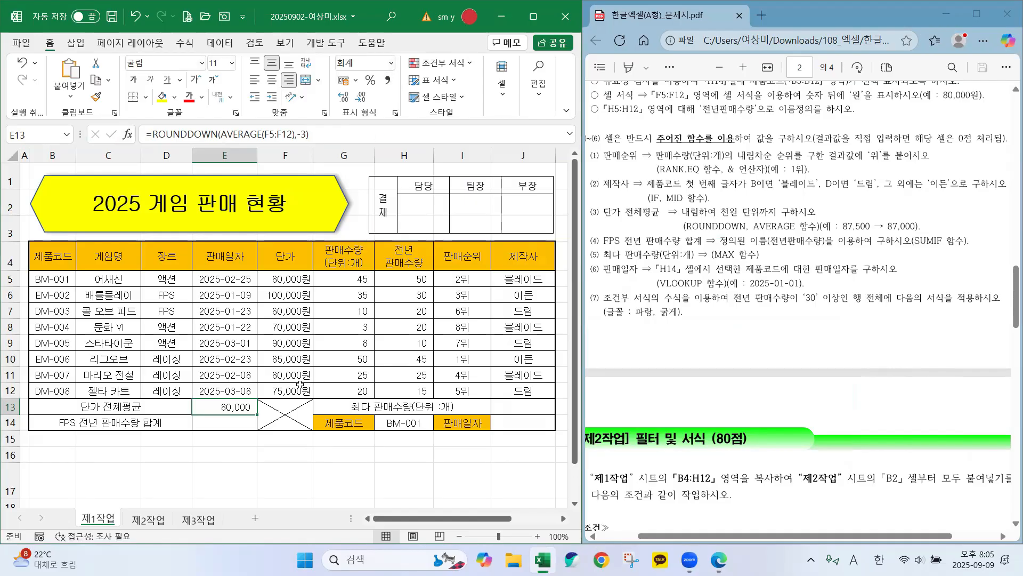
- Begin a SUMIF formula in E14 for FPS 전년 판매수량 합계 and open the function's arguments
click(209, 425)
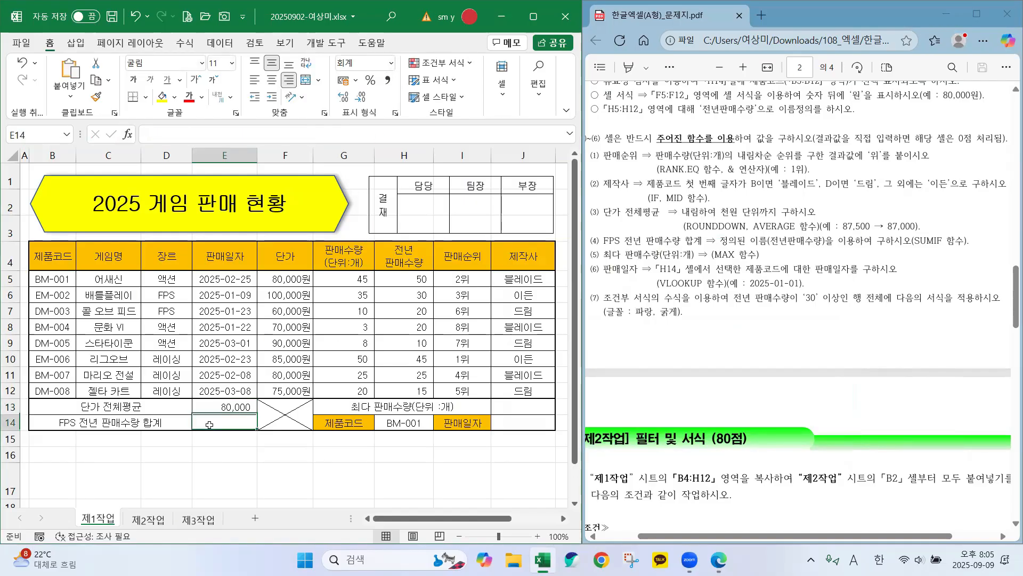
click(629, 243)
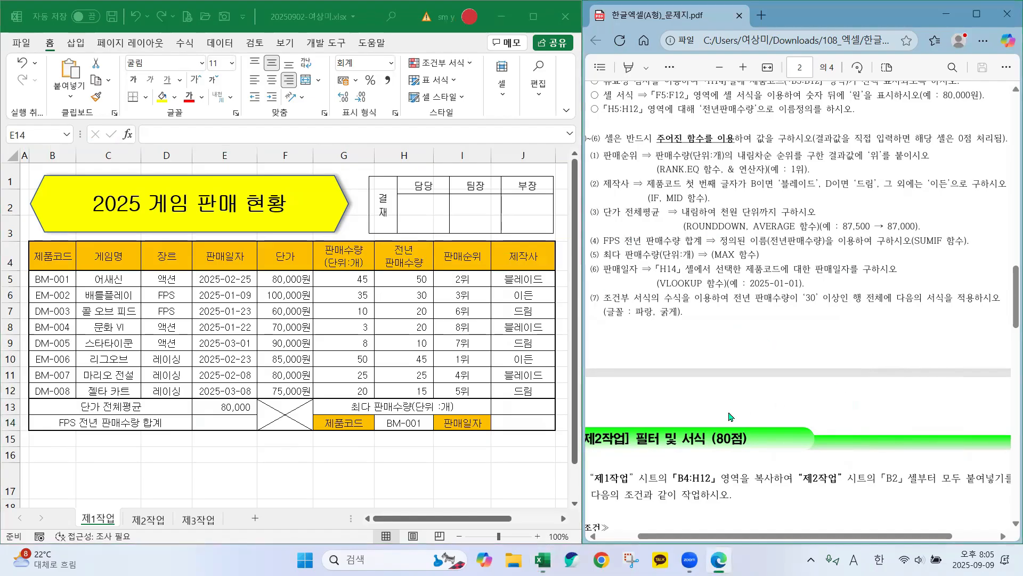
click(216, 422)
text(=)
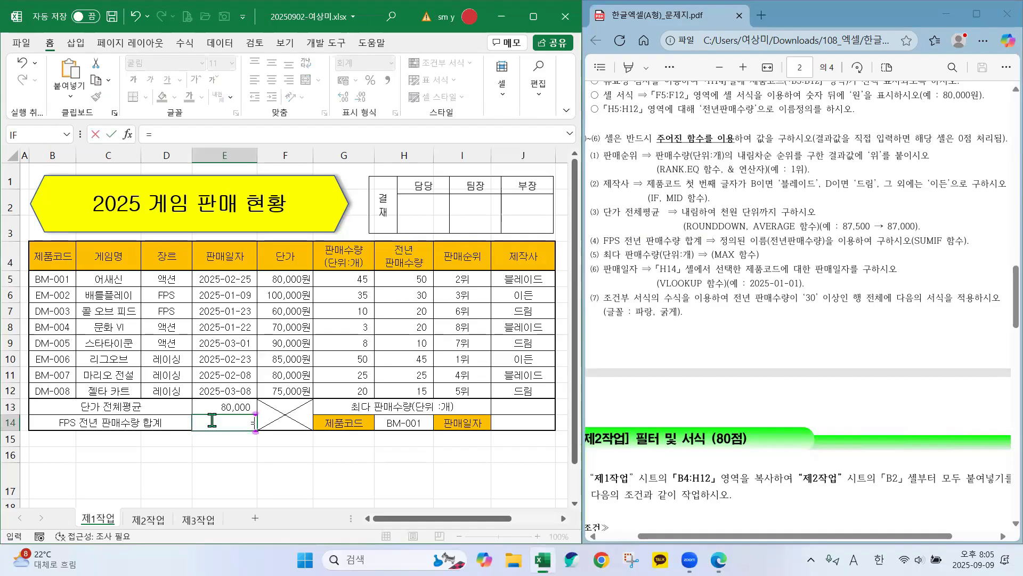
text(sum)
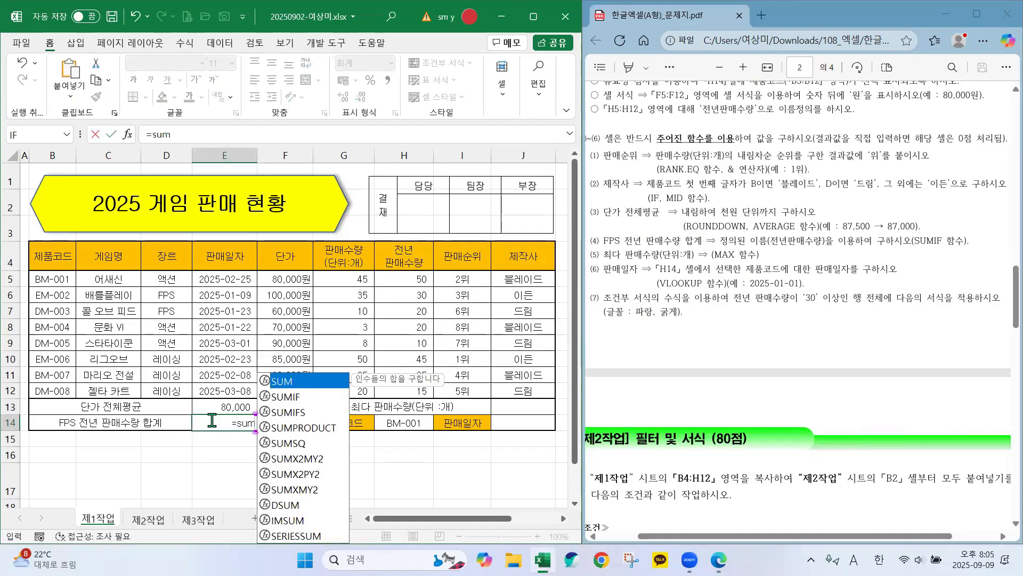
double_click(289, 397)
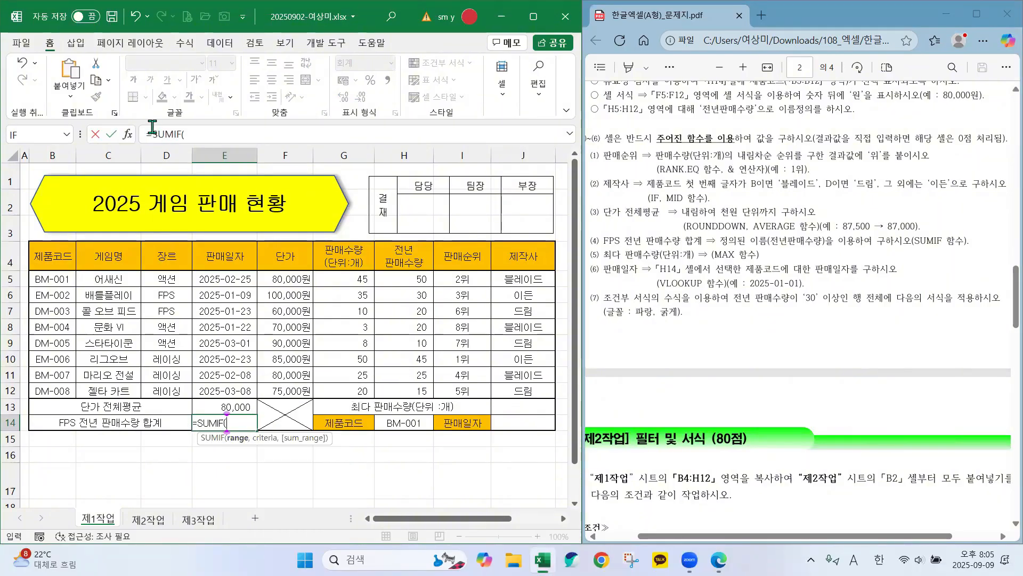
click(130, 136)
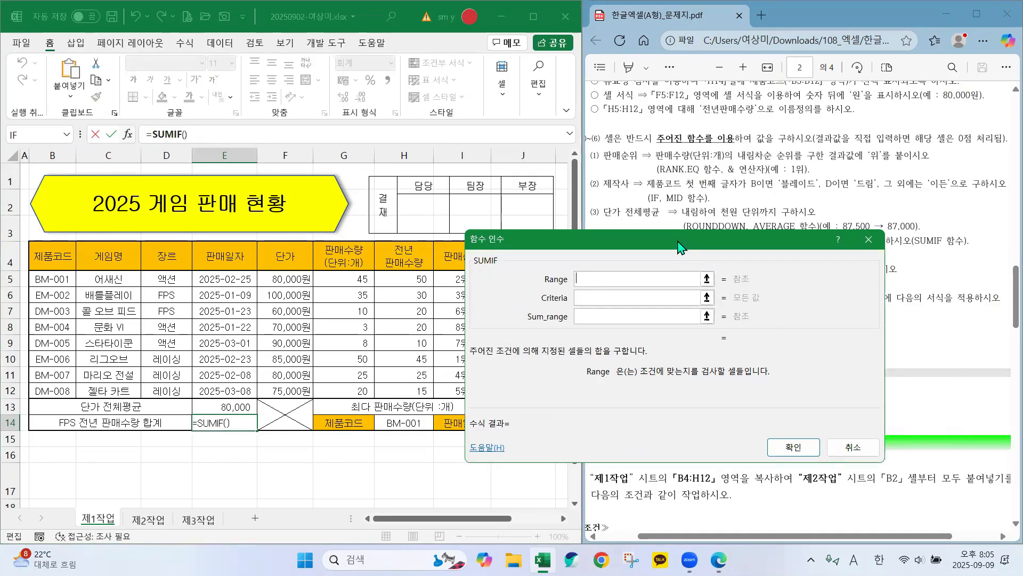
- Set the SUMIF function's Range to the 장르 cells D5:D12 and its Criteria to "FPS"
drag(678, 246, 392, 80)
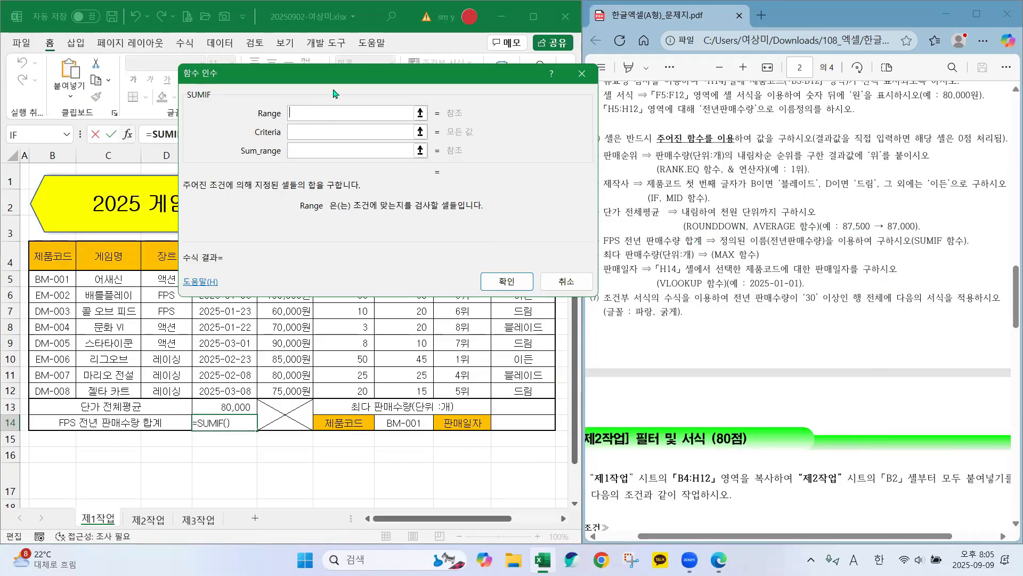
drag(326, 79, 384, 57)
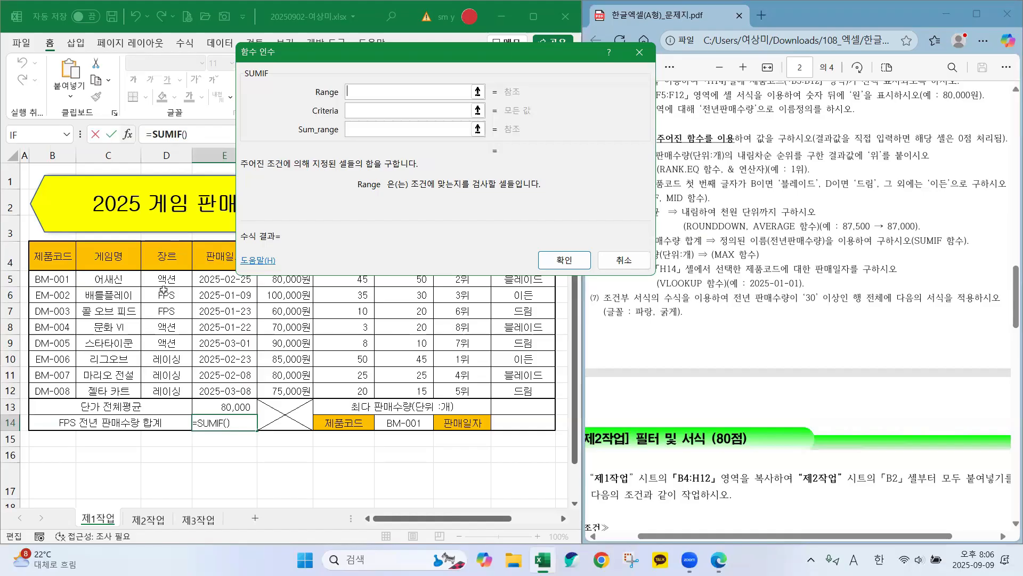
drag(159, 280, 160, 391)
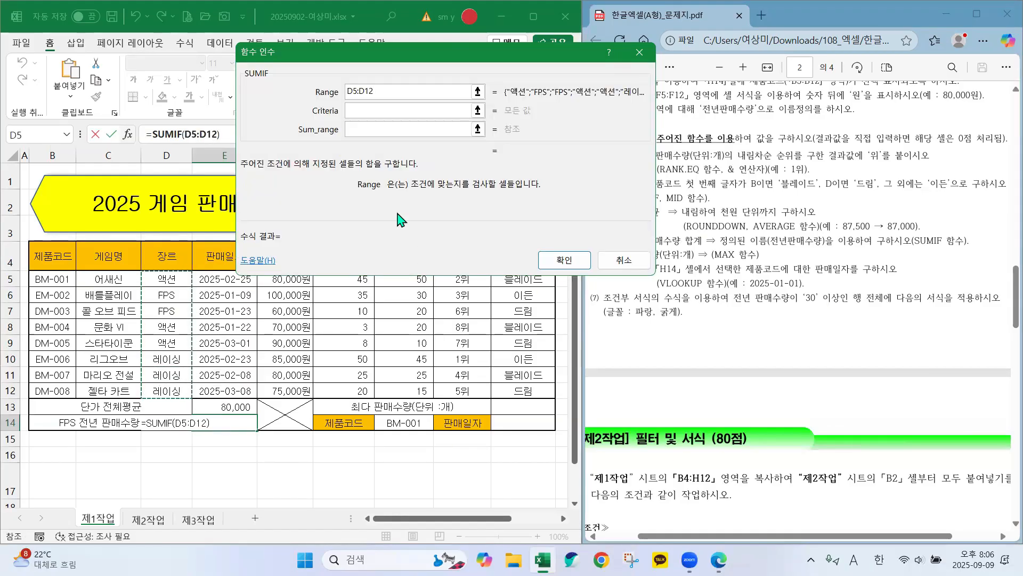
click(355, 112)
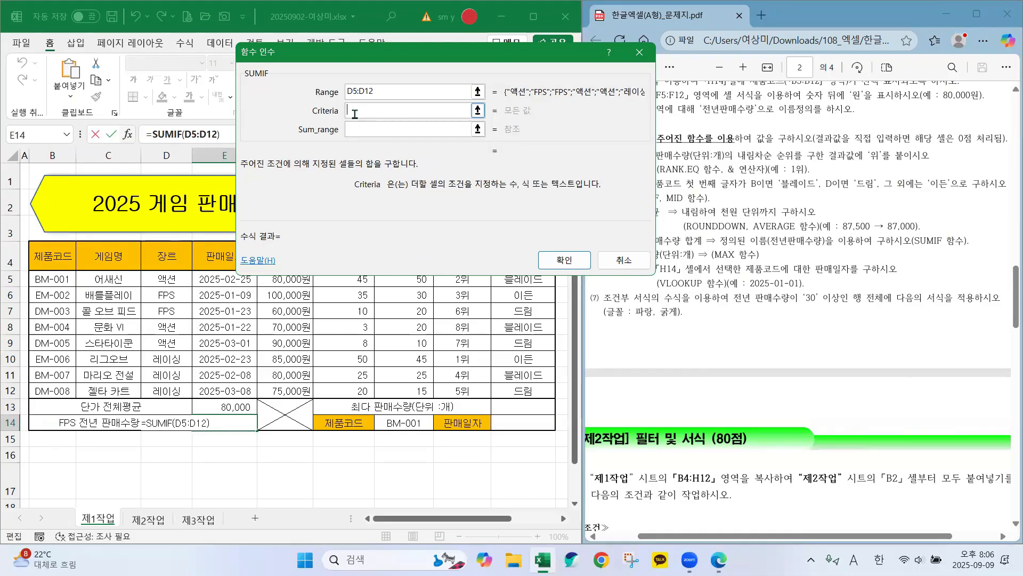
text(f)
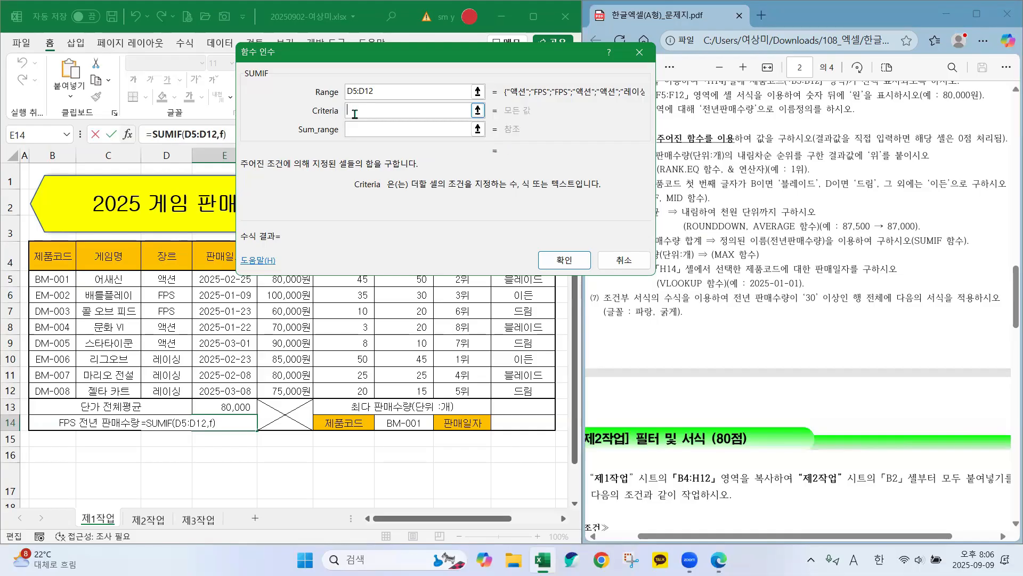
key(BackSpace)
text(FPS)
- Set SUMIF's Sum_range to the named range 전년판매수량 by selecting H5:H12 and enter the formula in E14
click(358, 131)
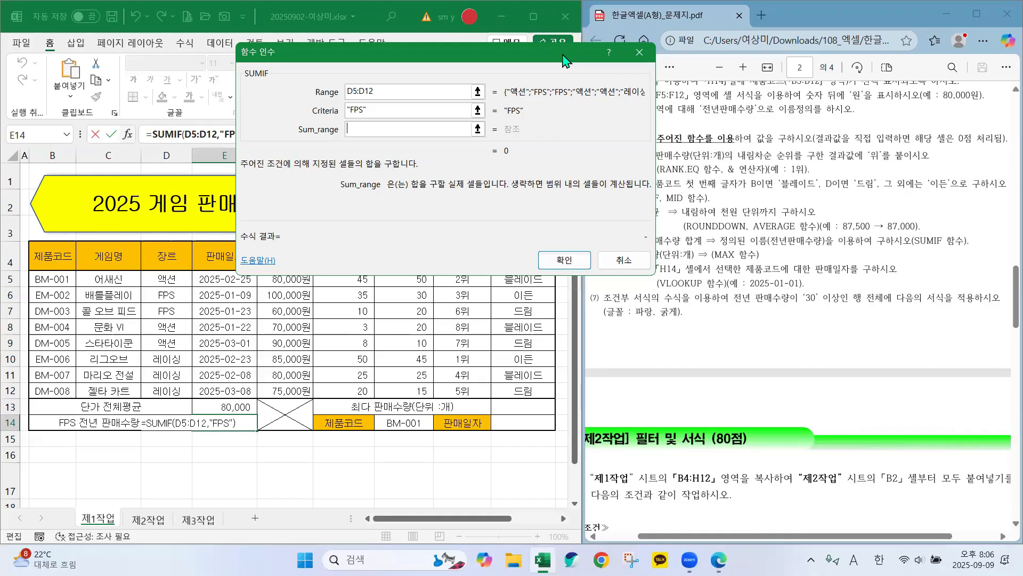
drag(565, 60, 773, 66)
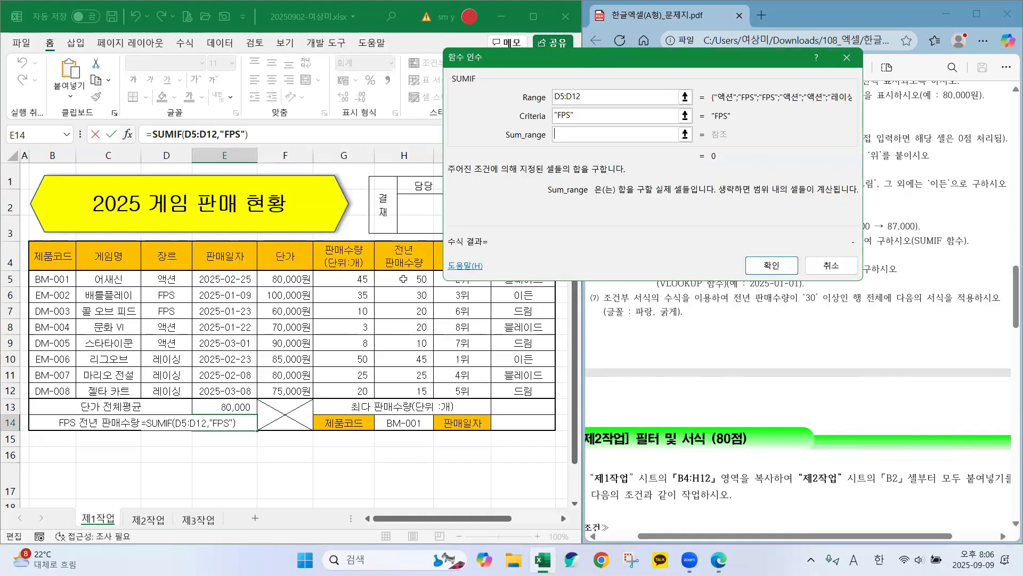
drag(403, 278, 404, 391)
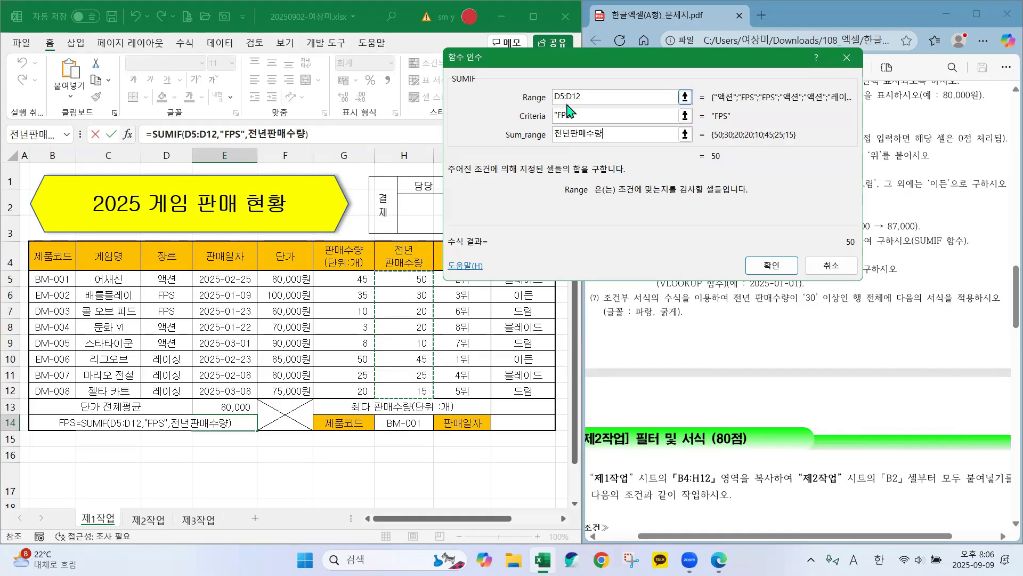
mouse_move(593, 111)
mouse_down()
mouse_move(566, 111)
mouse_move(576, 75)
mouse_move(593, 105)
mouse_move(578, 103)
mouse_move(580, 124)
mouse_move(598, 115)
mouse_move(553, 141)
mouse_move(610, 122)
mouse_move(599, 147)
mouse_up()
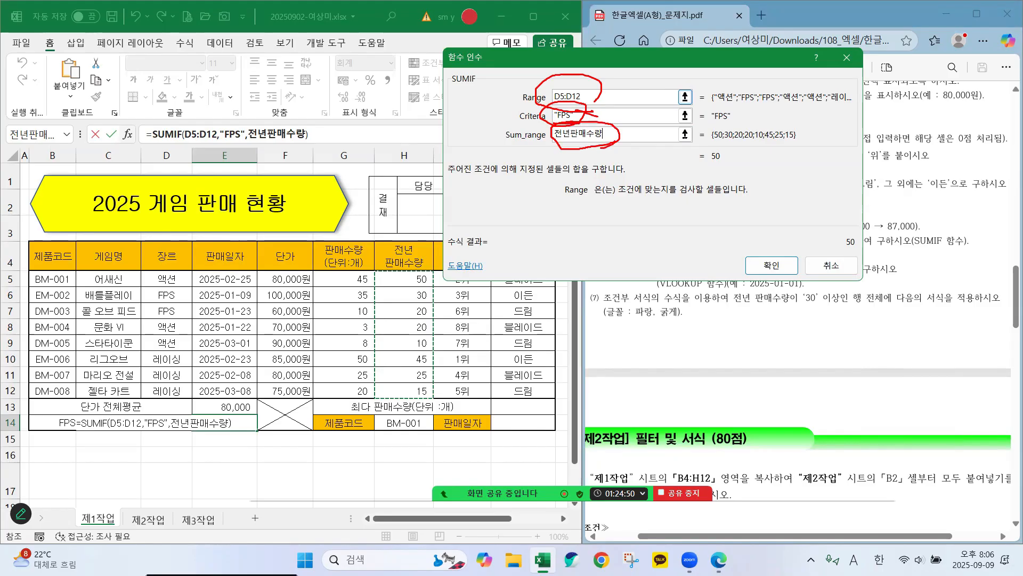
drag(593, 145, 632, 144)
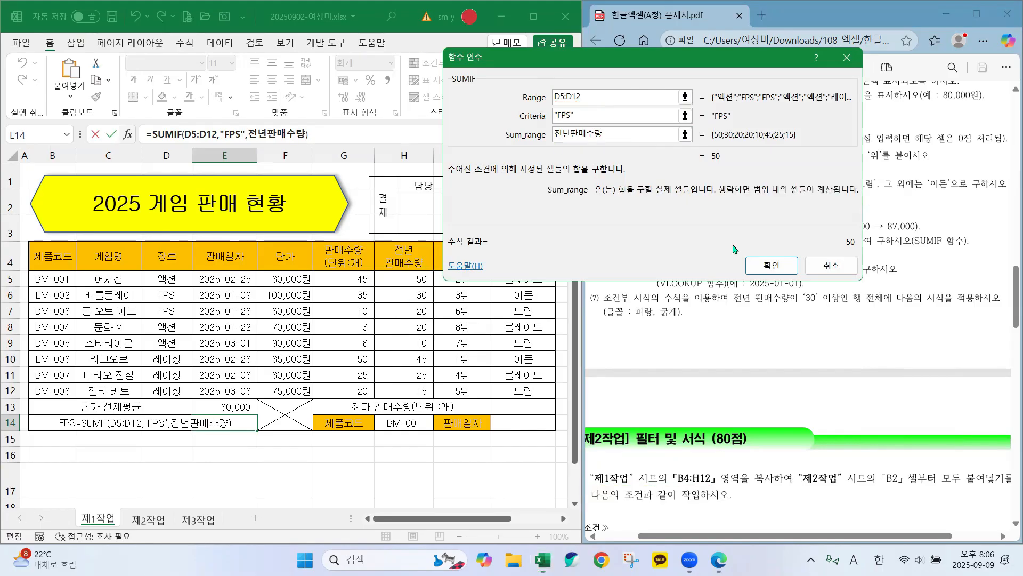
click(771, 265)
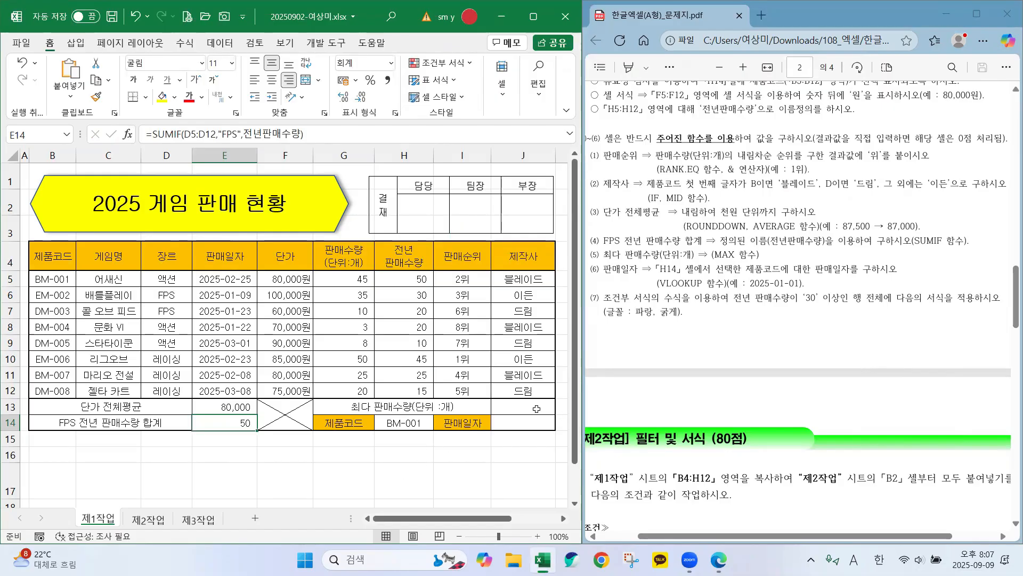
- Enter a MAX formula over the 판매수량 range G5:G12 in J13 for 최다 판매수량(단위:개)
click(618, 259)
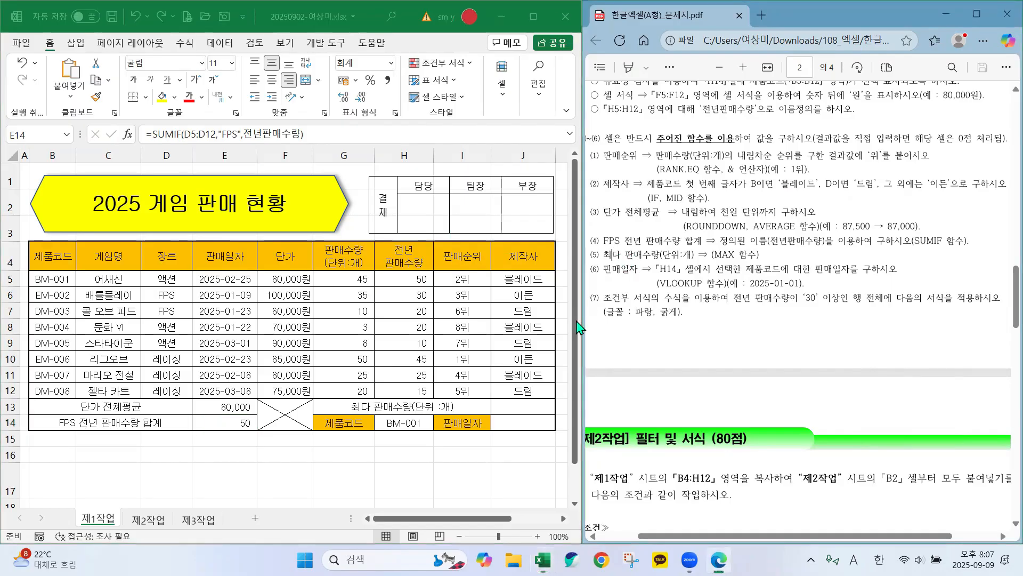
click(518, 408)
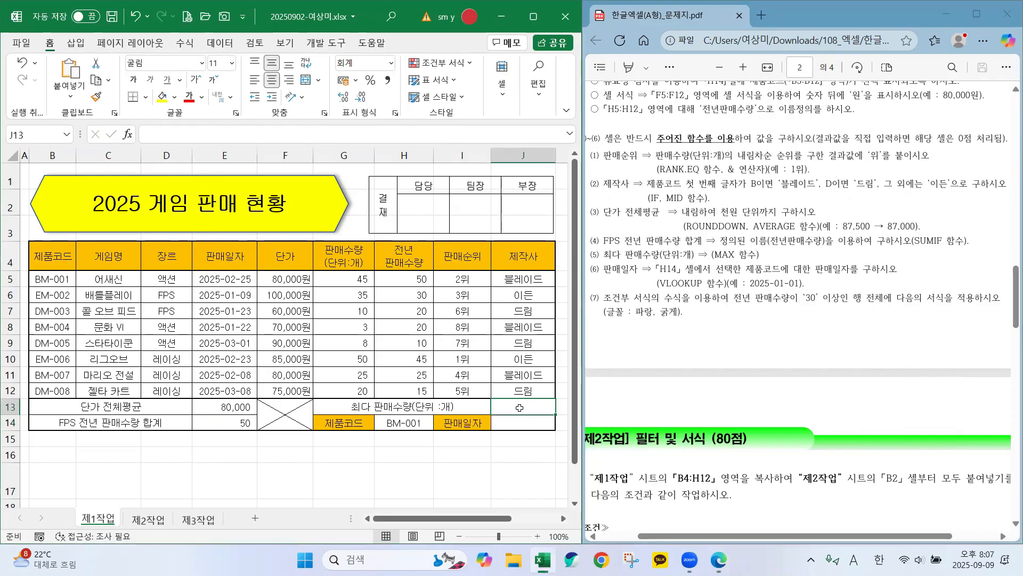
text(=)
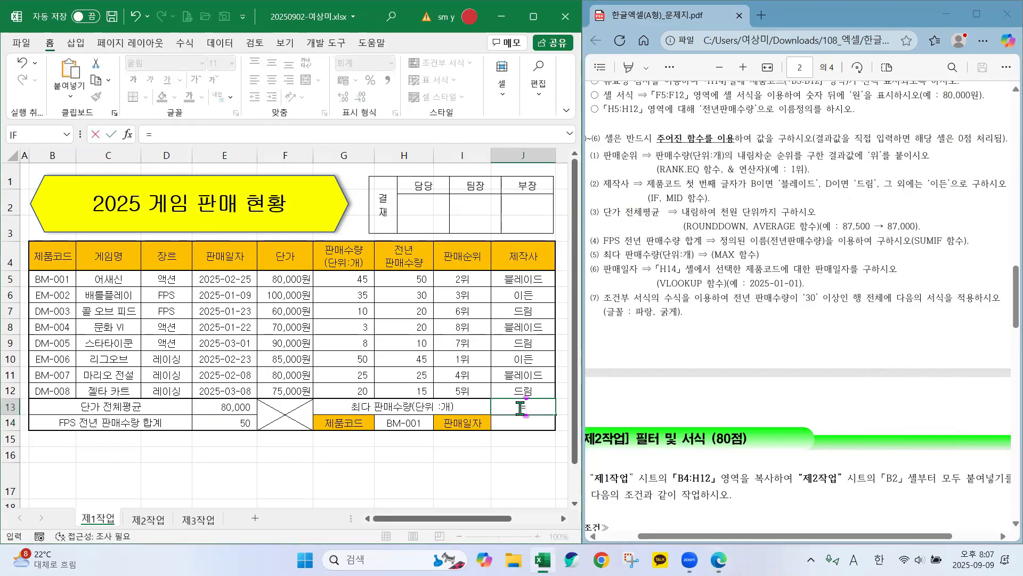
text(m)
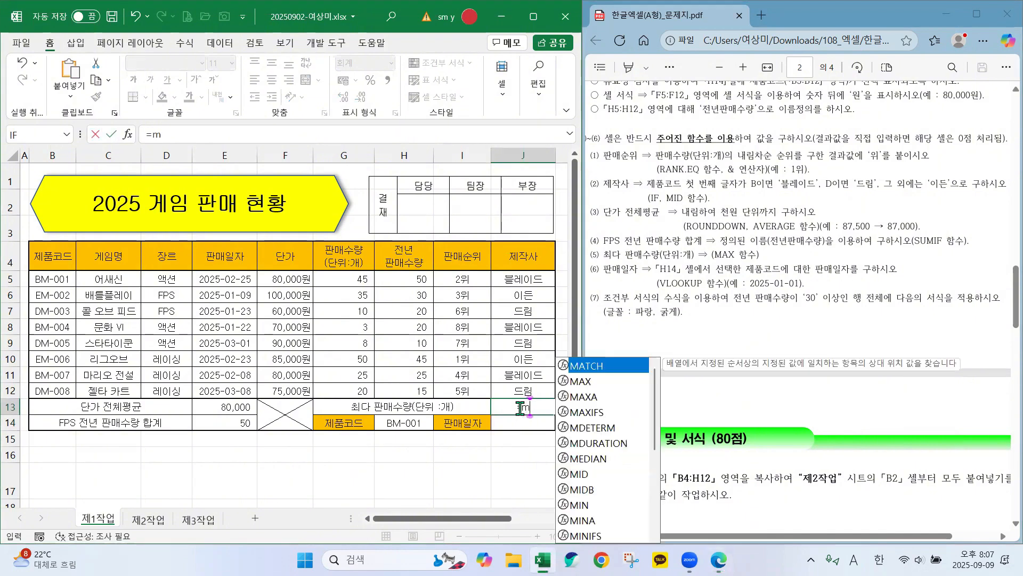
double_click(574, 385)
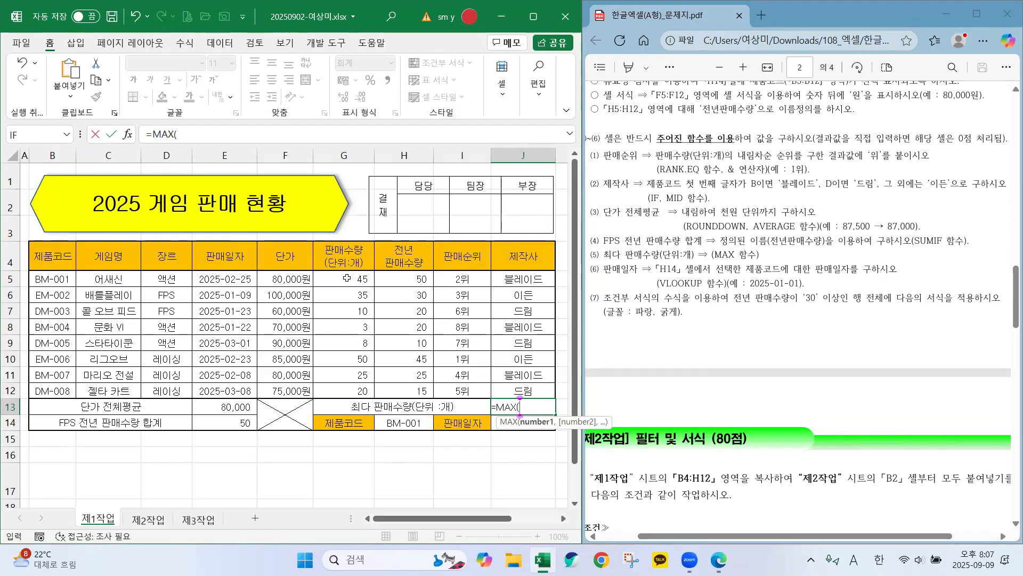
drag(346, 278, 349, 392)
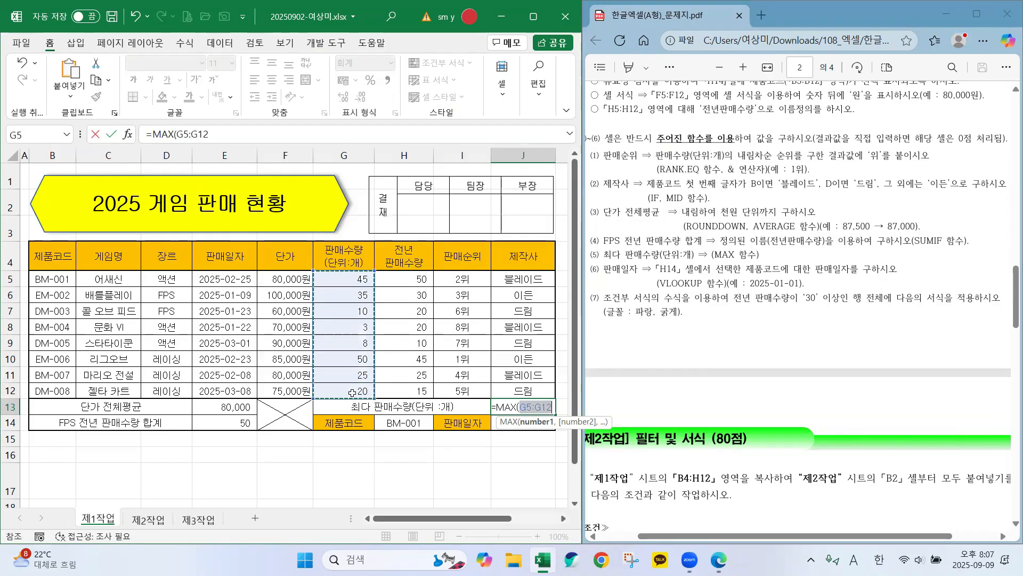
key(Return)
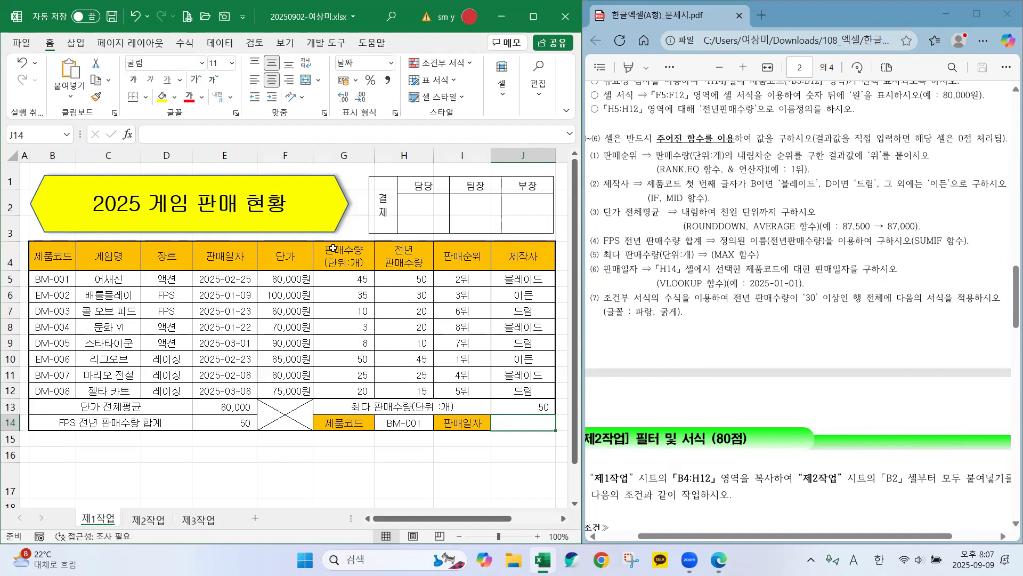
- Begin a VLOOKUP formula in J14 for 판매일자 and open the function's arguments
click(183, 135)
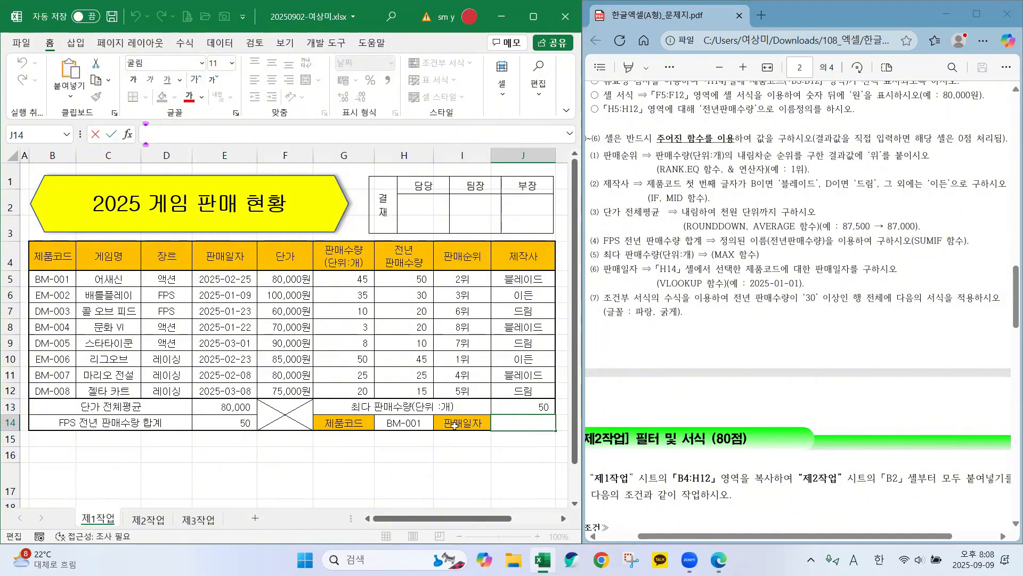
mouse_move(469, 434)
mouse_down()
mouse_move(435, 432)
mouse_move(477, 413)
mouse_move(463, 440)
mouse_up()
text(=vl)
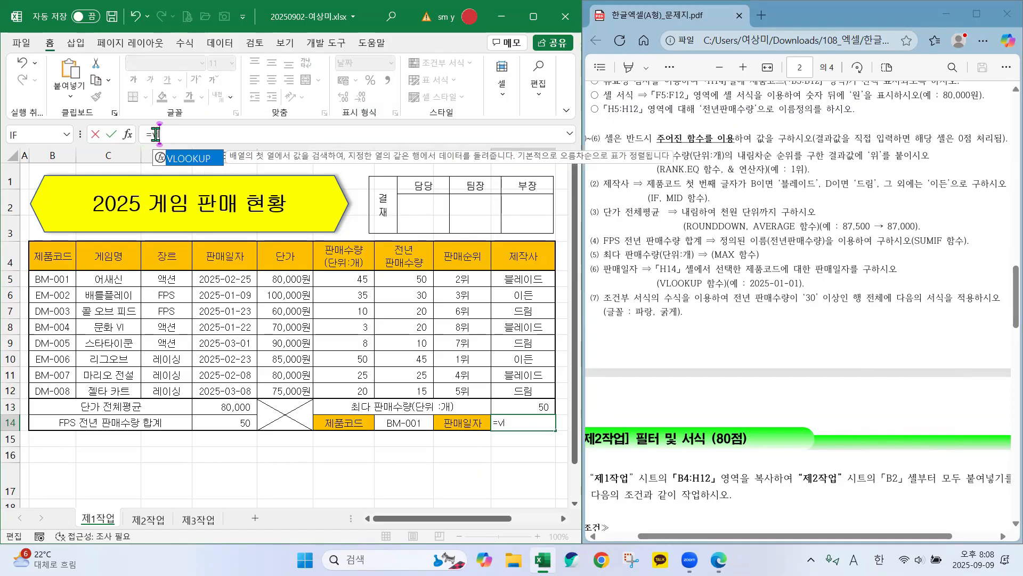
double_click(189, 159)
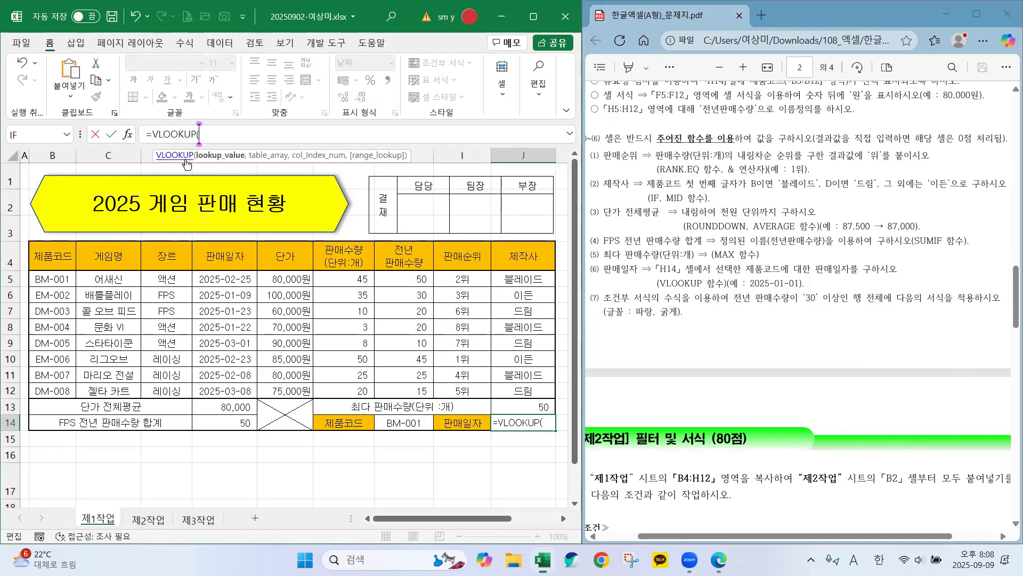
click(128, 134)
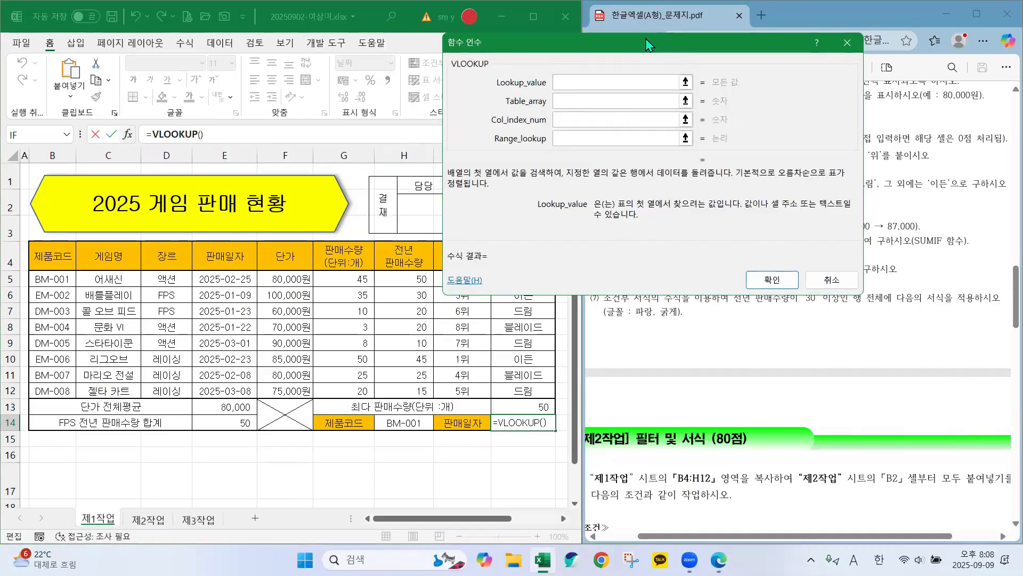
- Set VLOOKUP's Lookup_value to H14 and Table_array to the 제품코드 through 판매일자 range B5:E12, and move to Col_index_num
drag(647, 44, 643, 12)
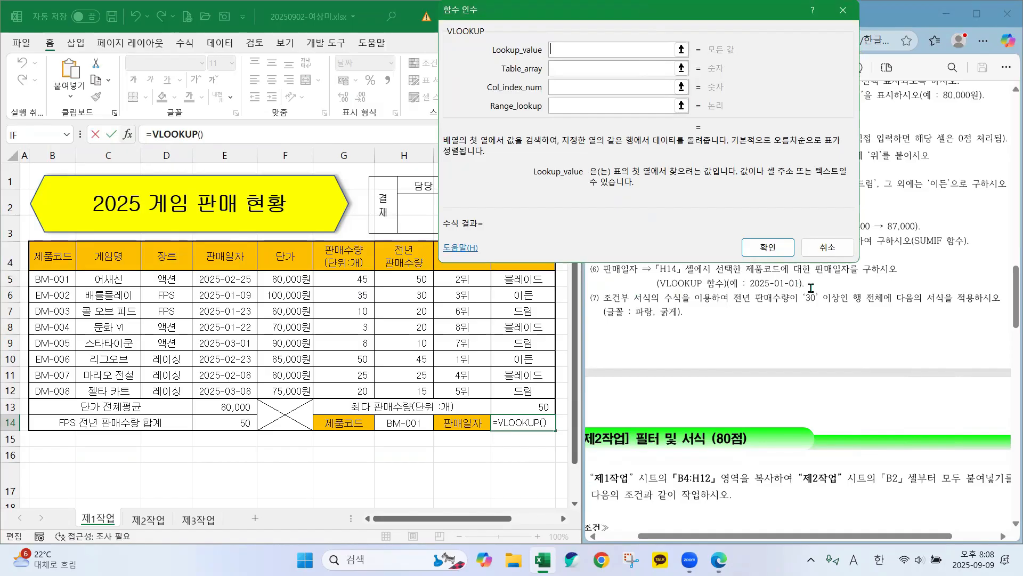
click(411, 424)
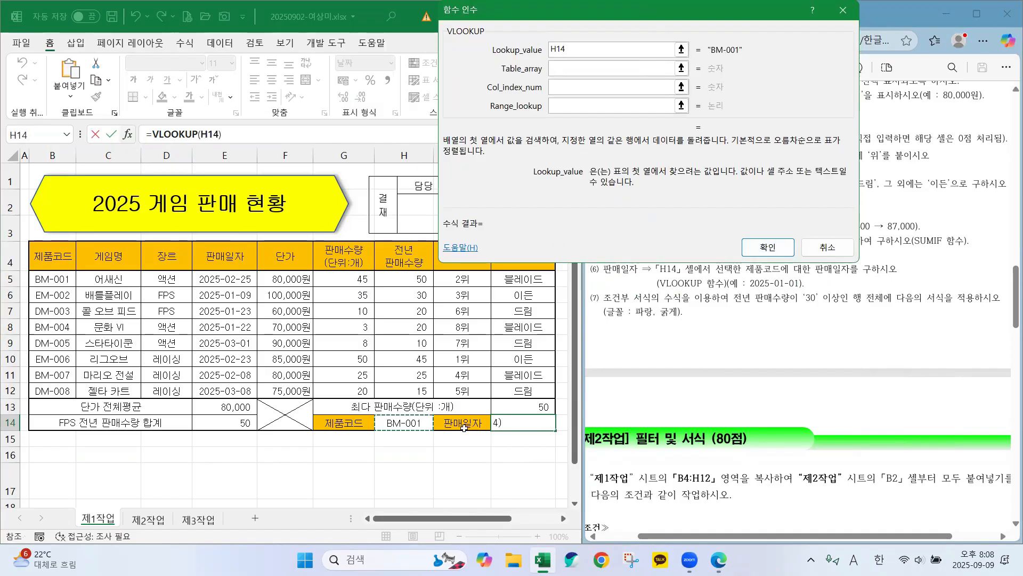
click(562, 66)
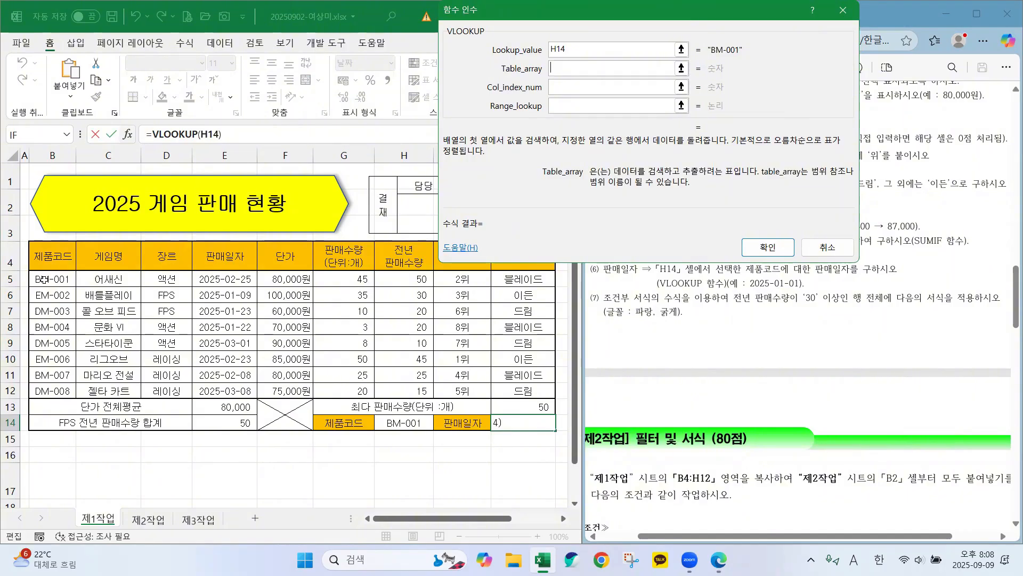
mouse_move(340, 449)
mouse_down()
mouse_move(323, 424)
mouse_move(370, 433)
mouse_move(341, 447)
mouse_up()
mouse_move(497, 431)
mouse_down()
mouse_move(457, 440)
mouse_move(445, 419)
mouse_move(493, 426)
mouse_up()
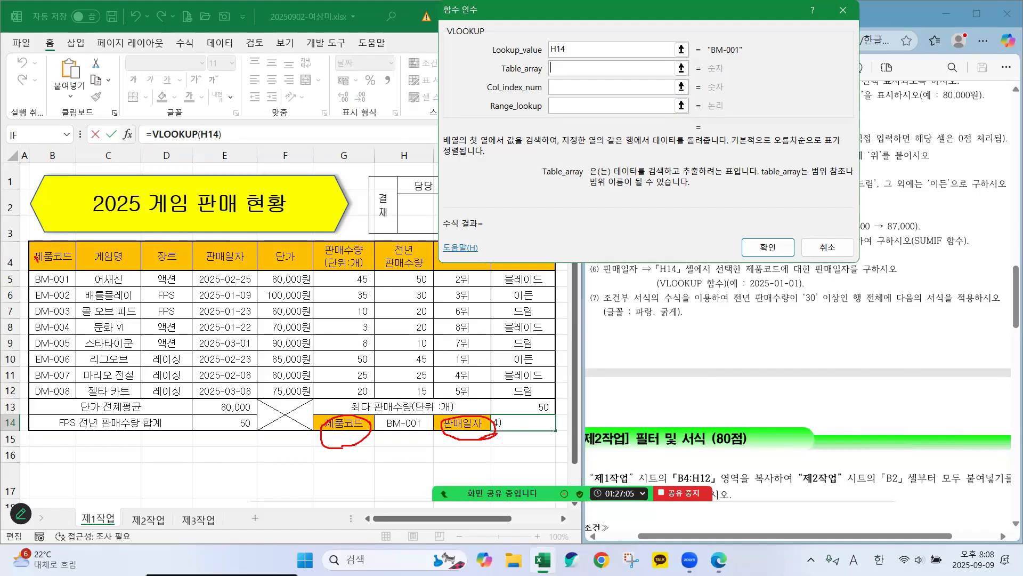
mouse_move(211, 248)
mouse_down()
mouse_move(222, 273)
mouse_move(240, 249)
mouse_up()
key(Escape)
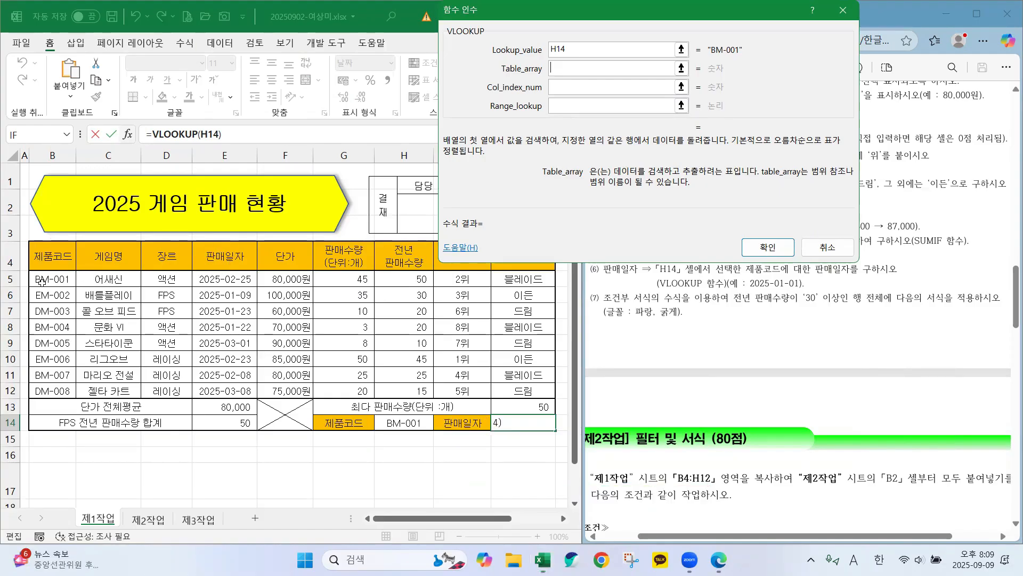
drag(42, 281, 253, 388)
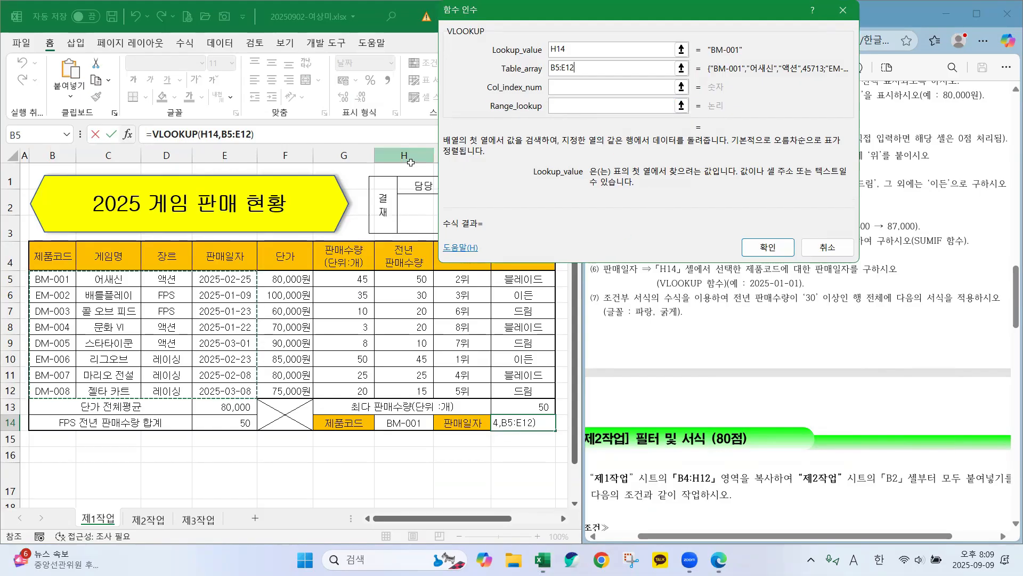
click(558, 86)
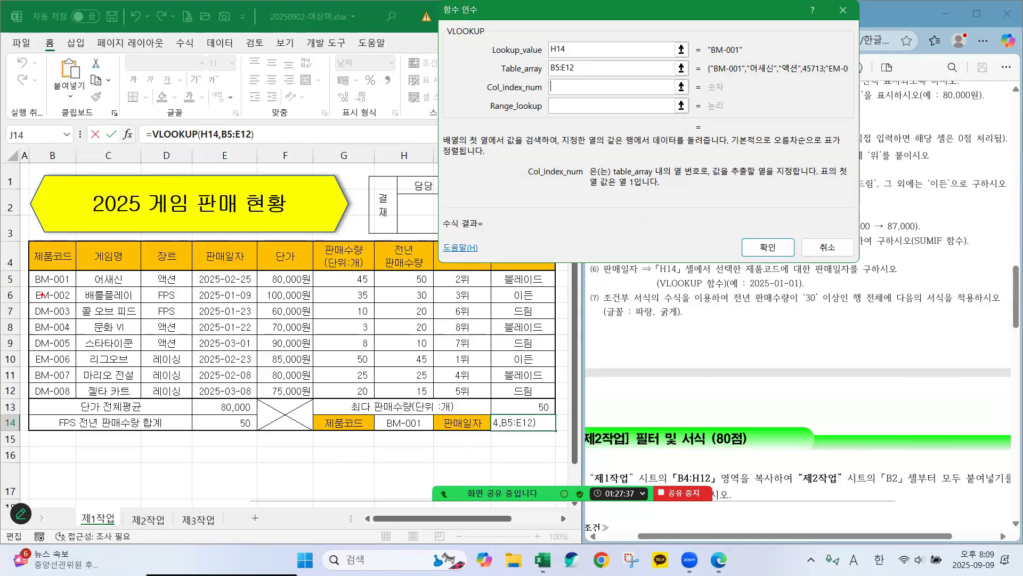
mouse_move(48, 287)
mouse_down()
mouse_move(49, 317)
mouse_move(109, 344)
mouse_up()
drag(161, 302, 159, 350)
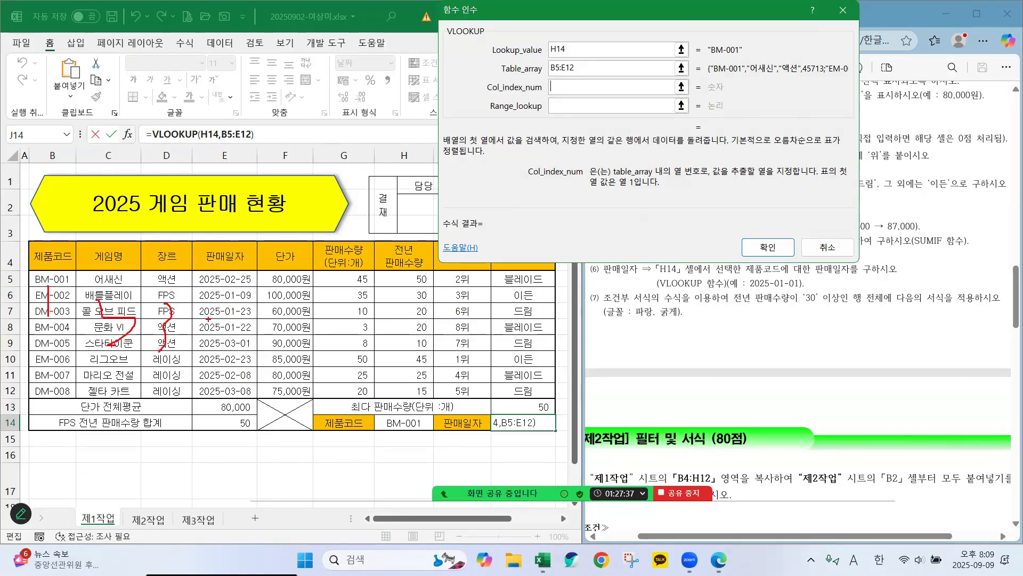
mouse_move(222, 300)
mouse_down()
mouse_move(216, 331)
mouse_move(255, 334)
mouse_move(222, 366)
mouse_up()
mouse_move(249, 302)
mouse_down()
mouse_move(252, 354)
mouse_move(196, 339)
mouse_move(243, 289)
mouse_up()
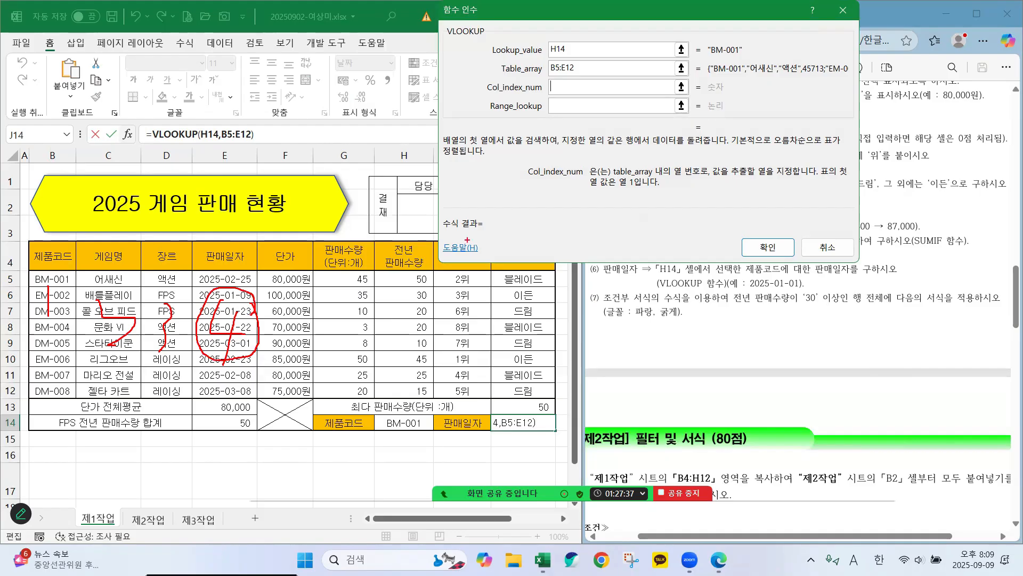
key(Escape)
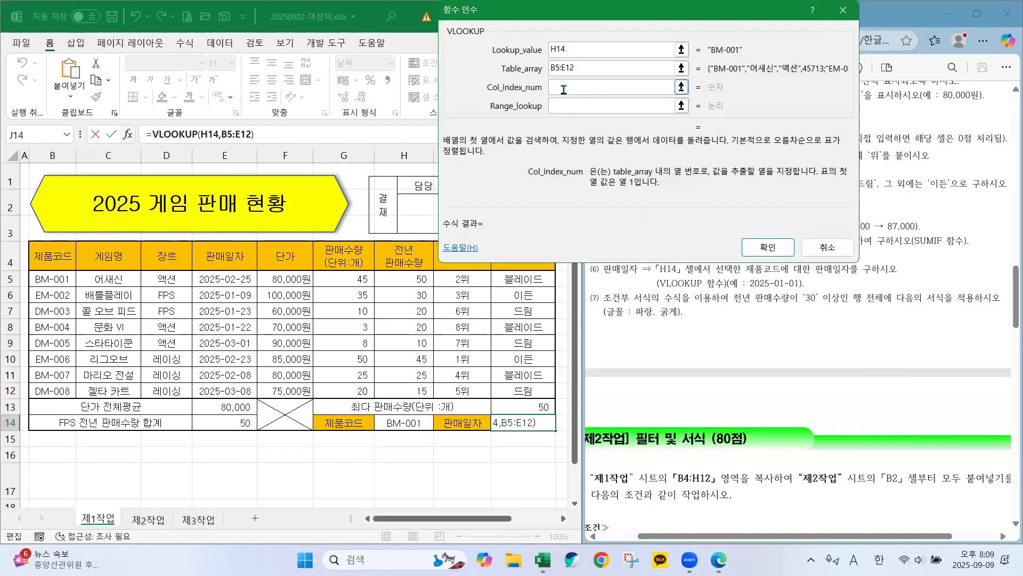
- Set VLOOKUP's Col_index_num to 4 for the 판매일자 column and move to Range_lookup
click(563, 90)
text(4)
click(571, 99)
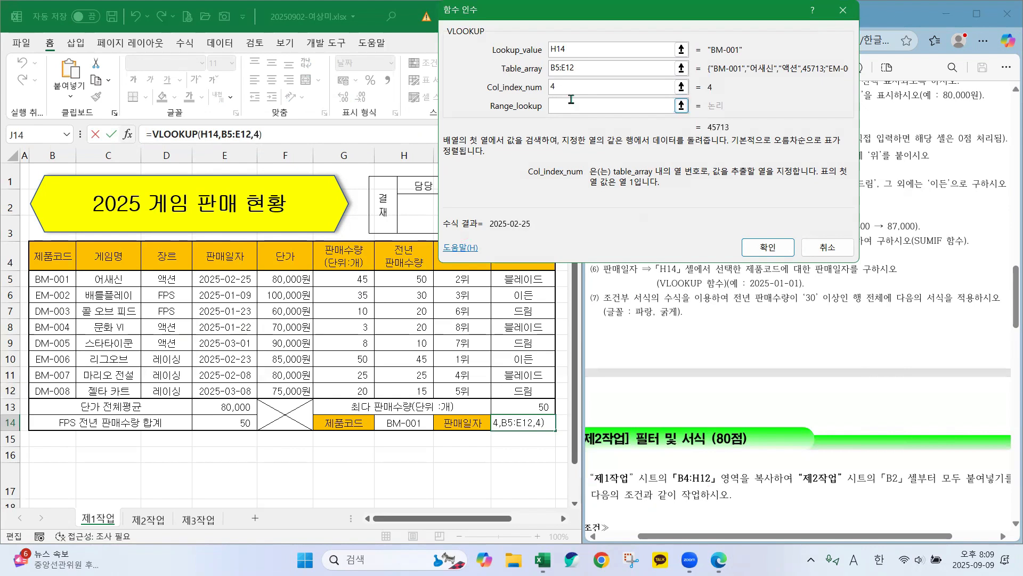
click(569, 105)
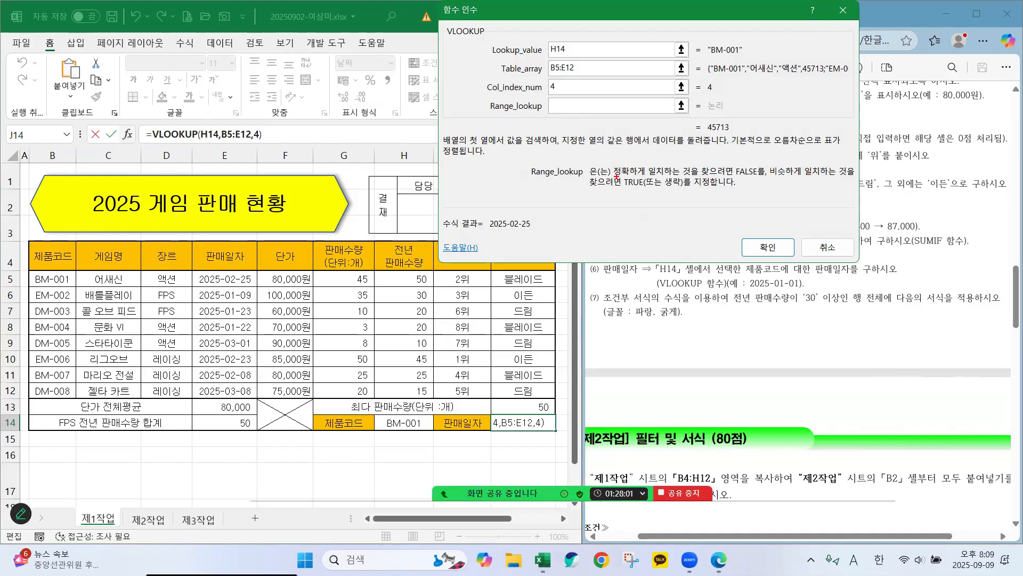
drag(616, 176, 847, 180)
mouse_move(601, 193)
mouse_down()
mouse_move(669, 195)
mouse_move(624, 193)
mouse_move(675, 179)
mouse_move(719, 194)
mouse_up()
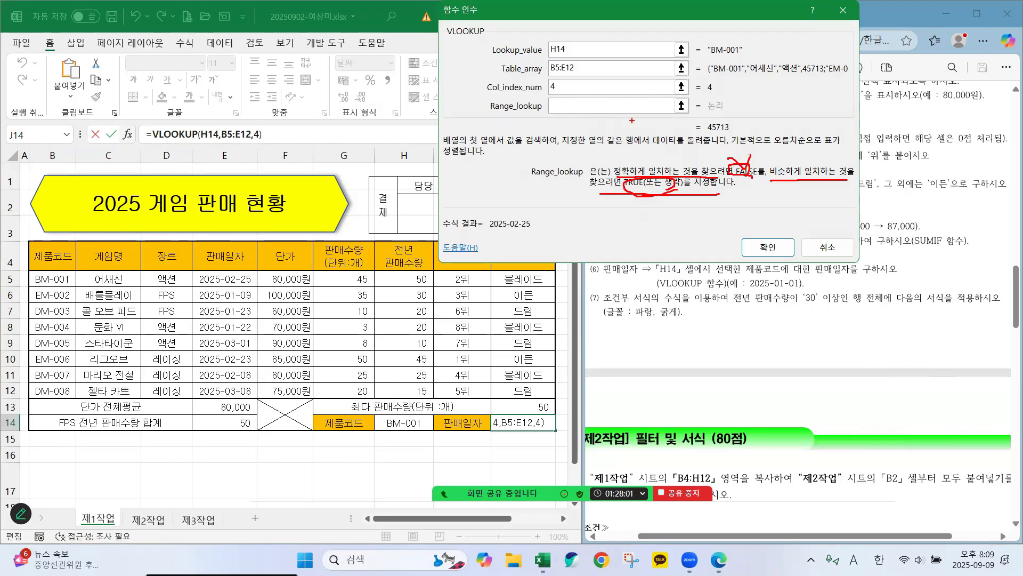
drag(555, 105, 617, 105)
- Set VLOOKUP's Range_lookup to 0 for an exact match and enter the 판매일자 formula in J14
click(566, 106)
text(0)
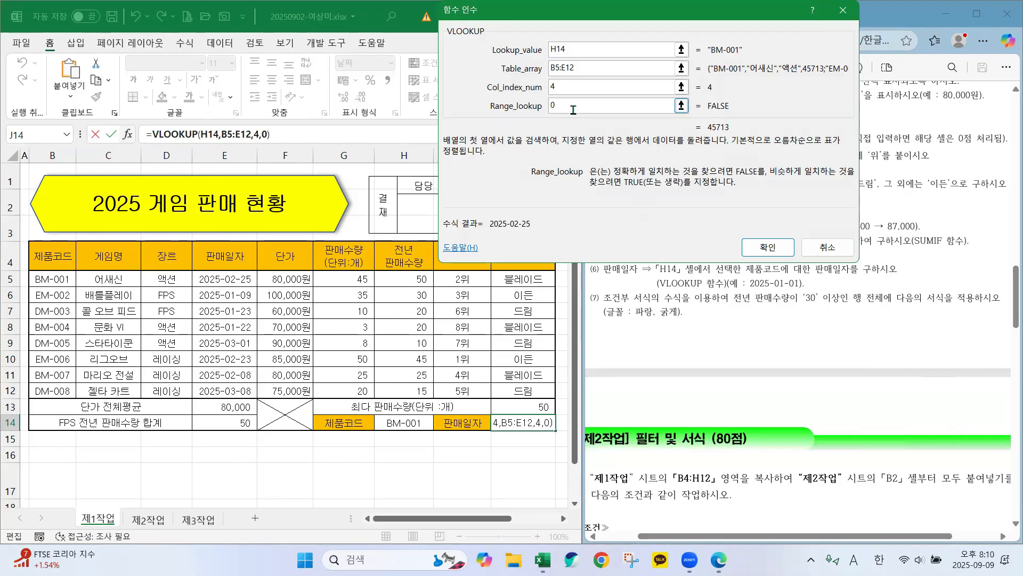
click(756, 251)
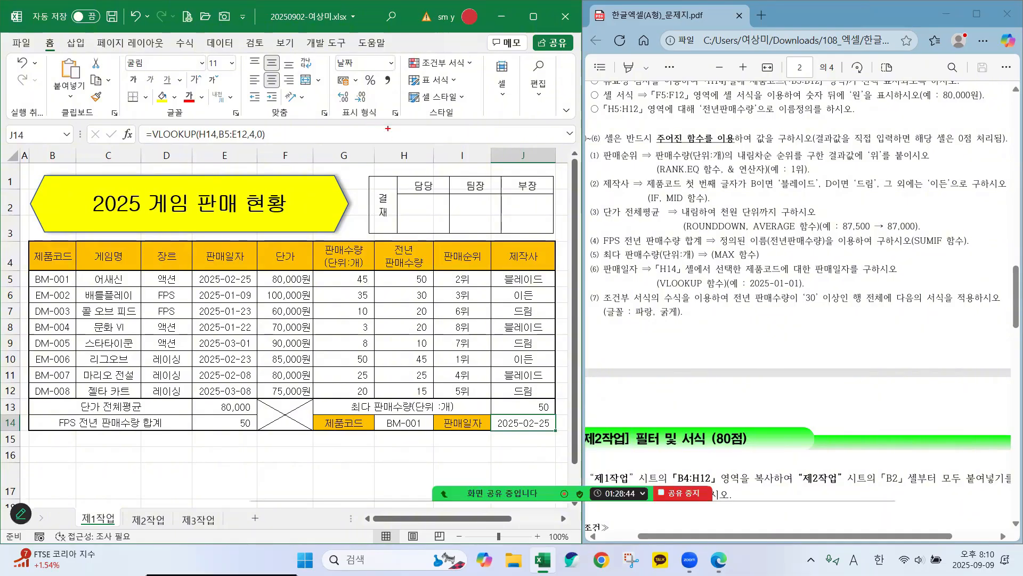
mouse_move(374, 122)
mouse_down()
mouse_move(342, 113)
mouse_move(410, 111)
mouse_move(373, 123)
mouse_up()
mouse_move(363, 67)
mouse_down()
mouse_move(329, 58)
mouse_move(354, 71)
mouse_up()
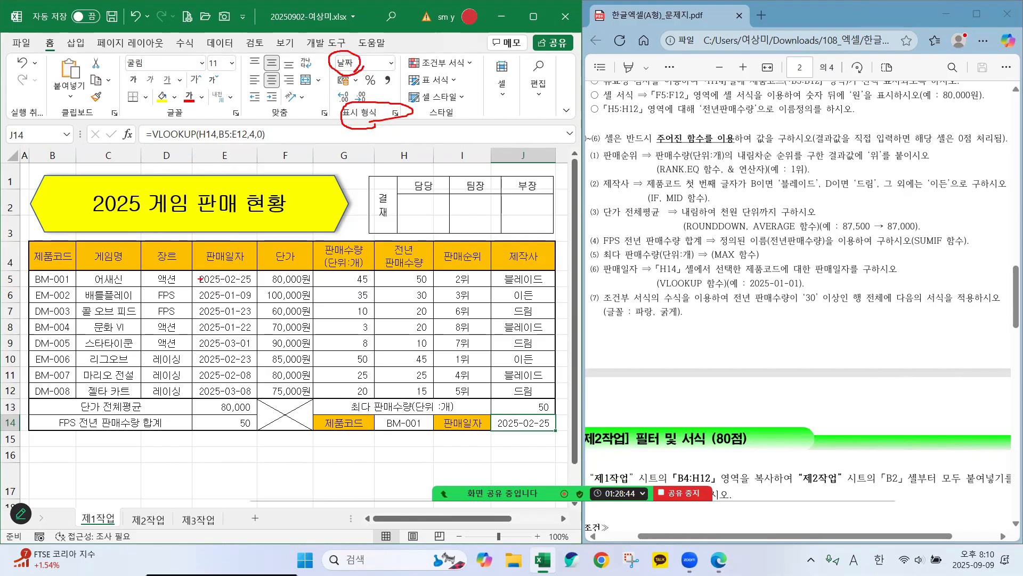
mouse_move(196, 275)
mouse_down()
mouse_move(256, 368)
mouse_move(256, 398)
mouse_up()
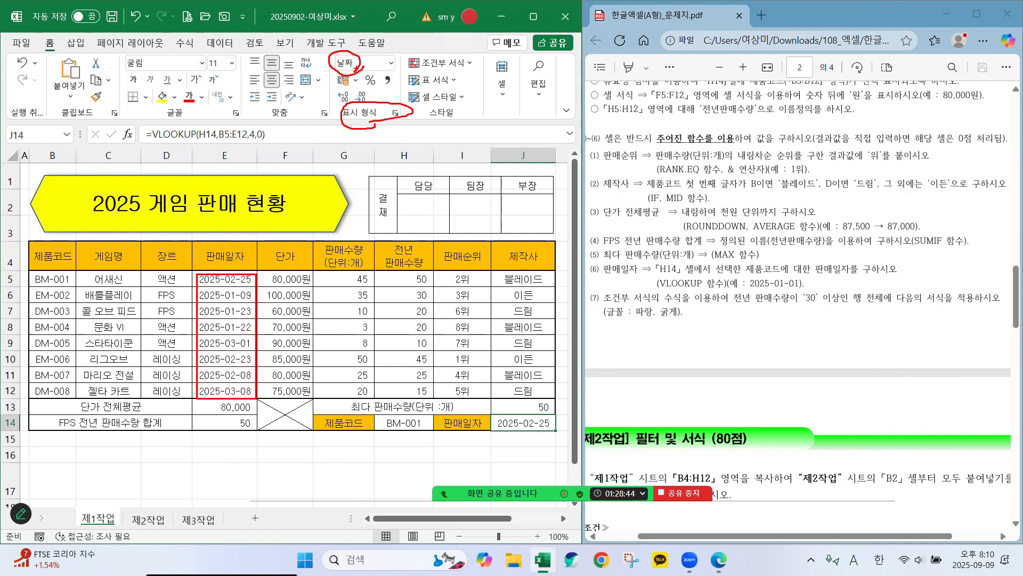
drag(337, 67, 382, 71)
drag(230, 267, 251, 254)
drag(345, 71, 405, 68)
drag(198, 286, 230, 286)
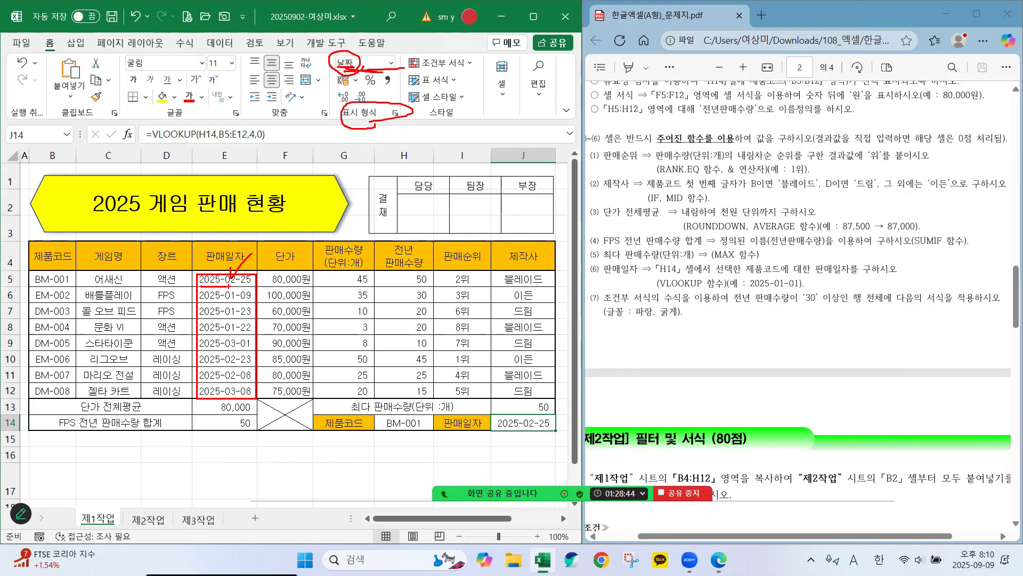
key(Escape)
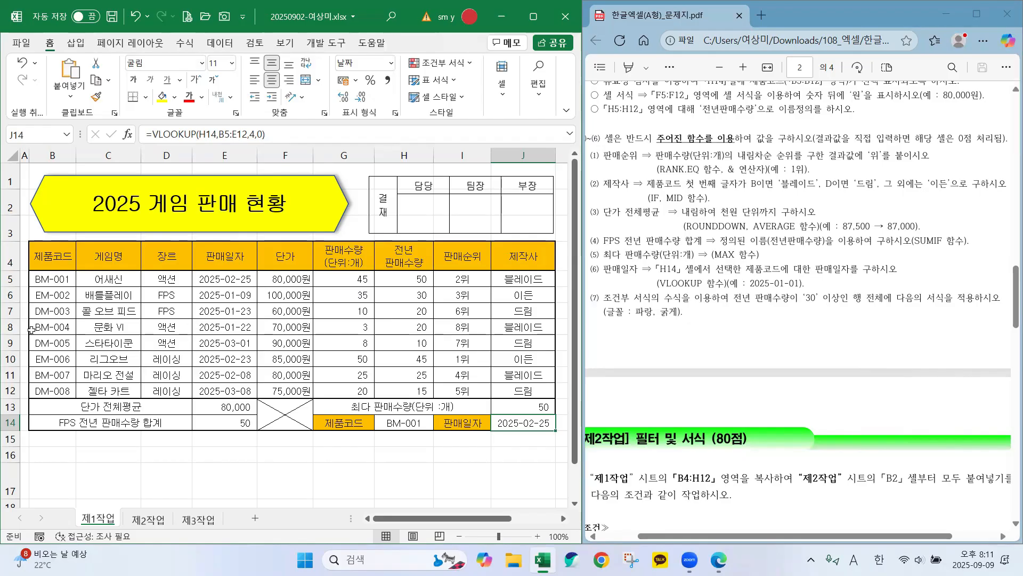
- Select the game data rows B5:J12, leaving out the header row
drag(46, 279, 524, 389)
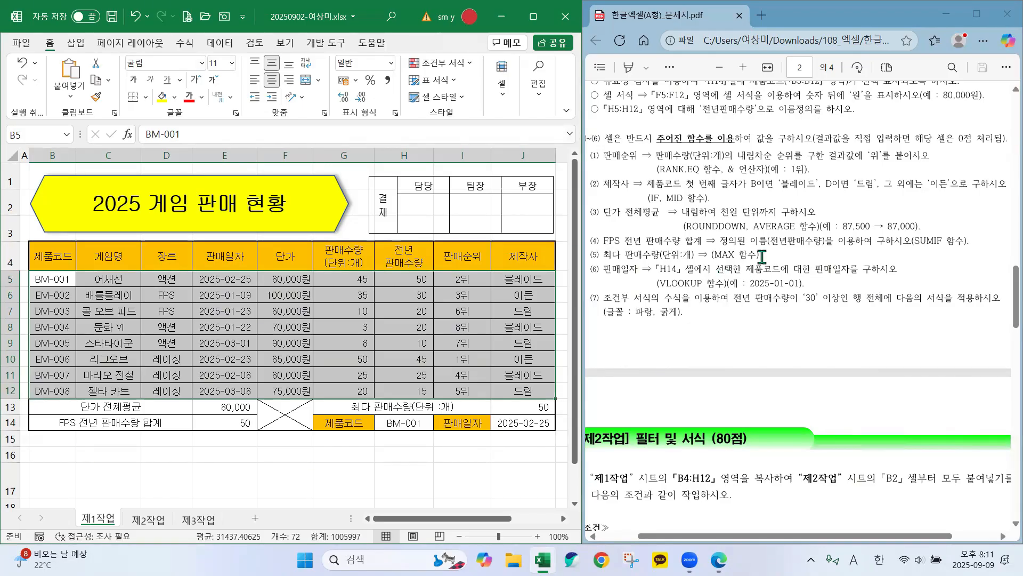
mouse_move(794, 310)
mouse_down()
mouse_move(672, 154)
mouse_move(807, 248)
mouse_move(765, 320)
mouse_up()
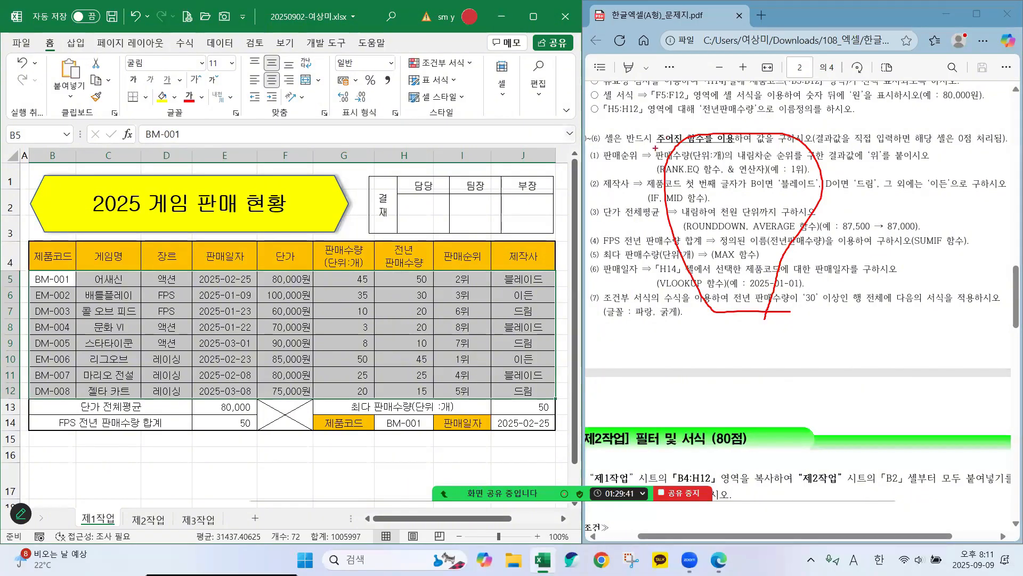
drag(653, 147, 709, 156)
drag(398, 232, 435, 240)
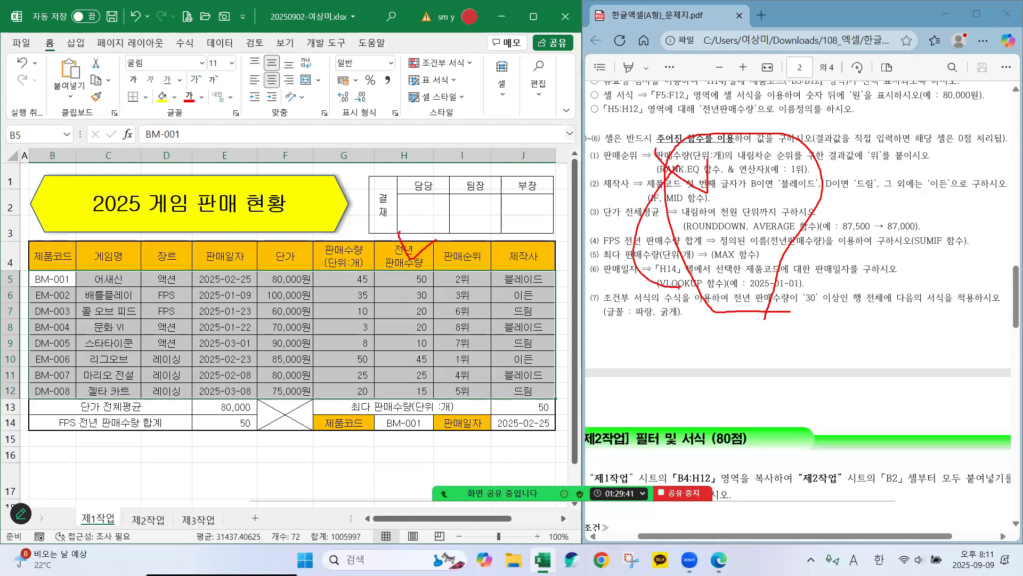
drag(676, 167, 642, 286)
mouse_move(63, 253)
mouse_down()
mouse_move(473, 249)
mouse_move(533, 258)
mouse_up()
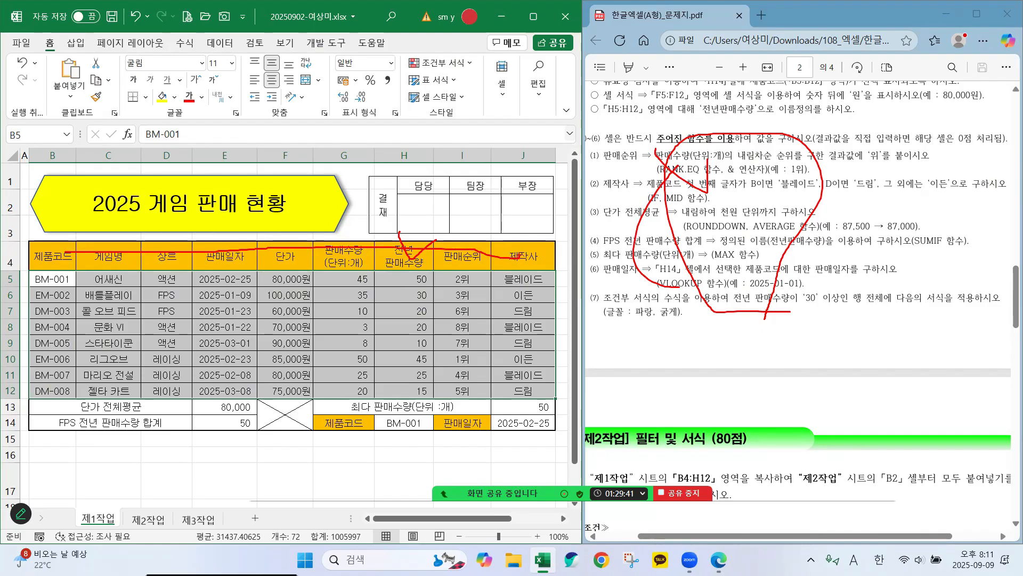
key(Escape)
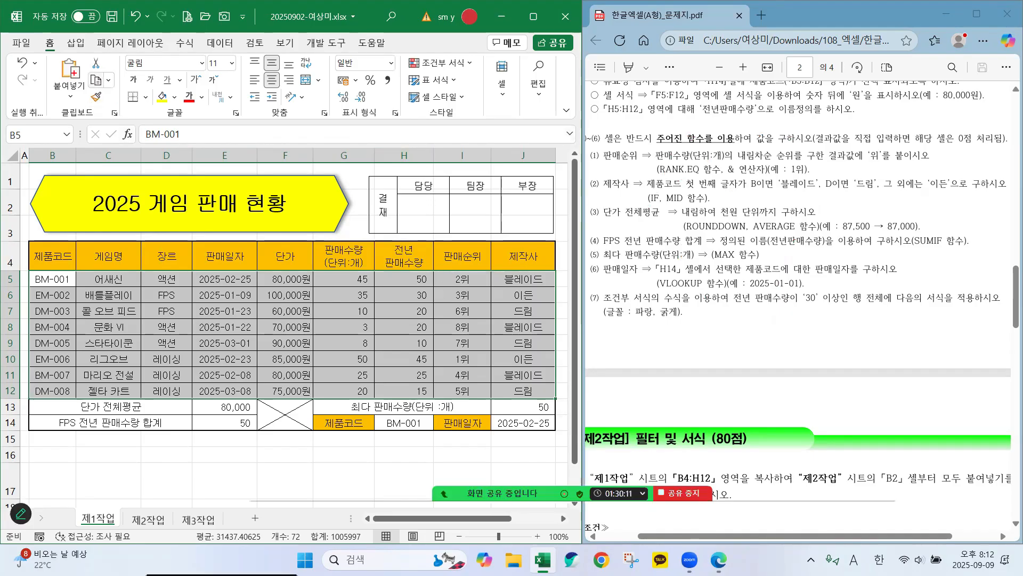
mouse_move(50, 33)
mouse_down()
mouse_move(31, 52)
mouse_move(60, 36)
mouse_up()
mouse_move(440, 54)
mouse_down()
mouse_move(407, 50)
mouse_move(431, 72)
mouse_move(478, 58)
mouse_move(415, 48)
mouse_up()
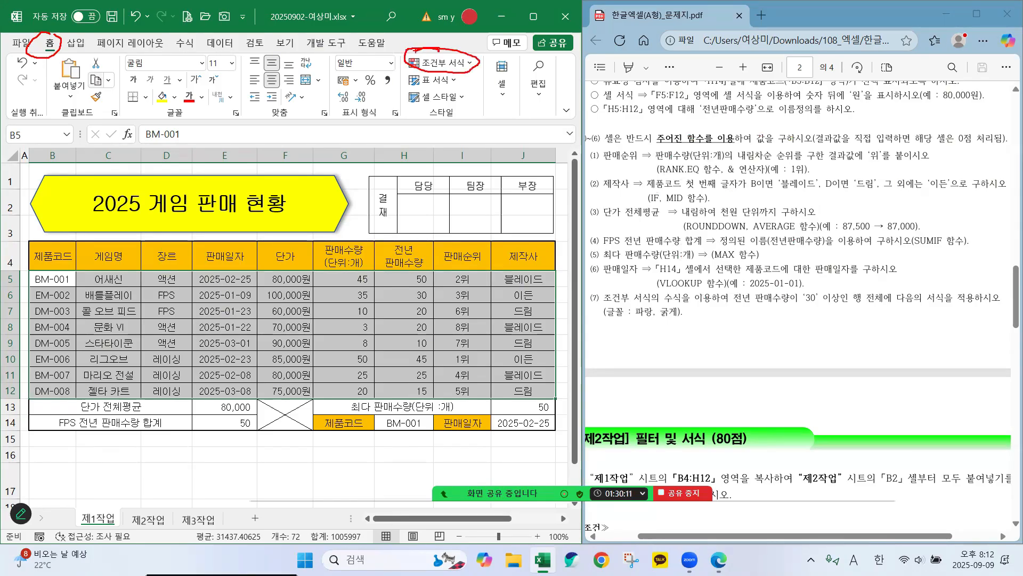
key(Escape)
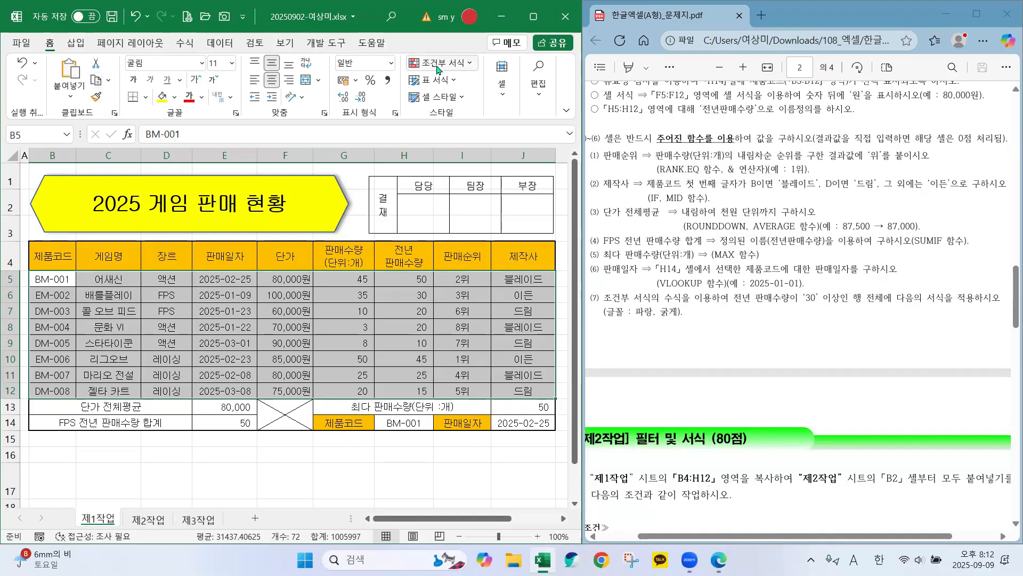
- Start a new conditional formatting rule for the selected rows with the type 수식을 사용하여 서식을 지정할 셀 결정
click(429, 67)
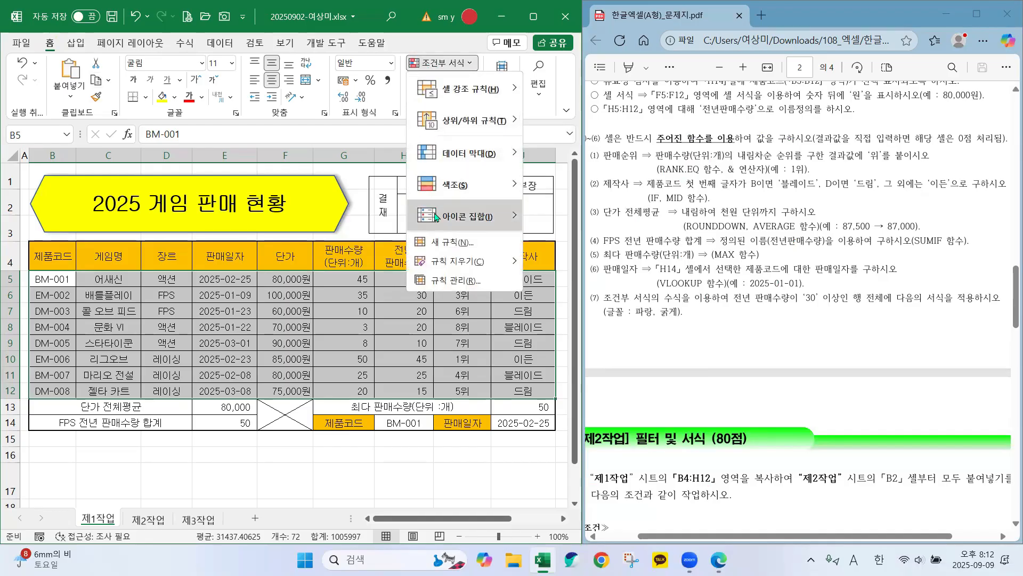
click(434, 244)
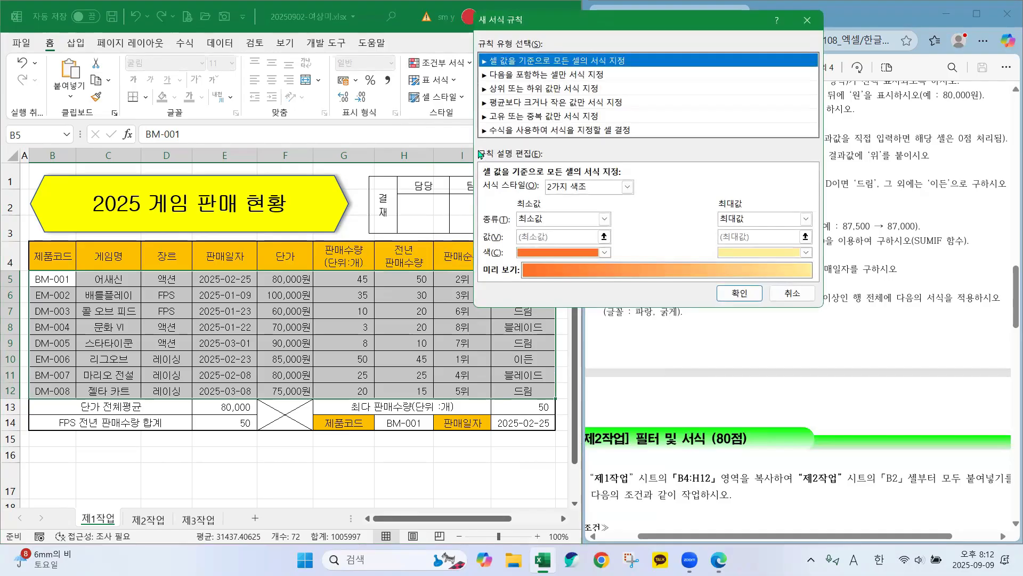
click(516, 132)
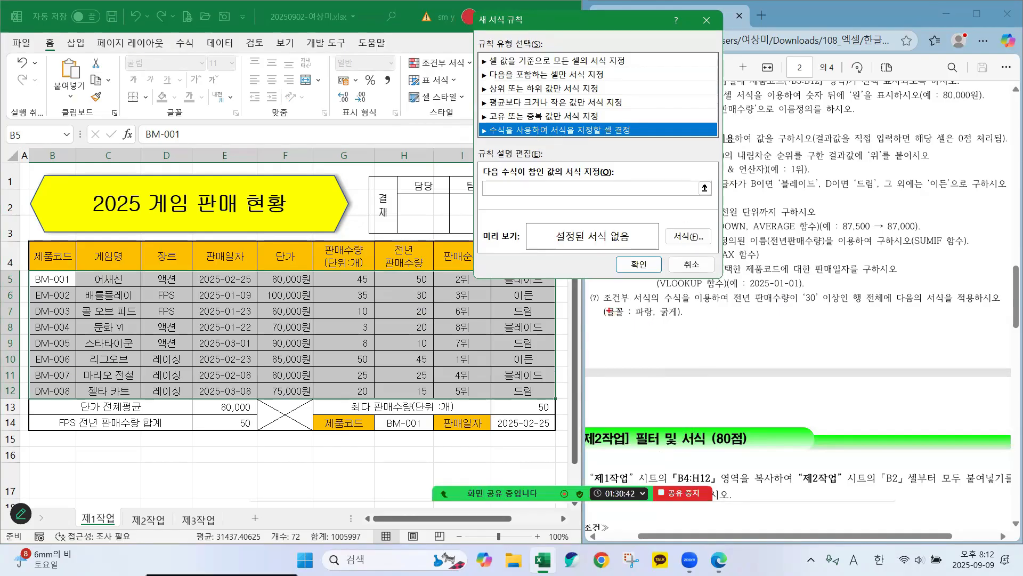
mouse_move(604, 307)
mouse_down()
mouse_move(718, 304)
mouse_move(673, 293)
mouse_move(694, 307)
mouse_up()
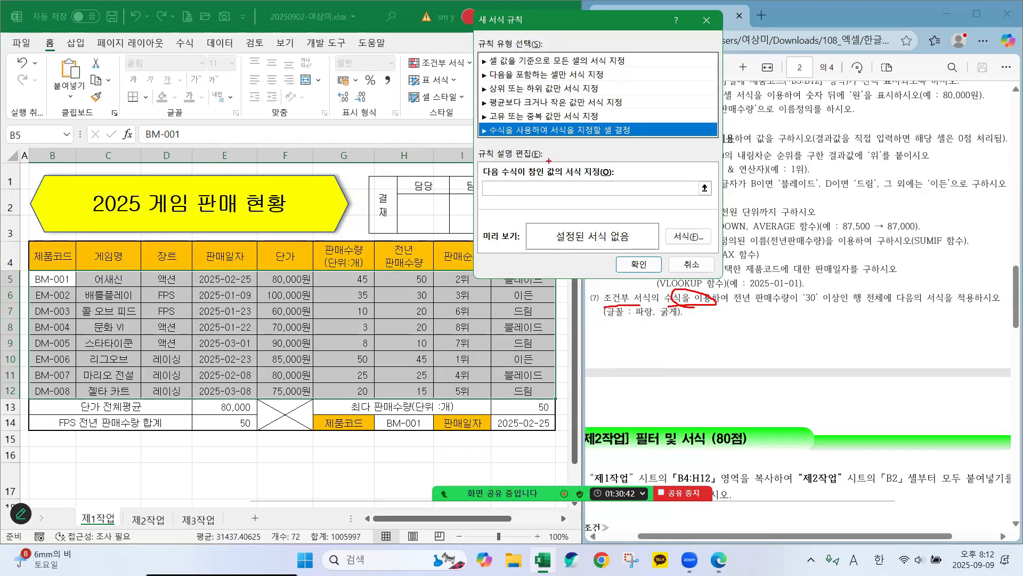
mouse_move(533, 142)
mouse_down()
mouse_move(476, 130)
mouse_move(560, 122)
mouse_move(520, 143)
mouse_up()
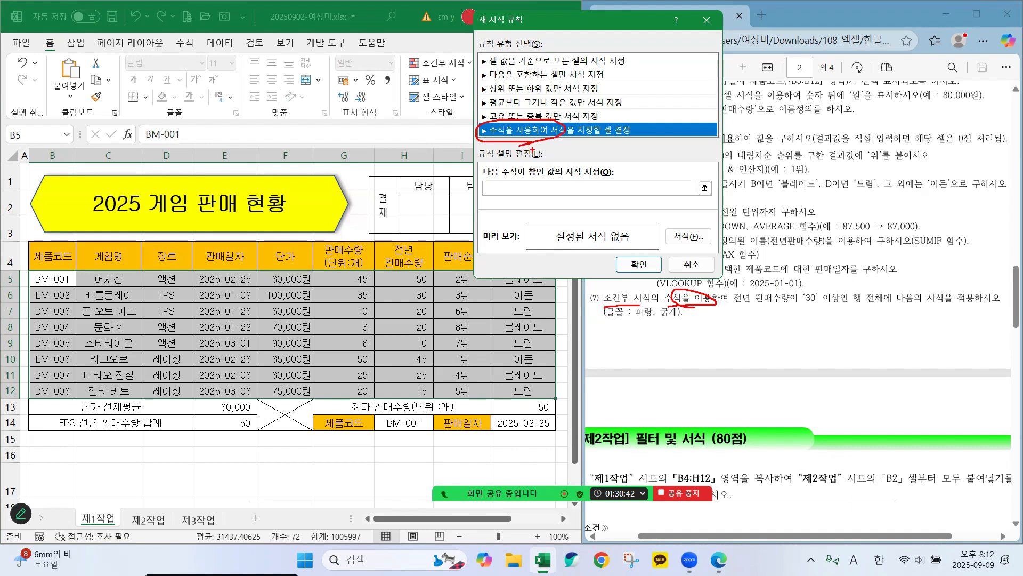
key(Escape)
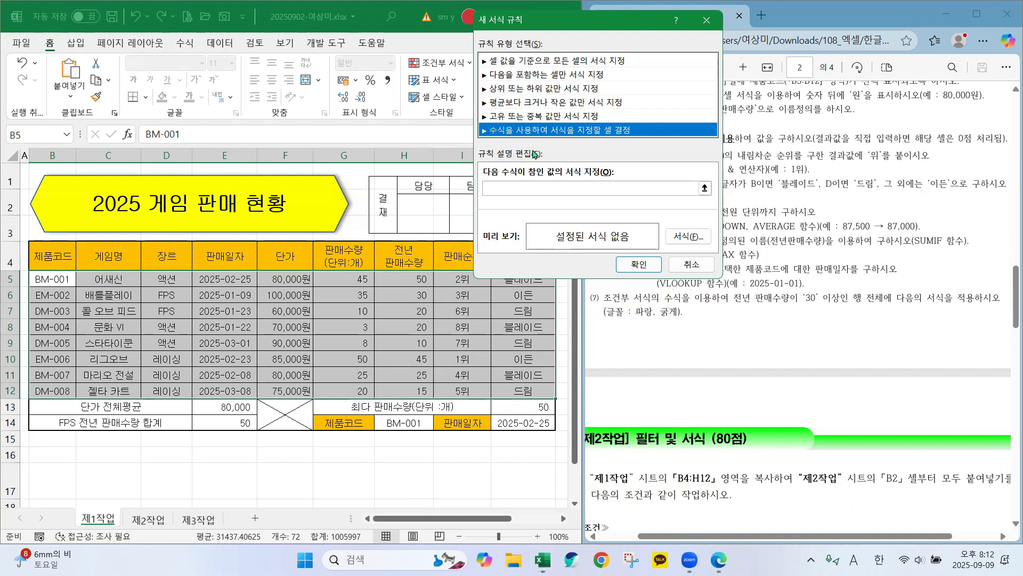
- Enter the rule formula =$H5>=30, referencing the first 전년 판매수량 cell with only the column locked
click(495, 188)
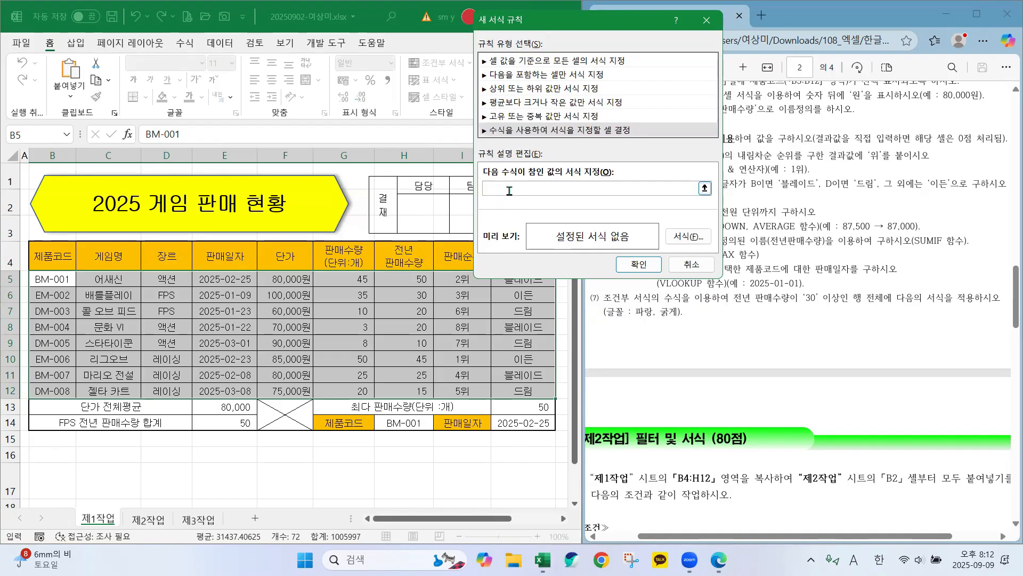
text(=)
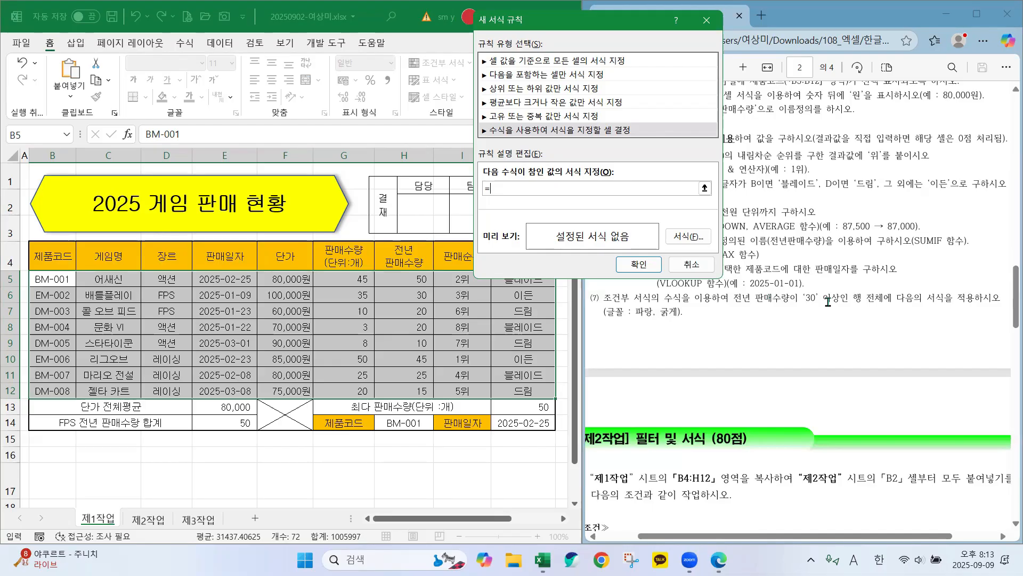
mouse_move(751, 308)
mouse_down()
mouse_move(812, 306)
mouse_move(783, 304)
mouse_move(823, 282)
mouse_move(832, 315)
mouse_move(805, 320)
mouse_up()
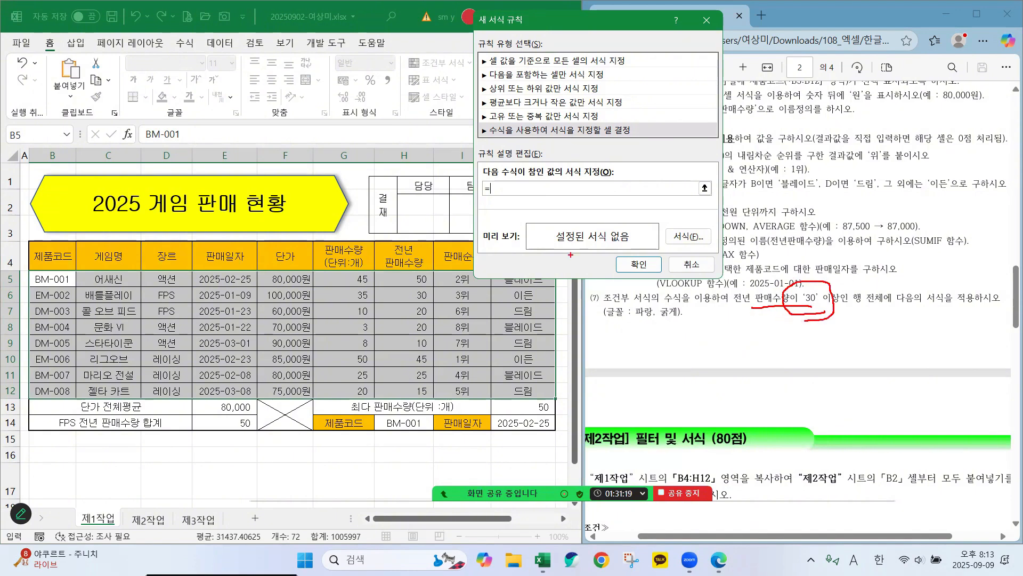
mouse_move(415, 246)
mouse_down()
mouse_move(384, 240)
mouse_move(399, 273)
mouse_move(424, 243)
mouse_move(409, 246)
mouse_up()
mouse_move(412, 280)
mouse_down()
mouse_move(432, 274)
mouse_move(391, 279)
mouse_move(433, 282)
mouse_up()
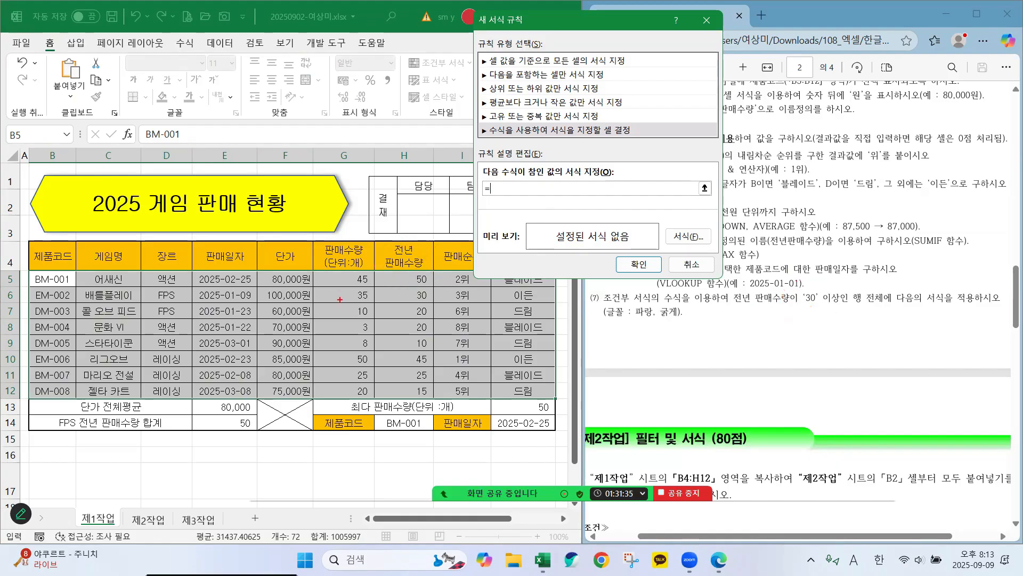
click(416, 280)
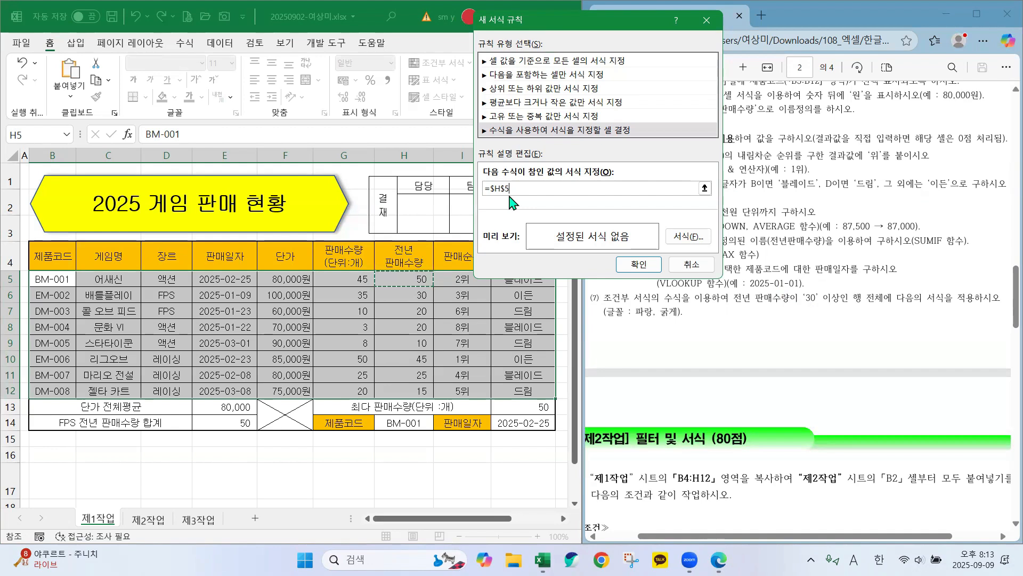
key(F4)
key(F4)
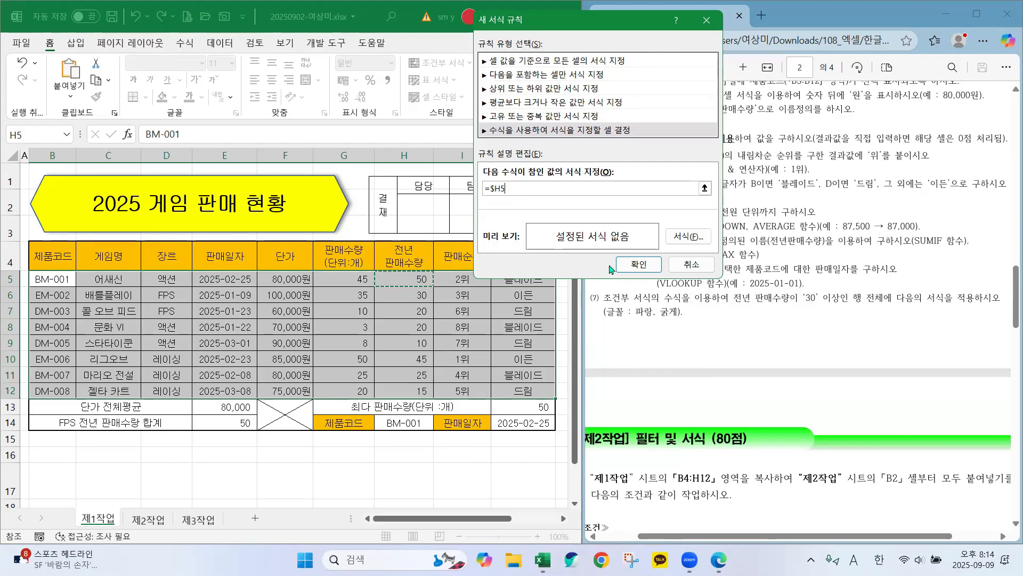
text(>=30)
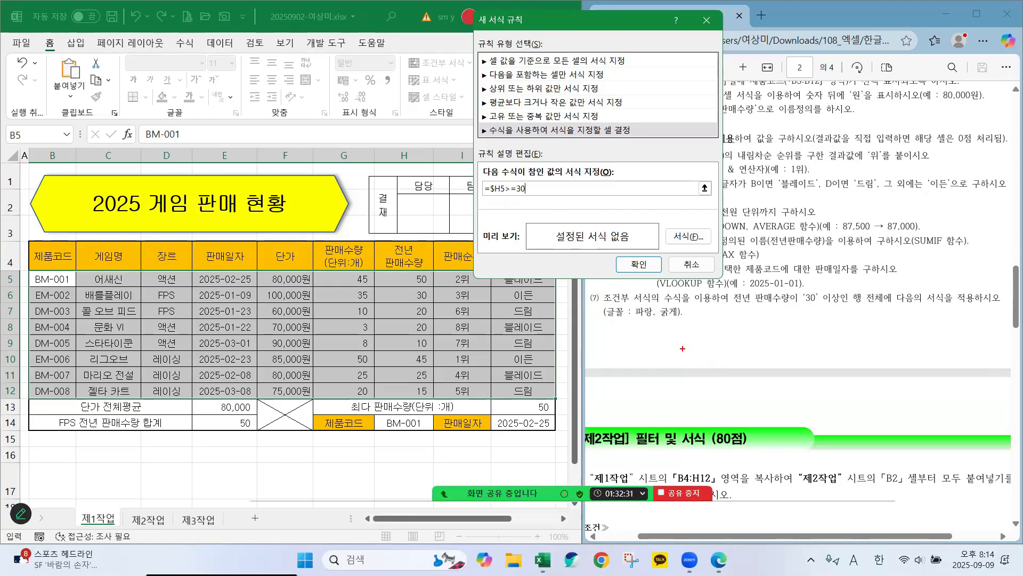
- Give the =$H5>=30 rule a bold (굵게) blue font and apply it to the selected game rows
mouse_move(617, 323)
mouse_down()
mouse_move(709, 345)
mouse_move(621, 293)
mouse_move(618, 326)
mouse_up()
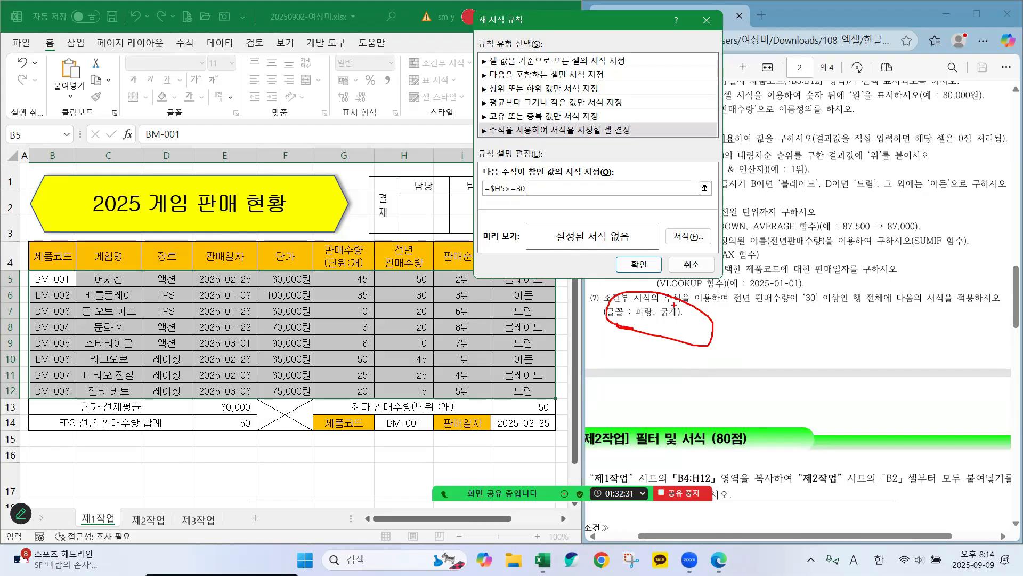
click(688, 236)
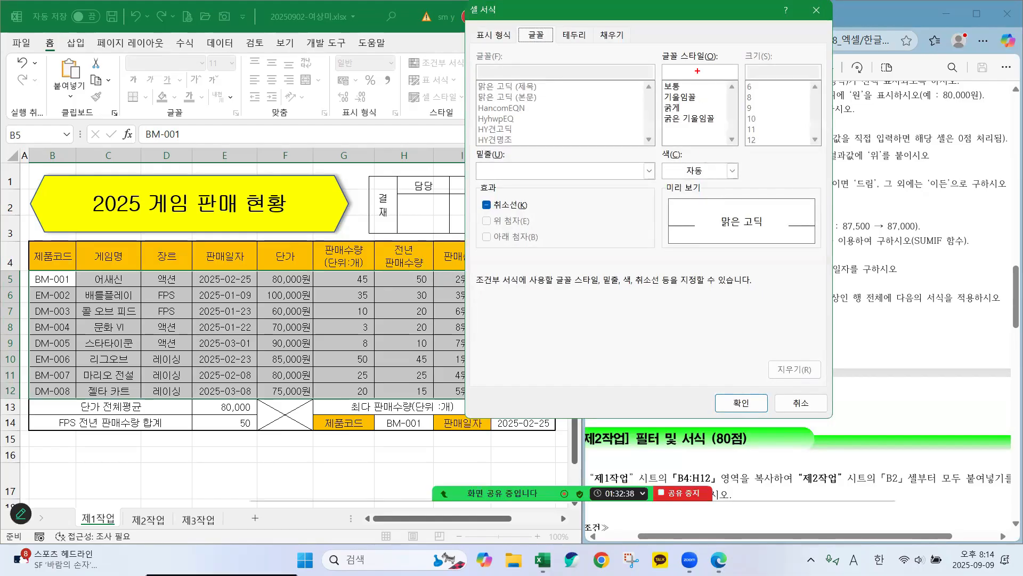
mouse_move(674, 40)
mouse_down()
mouse_move(699, 67)
mouse_move(682, 34)
mouse_move(659, 43)
mouse_up()
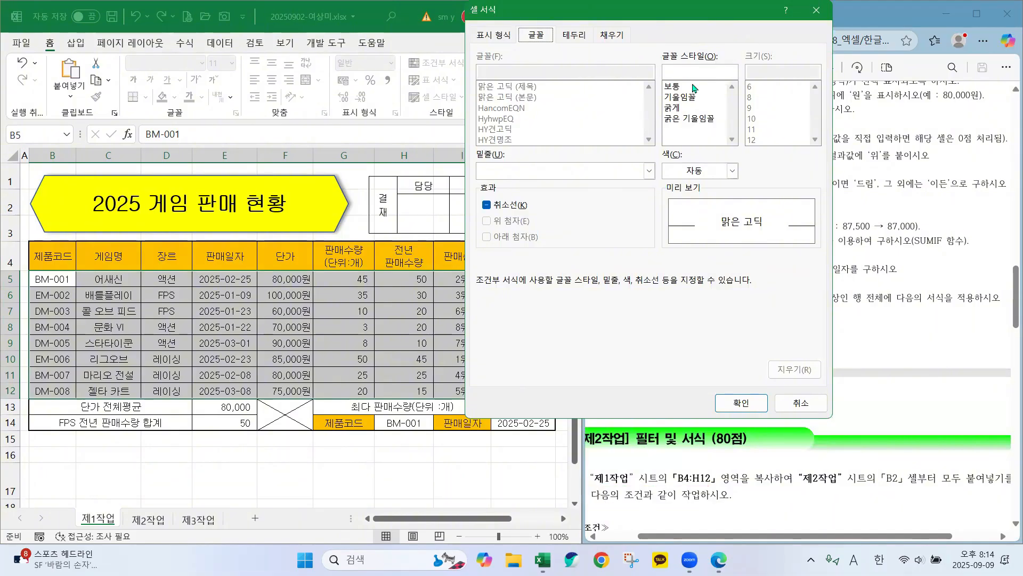
click(671, 108)
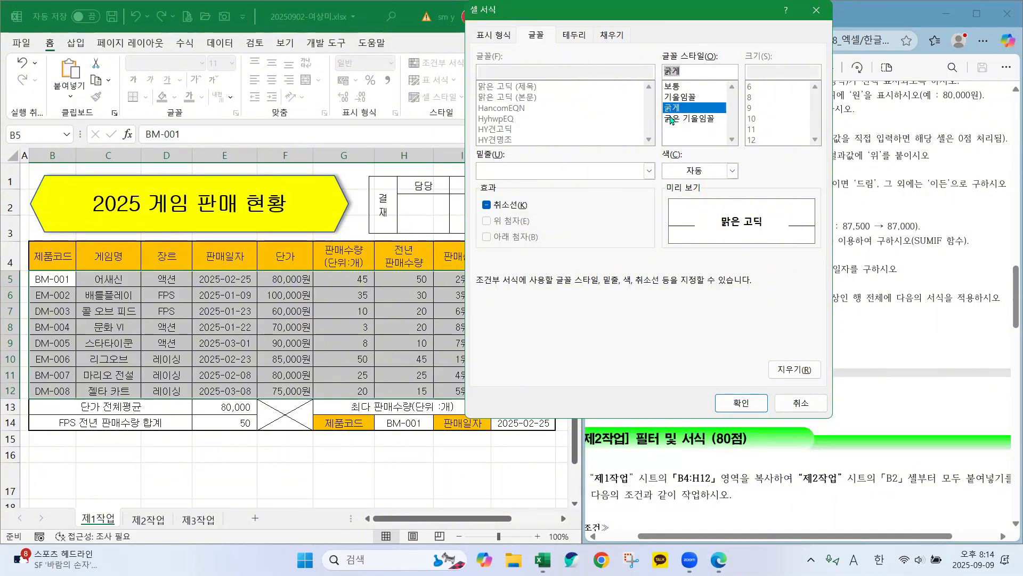
click(691, 172)
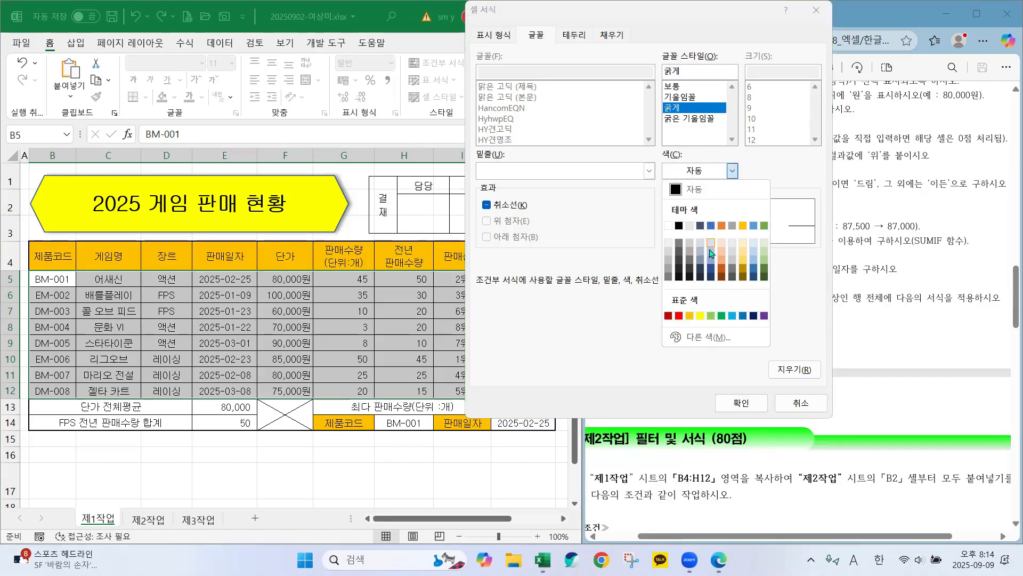
click(744, 316)
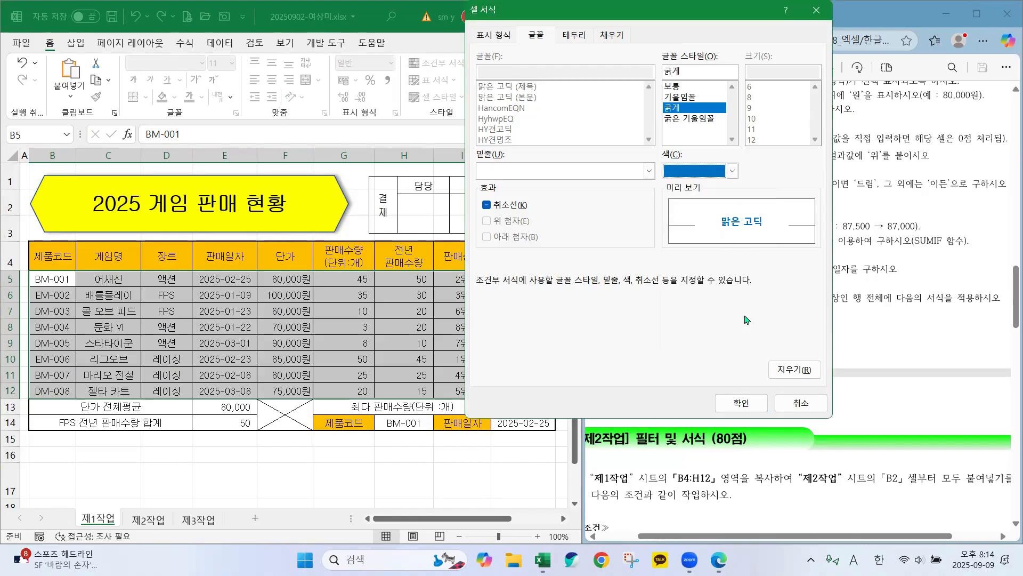
click(740, 405)
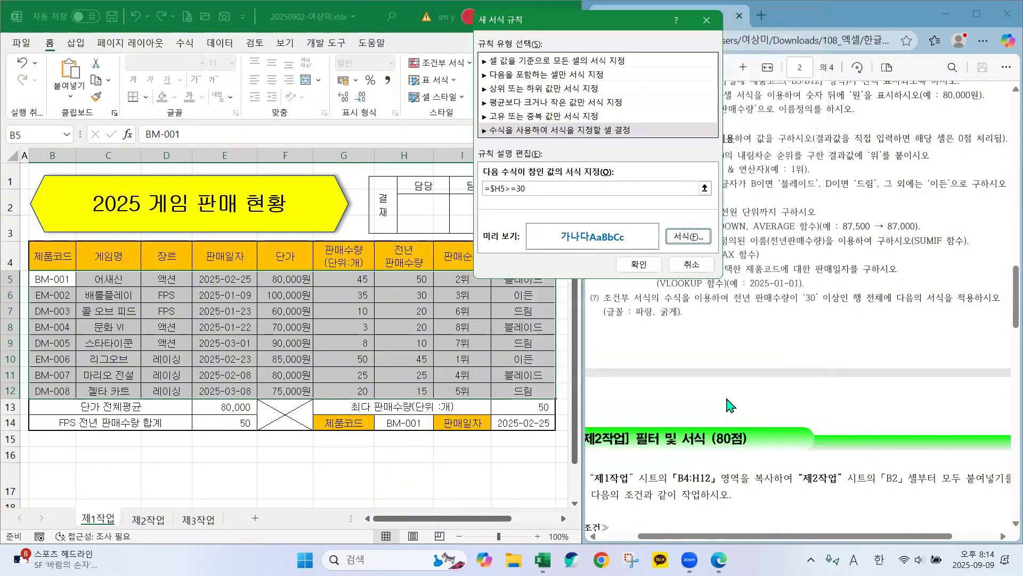
click(635, 267)
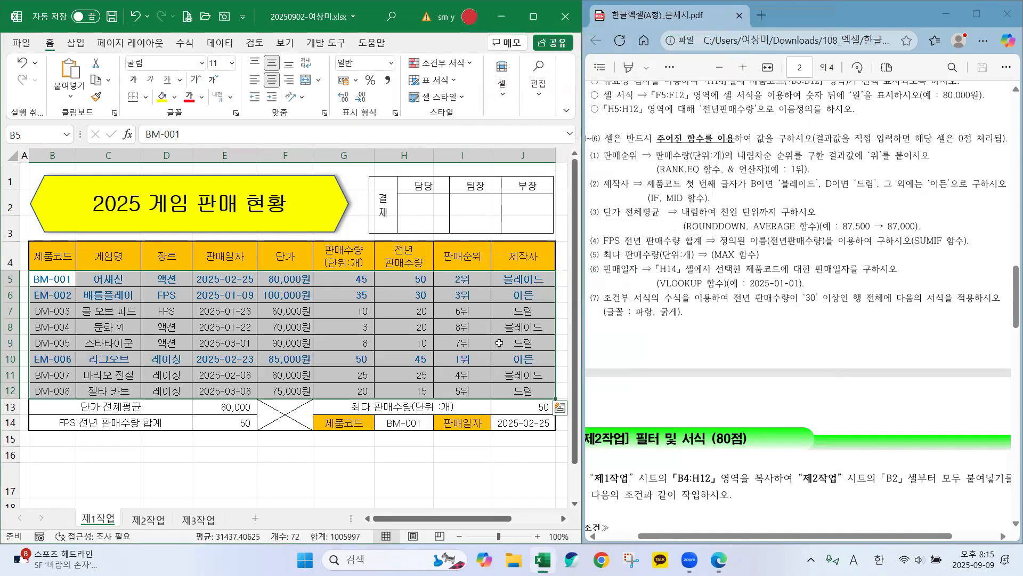
- Check the formatted rows against the 전년 판매수량 values and compare the approval box with the exam's output form
click(467, 349)
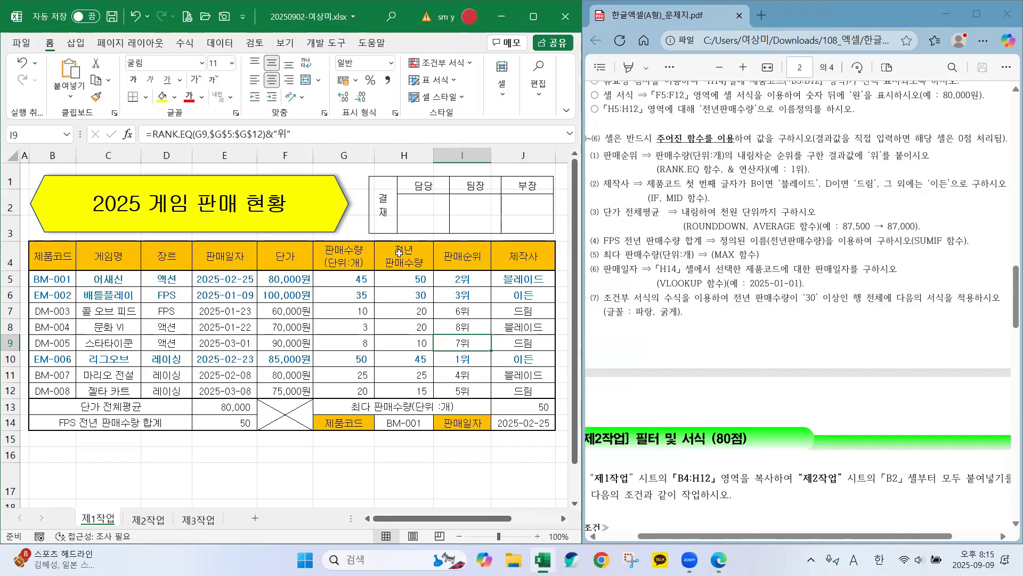
mouse_move(421, 236)
mouse_down()
mouse_move(393, 271)
mouse_move(447, 244)
mouse_move(415, 302)
mouse_move(425, 316)
mouse_move(361, 311)
mouse_move(521, 314)
mouse_up()
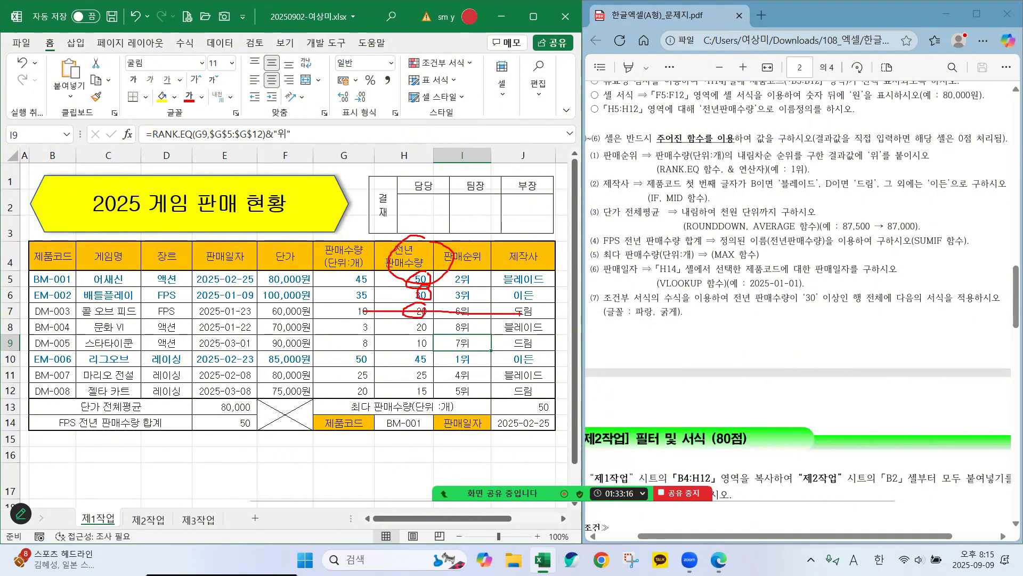
mouse_move(421, 350)
mouse_down()
mouse_move(414, 368)
mouse_move(469, 362)
mouse_up()
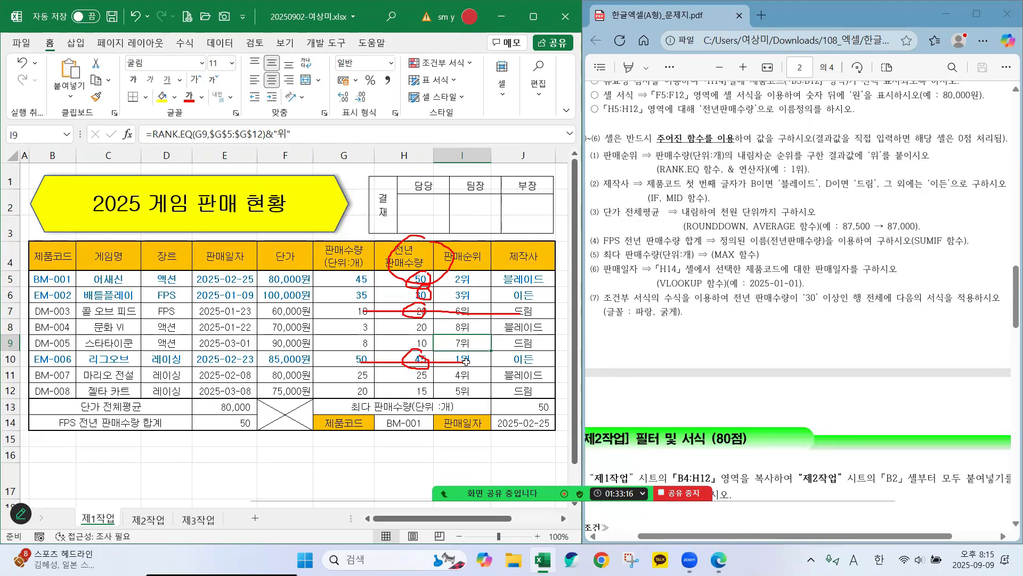
key(Escape)
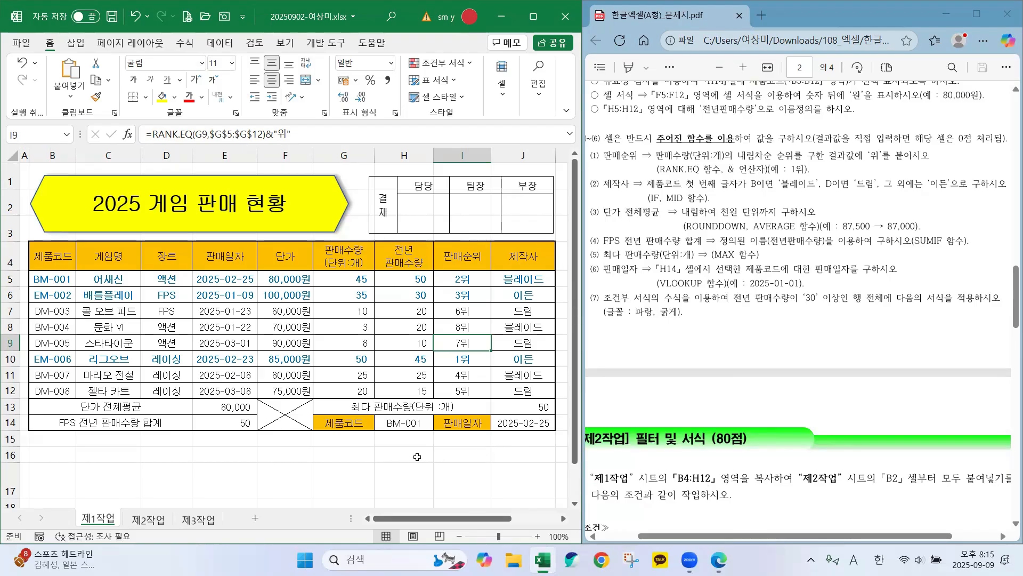
scroll(782, 411, up, 8)
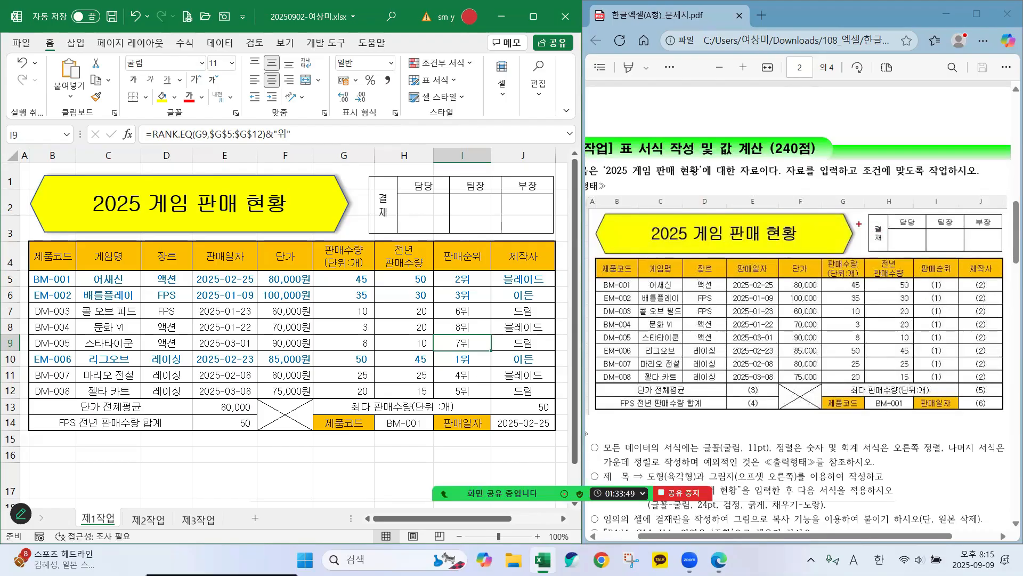
drag(856, 218, 870, 197)
mouse_move(902, 238)
mouse_down()
mouse_move(881, 238)
mouse_move(915, 218)
mouse_move(913, 239)
mouse_move(906, 230)
mouse_up()
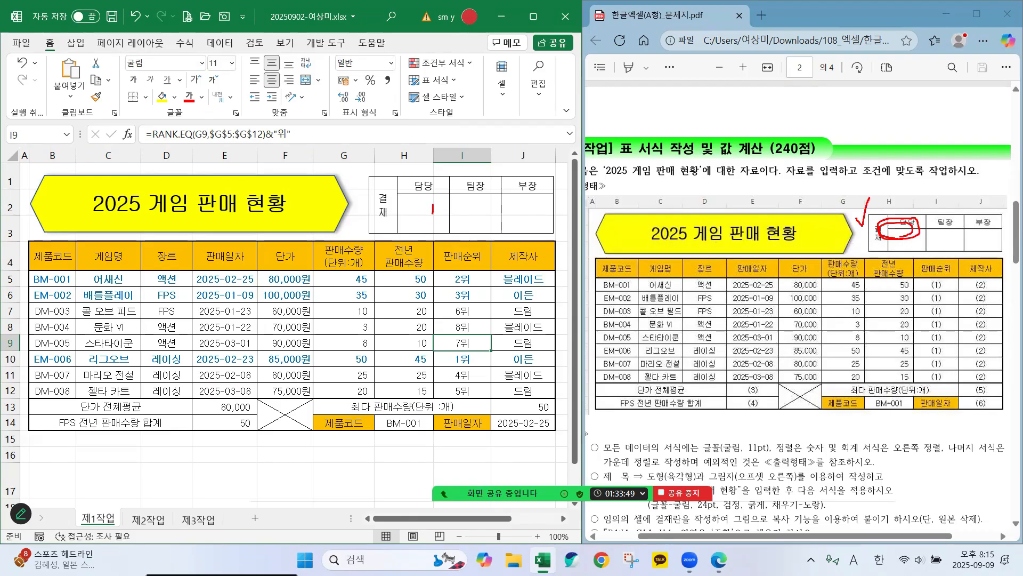
drag(952, 236, 987, 206)
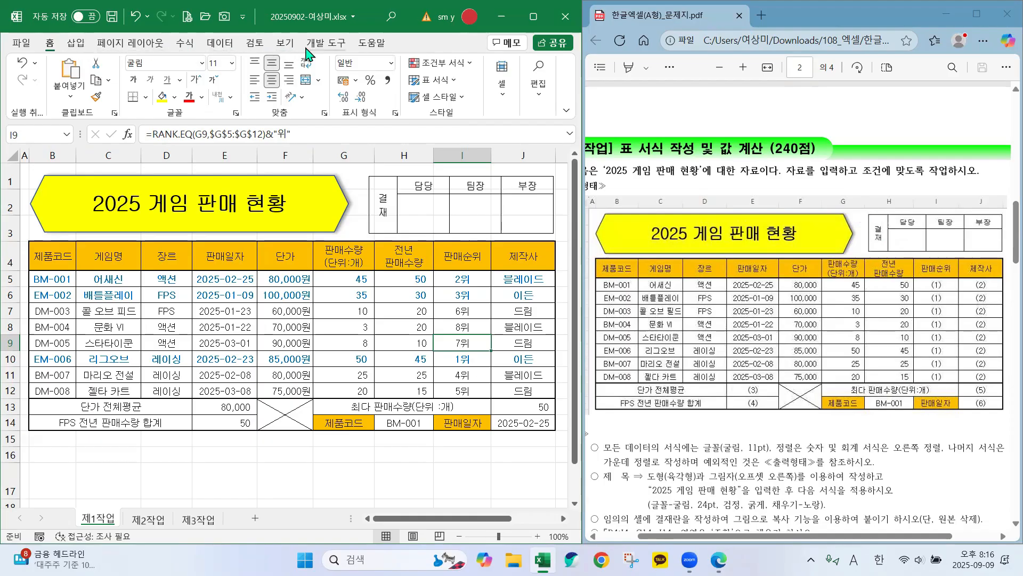
- Turn off the gridlines (눈금선) on the 제1작업 sheet, select empty cell E16 and save the workbook
click(285, 47)
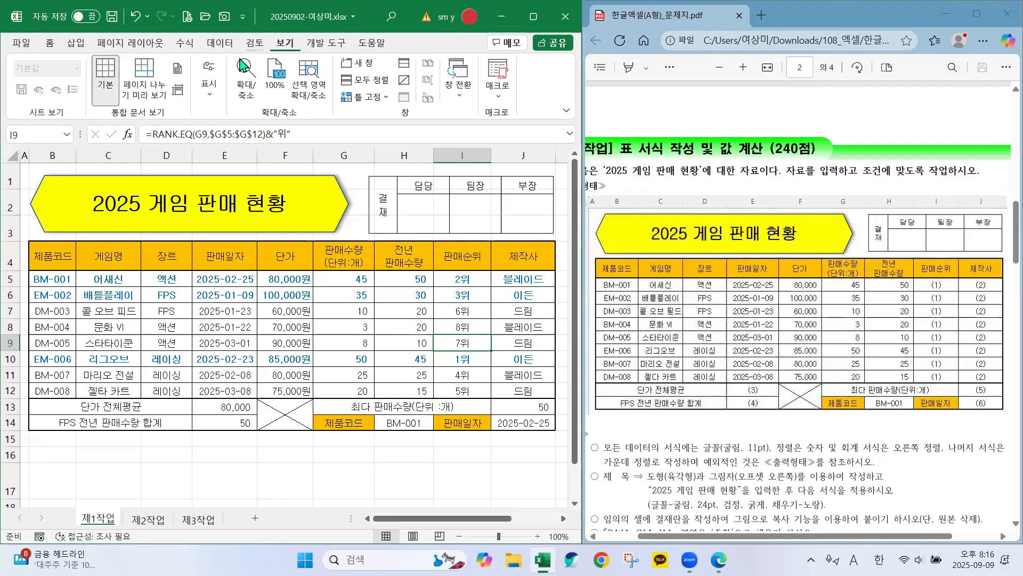
click(212, 97)
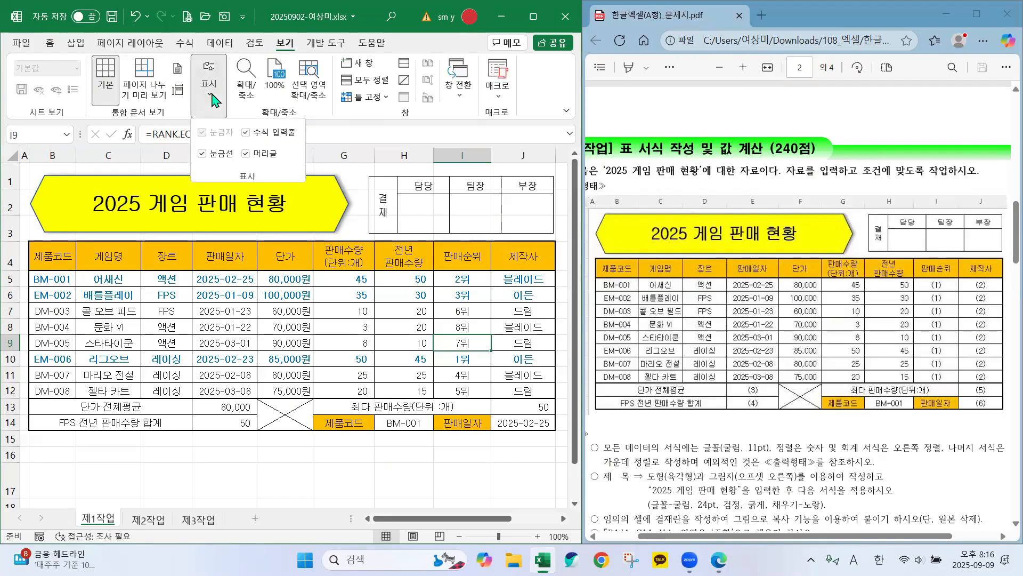
click(201, 157)
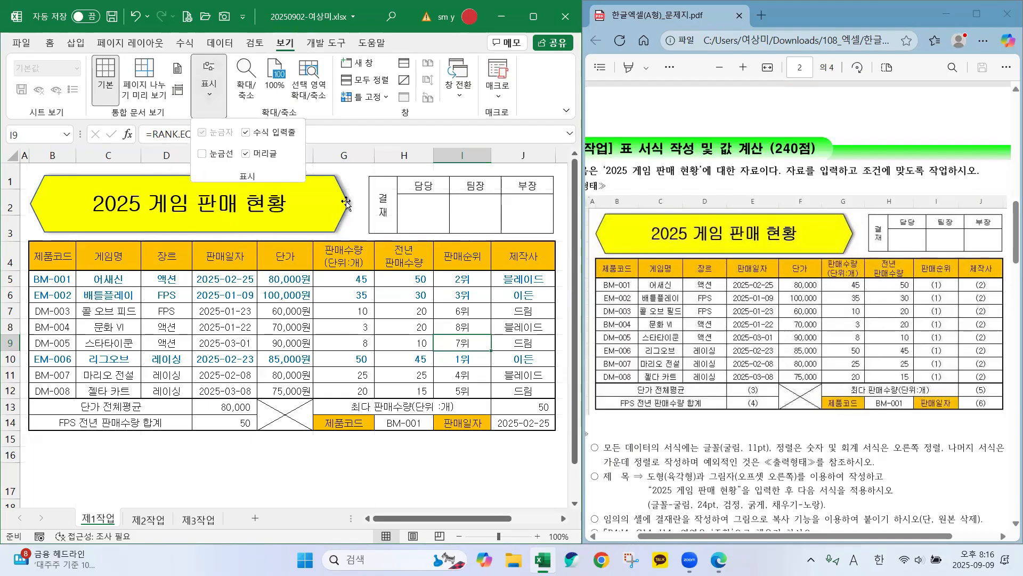
click(354, 181)
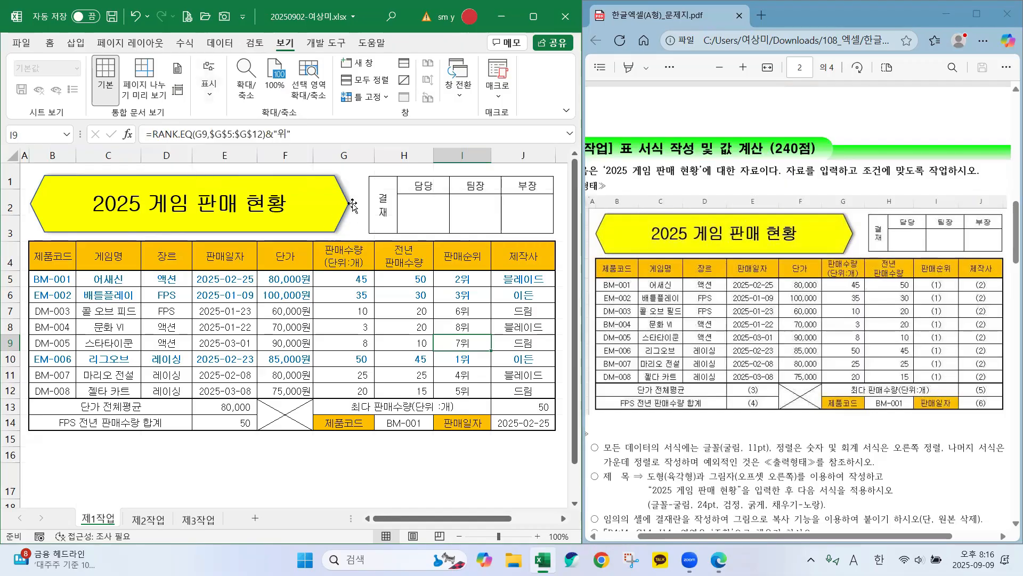
mouse_move(350, 173)
mouse_down()
mouse_move(355, 181)
mouse_move(366, 166)
mouse_up()
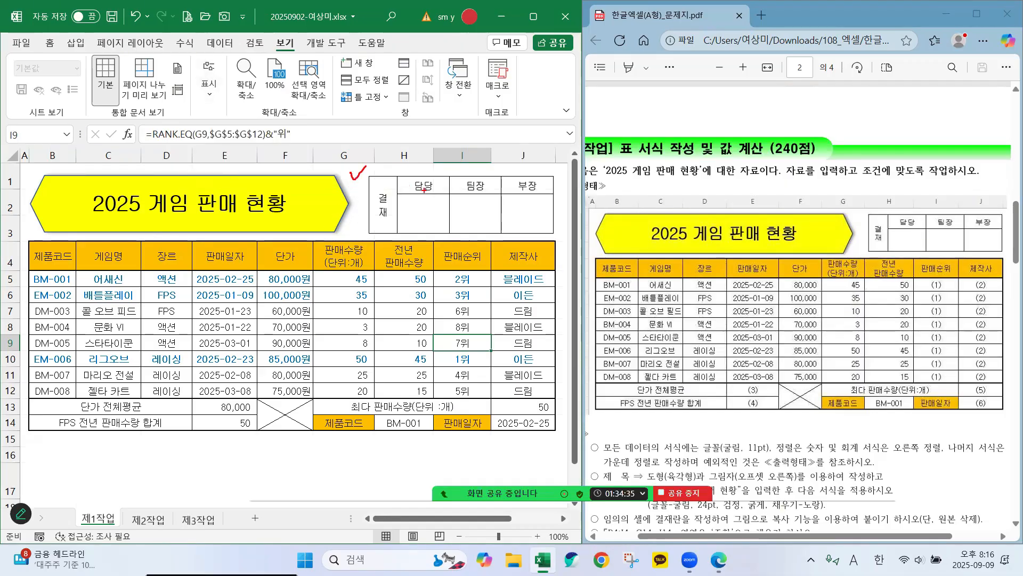
mouse_move(428, 207)
mouse_down()
mouse_move(433, 216)
mouse_move(449, 198)
mouse_move(556, 202)
mouse_up()
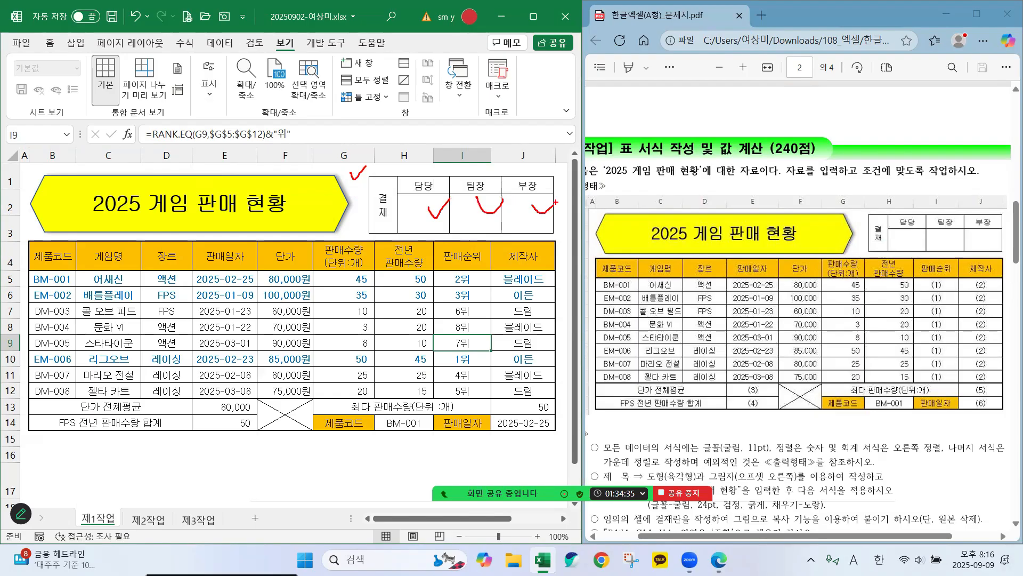
drag(302, 448, 328, 457)
key(Escape)
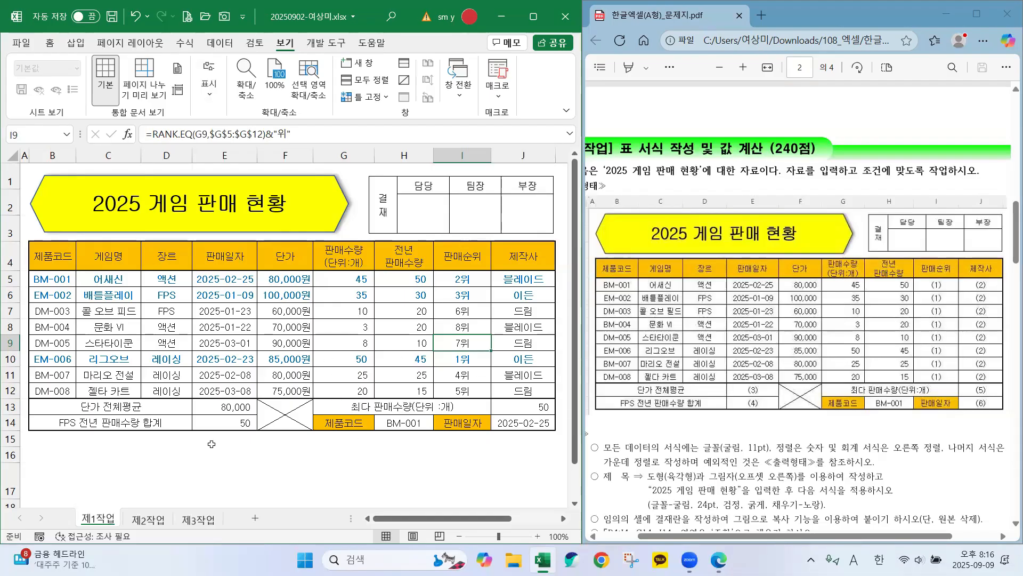
click(204, 458)
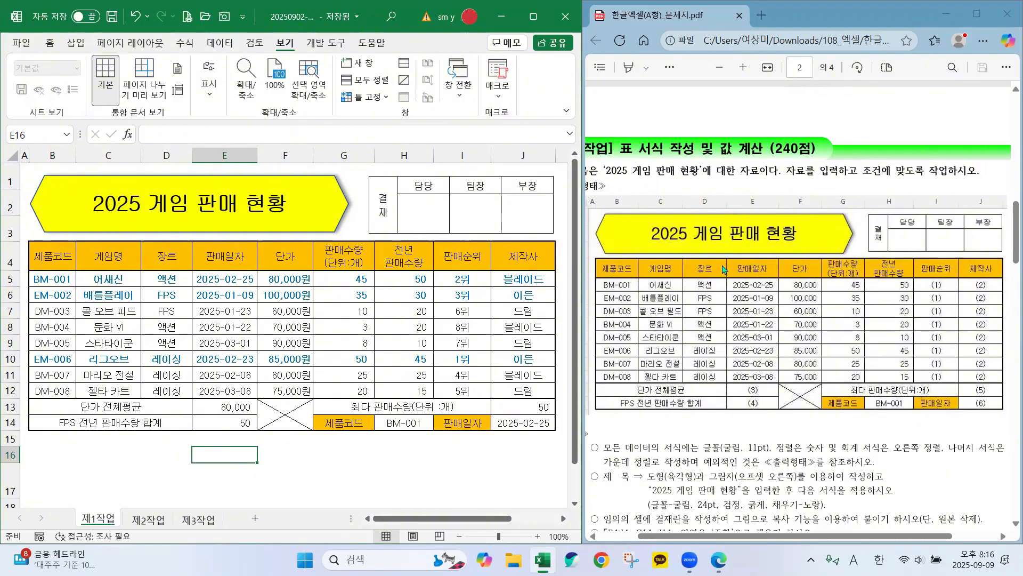
mouse_move(815, 122)
mouse_down()
mouse_move(774, 135)
mouse_move(864, 175)
mouse_move(757, 115)
mouse_up()
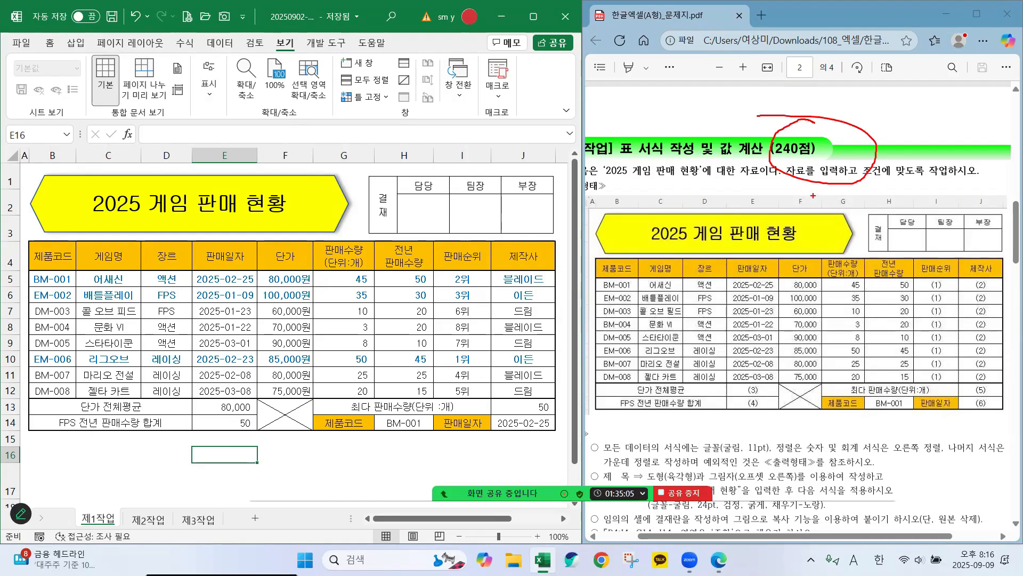
mouse_move(820, 171)
mouse_down()
mouse_move(729, 282)
mouse_move(815, 445)
mouse_up()
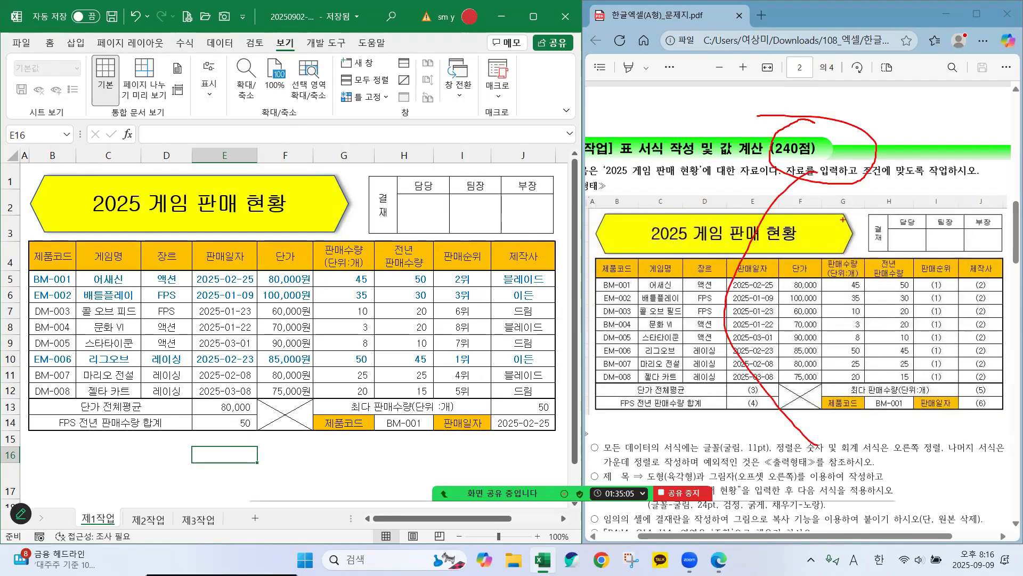
drag(844, 215, 868, 423)
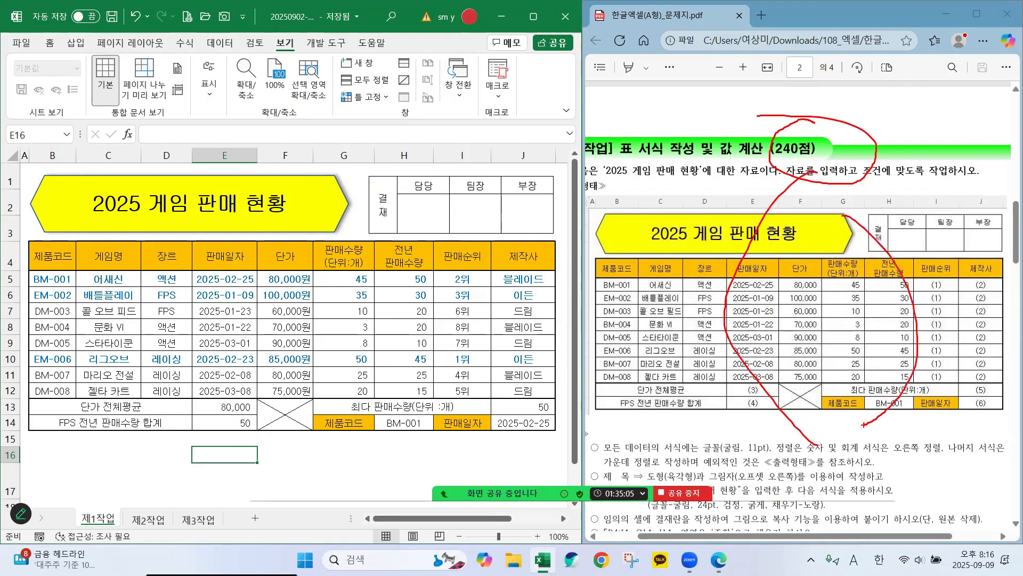
mouse_move(714, 101)
mouse_down()
mouse_move(707, 114)
mouse_move(739, 115)
mouse_move(719, 126)
mouse_move(783, 114)
mouse_move(776, 128)
mouse_move(802, 158)
mouse_up()
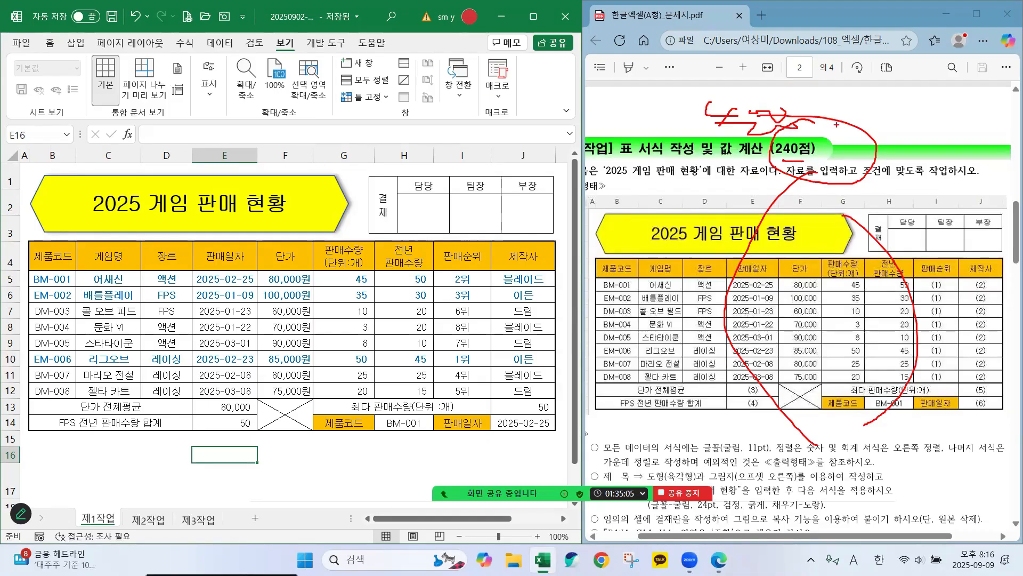
drag(145, 510, 165, 510)
drag(192, 505, 215, 506)
mouse_move(665, 207)
mouse_down()
mouse_move(699, 186)
mouse_move(708, 219)
mouse_move(711, 209)
mouse_up()
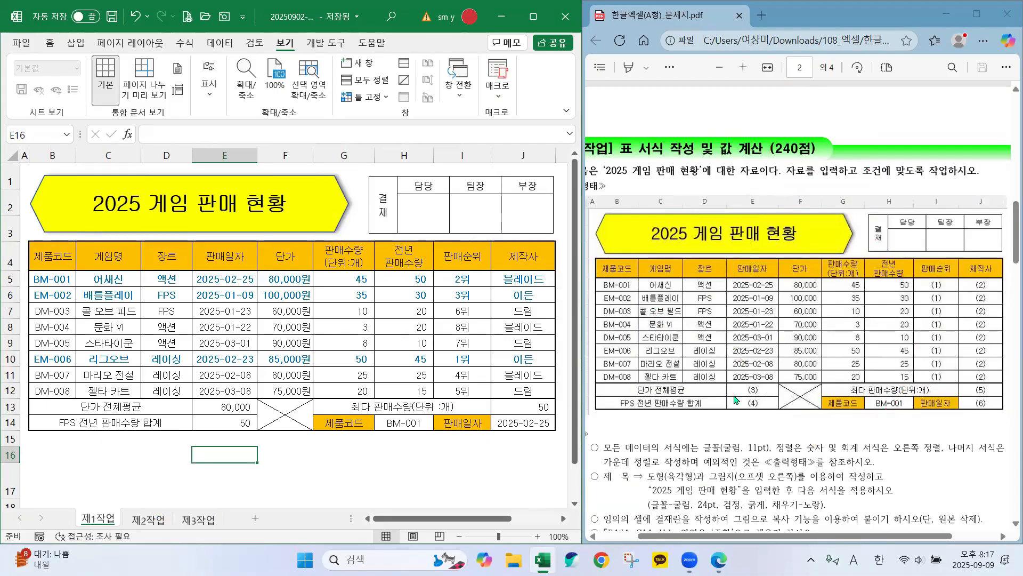
- Read the exam PDF's requirements for 제2작업 (filter and format) and 제3작업 (pivot table)
scroll(738, 398, down, 10)
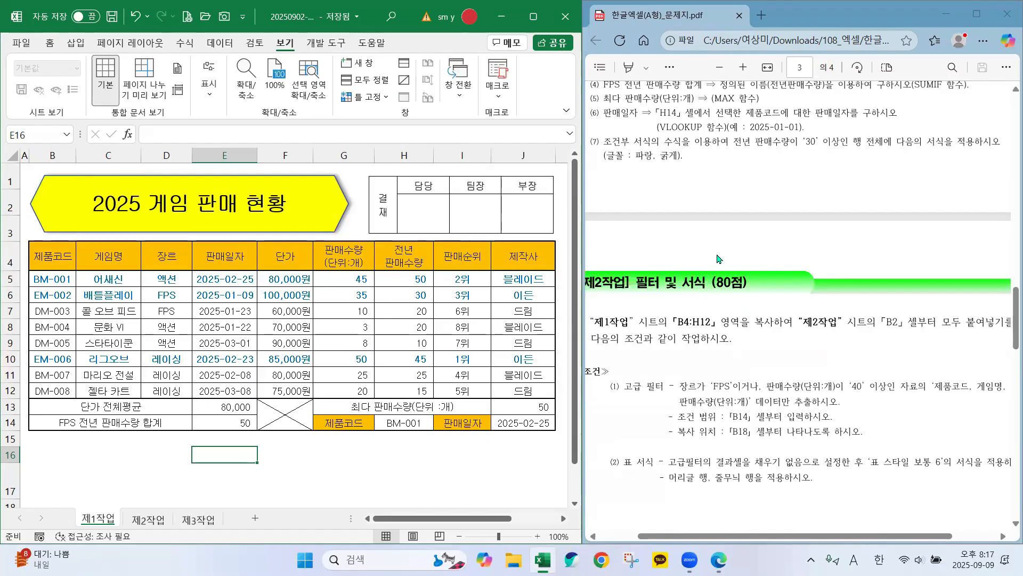
scroll(767, 314, down, 9)
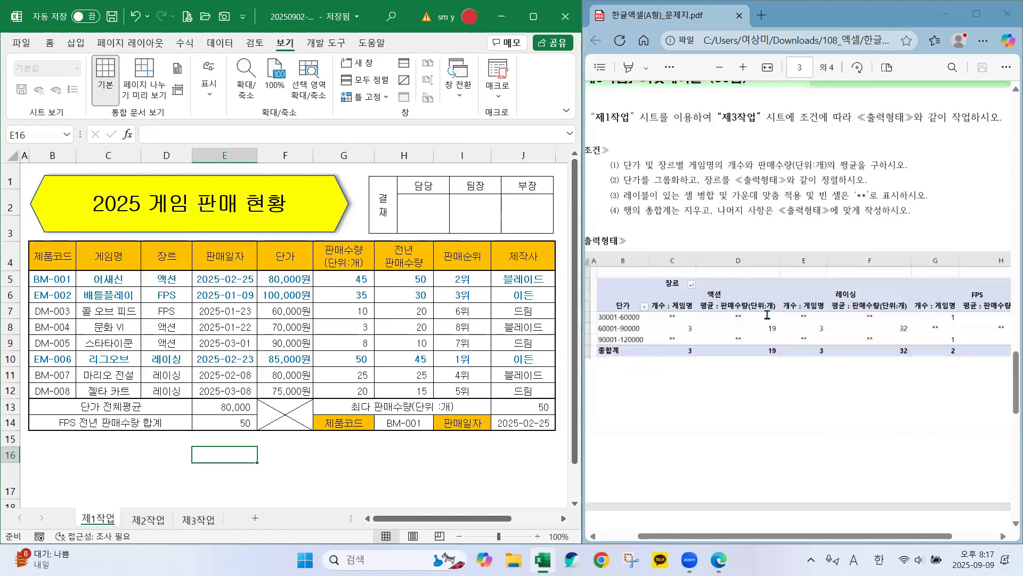
scroll(768, 293, up, 7)
scroll(767, 273, down, 4)
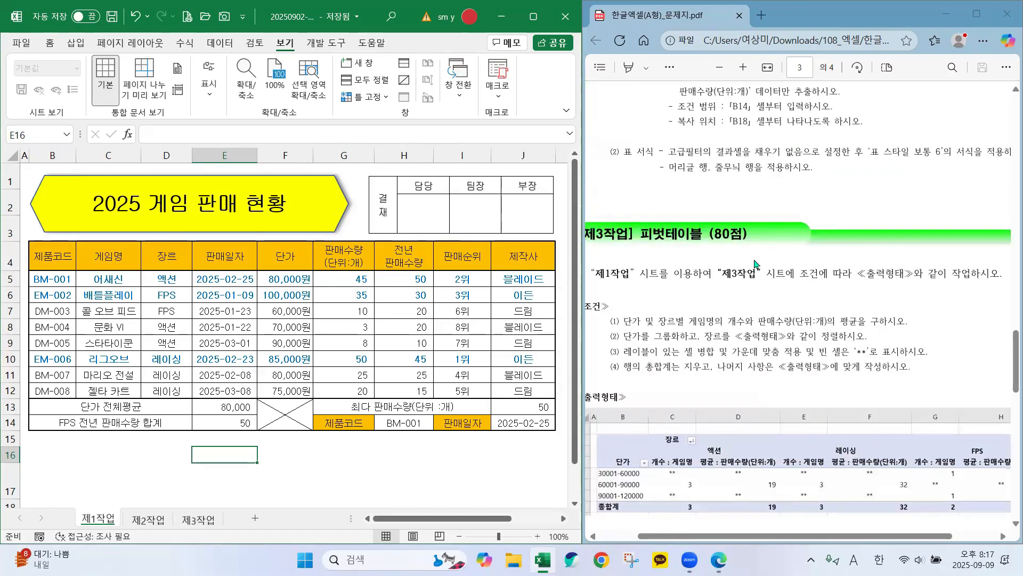
scroll(757, 264, up, 7)
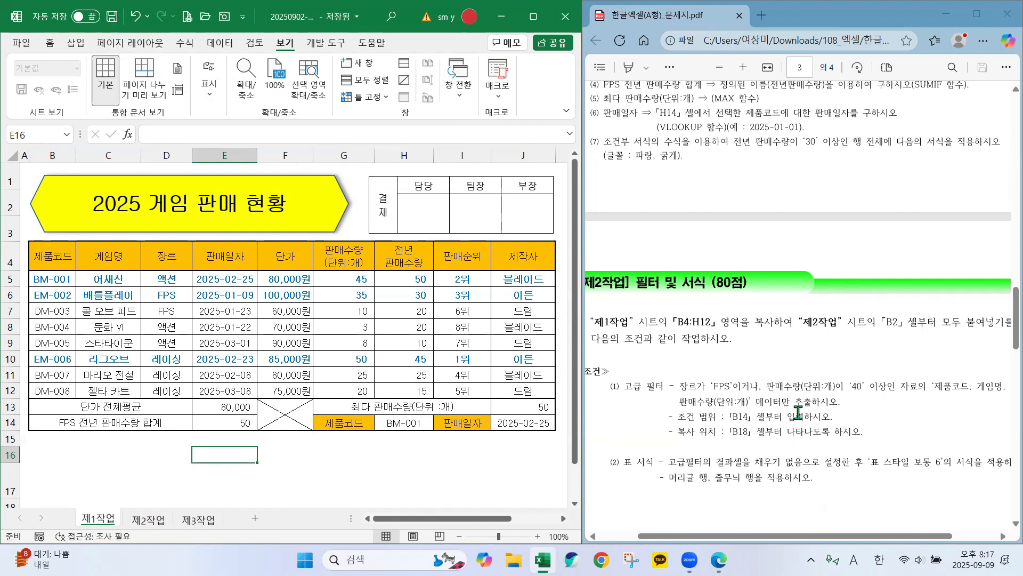
scroll(788, 400, up, 3)
scroll(789, 399, down, 6)
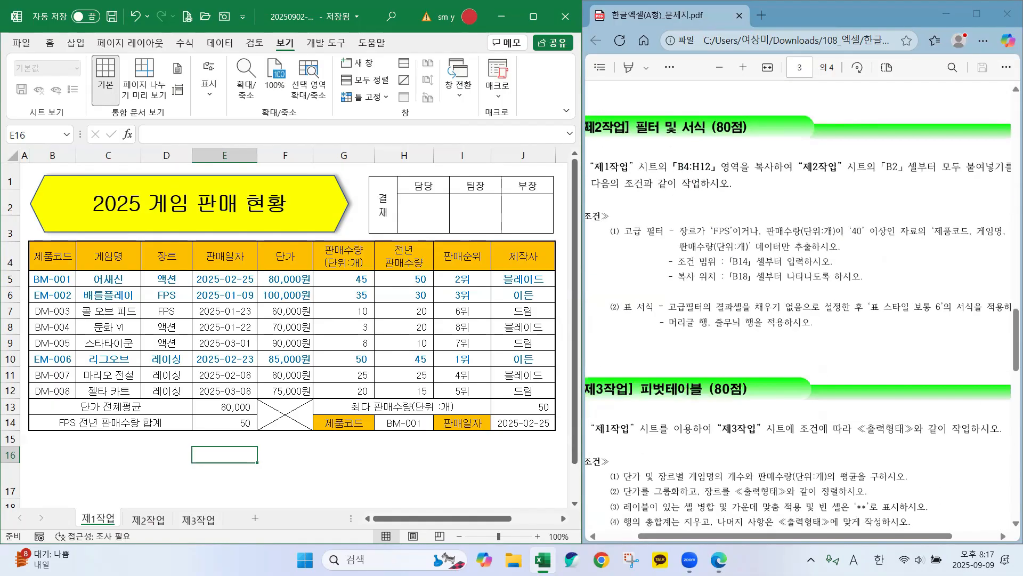
click(589, 126)
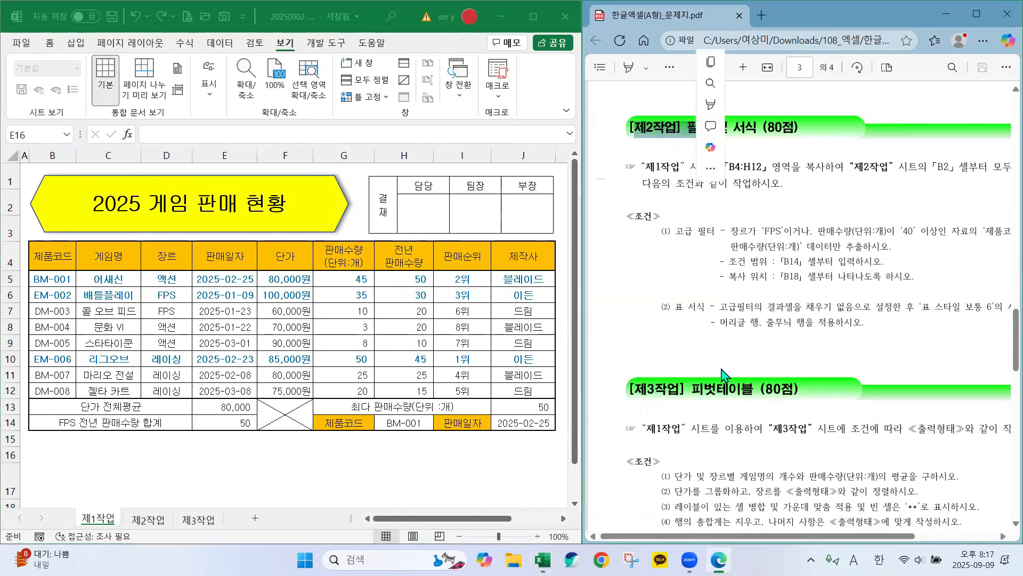
scroll(691, 230, down, 3)
double_click(644, 239)
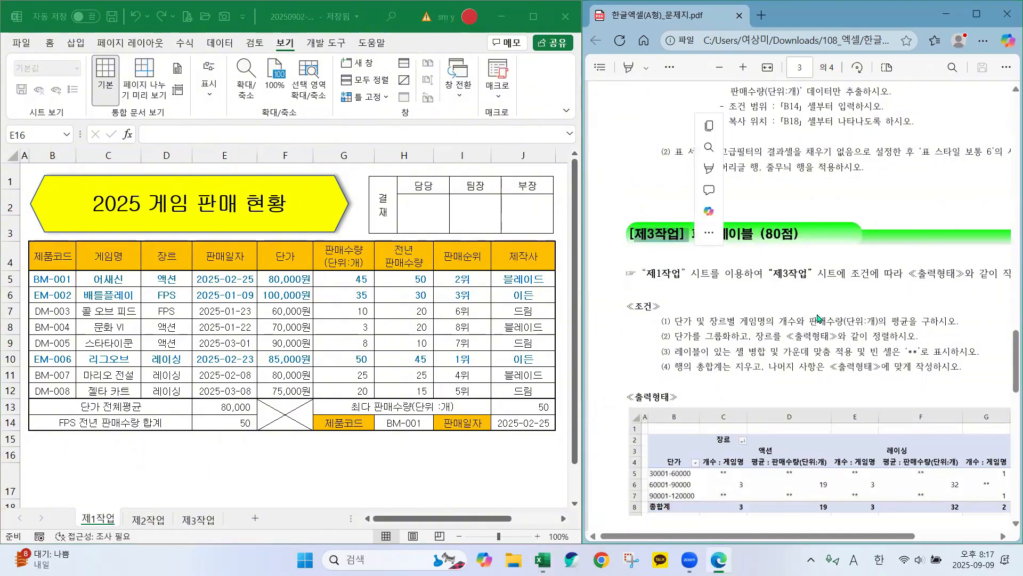
drag(1009, 368, 1009, 344)
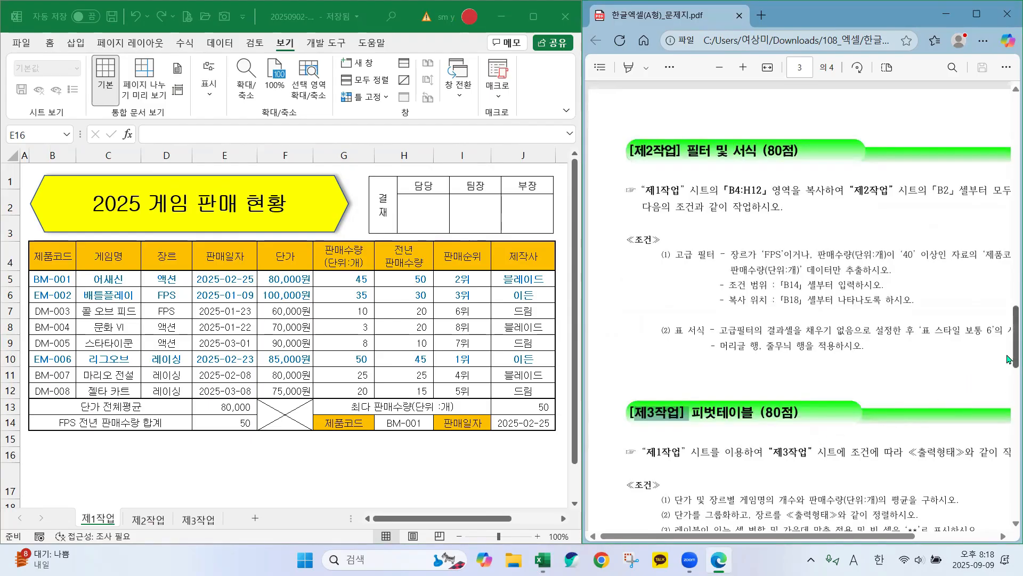
drag(1009, 358, 1009, 370)
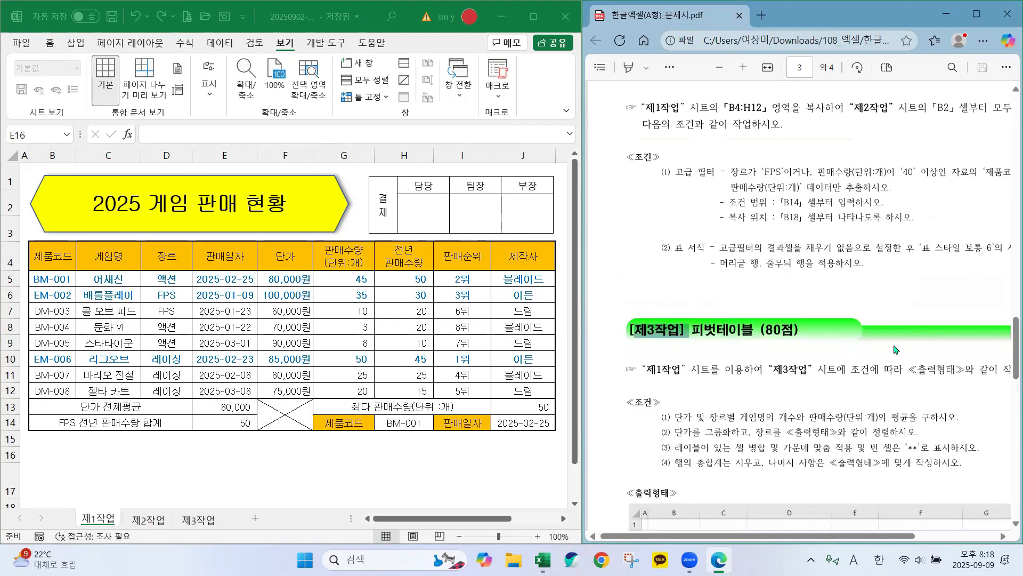
click(288, 473)
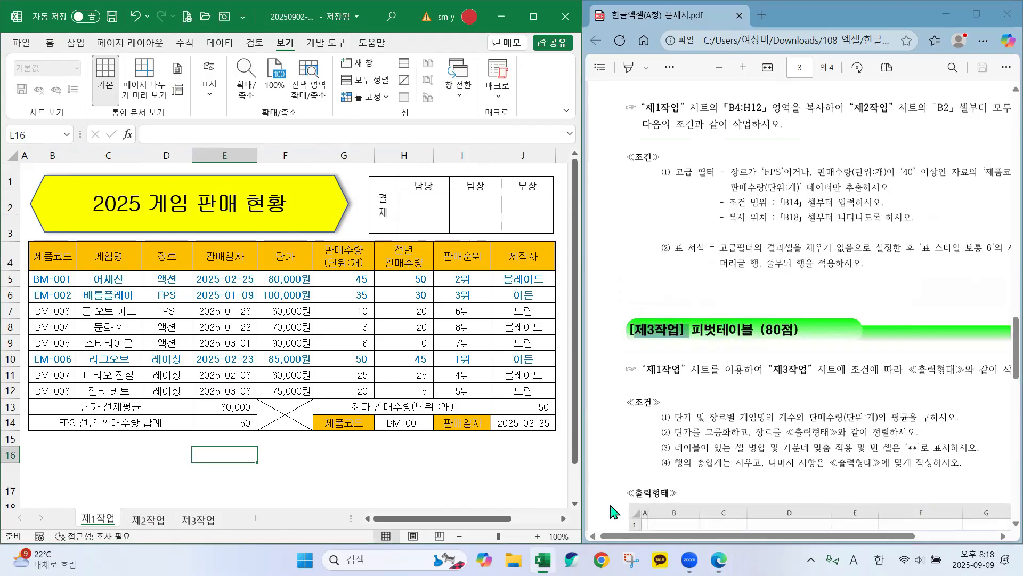
click(710, 529)
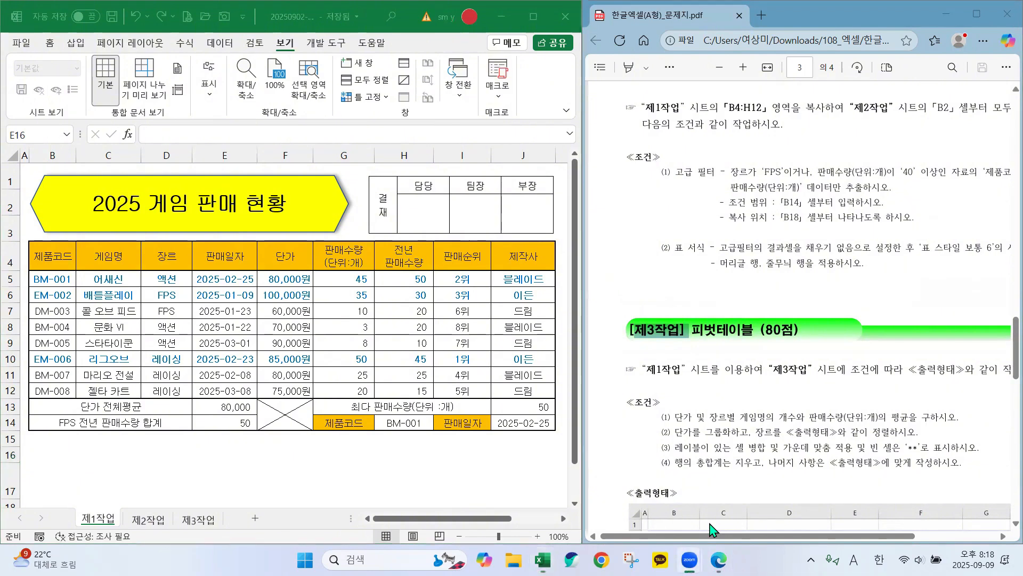